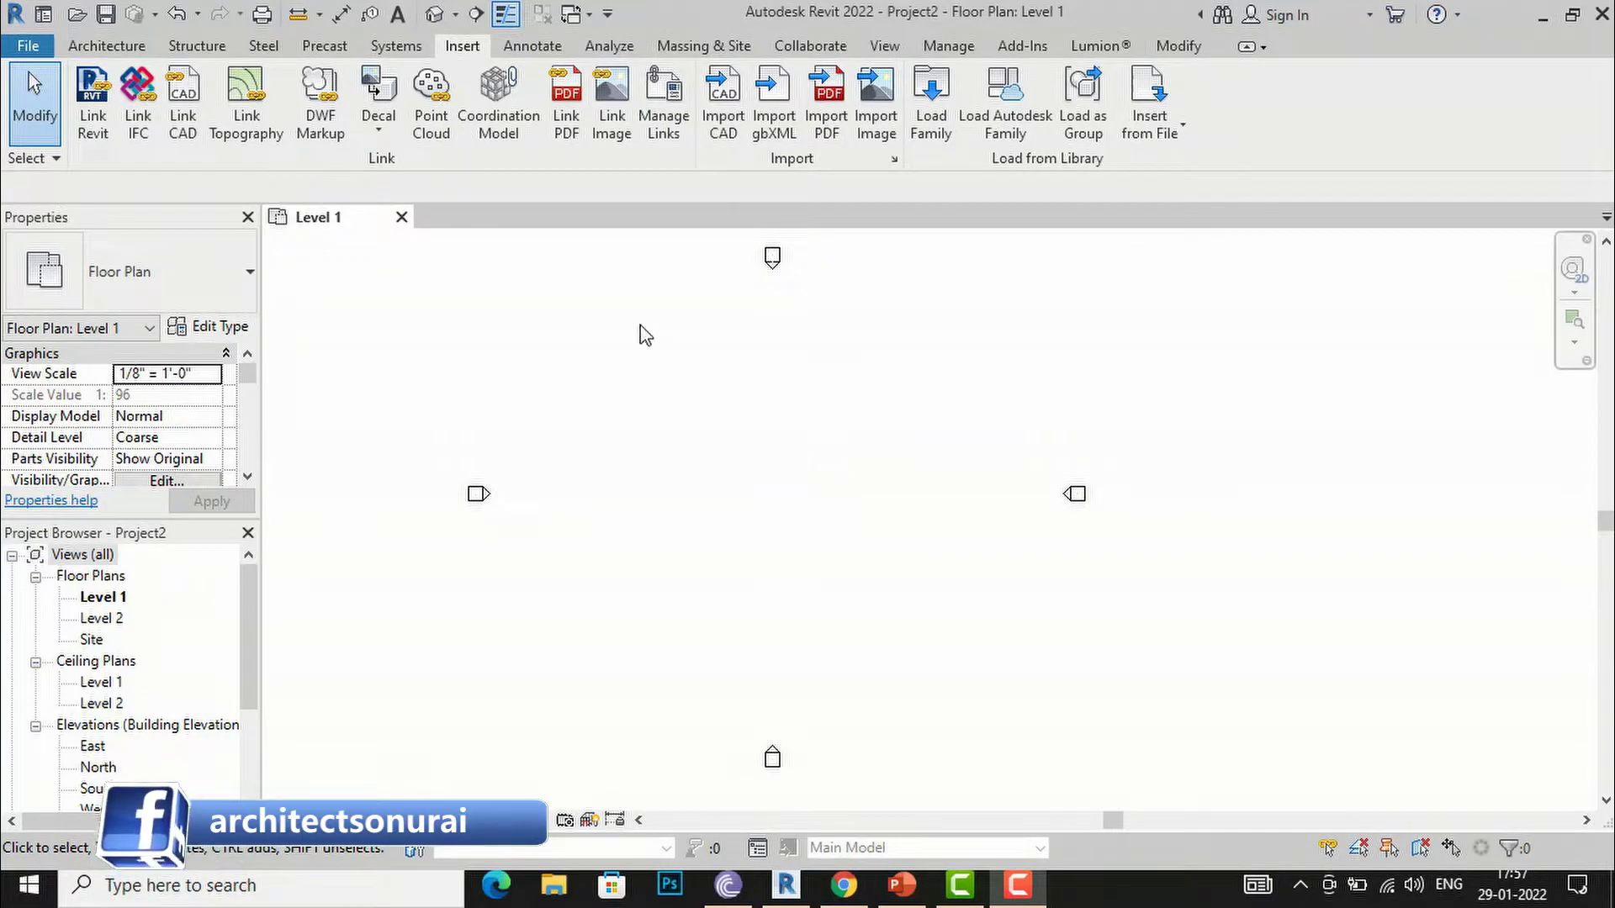
left_click(122, 50)
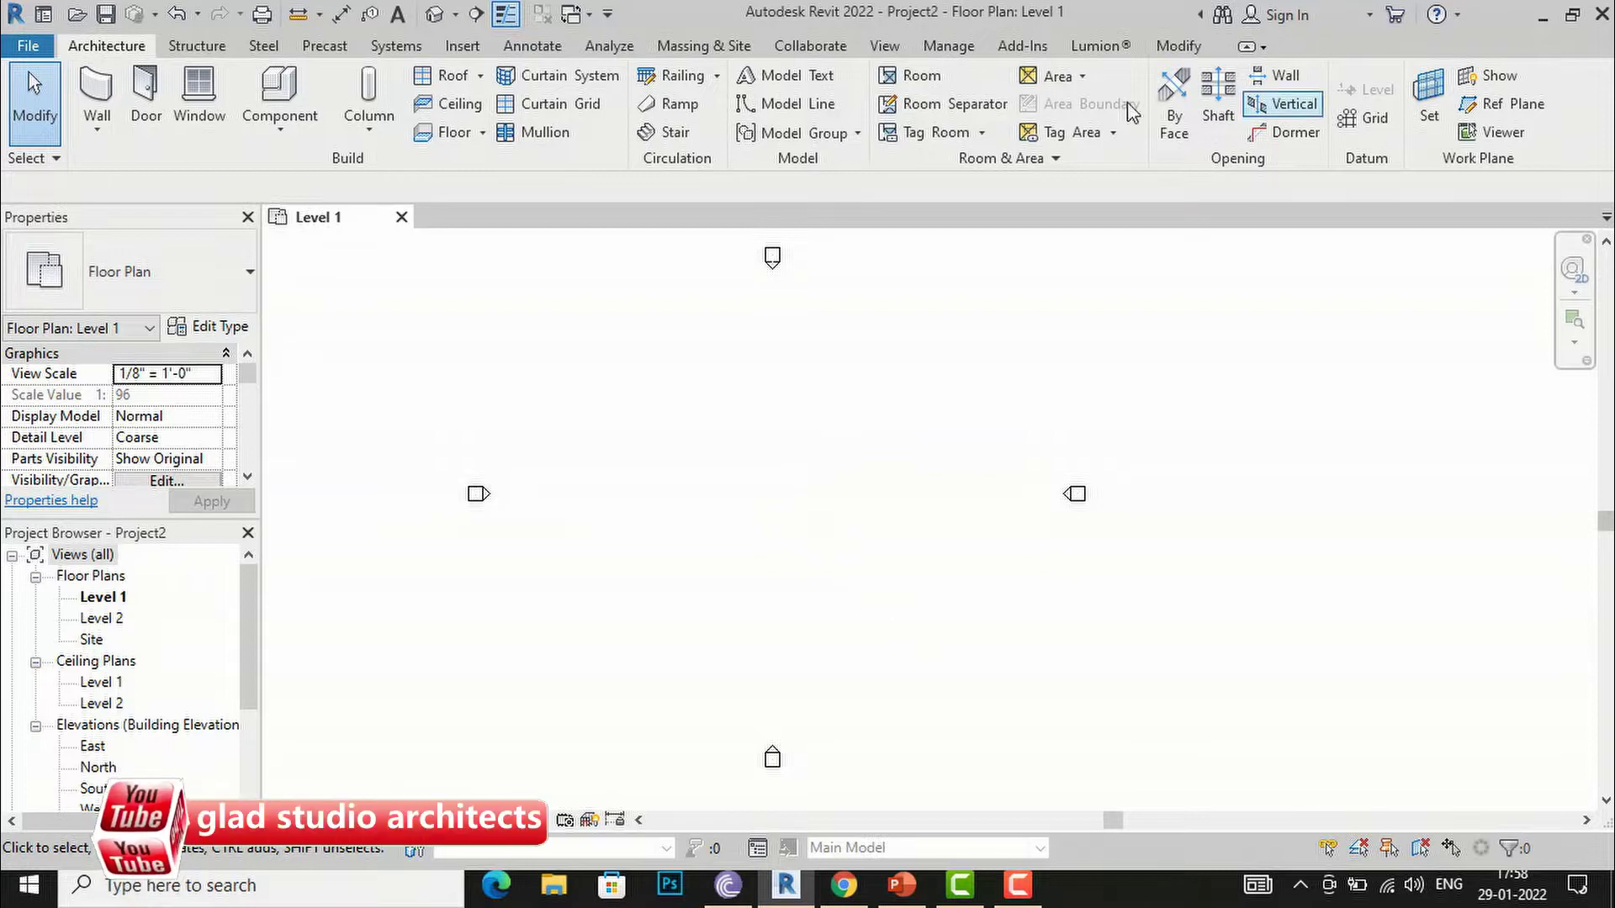
left_click(464, 47)
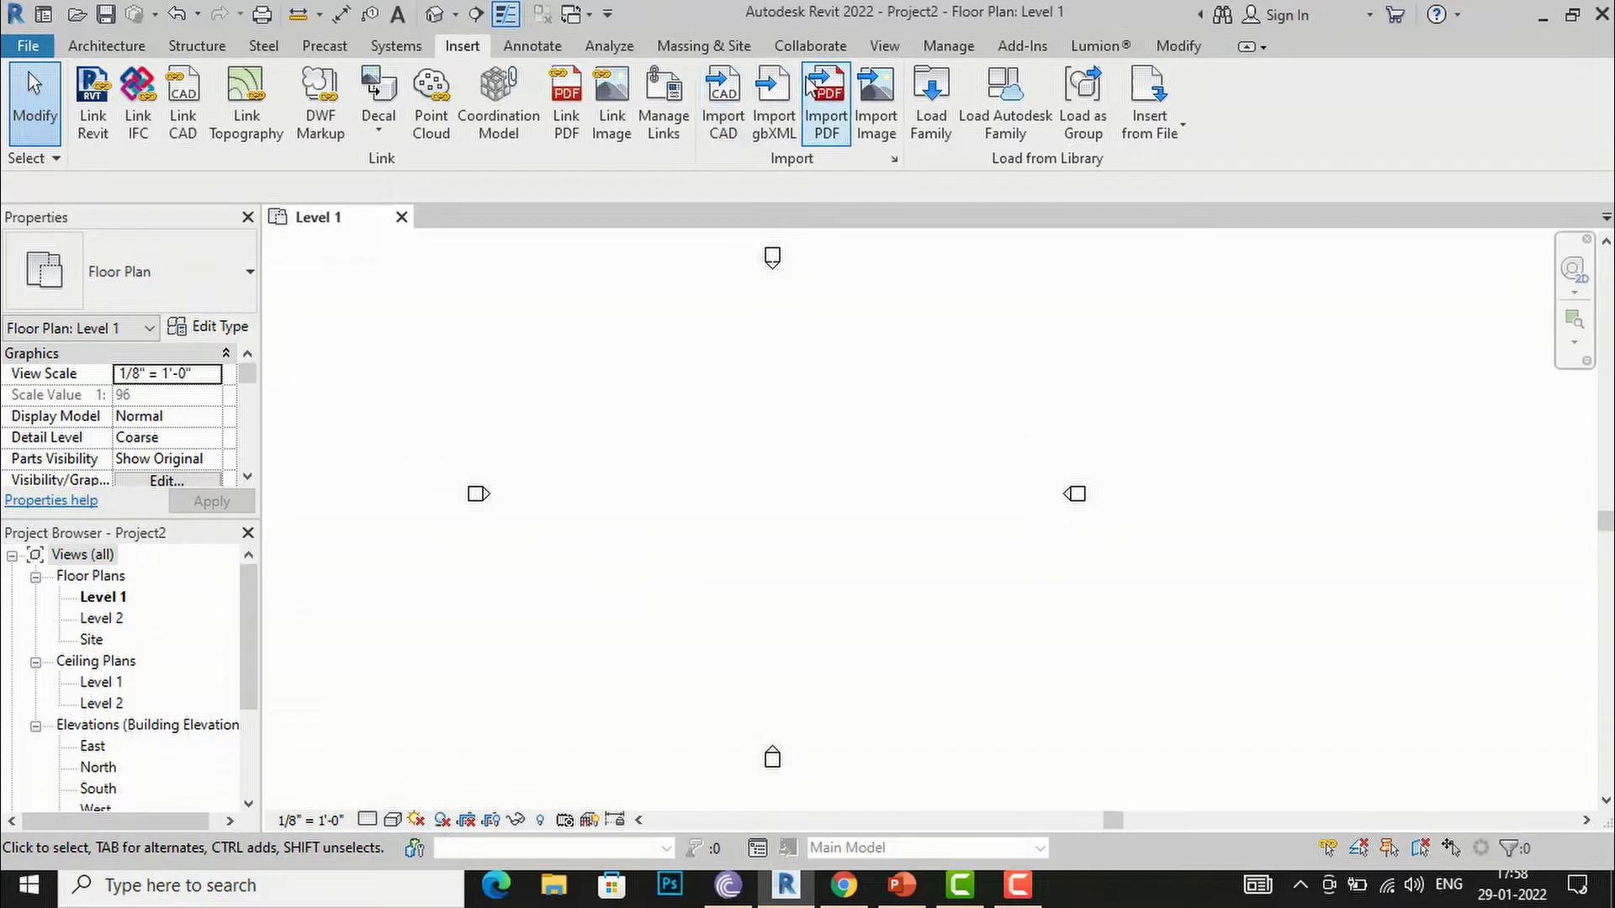
left_click(959, 48)
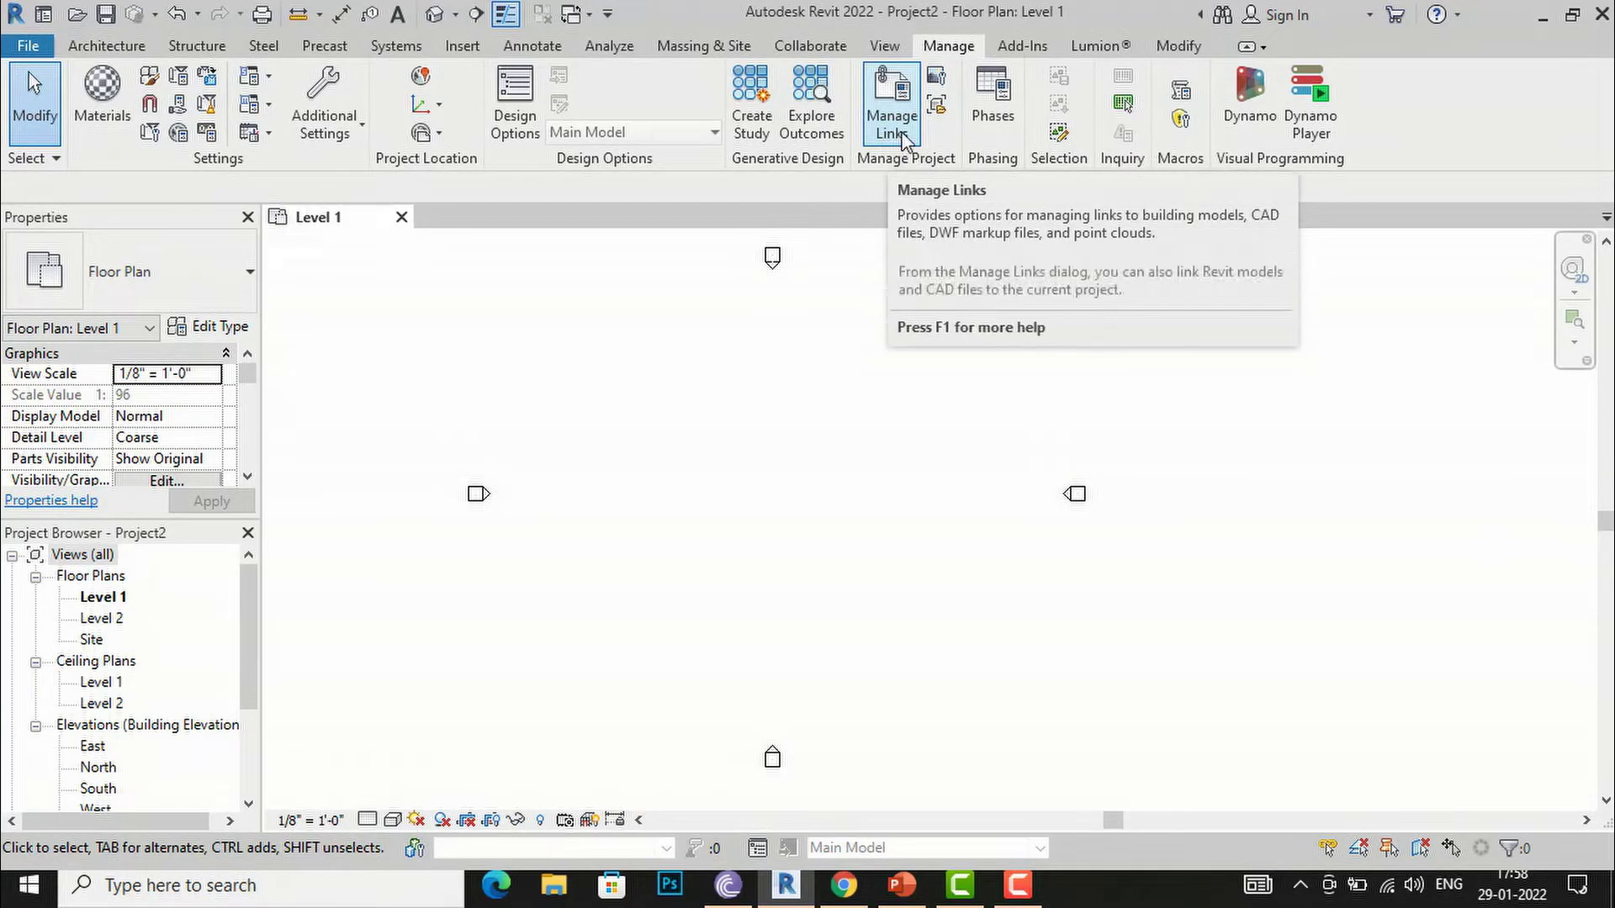
left_click(130, 51)
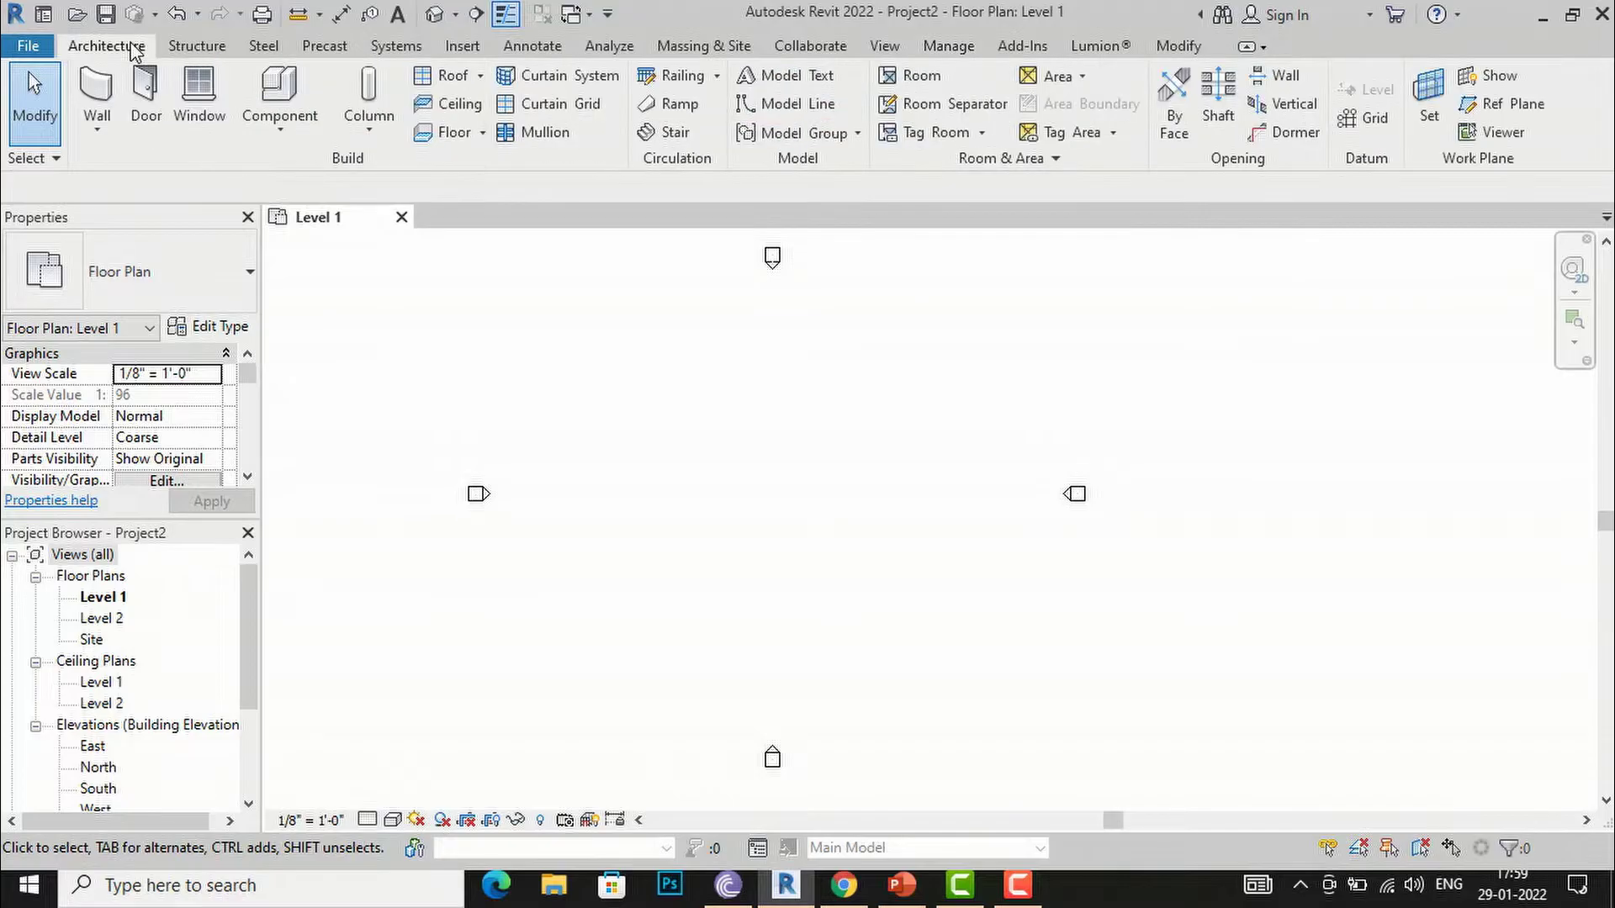
left_click(459, 50)
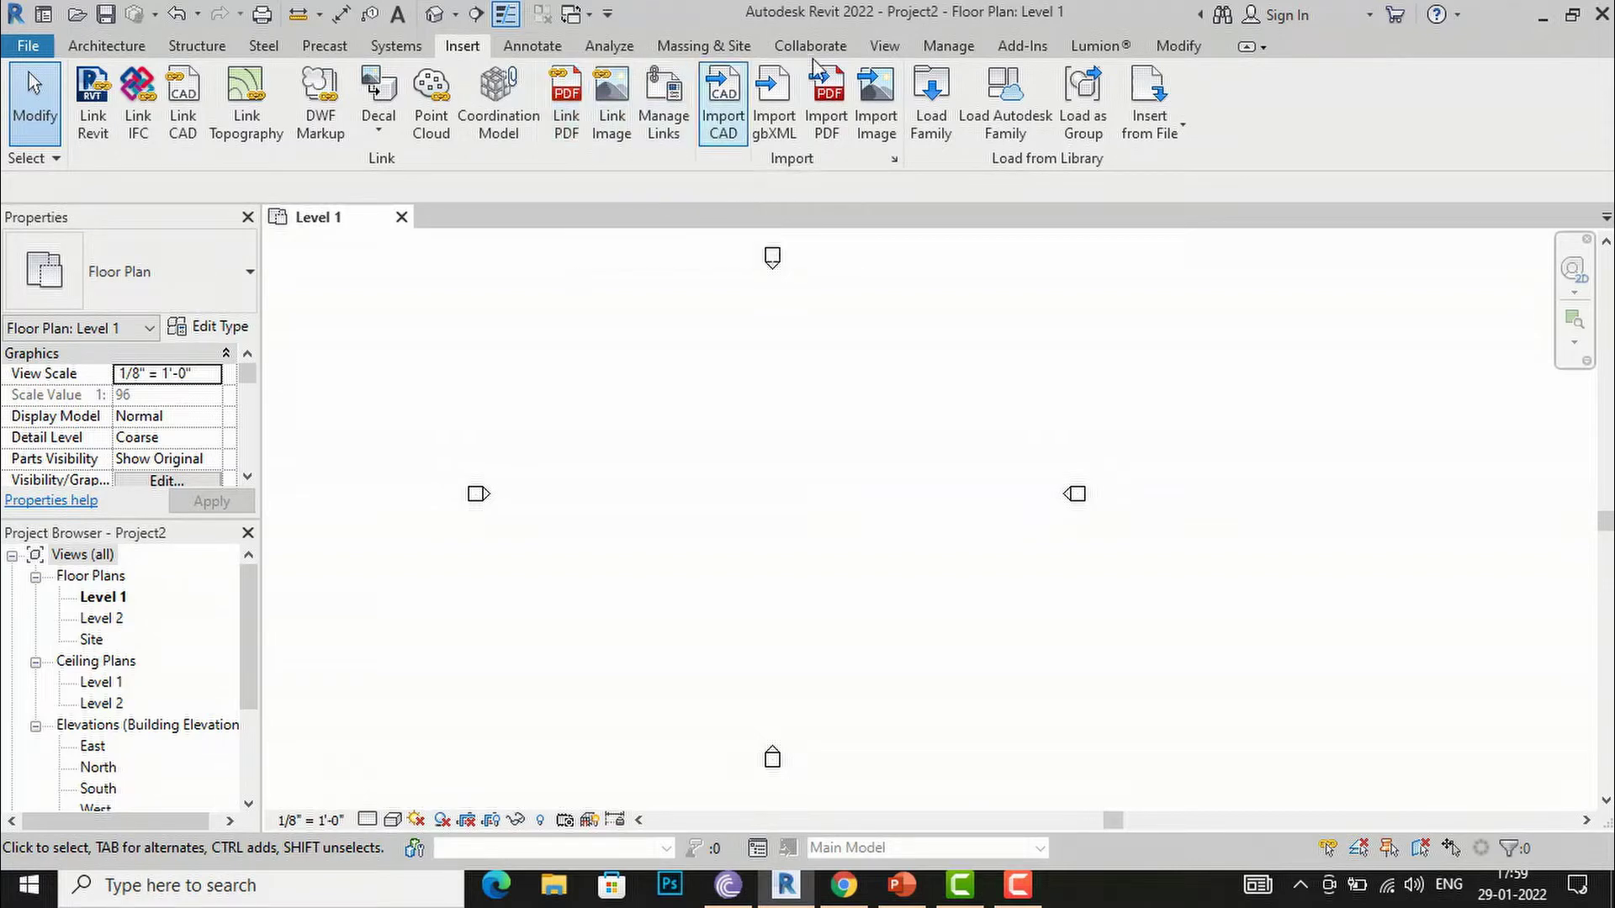
left_click(954, 47)
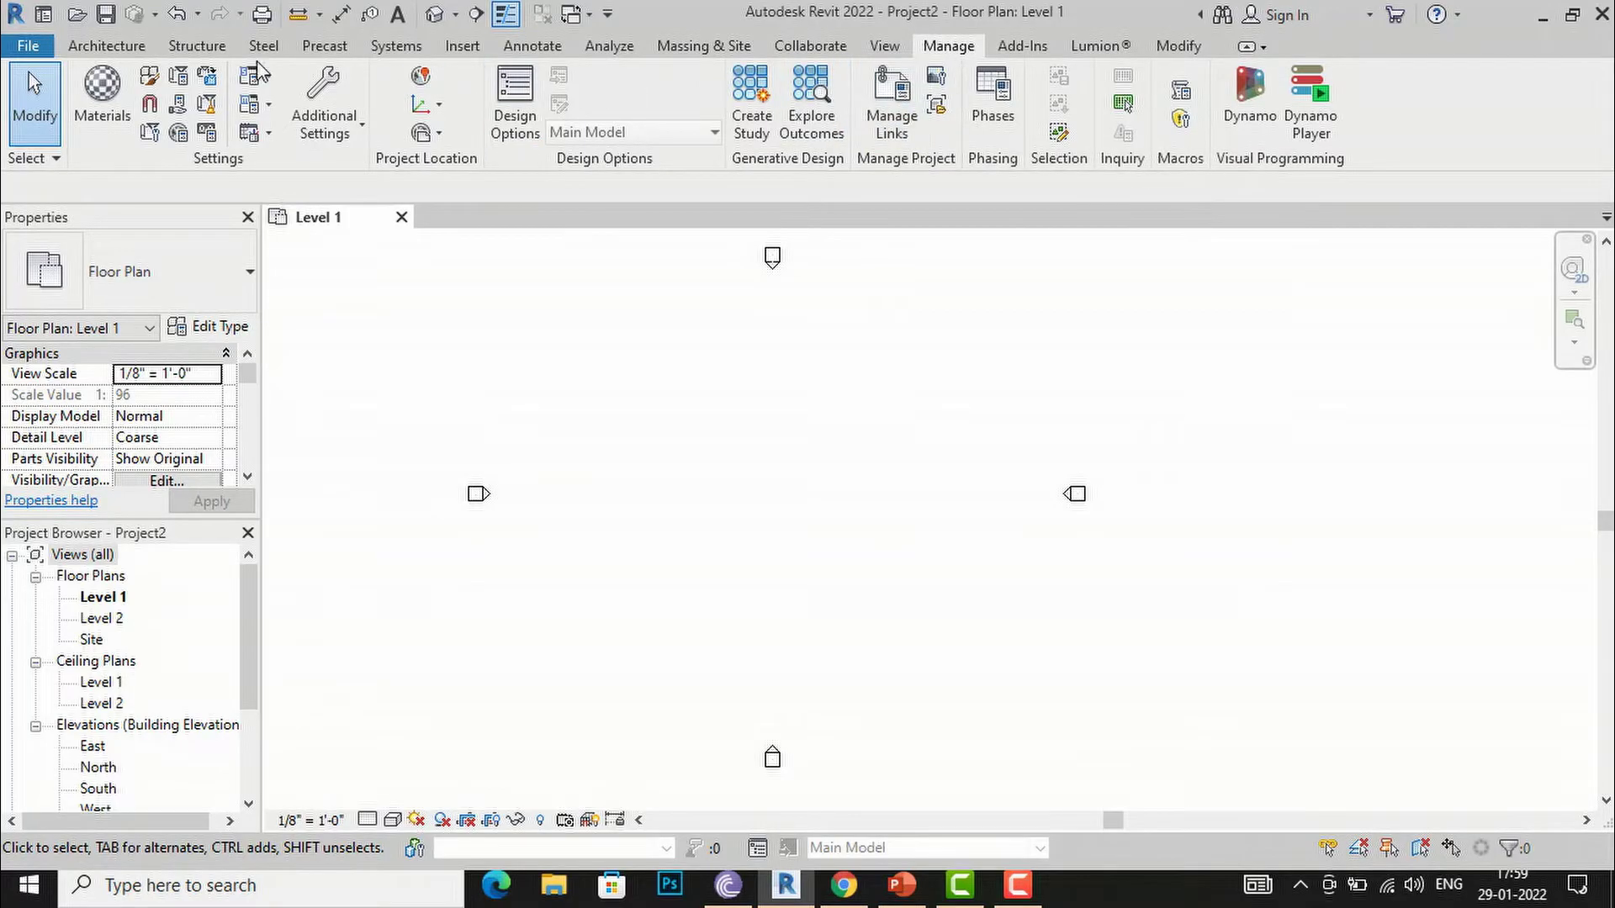
left_click(108, 47)
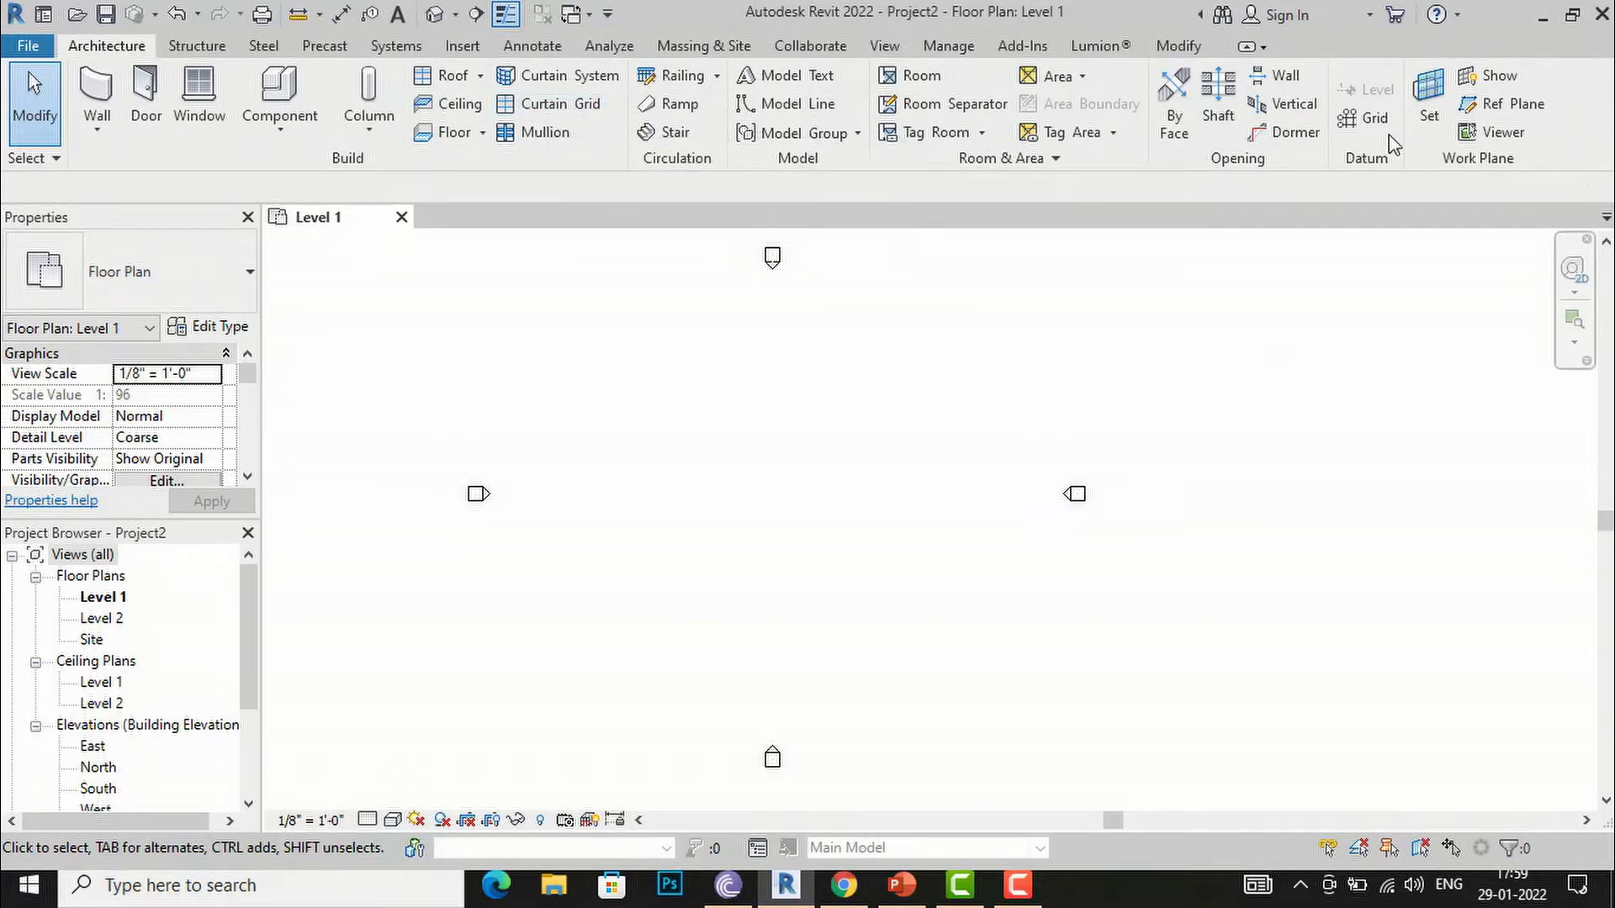
Step: Start a PDF import and open GF option1.pdf from the pdf file folder in Downloads
left_click(458, 47)
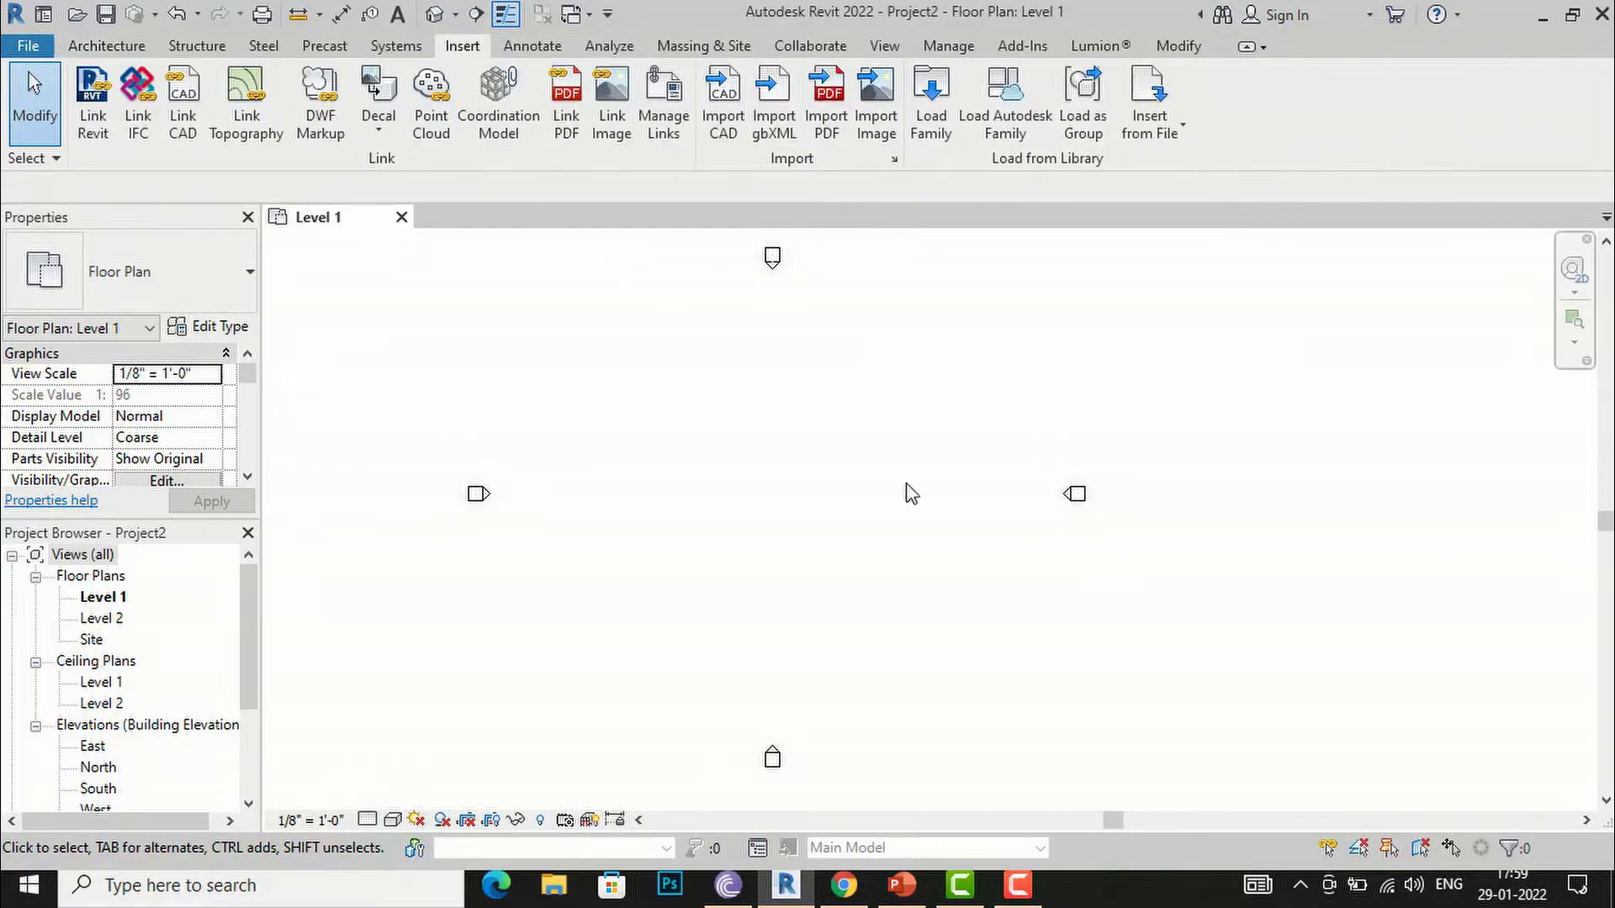
left_click(828, 126)
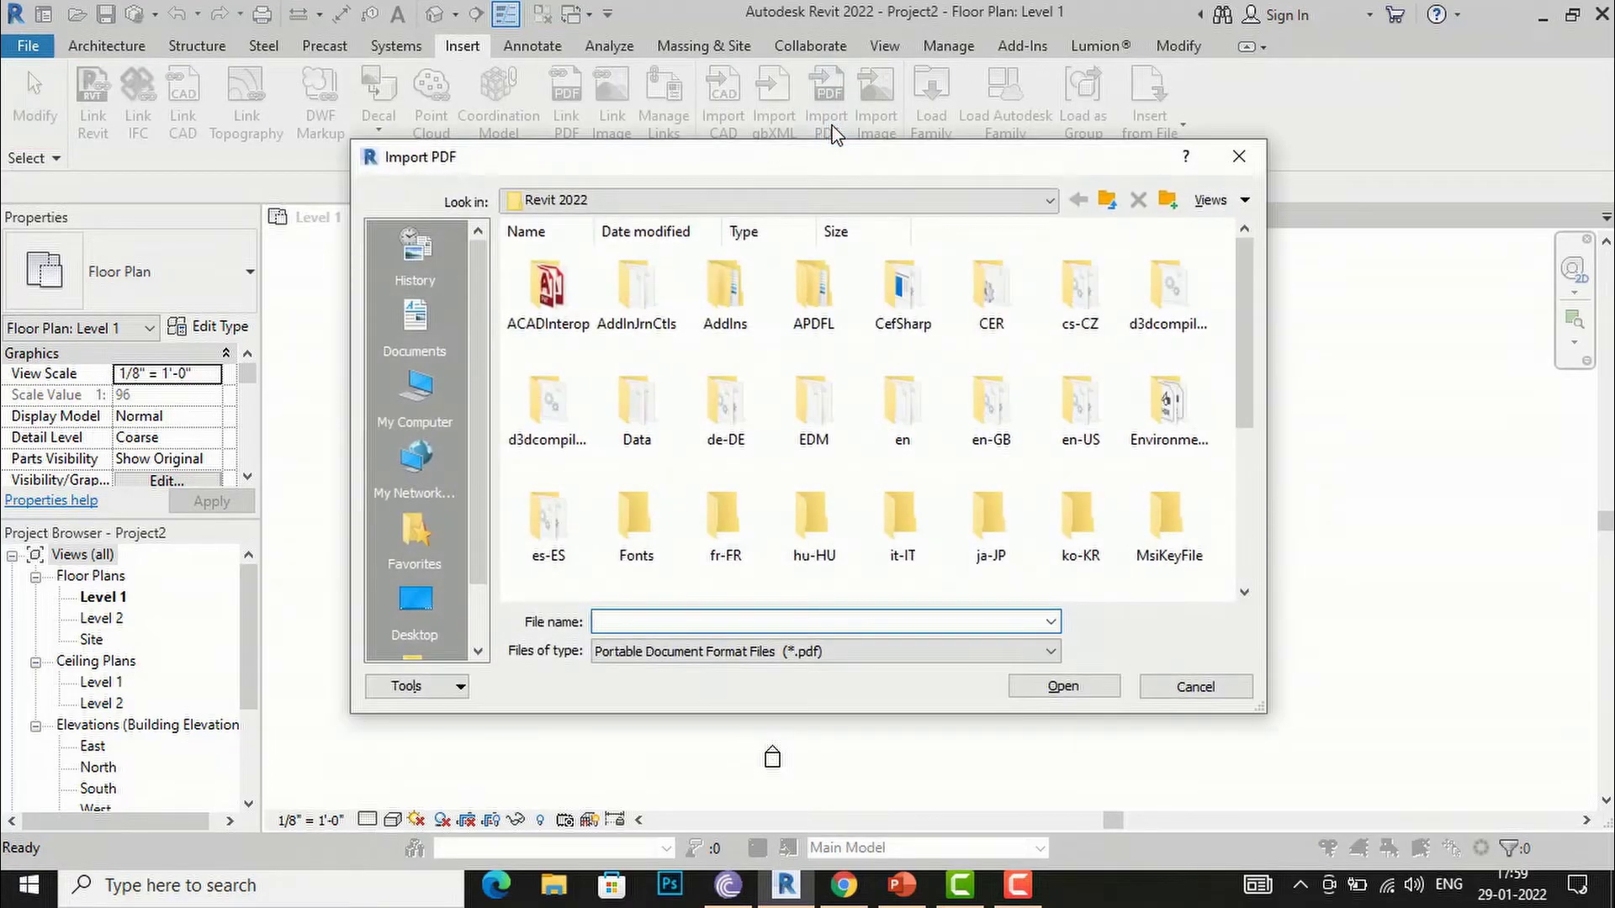
left_click(412, 607)
left_click(747, 320)
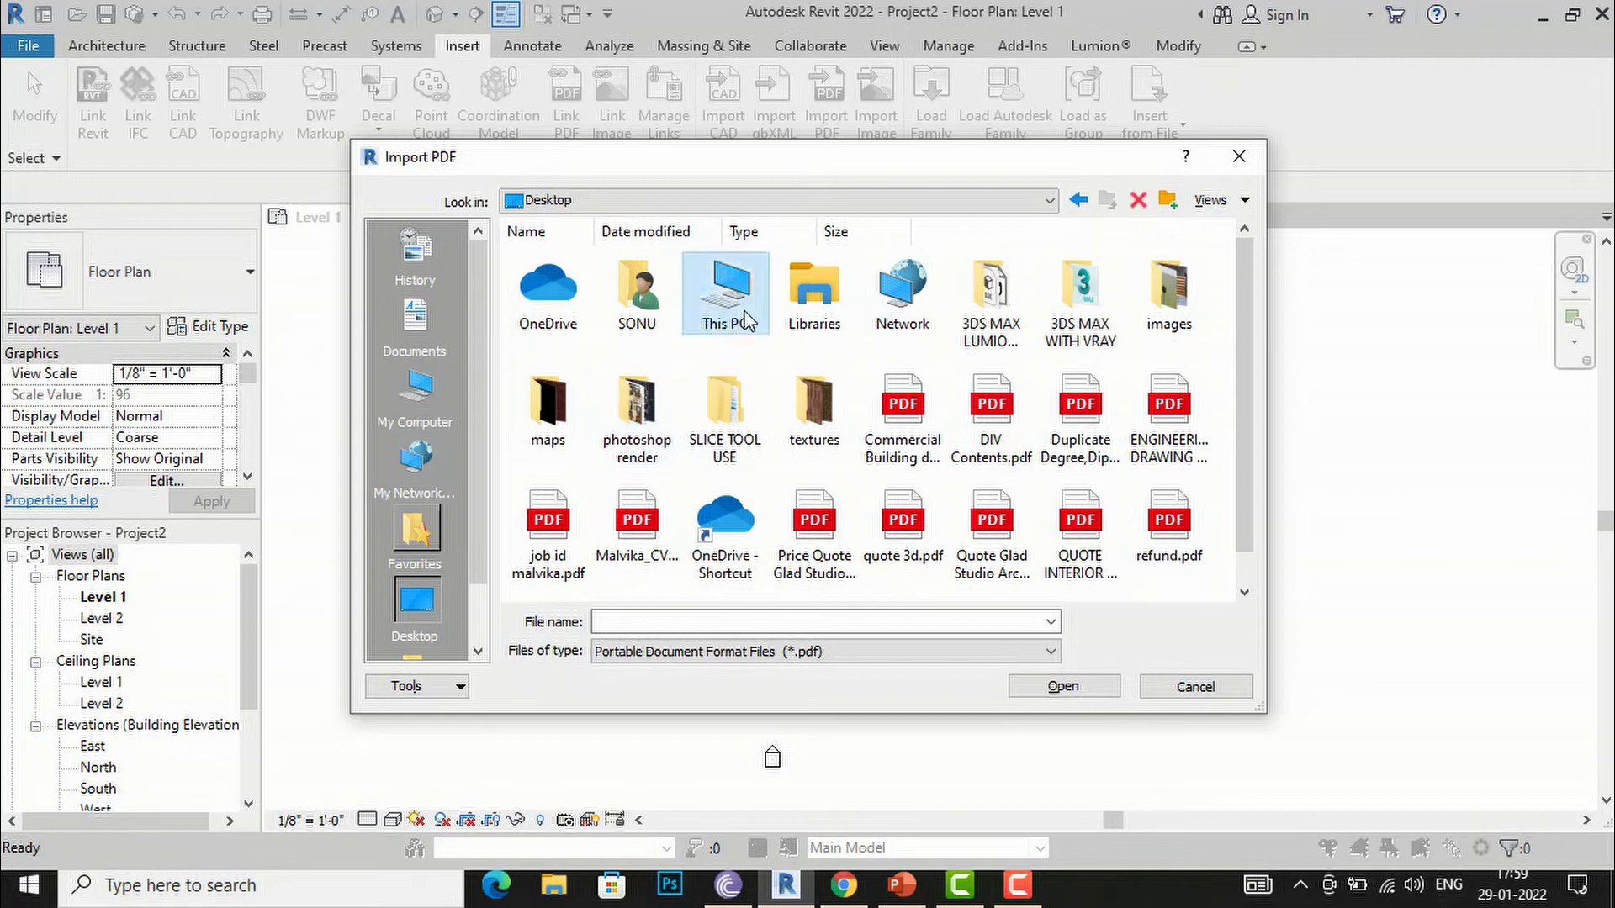
double_click(747, 321)
double_click(820, 345)
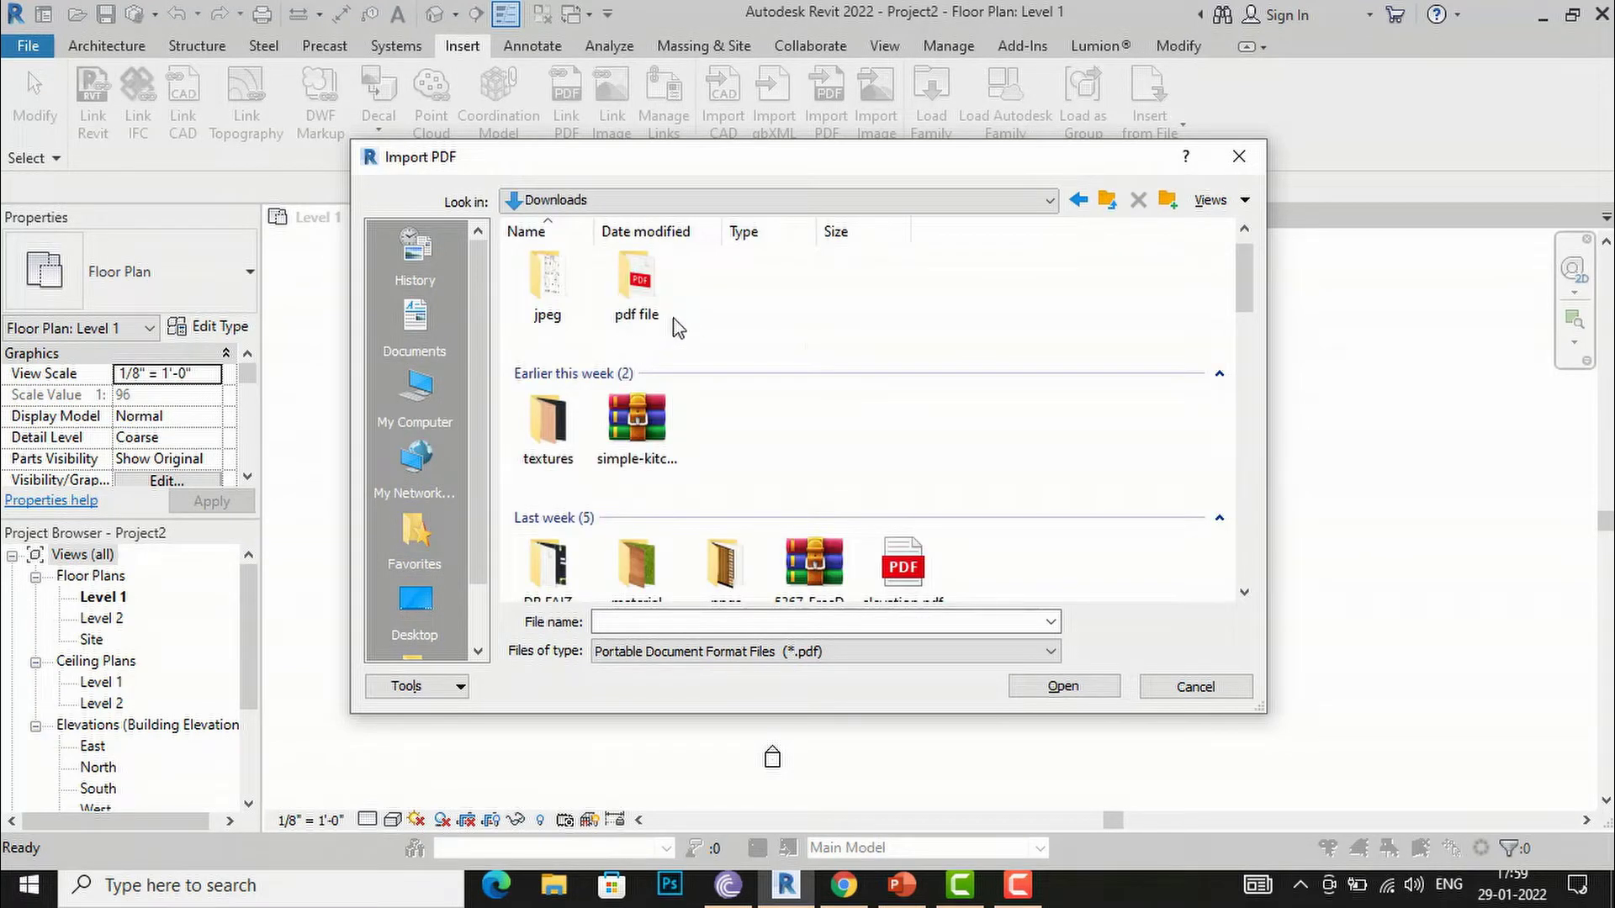
left_click(649, 318)
double_click(643, 316)
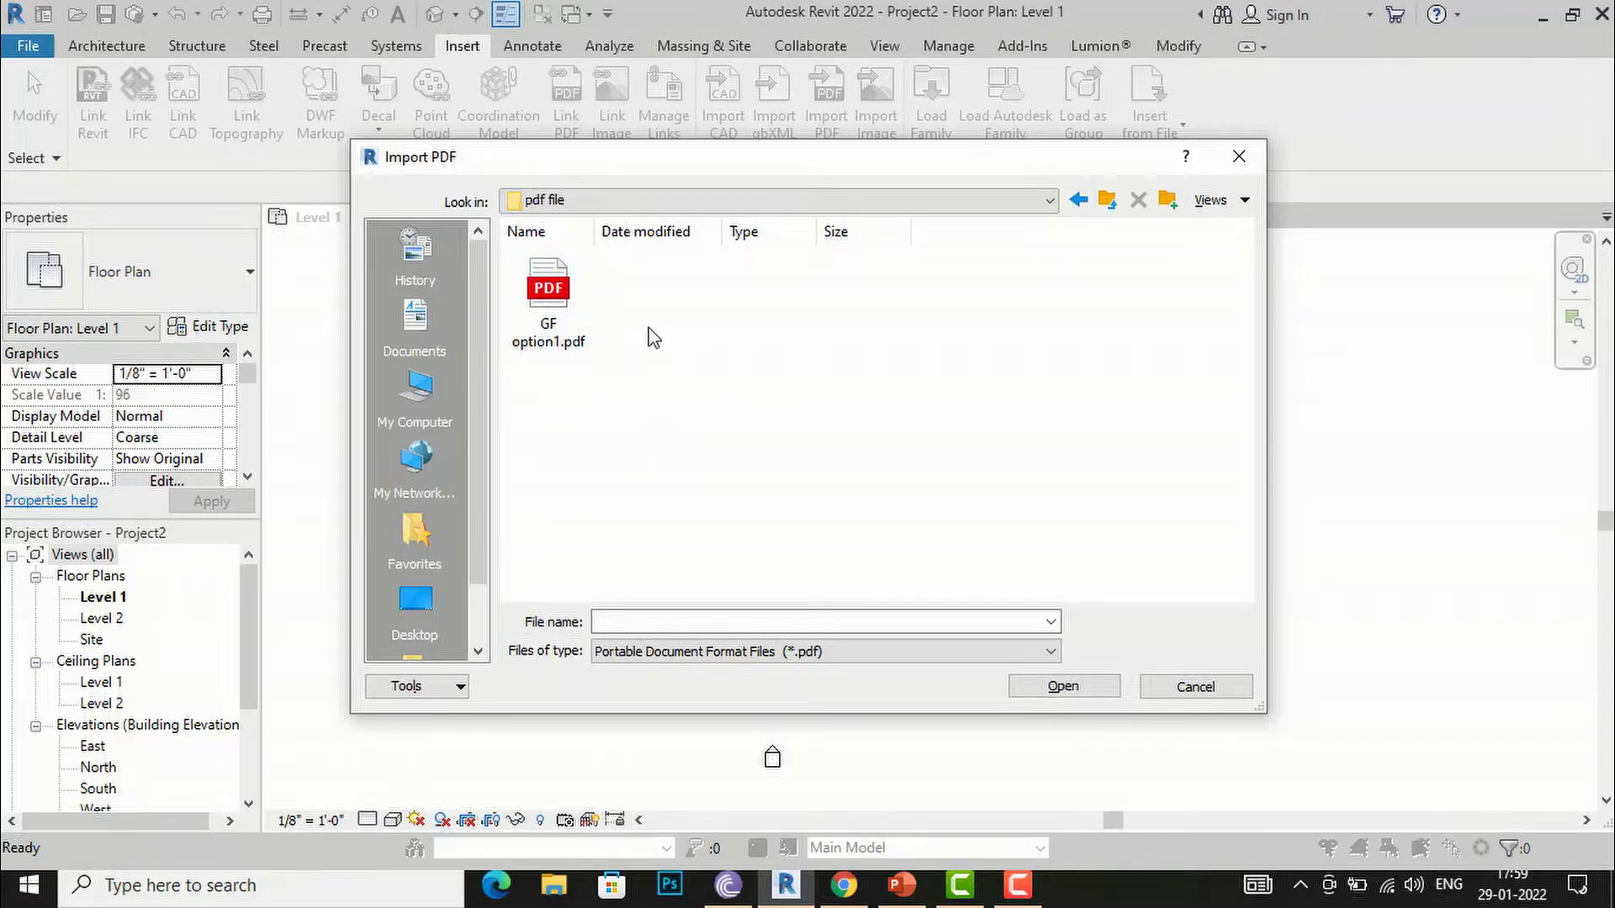
left_click(568, 303)
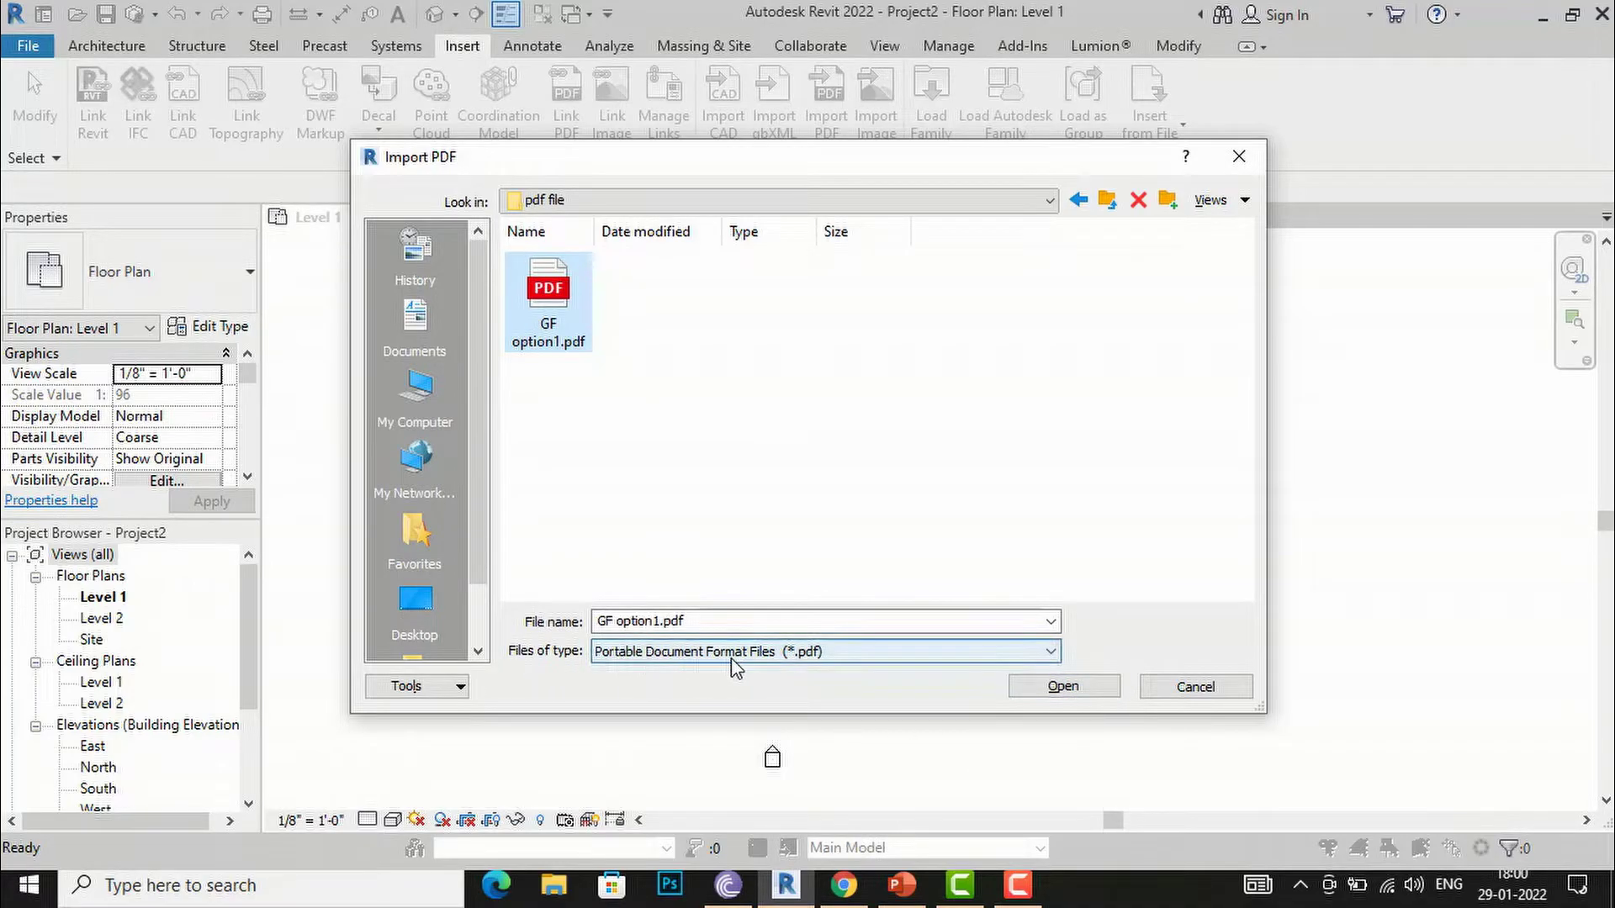
left_click(1063, 691)
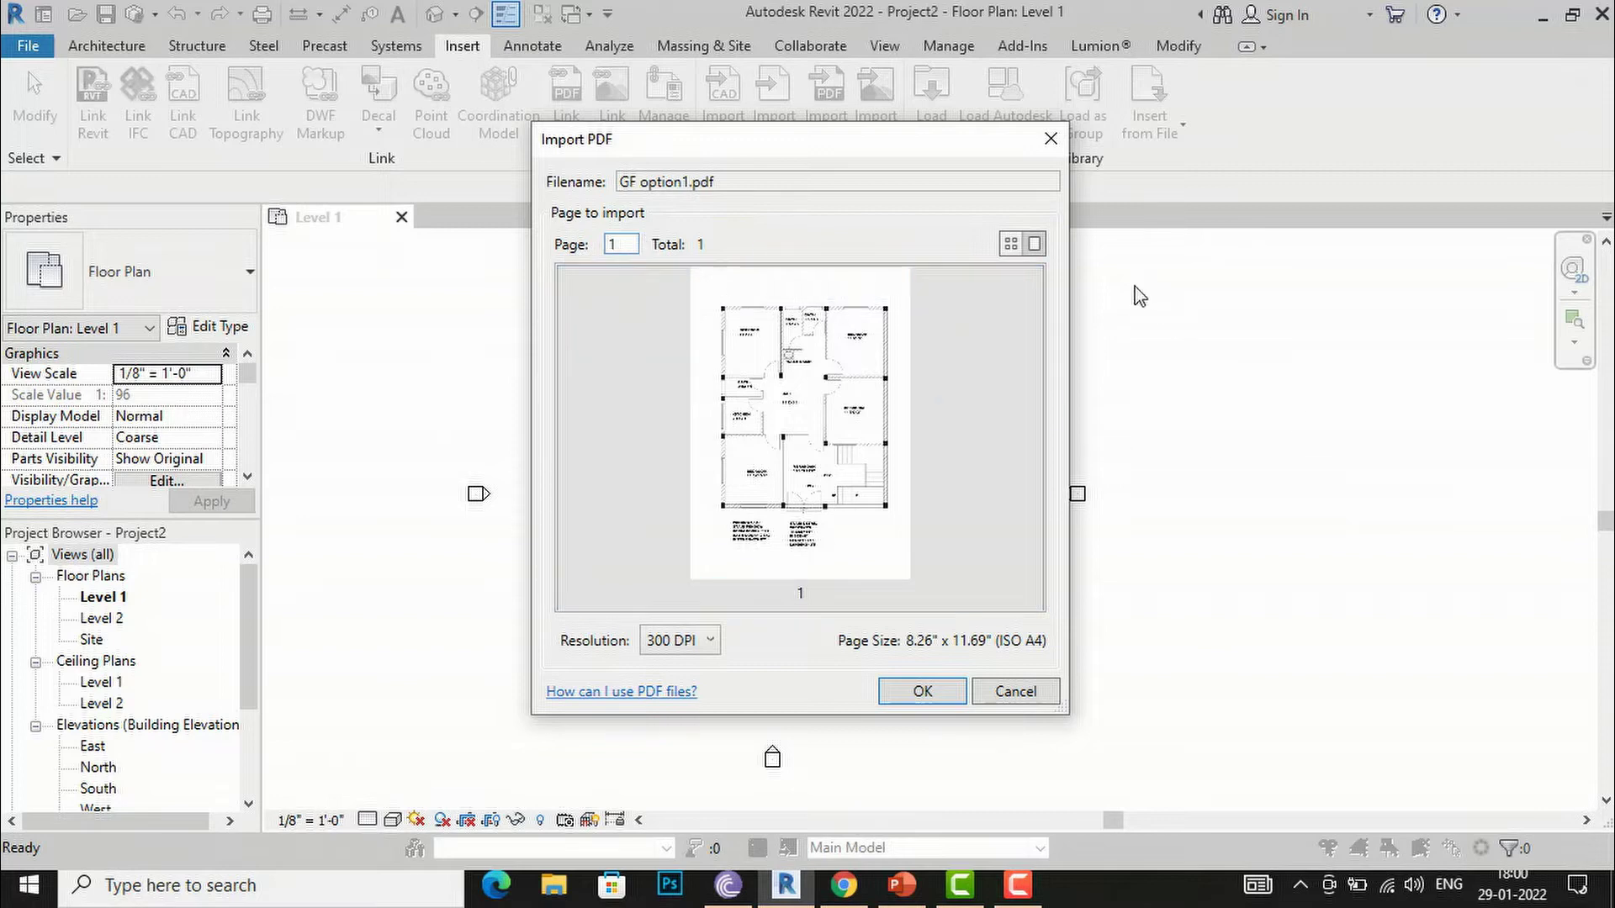
Step: Compare the thumbnail and single-page previews of the PDF, ending on the single-page preview
left_click(1014, 246)
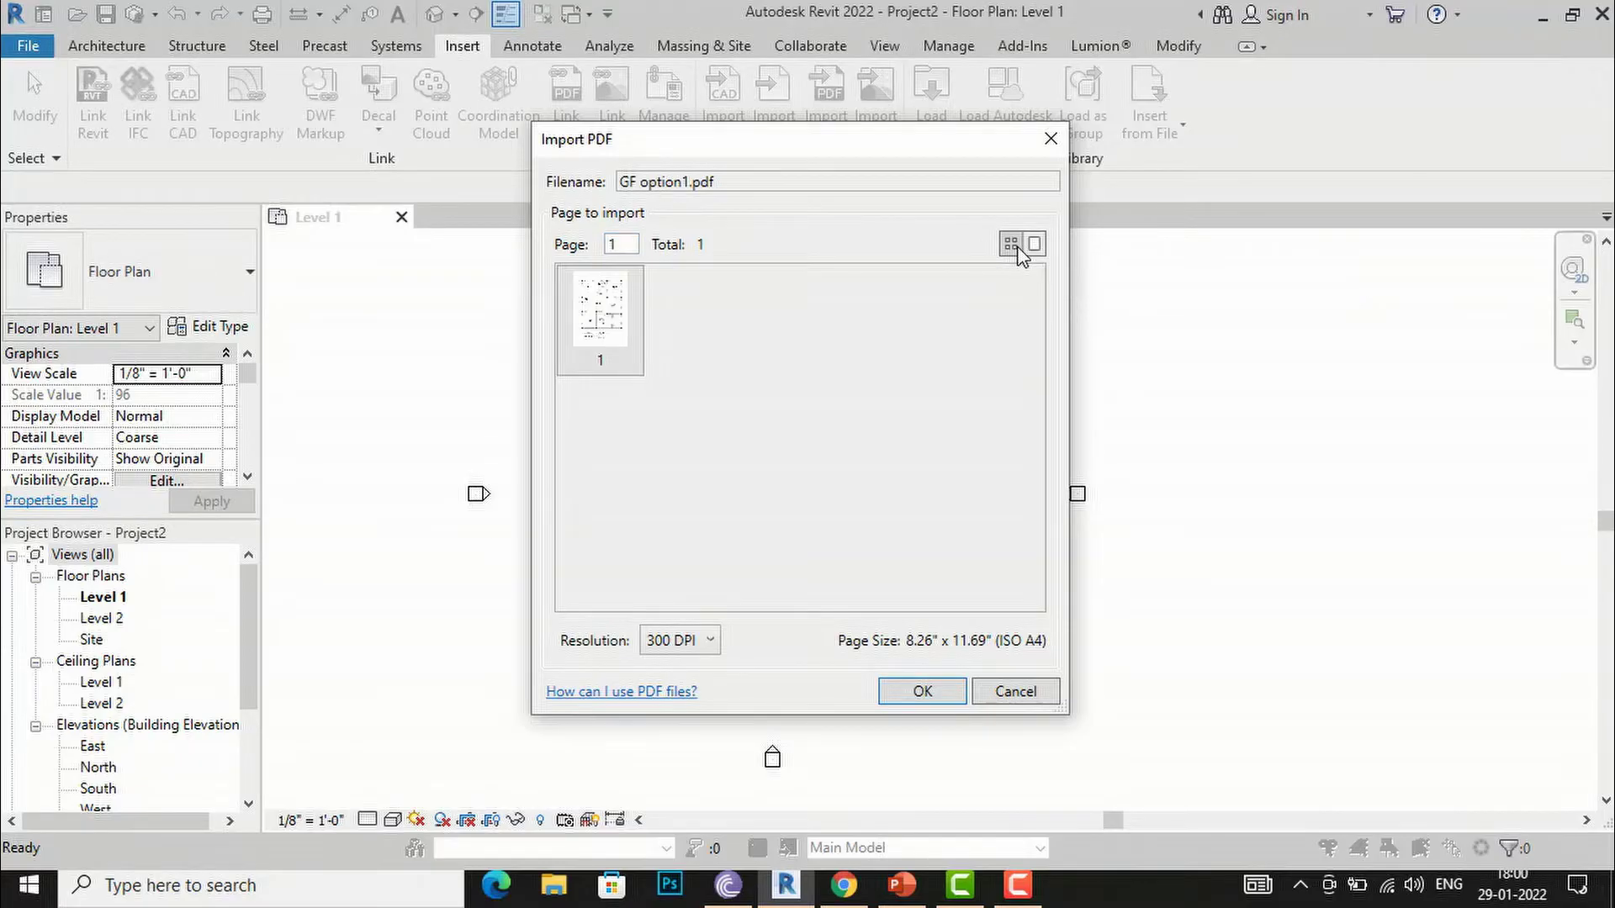
left_click(1034, 245)
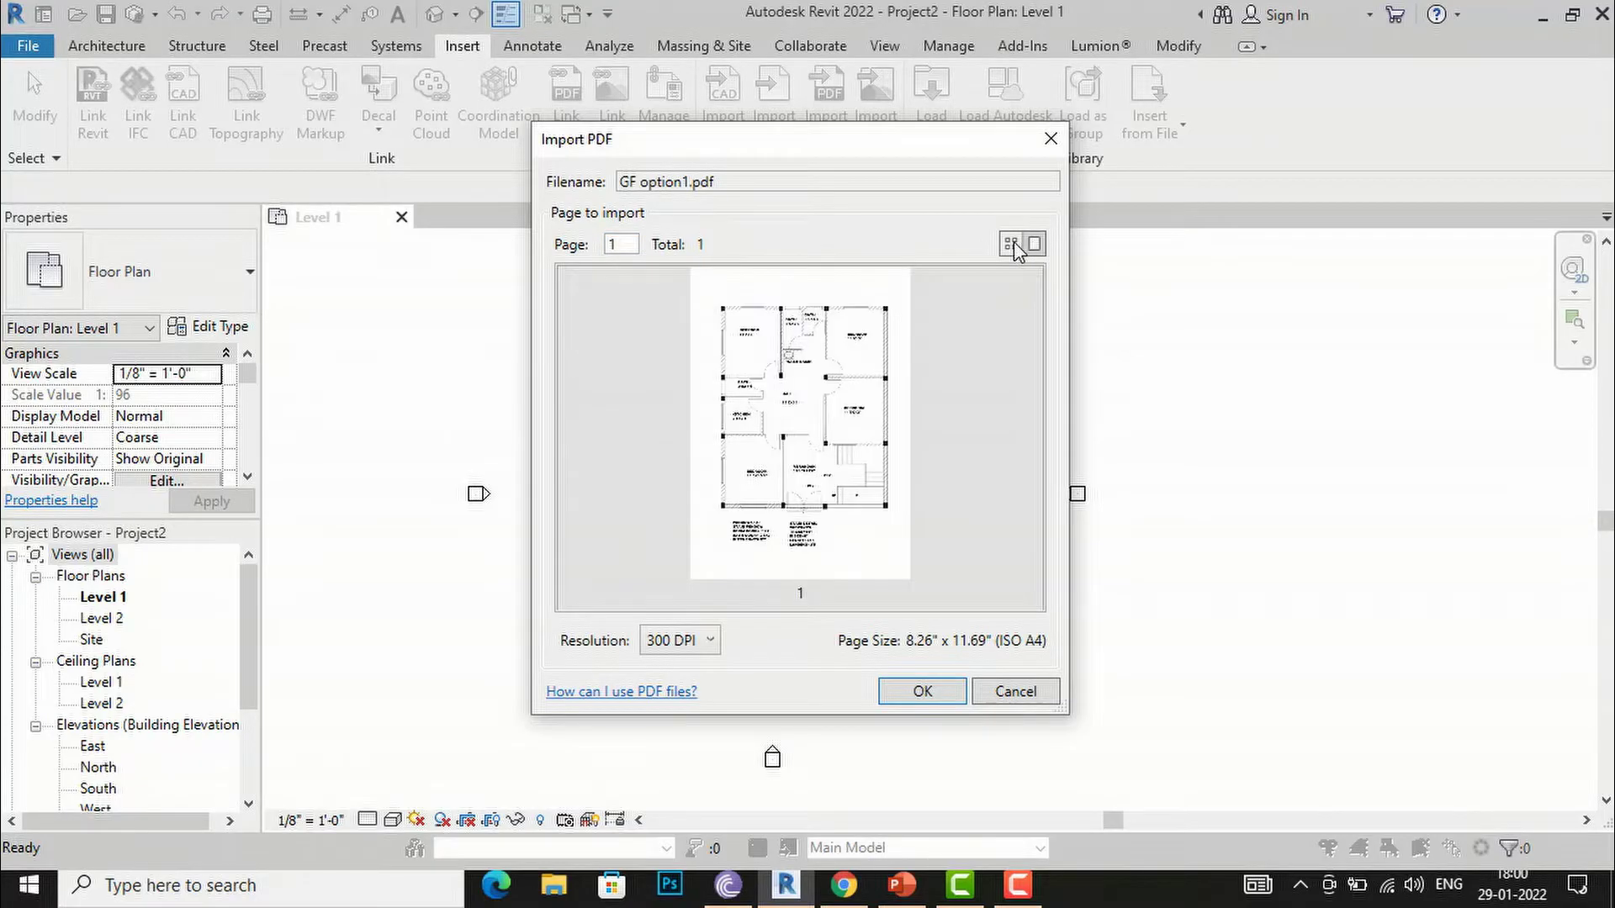
left_click(1013, 243)
left_click(1034, 245)
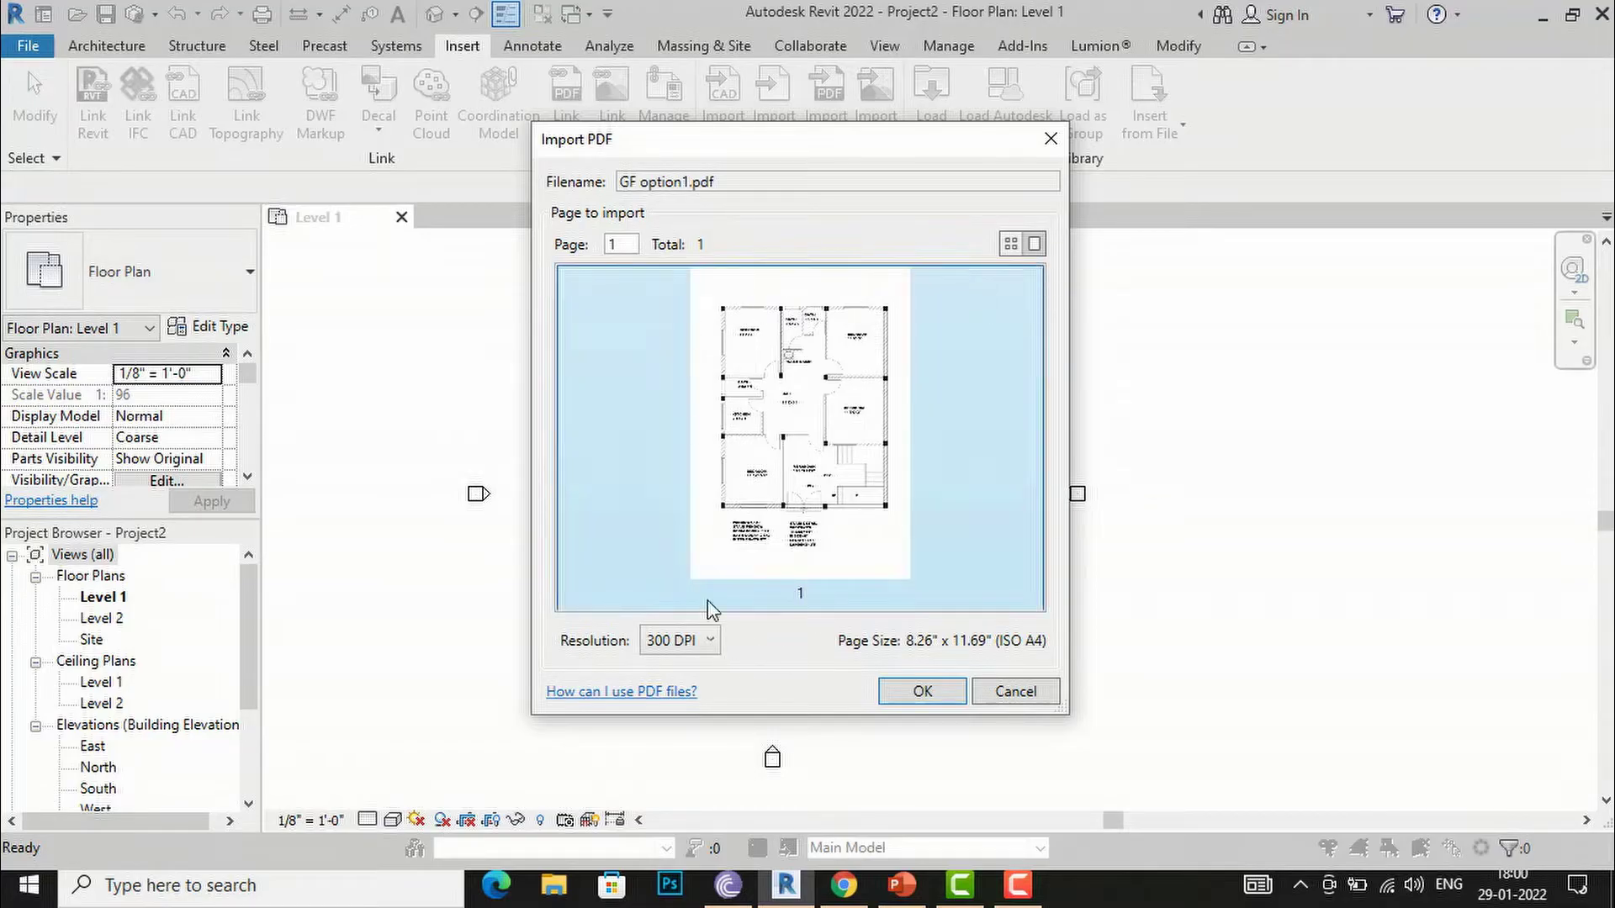
left_click(1011, 244)
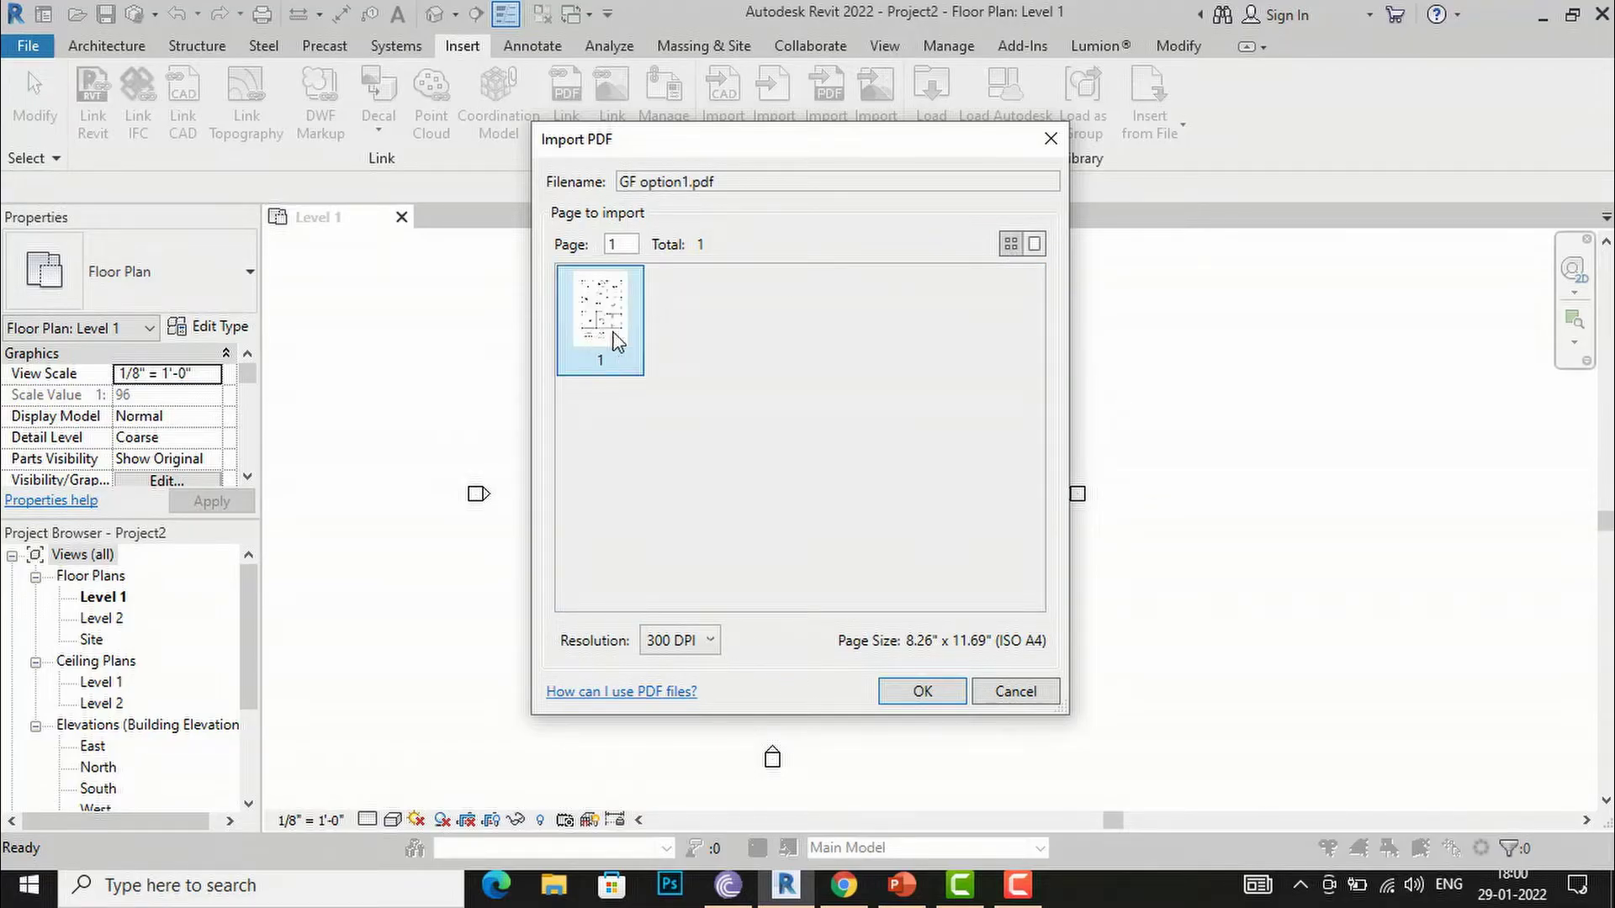
left_click(1034, 244)
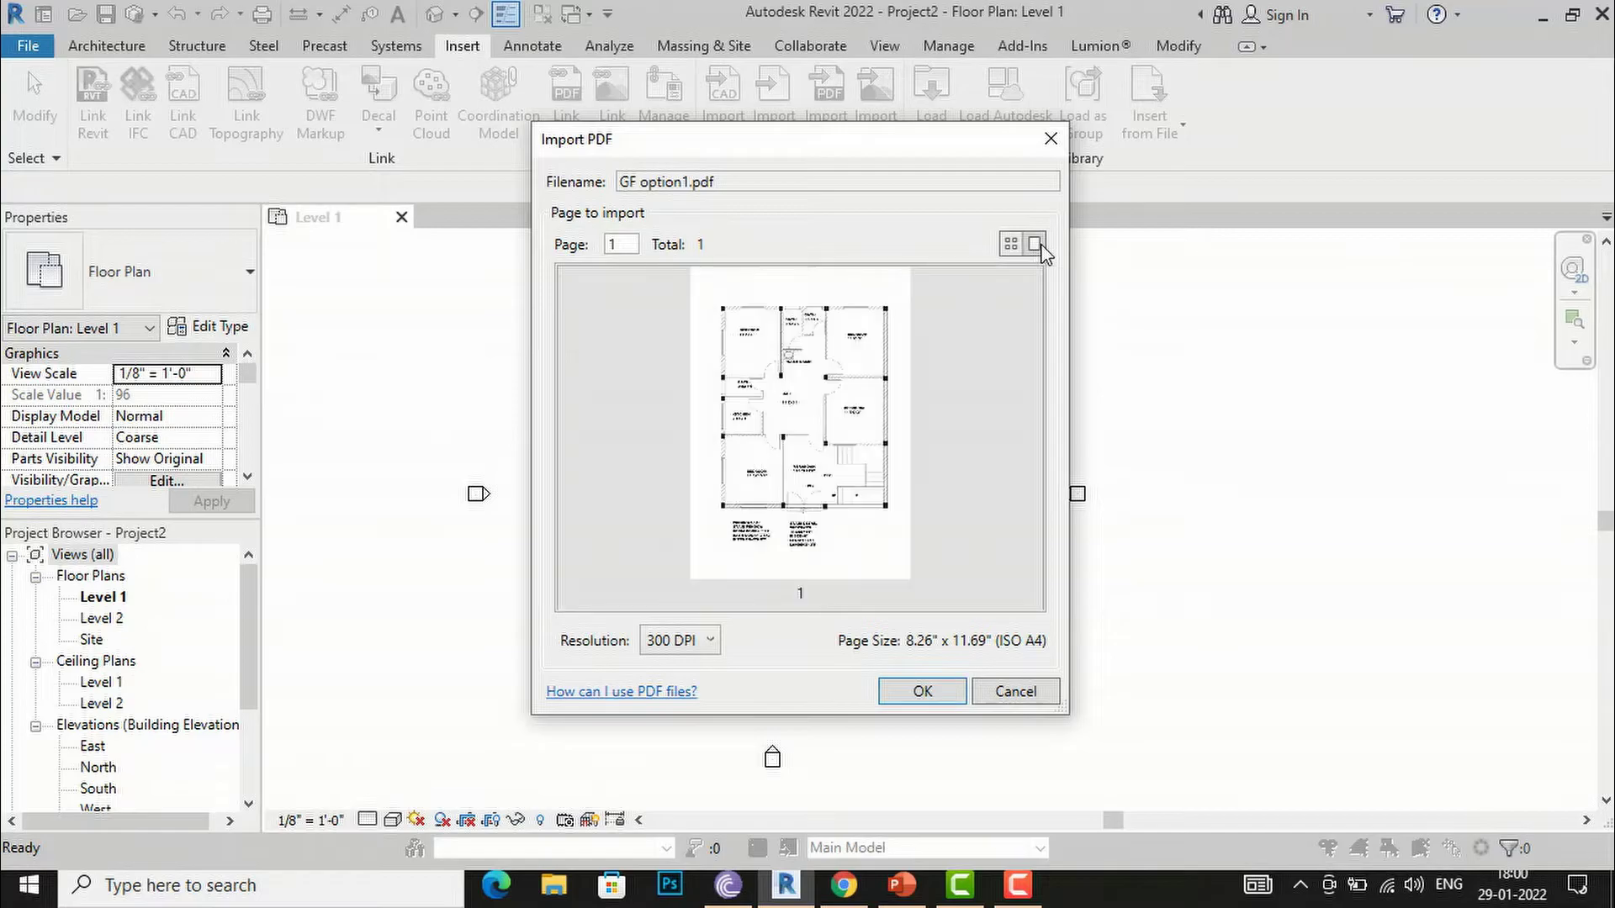
Step: Import page 1 at 300 DPI and place it midway between the elevation markers in the Level 1 plan
left_click(688, 645)
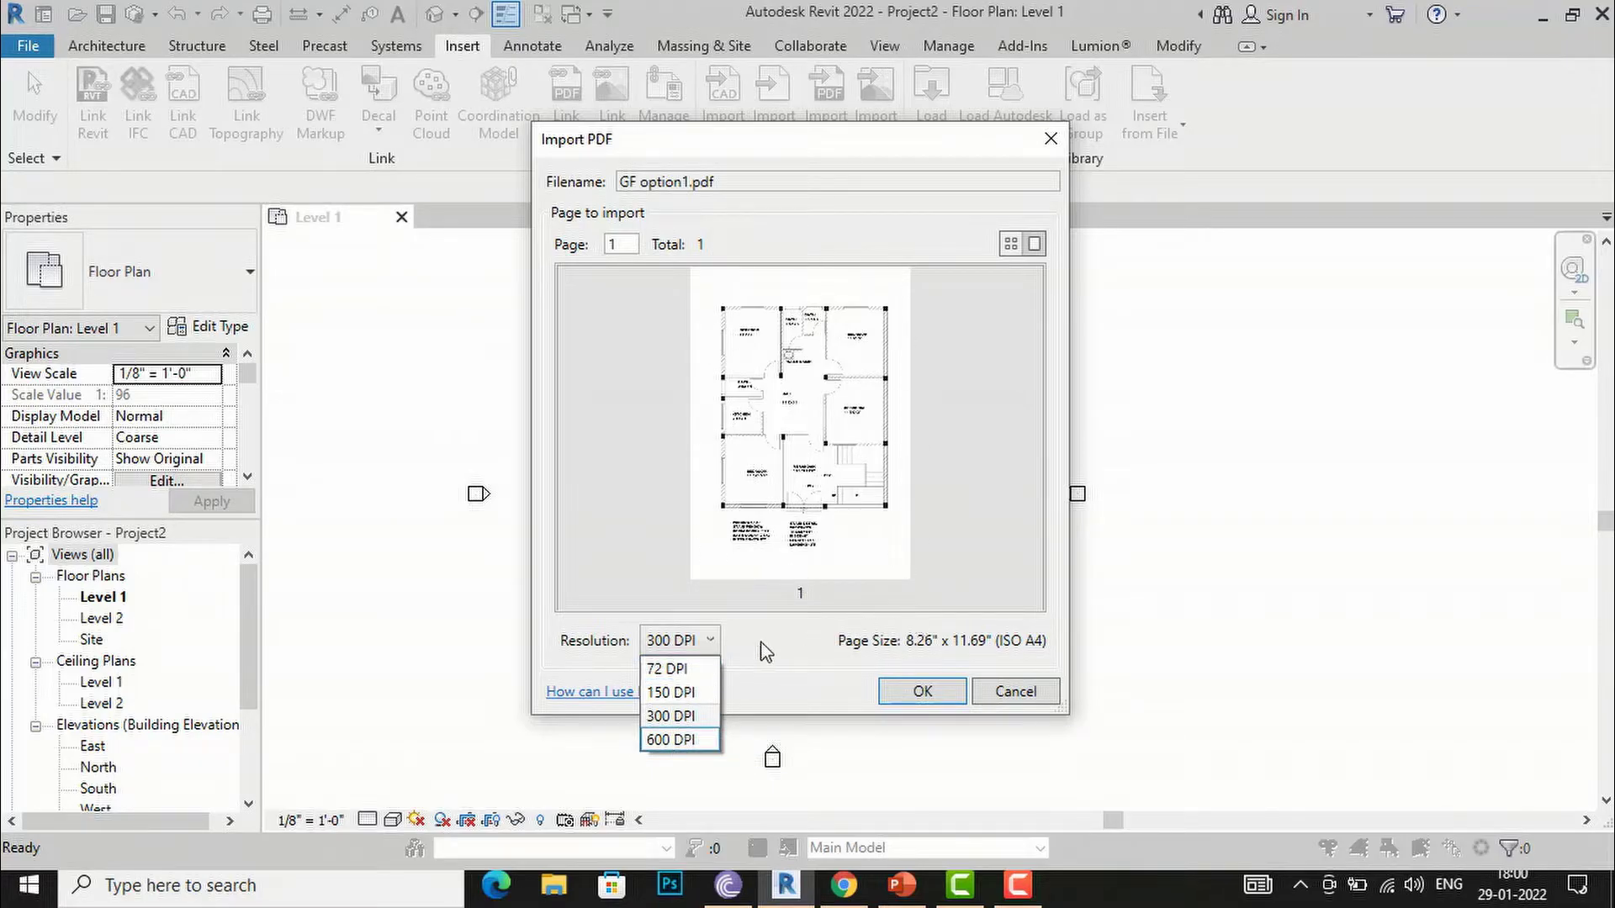
left_click(688, 717)
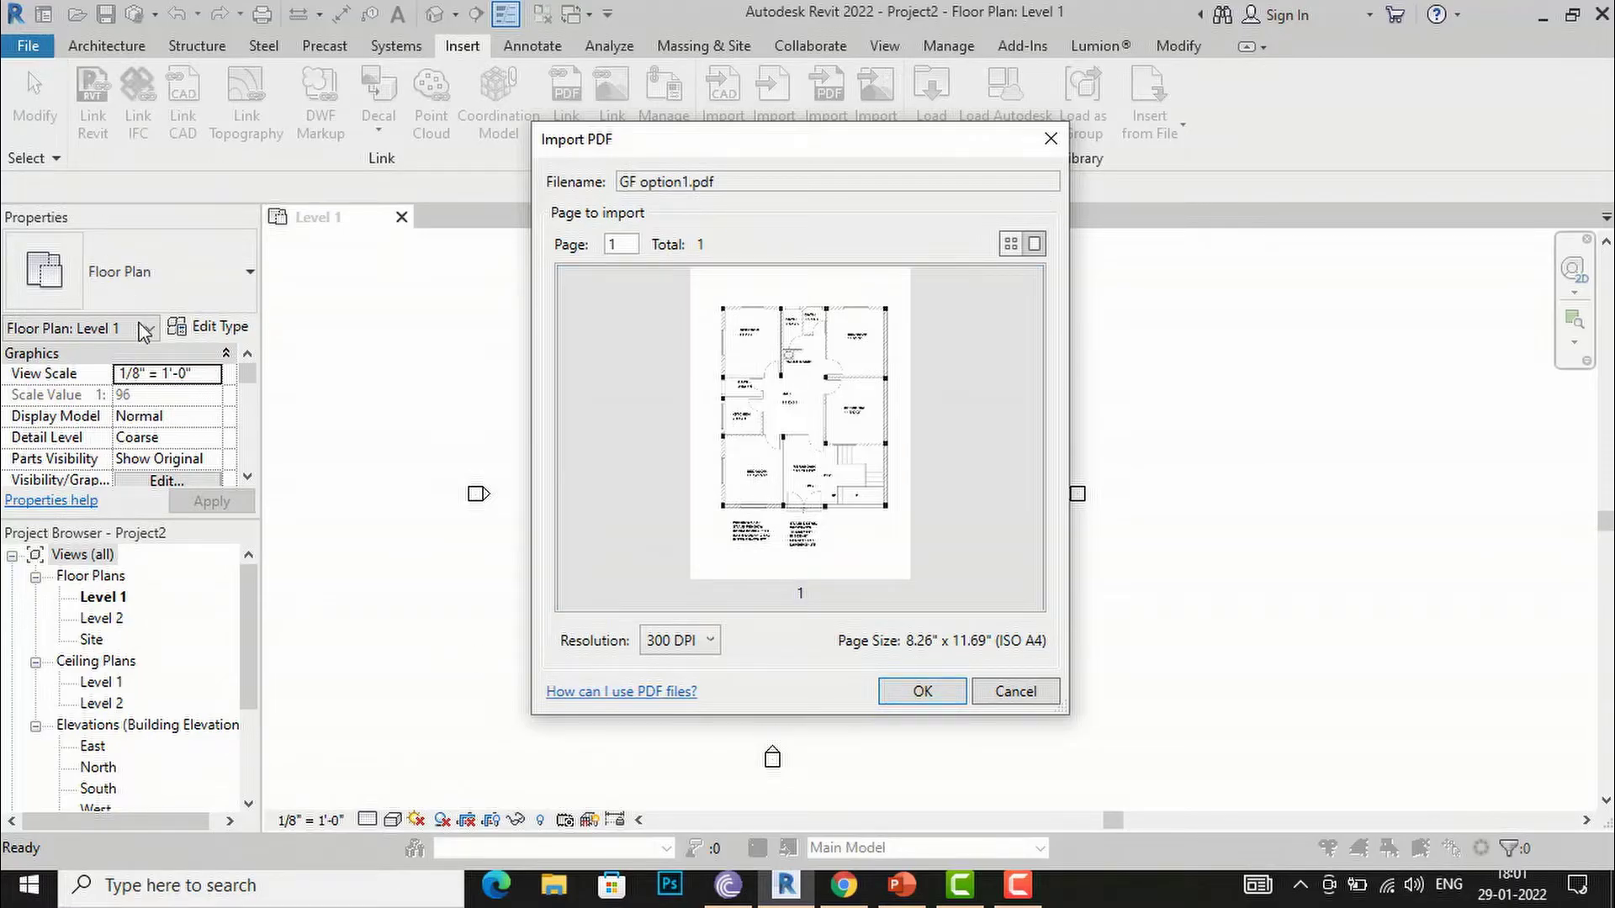
left_click(921, 693)
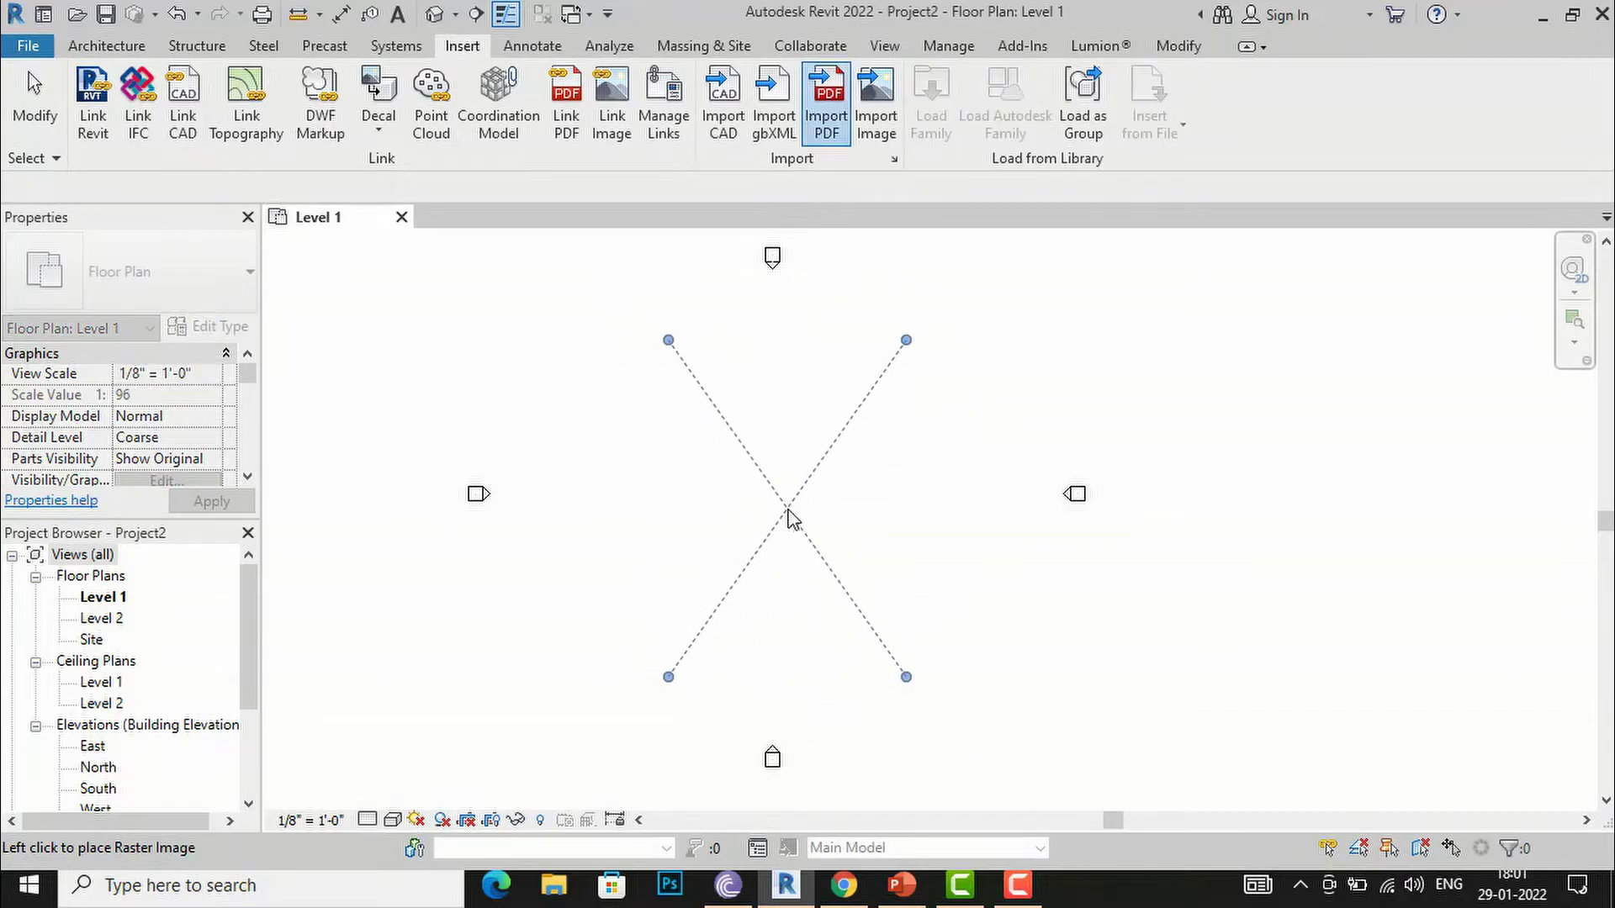
left_click(772, 512)
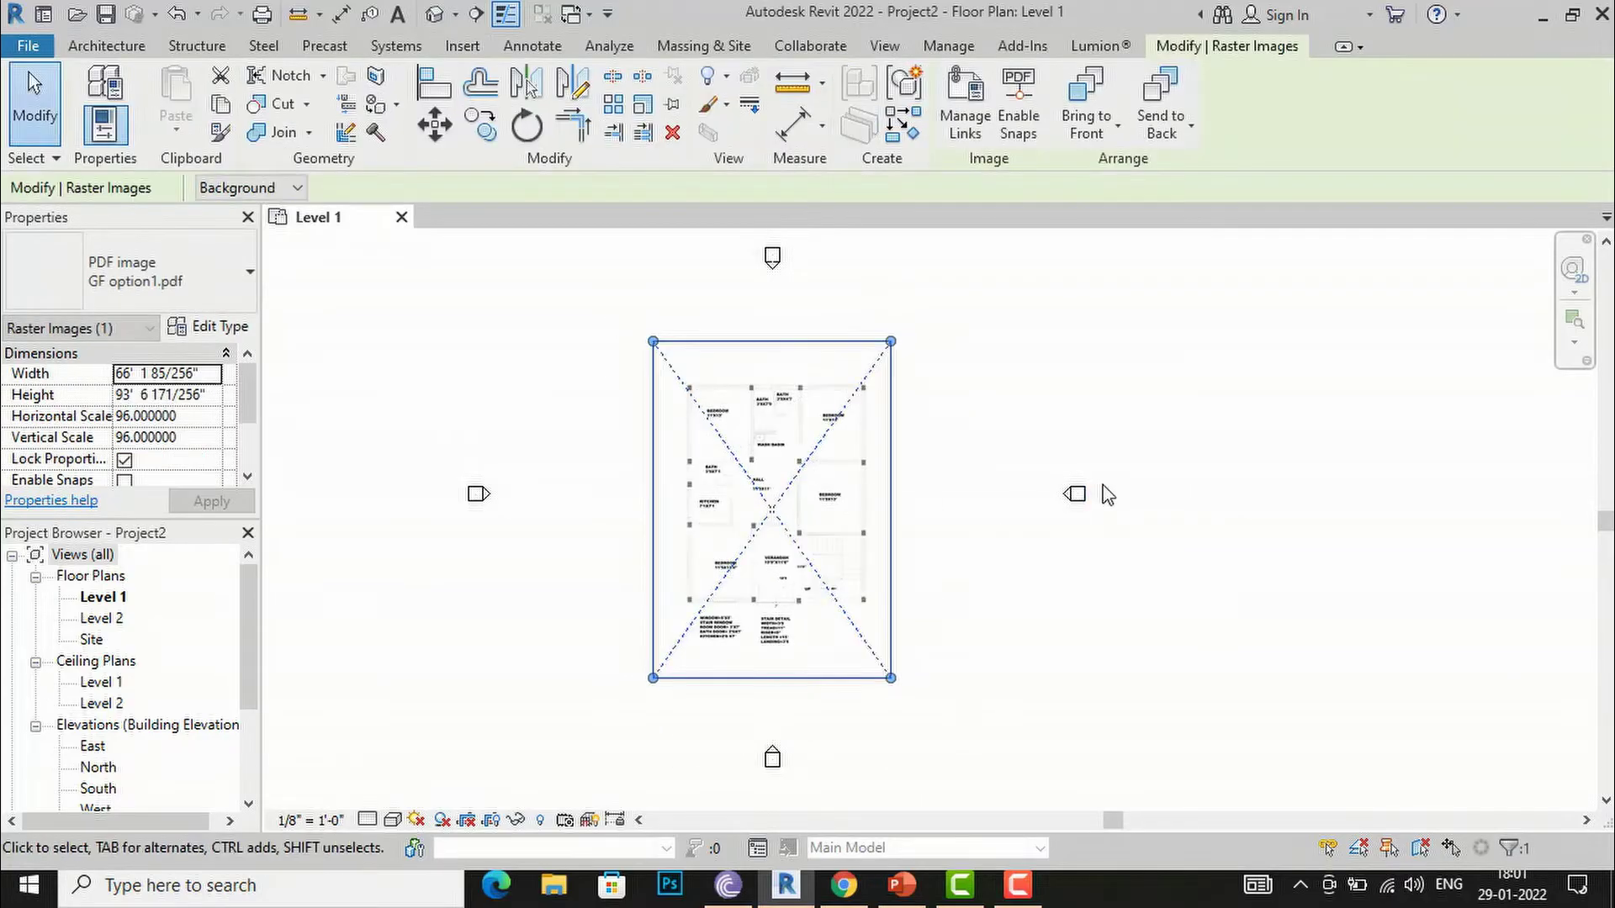
Step: Examine the placed PDF image and its size, scale, proportion lock, snap and draw layer properties, and deselect it
scroll(772, 463, "up", 2)
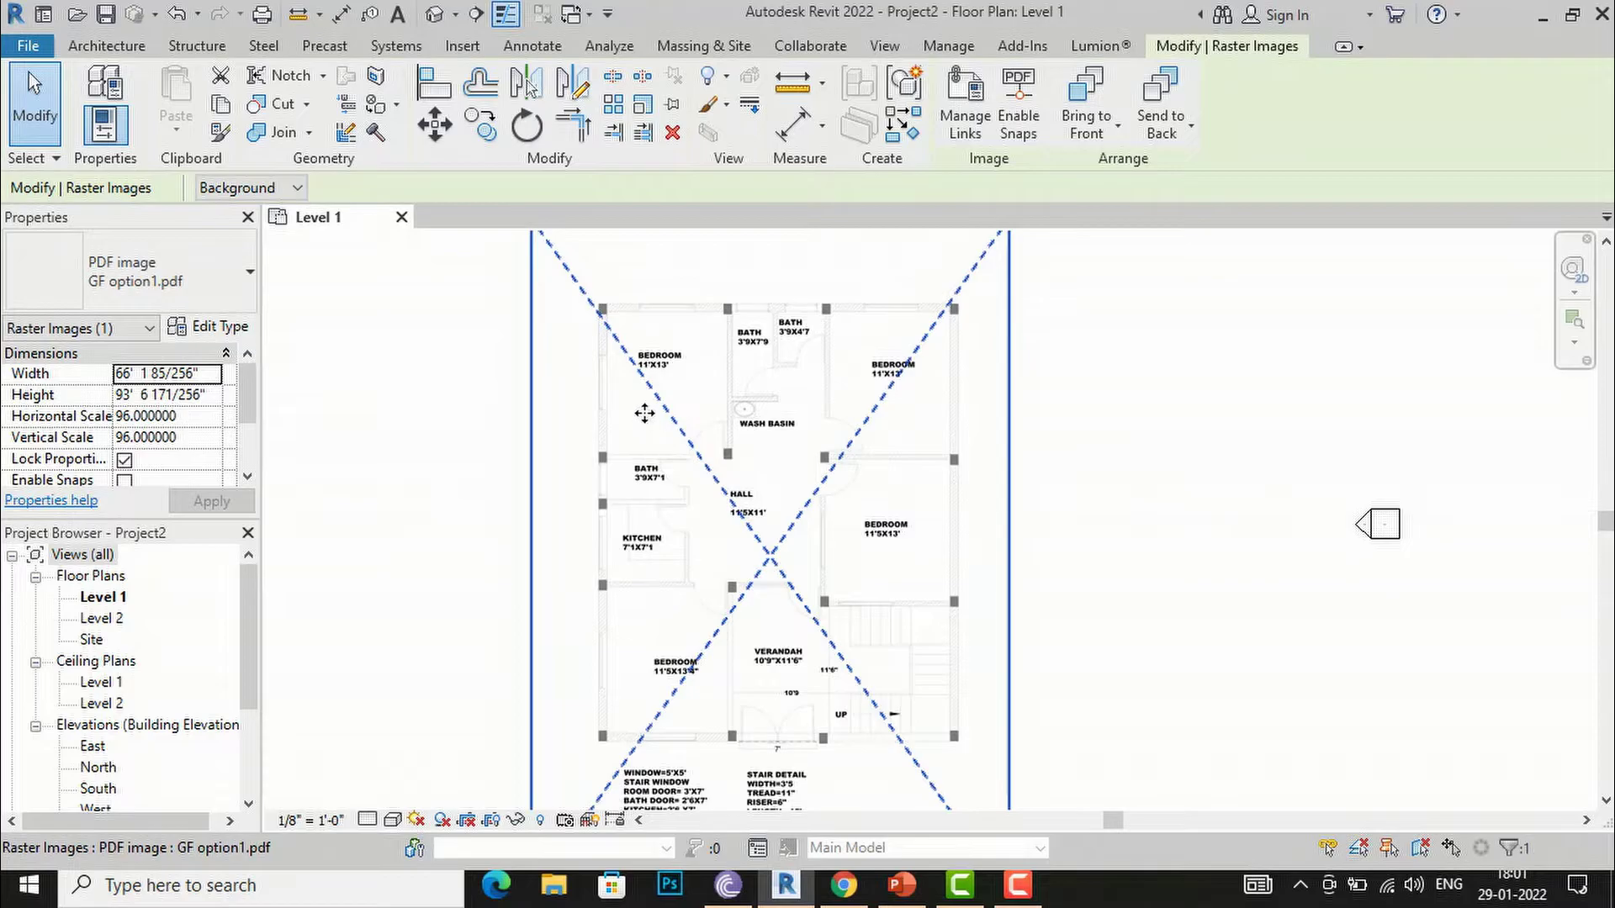
scroll(656, 303, "down", 1)
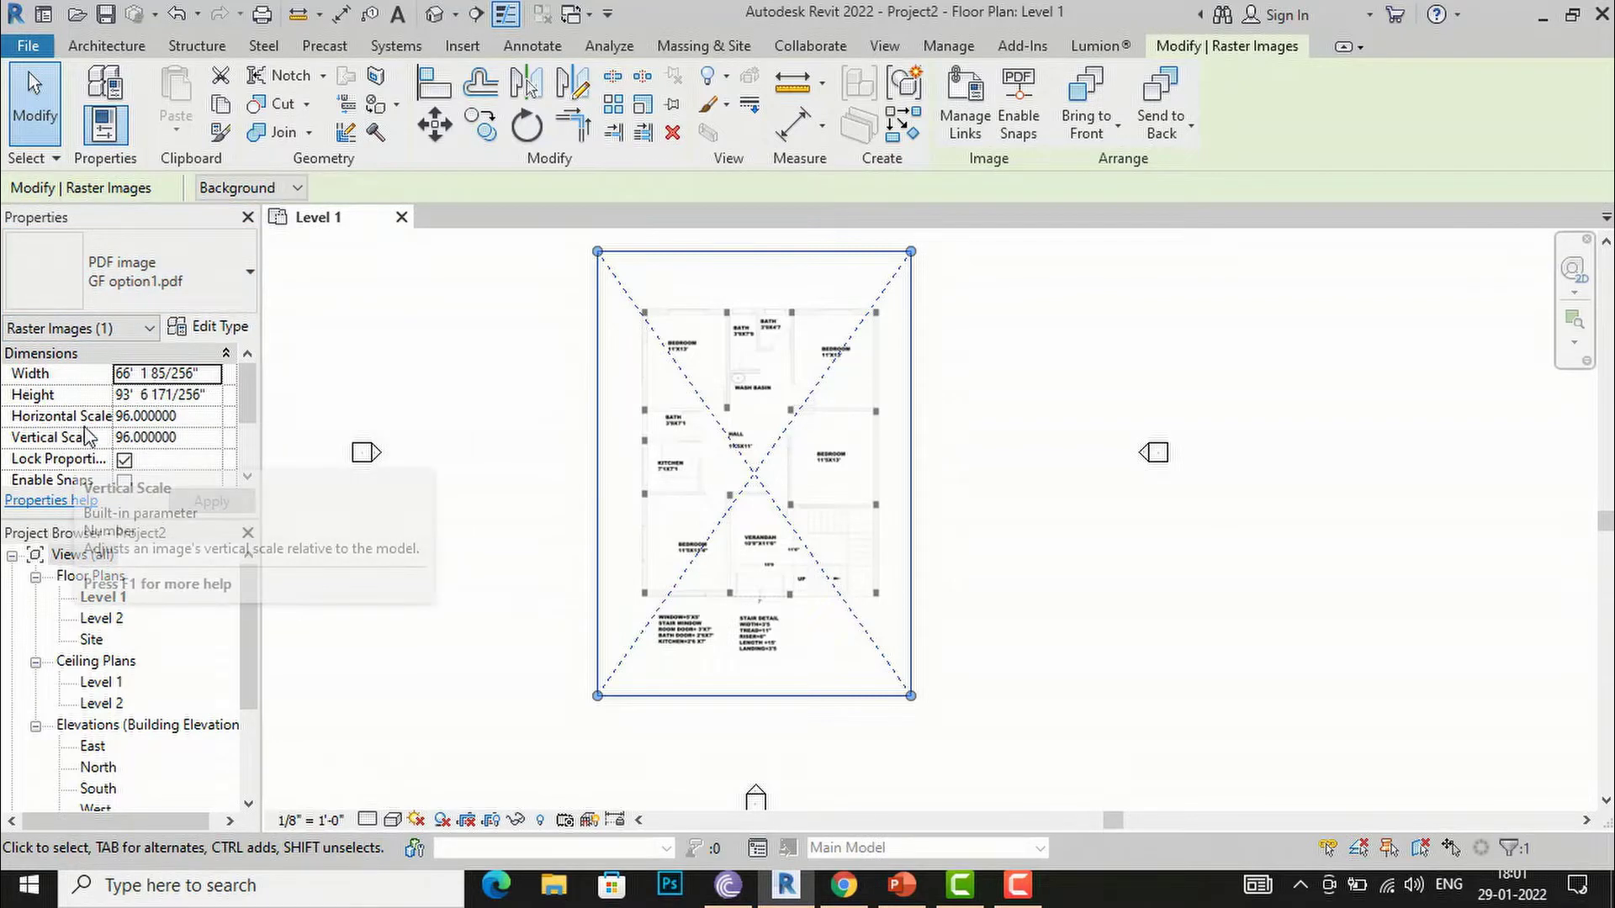
scroll(221, 444, "down", 2)
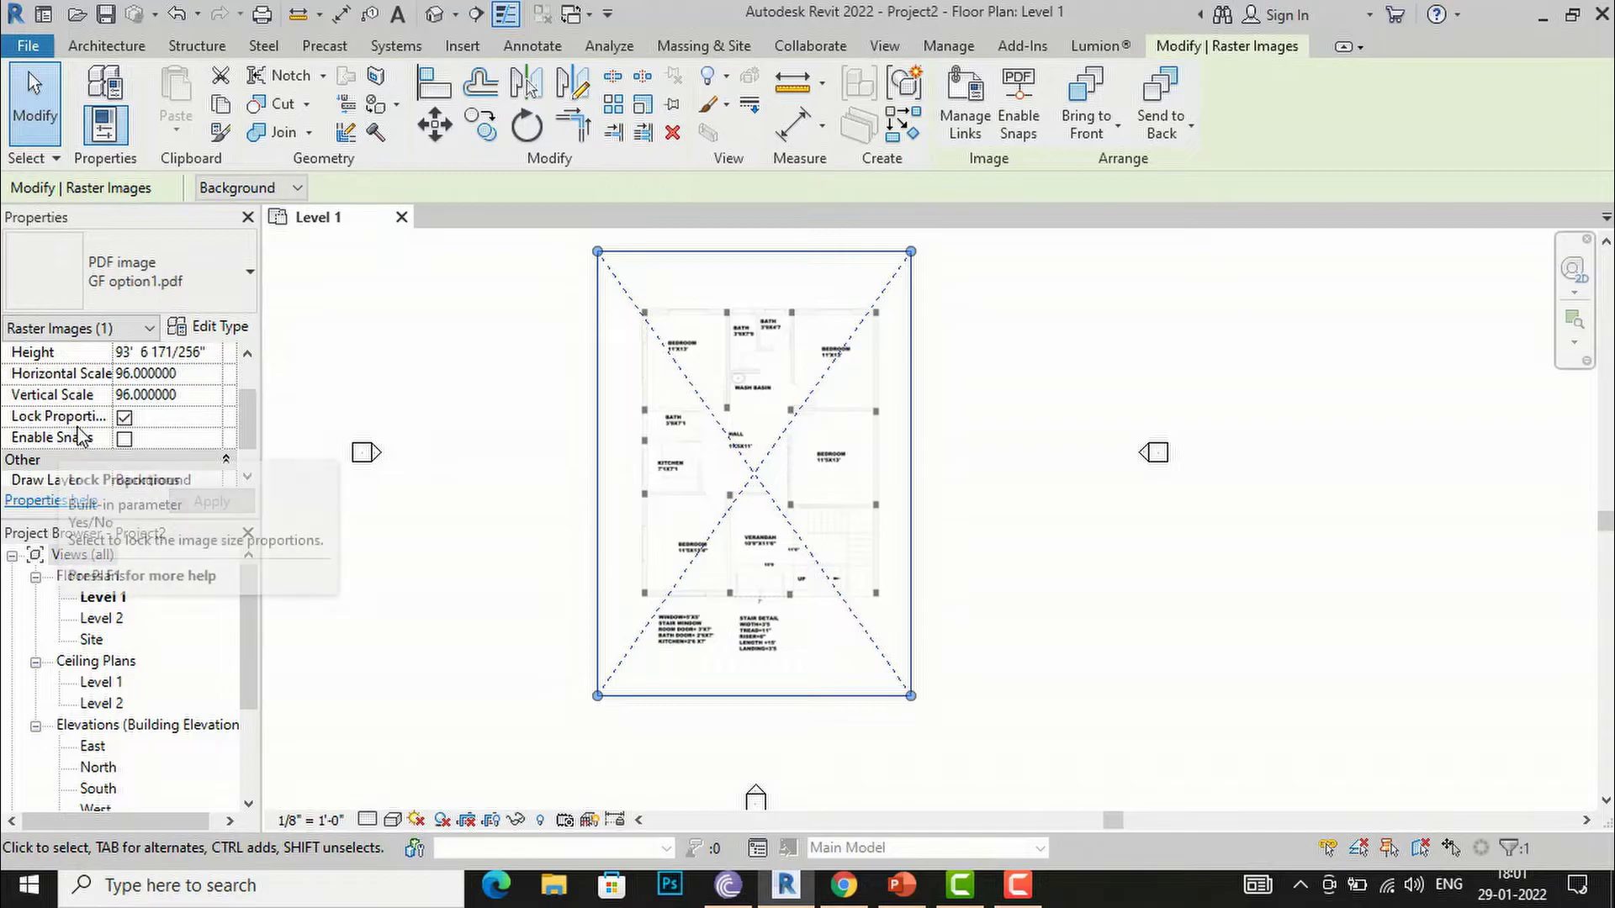
scroll(201, 423, "down", 2)
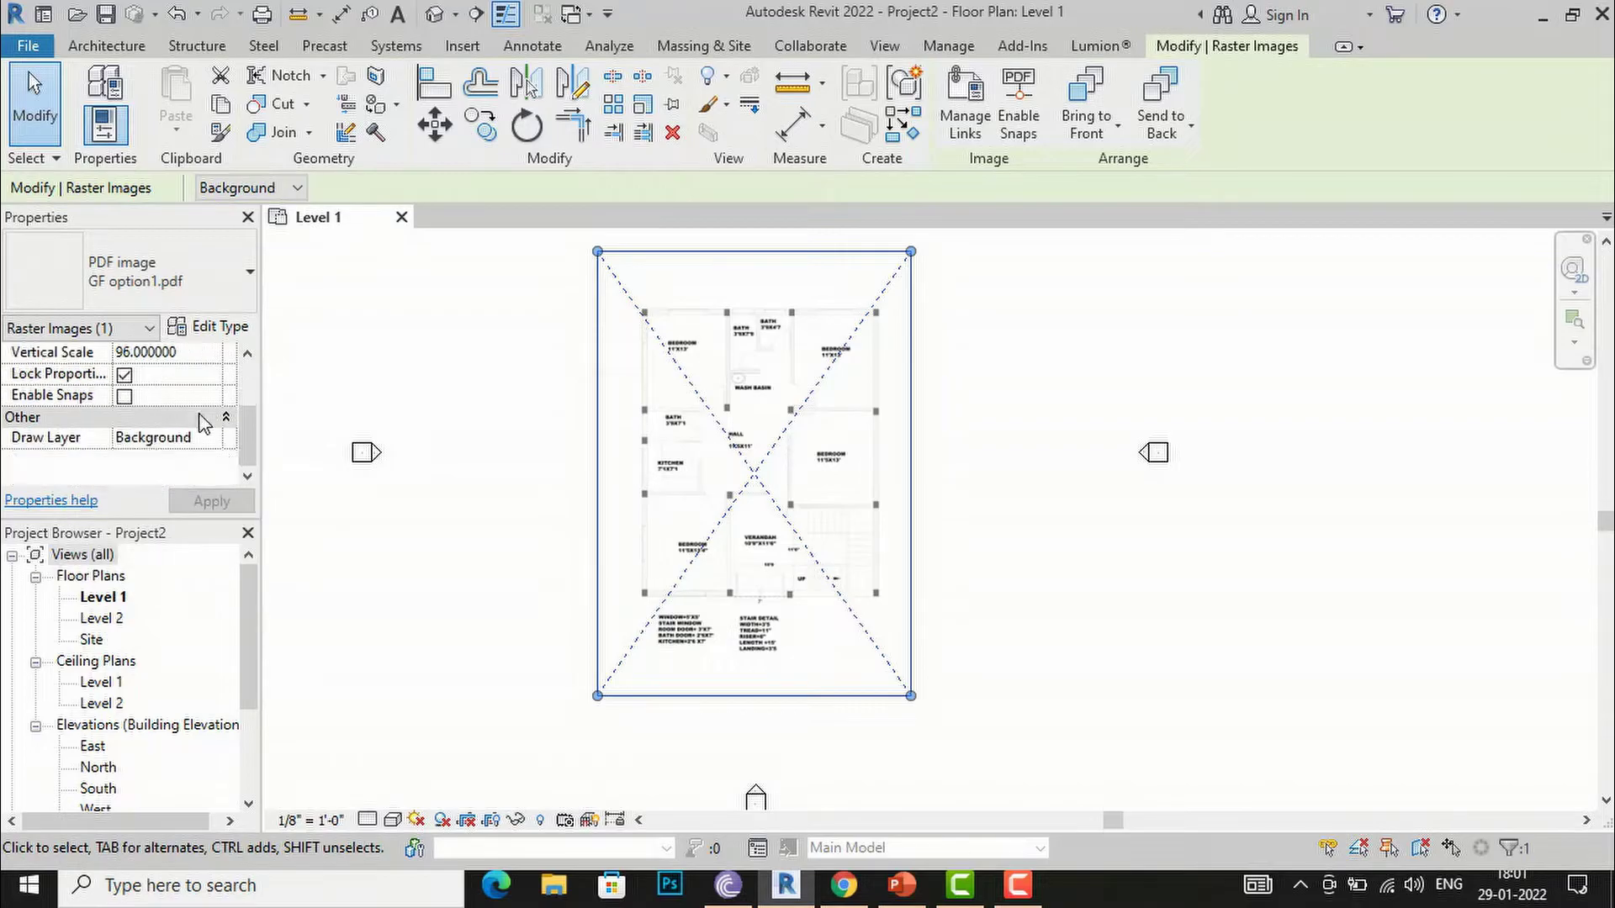
scroll(202, 423, "up", 3)
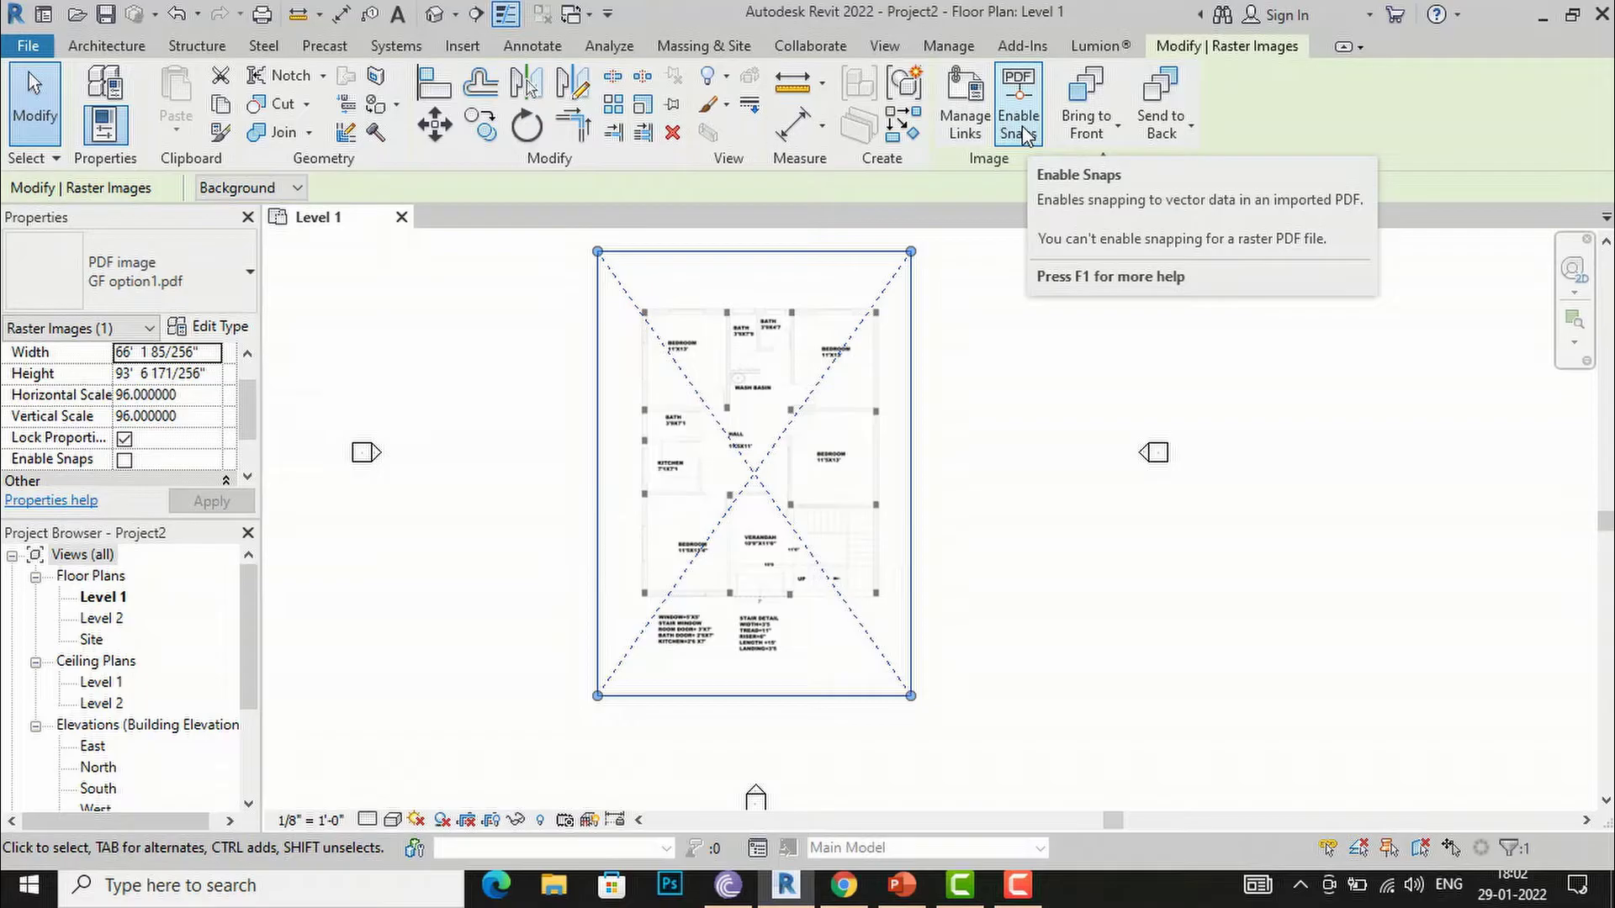
left_click(990, 451)
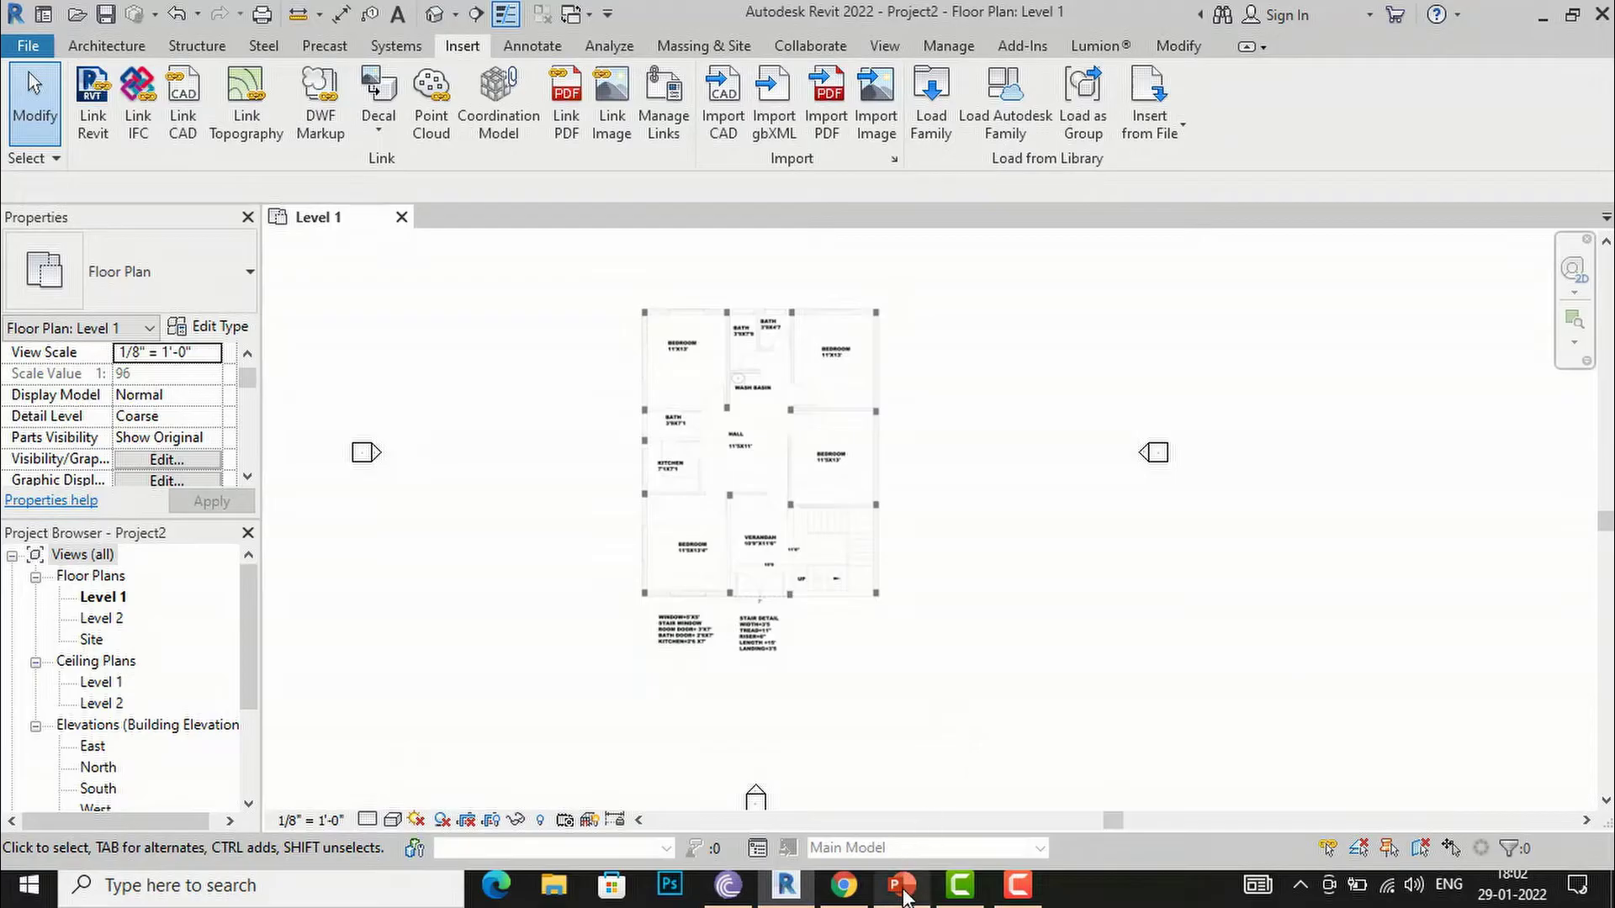
Step: Switch to PowerPoint to read the raster and vector content slide, and return to Revit to examine the imported floor plan up close
left_click(903, 887)
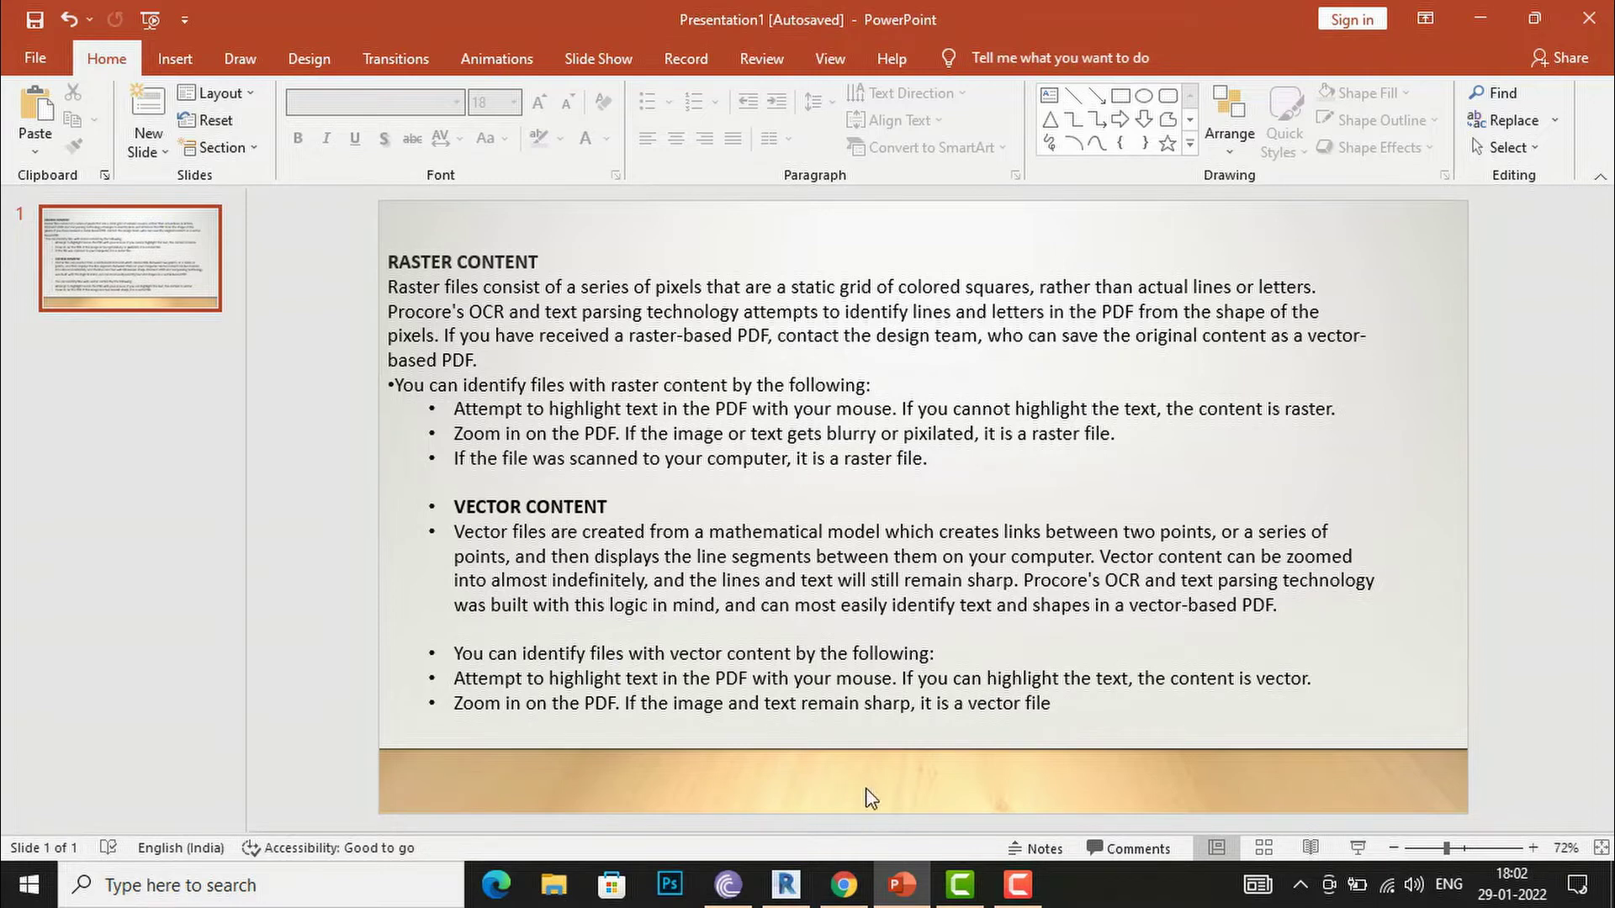
left_click(796, 891)
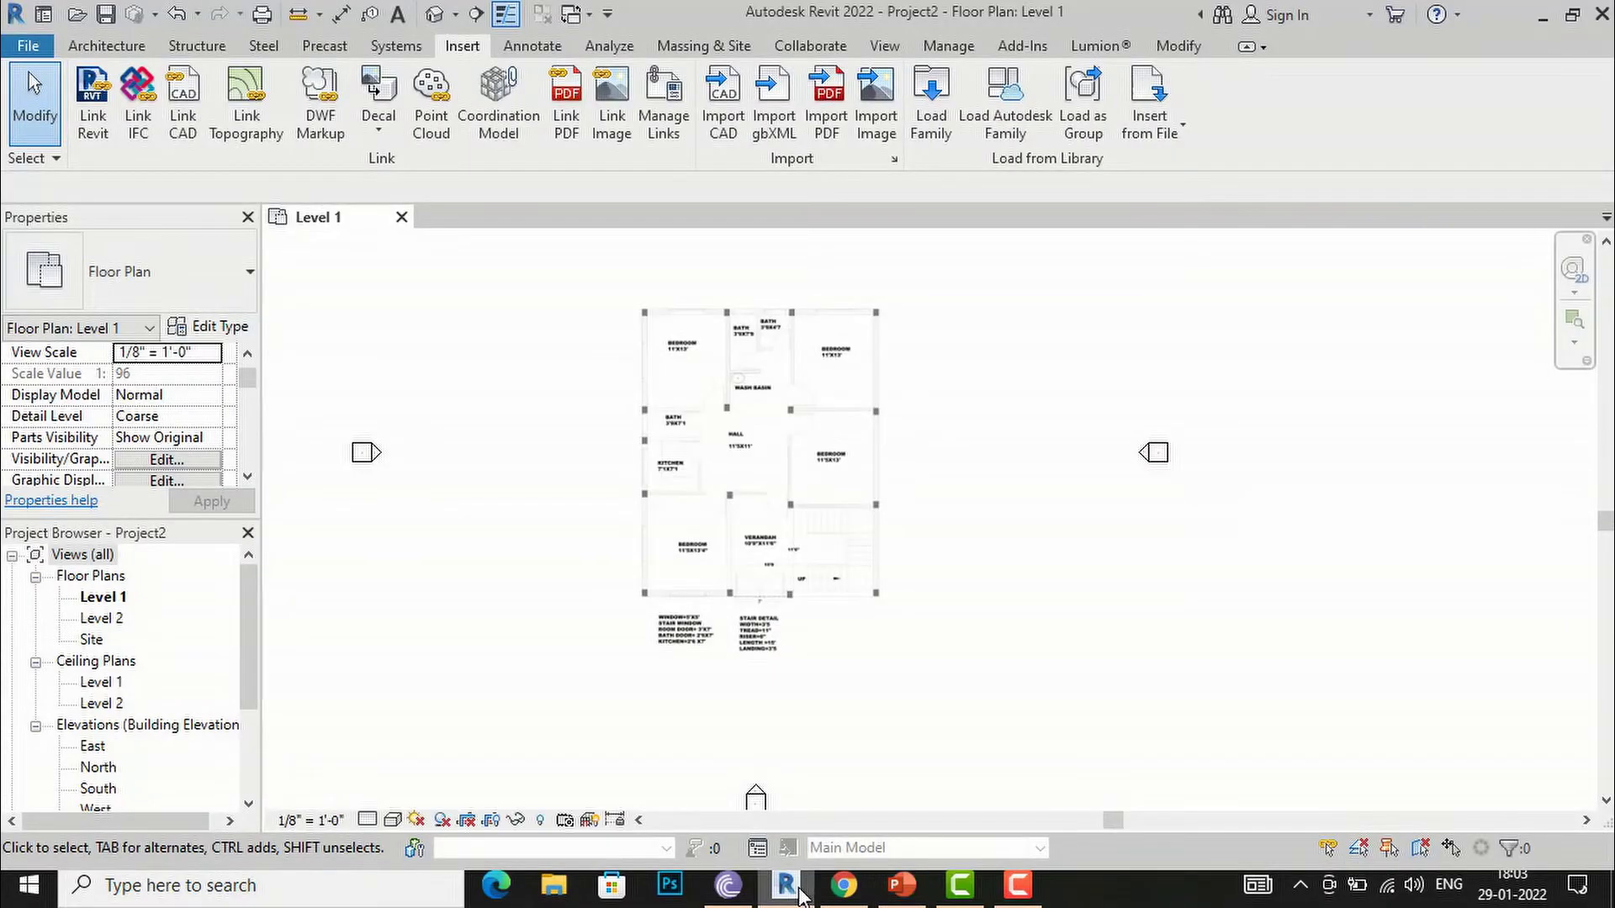
scroll(768, 523, "up", 2)
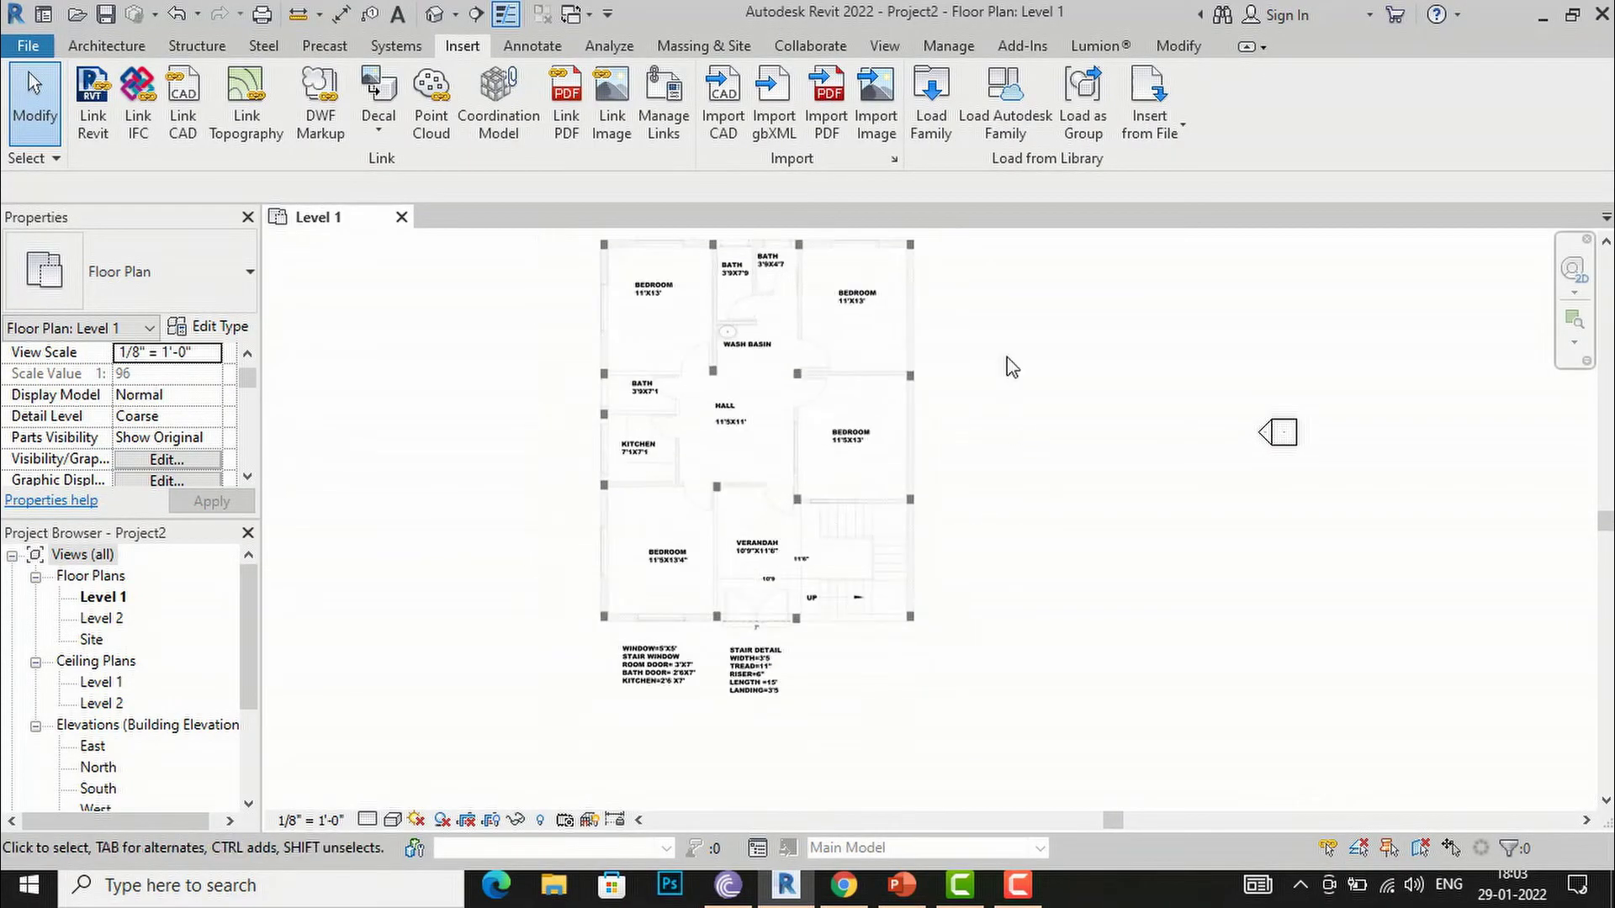
scroll(1174, 602, "down", 1)
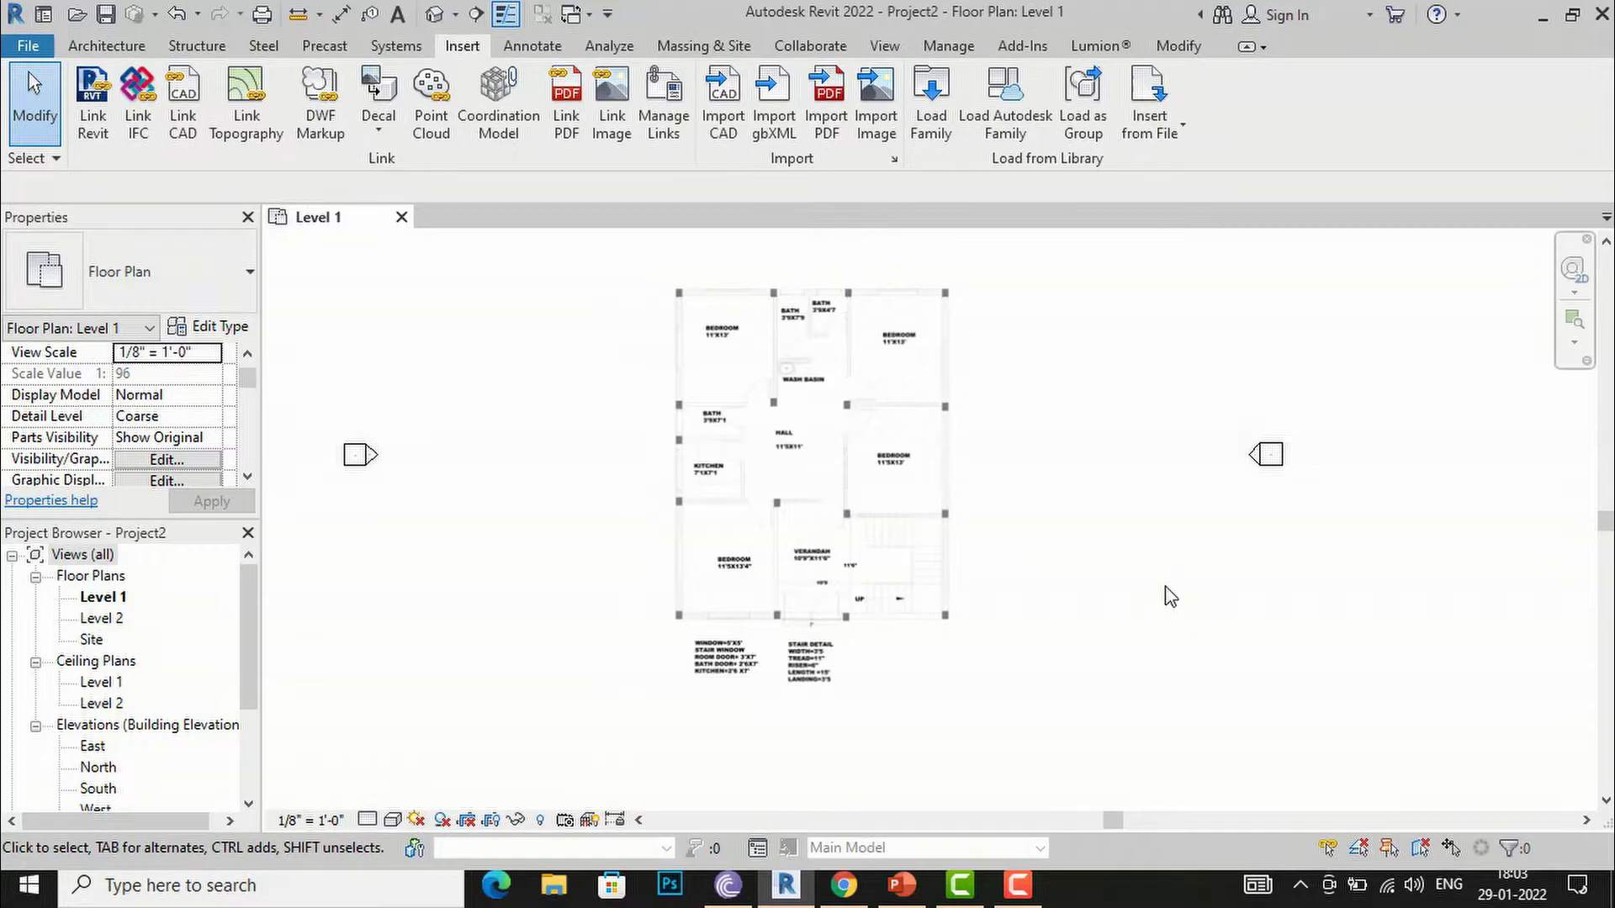
scroll(739, 290, "up", 1)
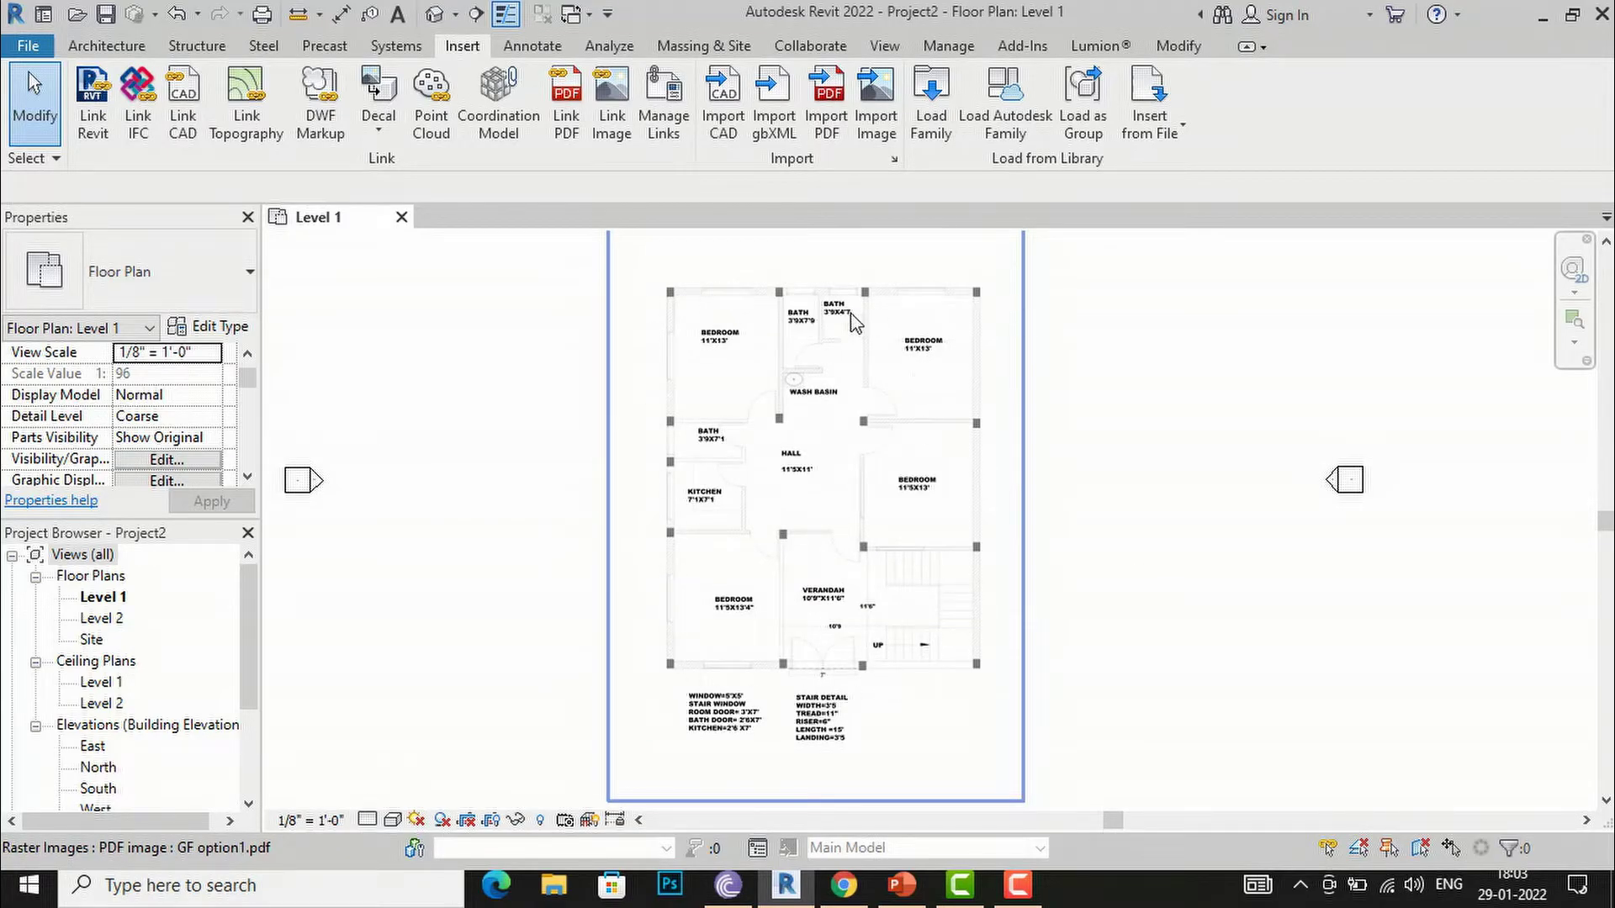
scroll(684, 306, "up", 3)
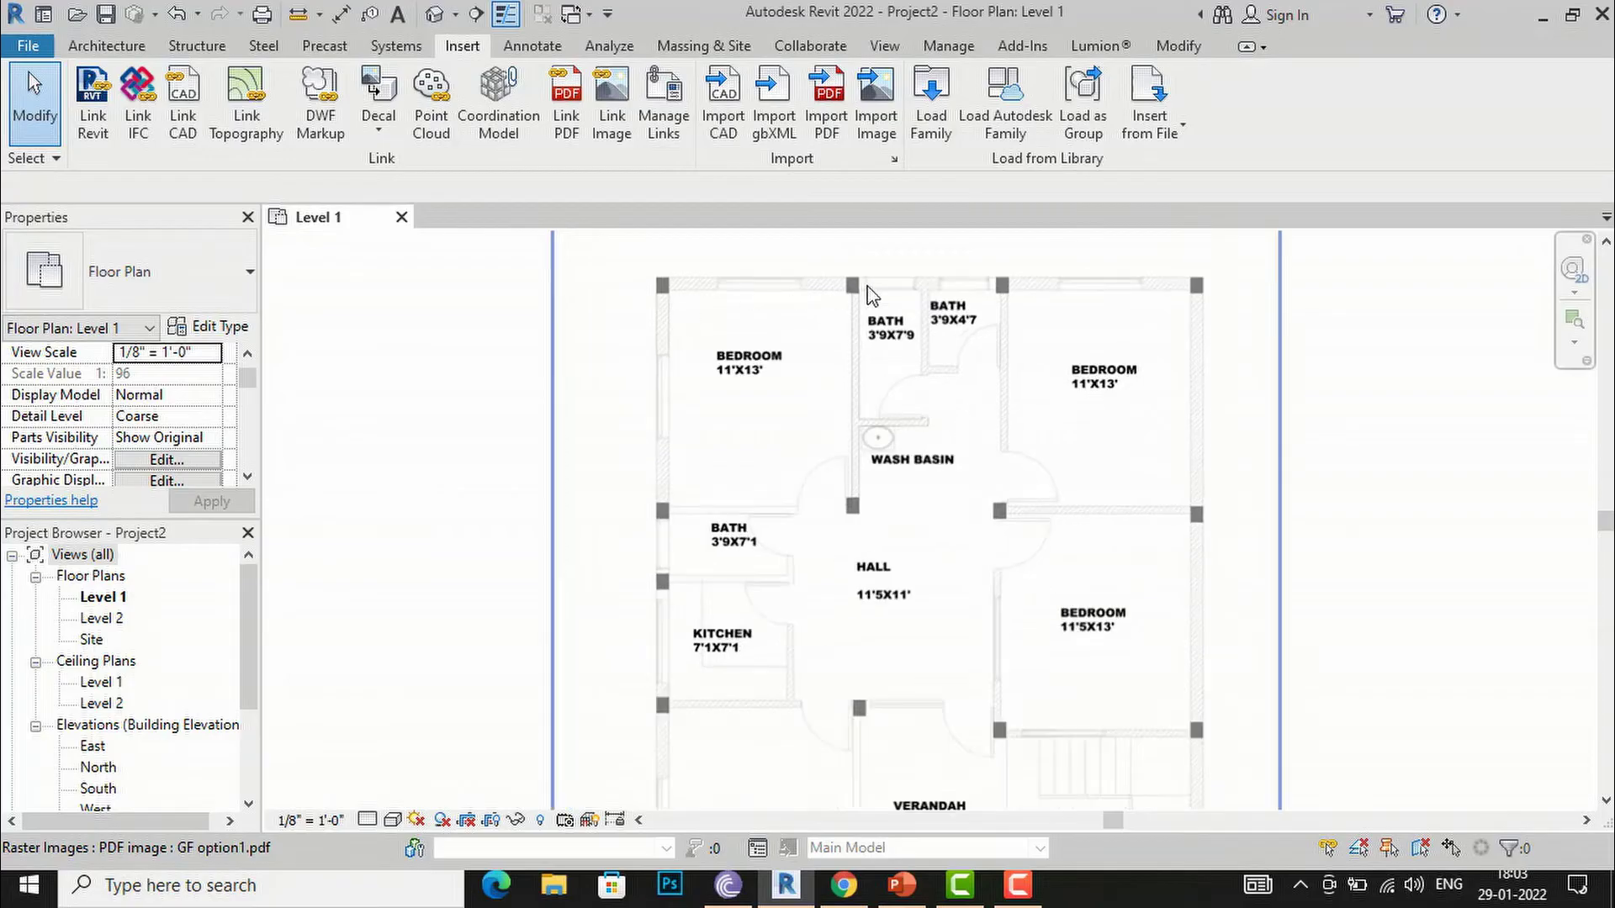
Step: Enable snaps on the placed GF option1.pdf image and deselect it
scroll(837, 294, "down", 2)
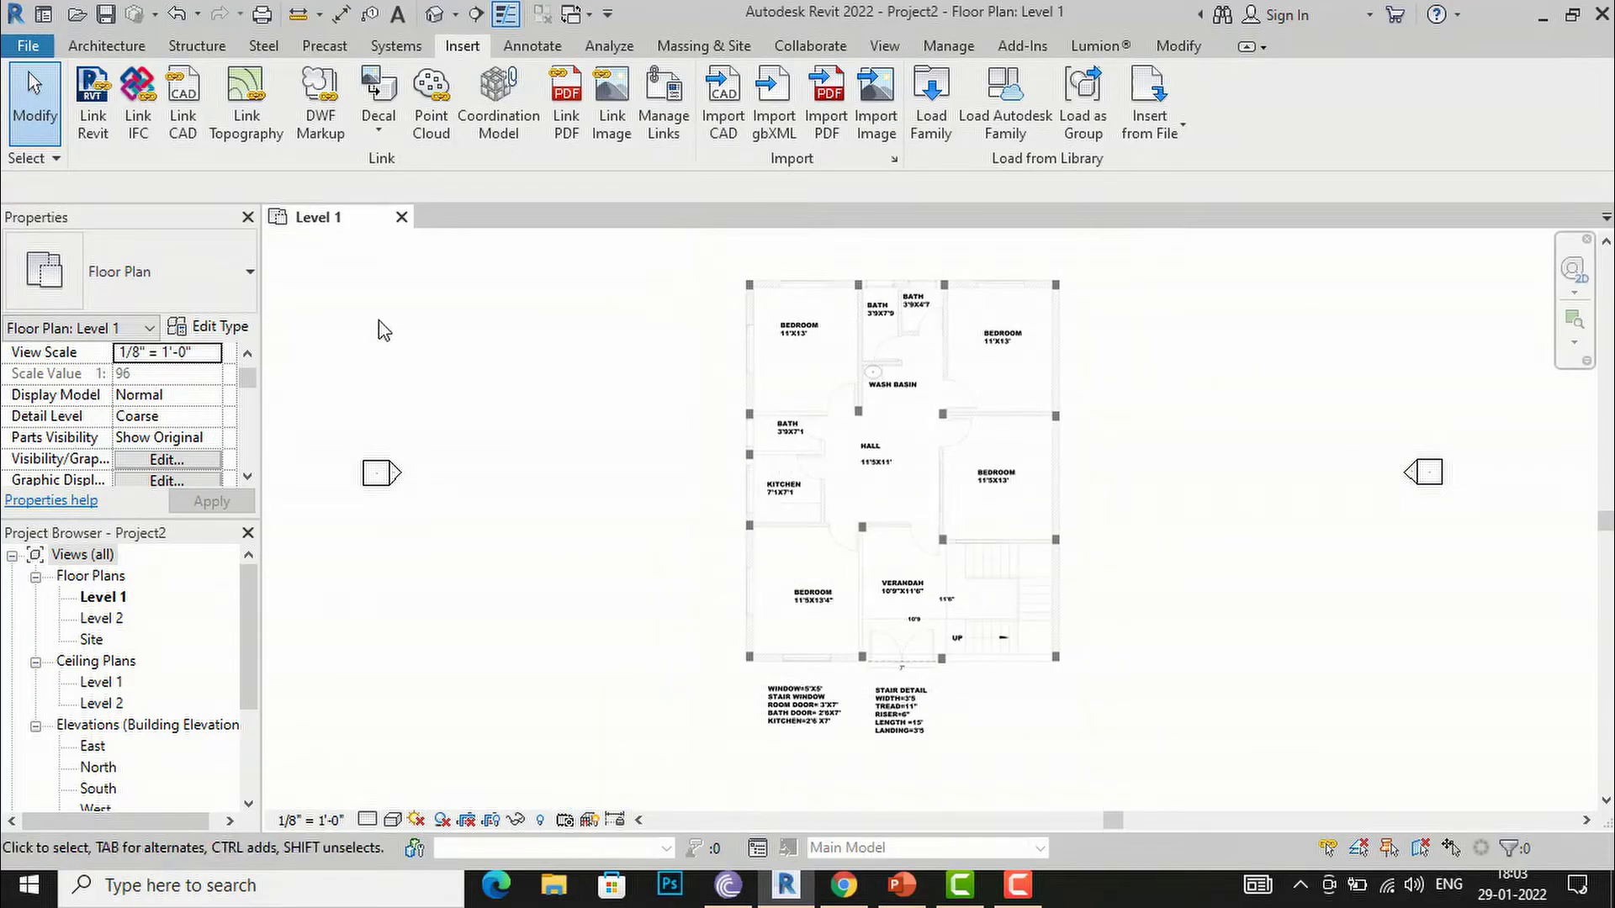
left_click(868, 358)
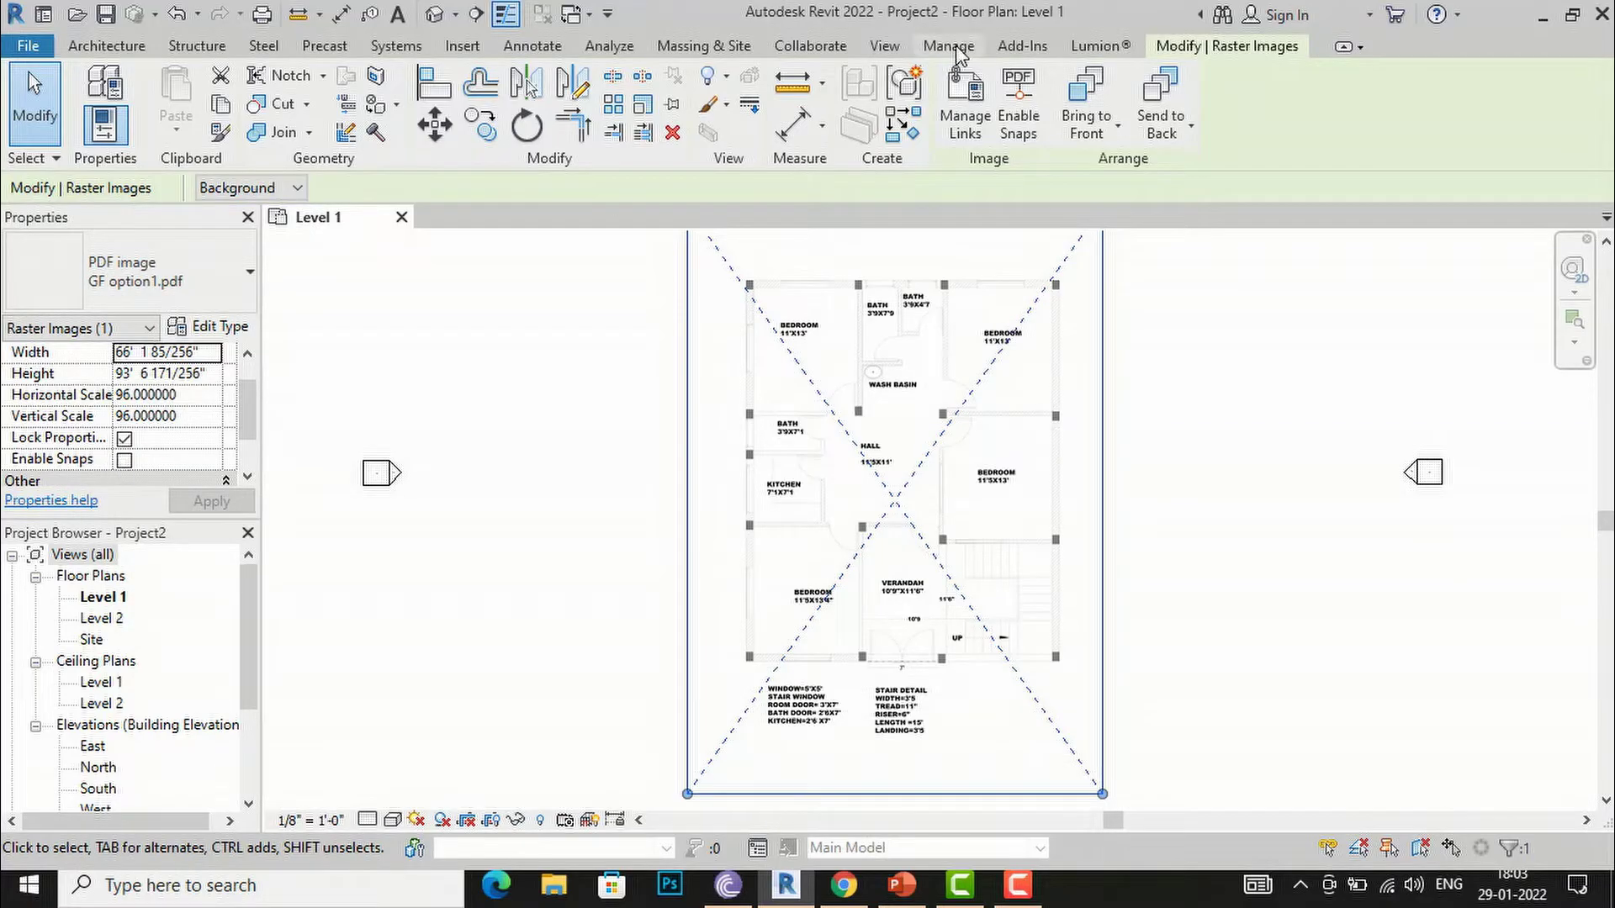
left_click(124, 461)
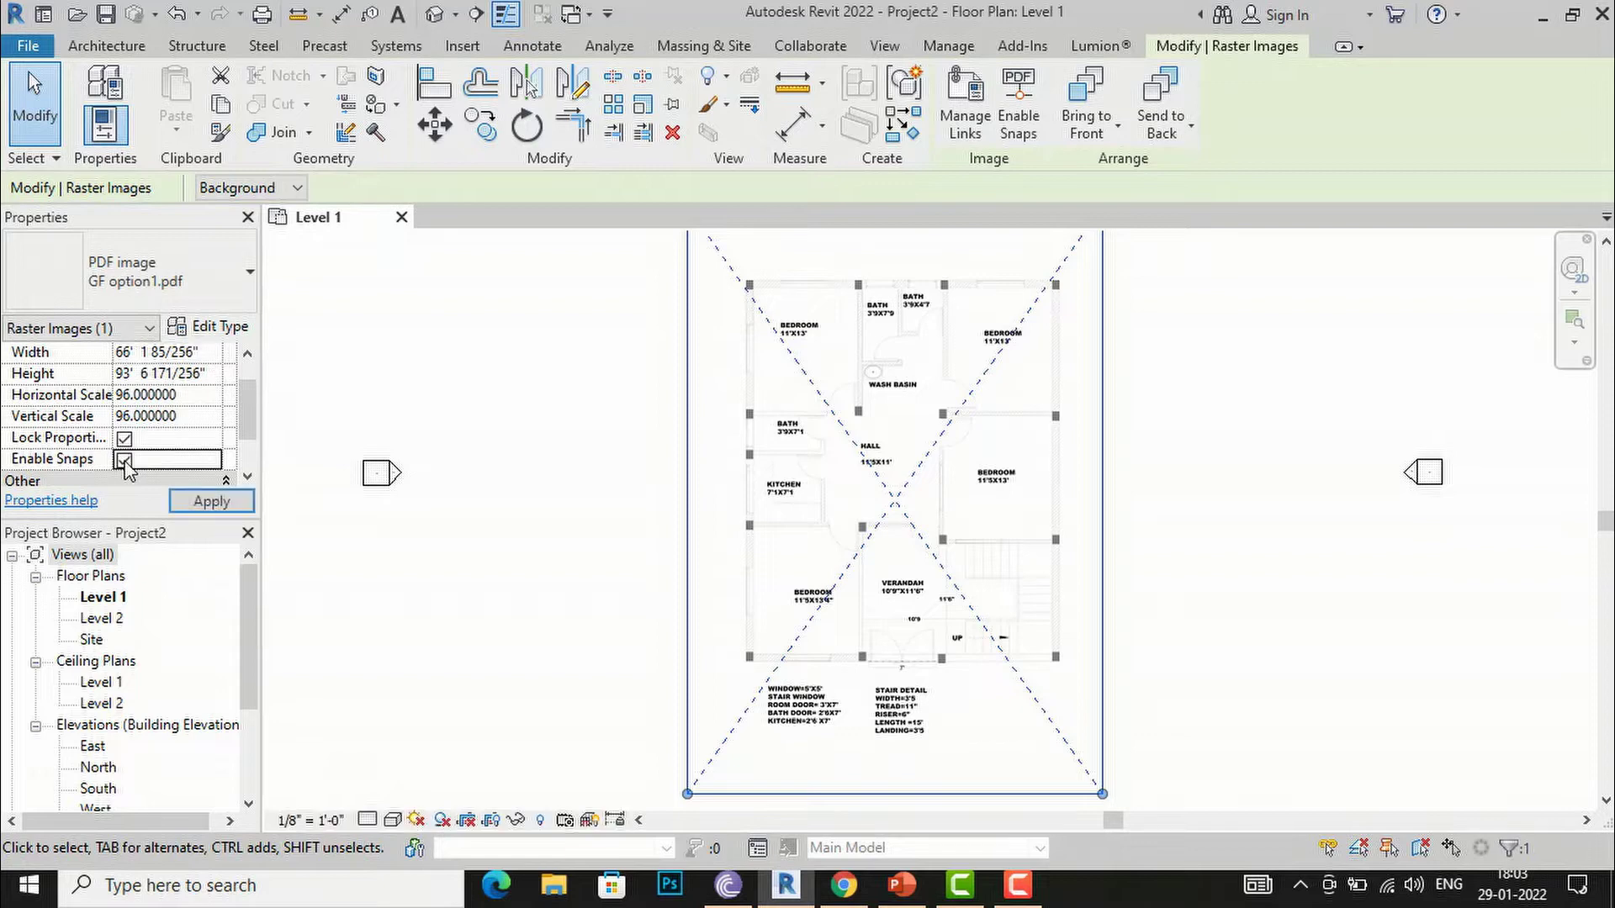
left_click(608, 437)
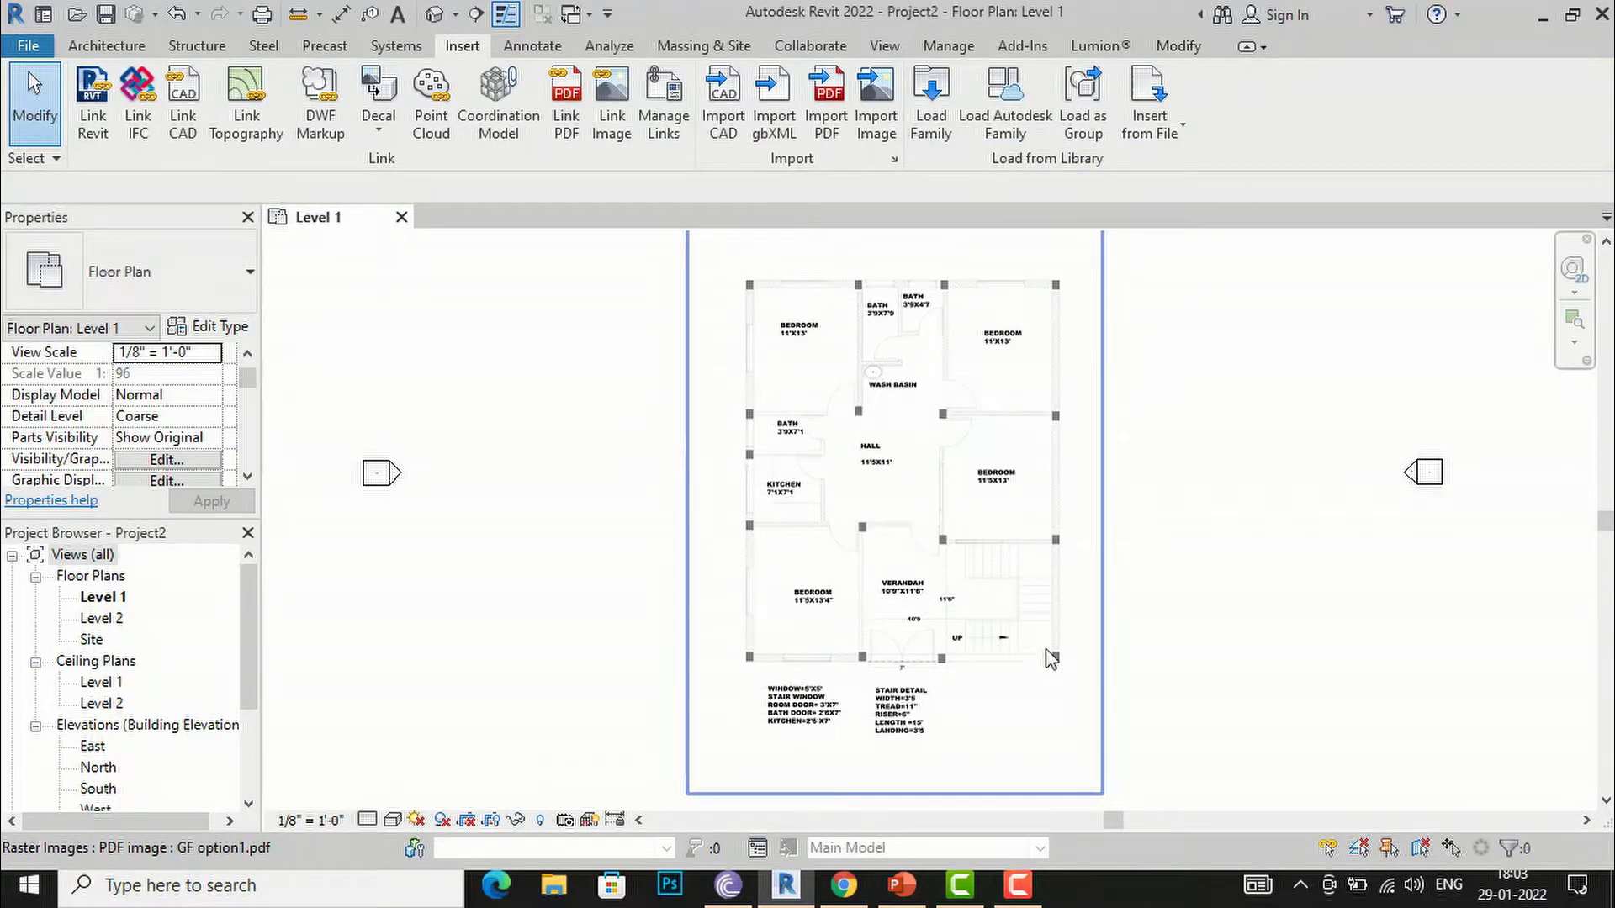
Step: Try to draw a Generic - 8" wall down from the outer corner of the plan's upper-left column, snapping to the PDF, and cancel it
left_click(109, 46)
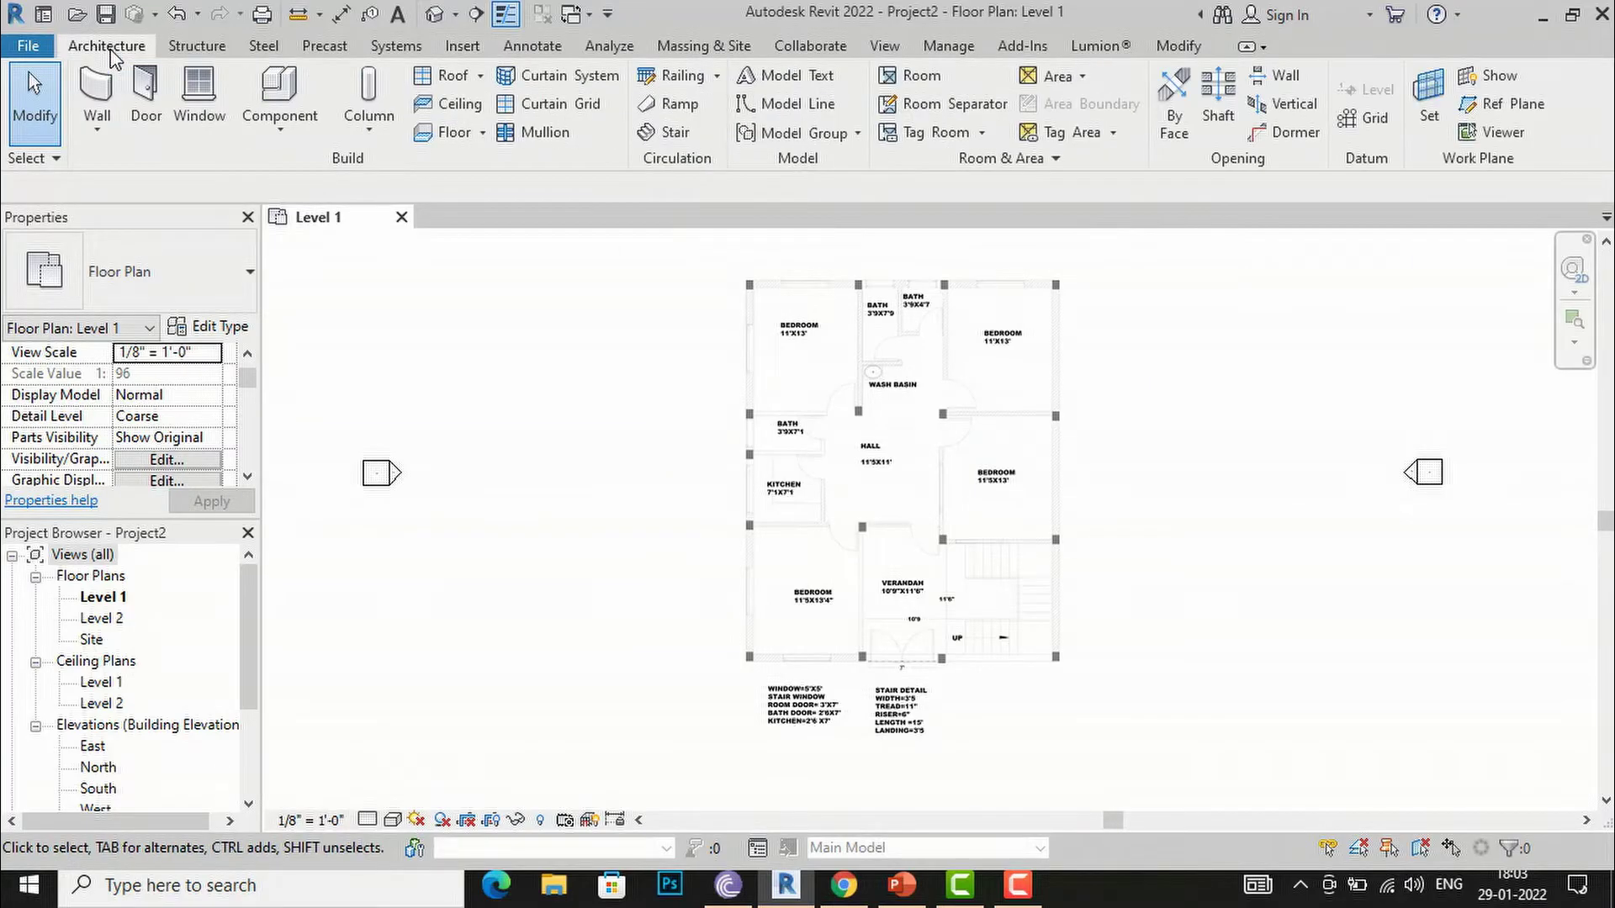
left_click(99, 92)
scroll(770, 278, "up", 1)
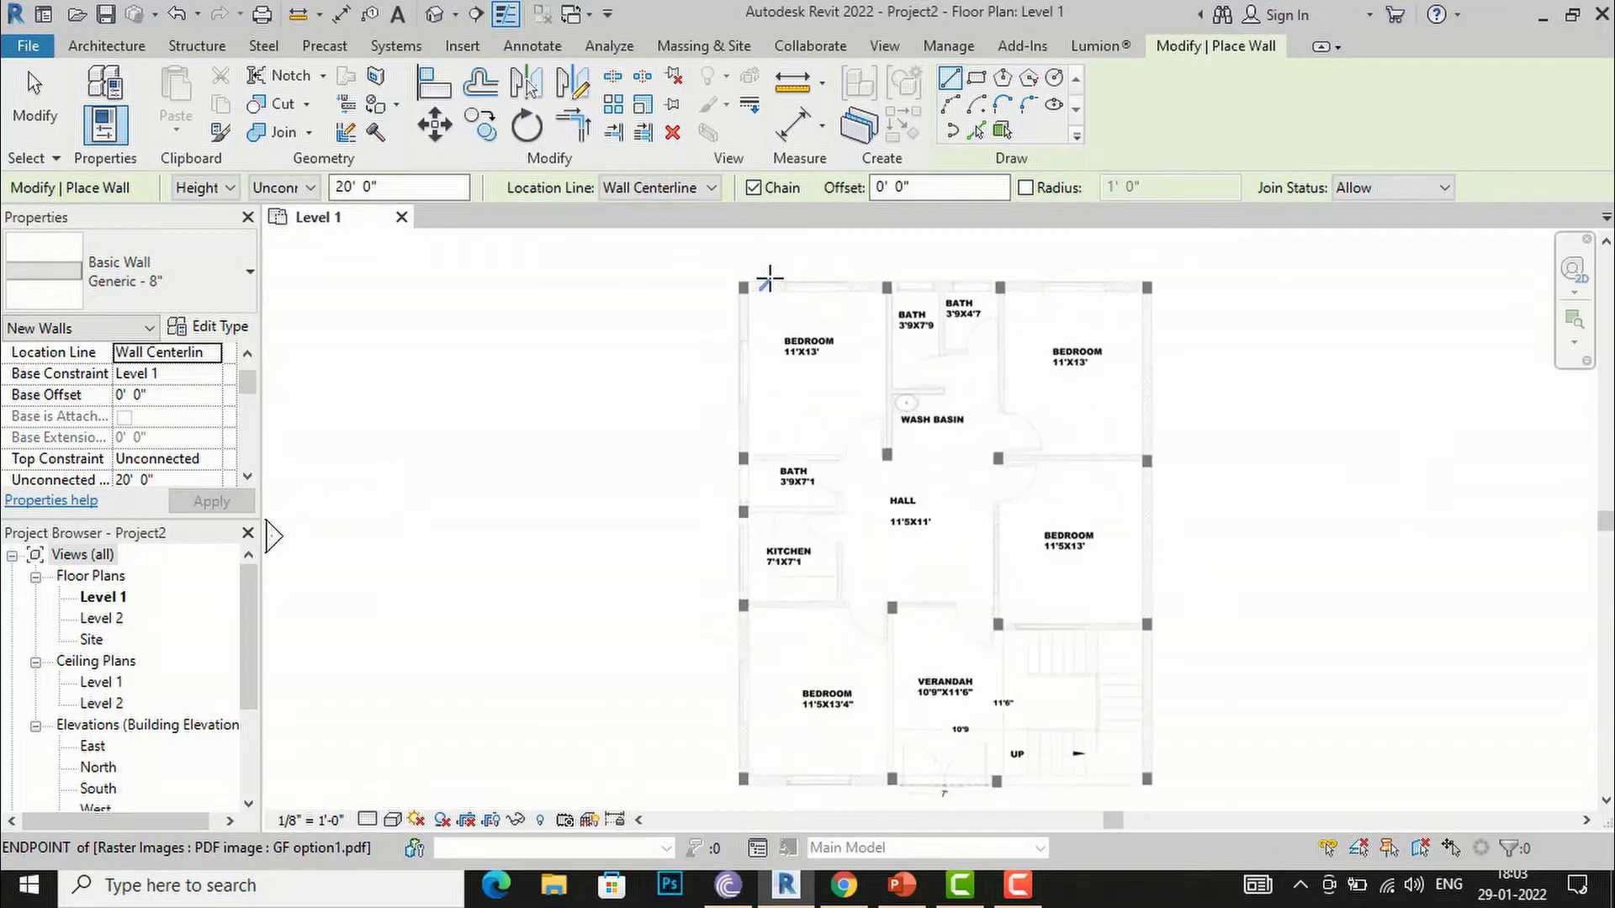
scroll(767, 279, "up", 1)
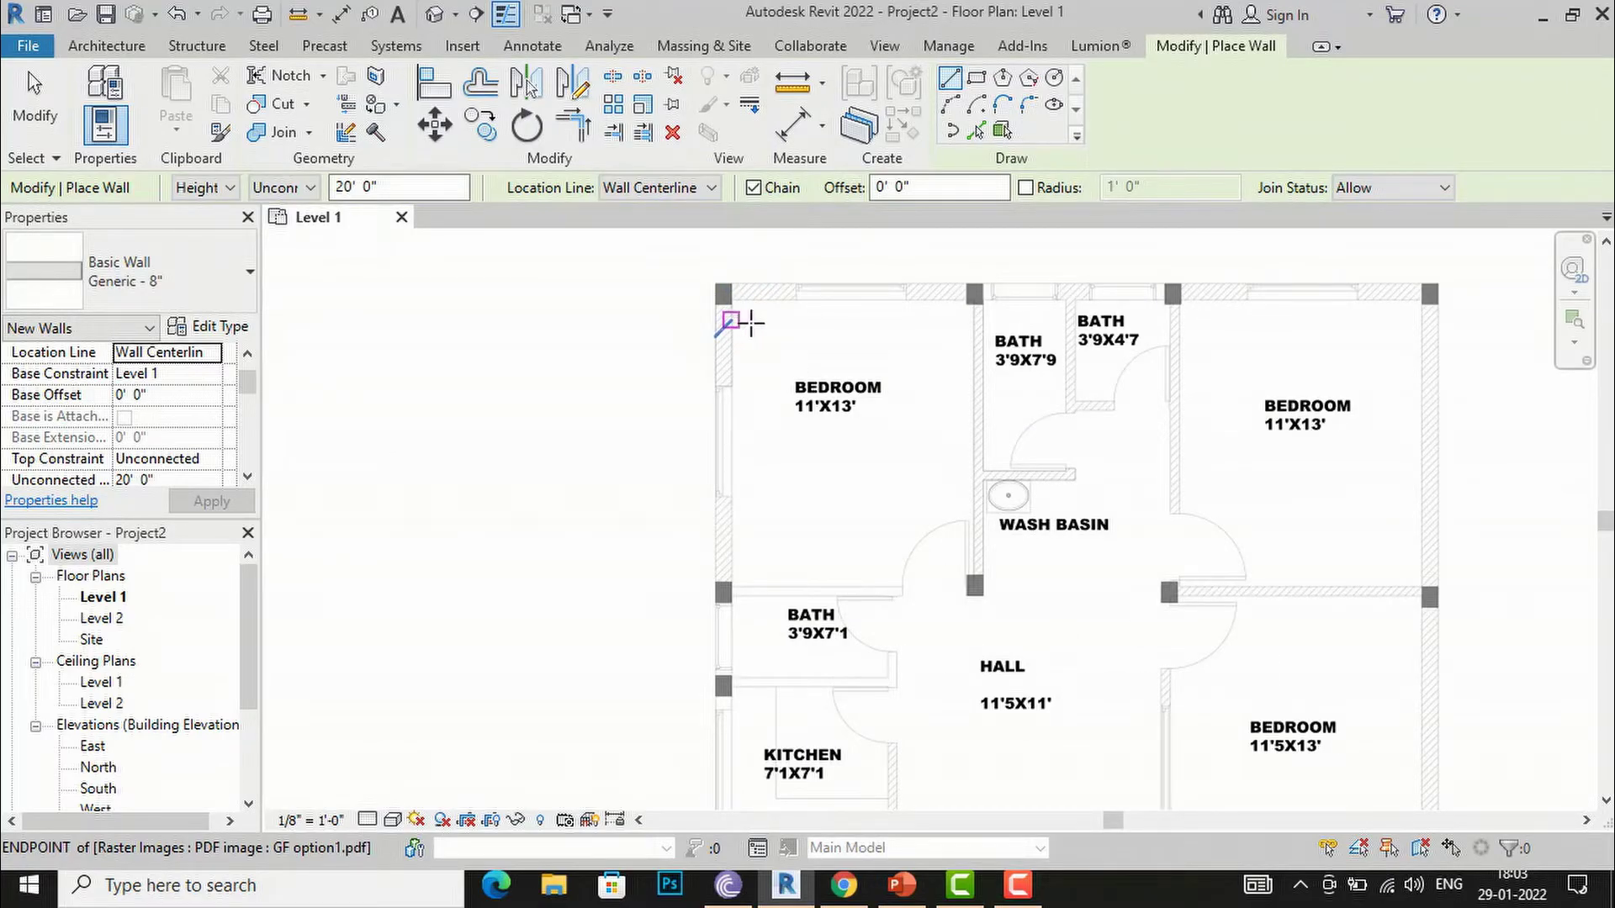
scroll(751, 322, "down", 2)
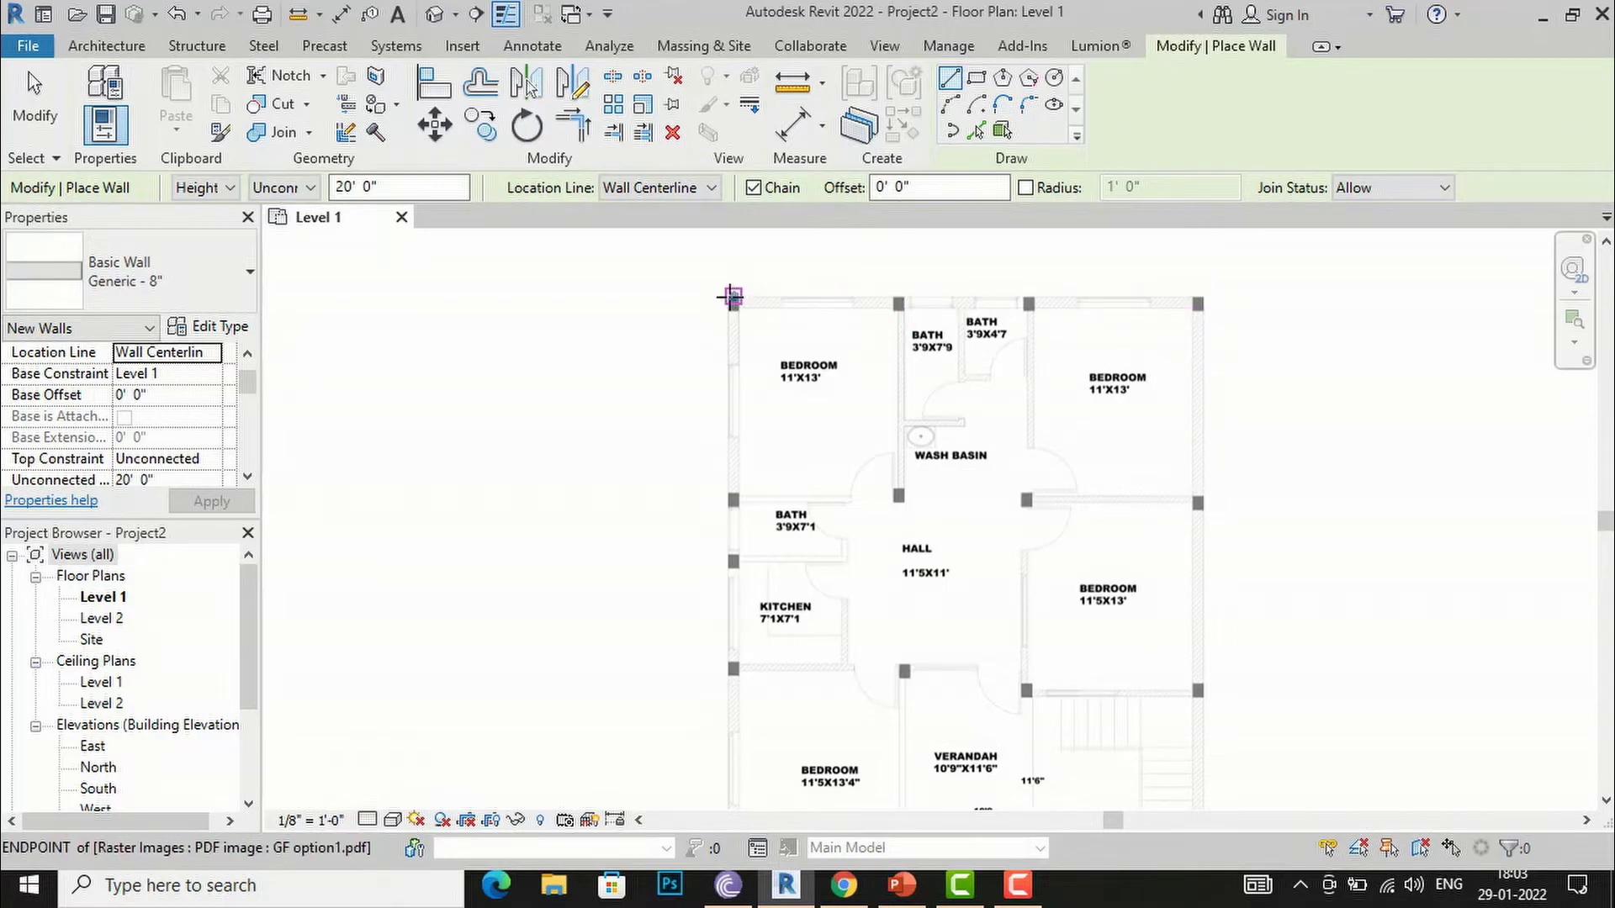
scroll(727, 296, "up", 3)
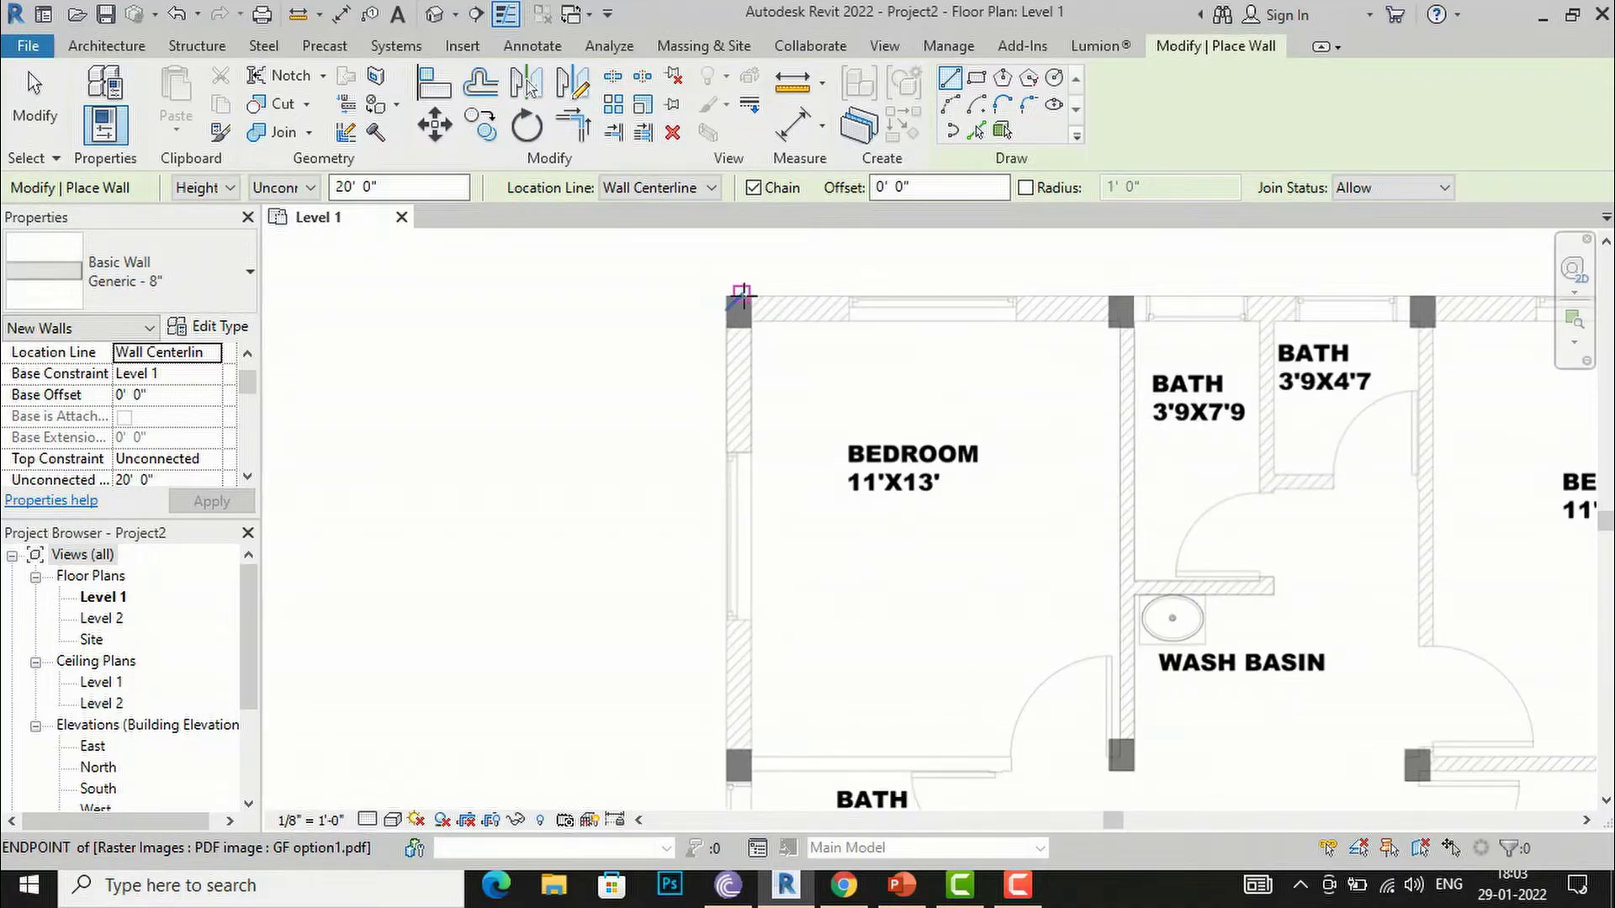
scroll(724, 301, "up", 2)
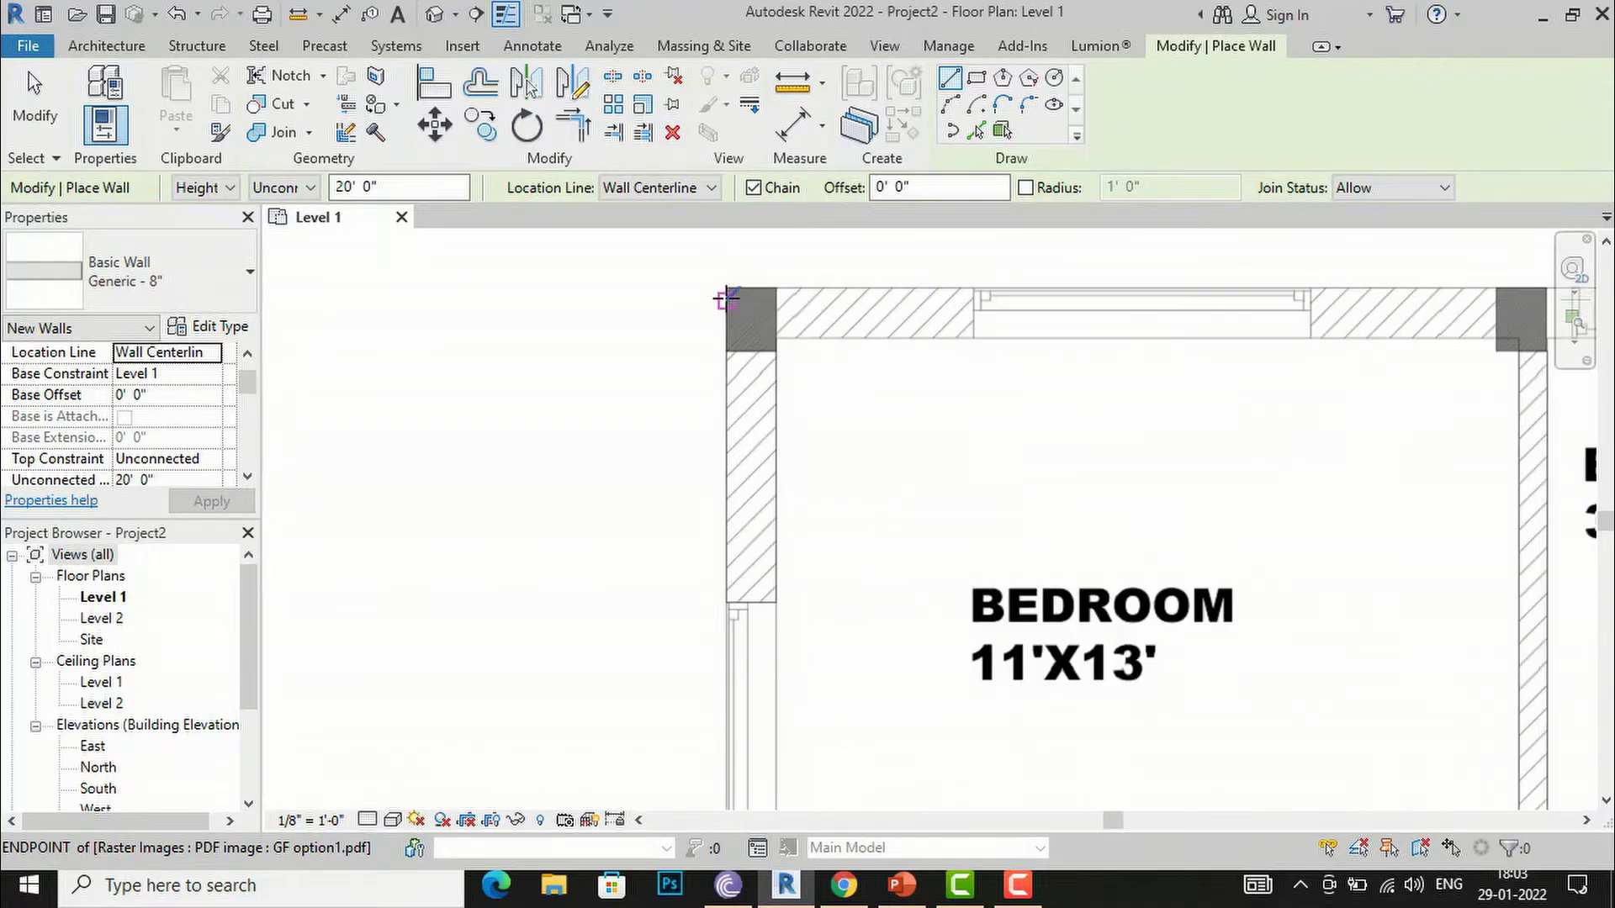
left_click(725, 284)
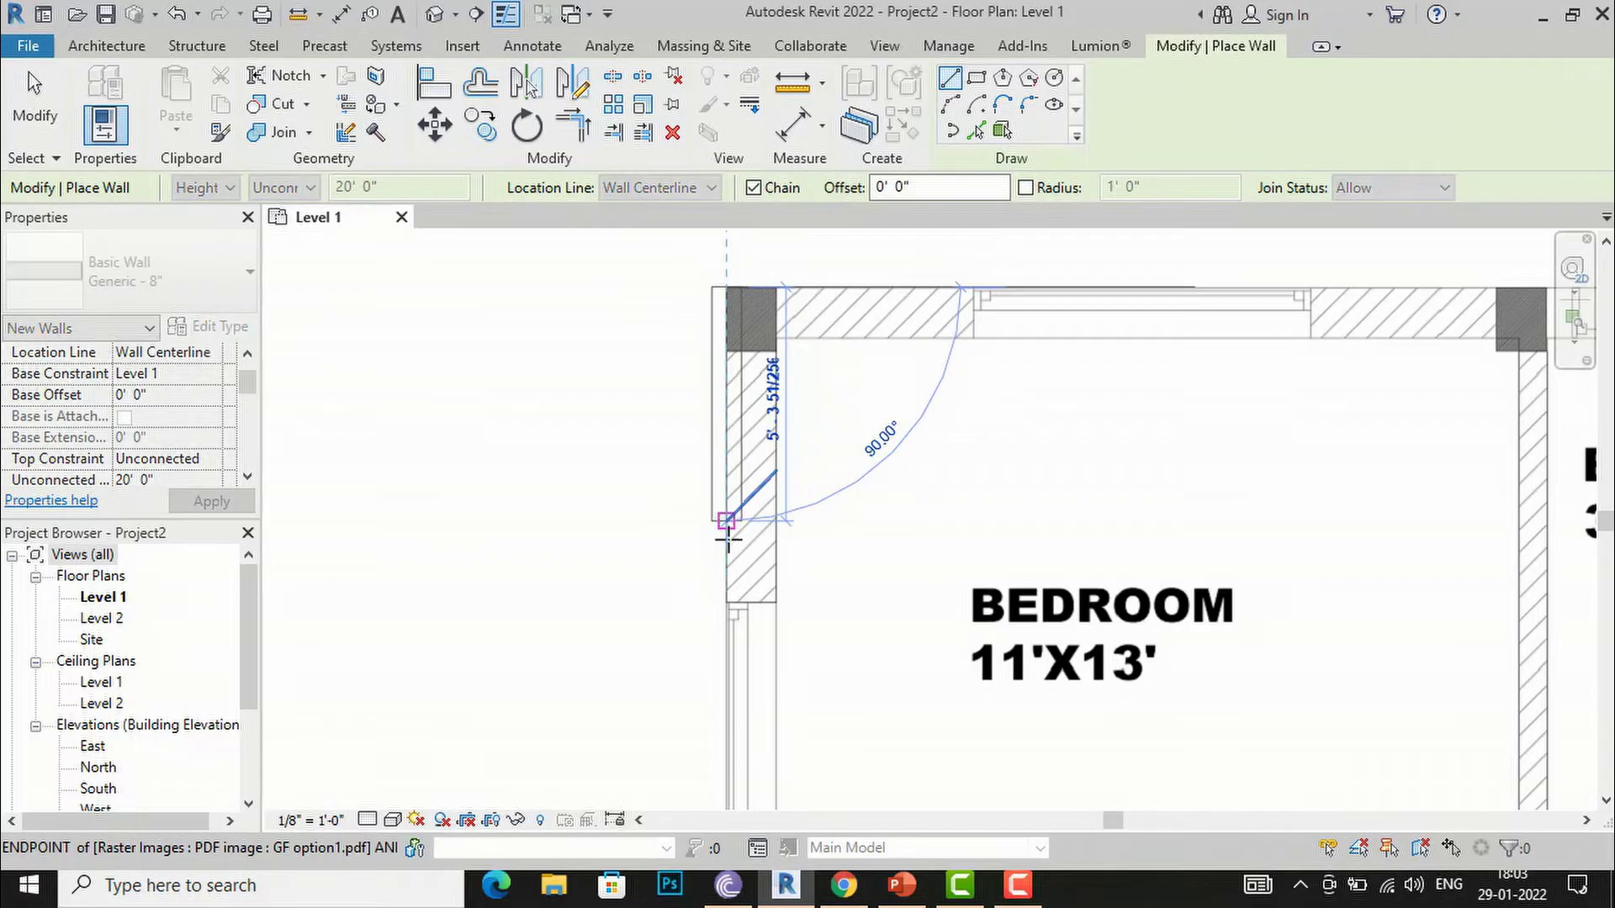
key("Escape")
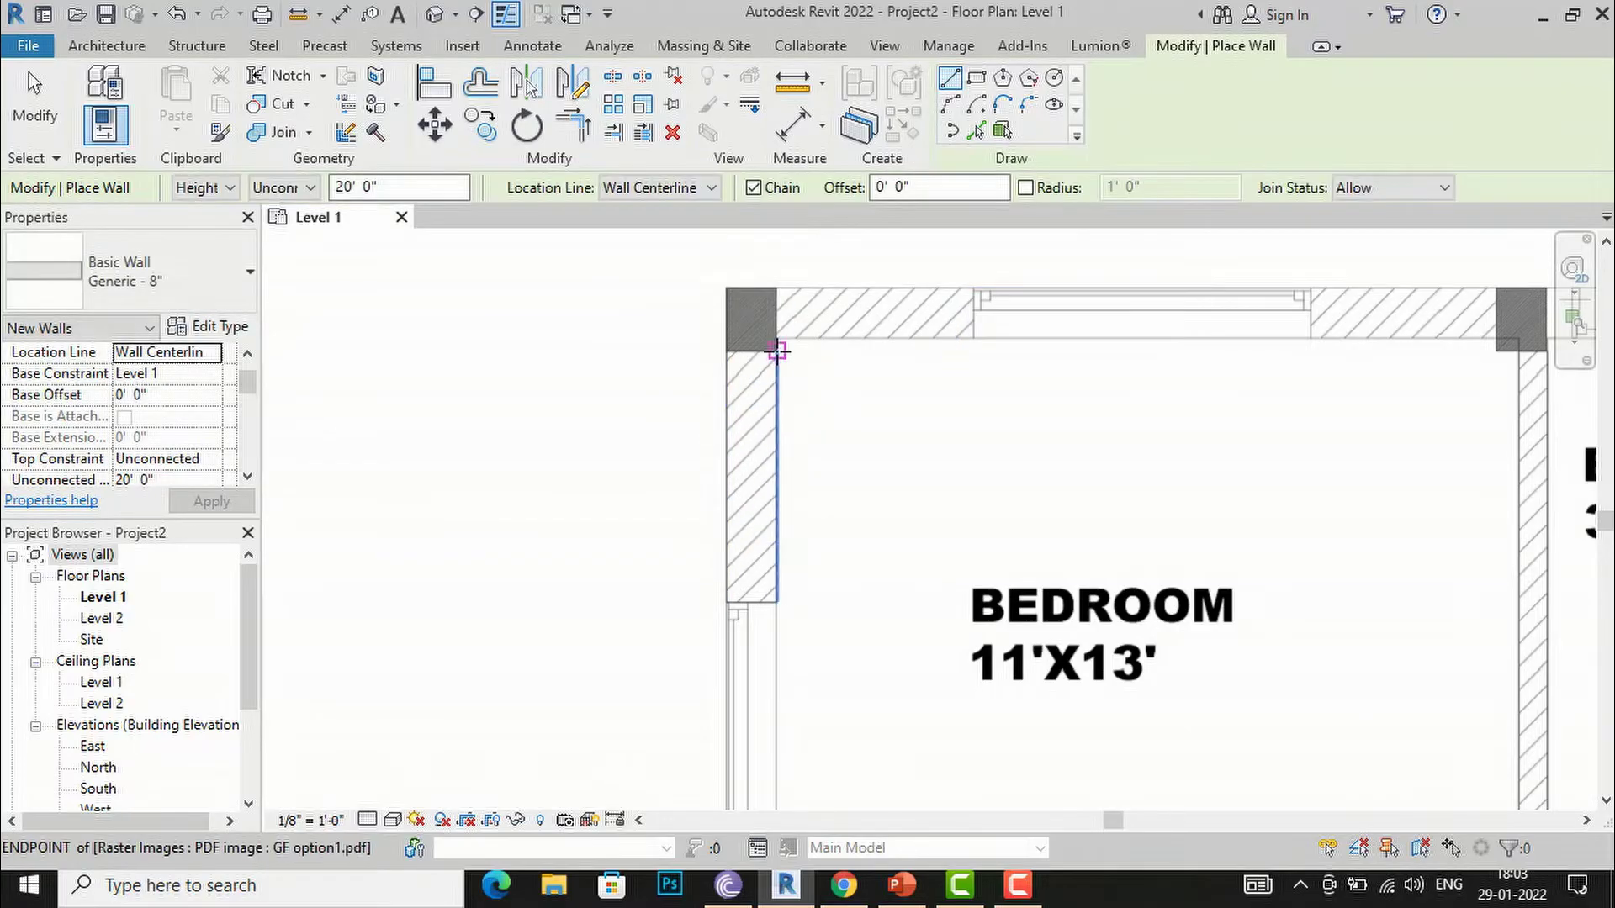
Step: Try to start the wall at the inner corner of the upper-left column by the 11'X13' bedroom
left_click(776, 350)
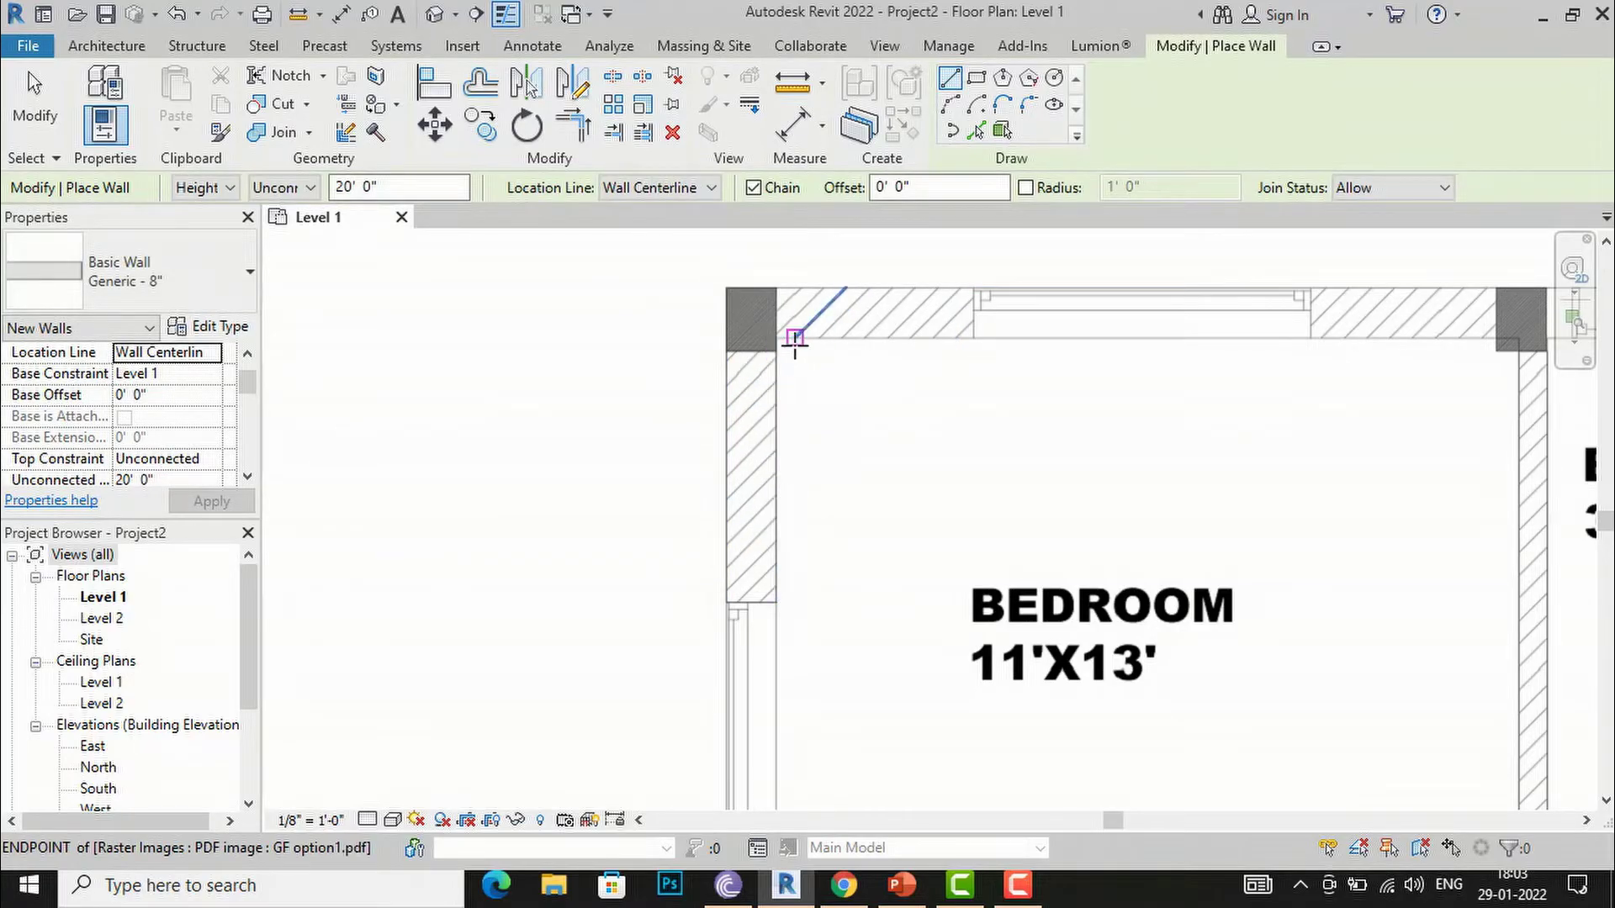
scroll(791, 335, "down", 1)
scroll(786, 341, "up", 2)
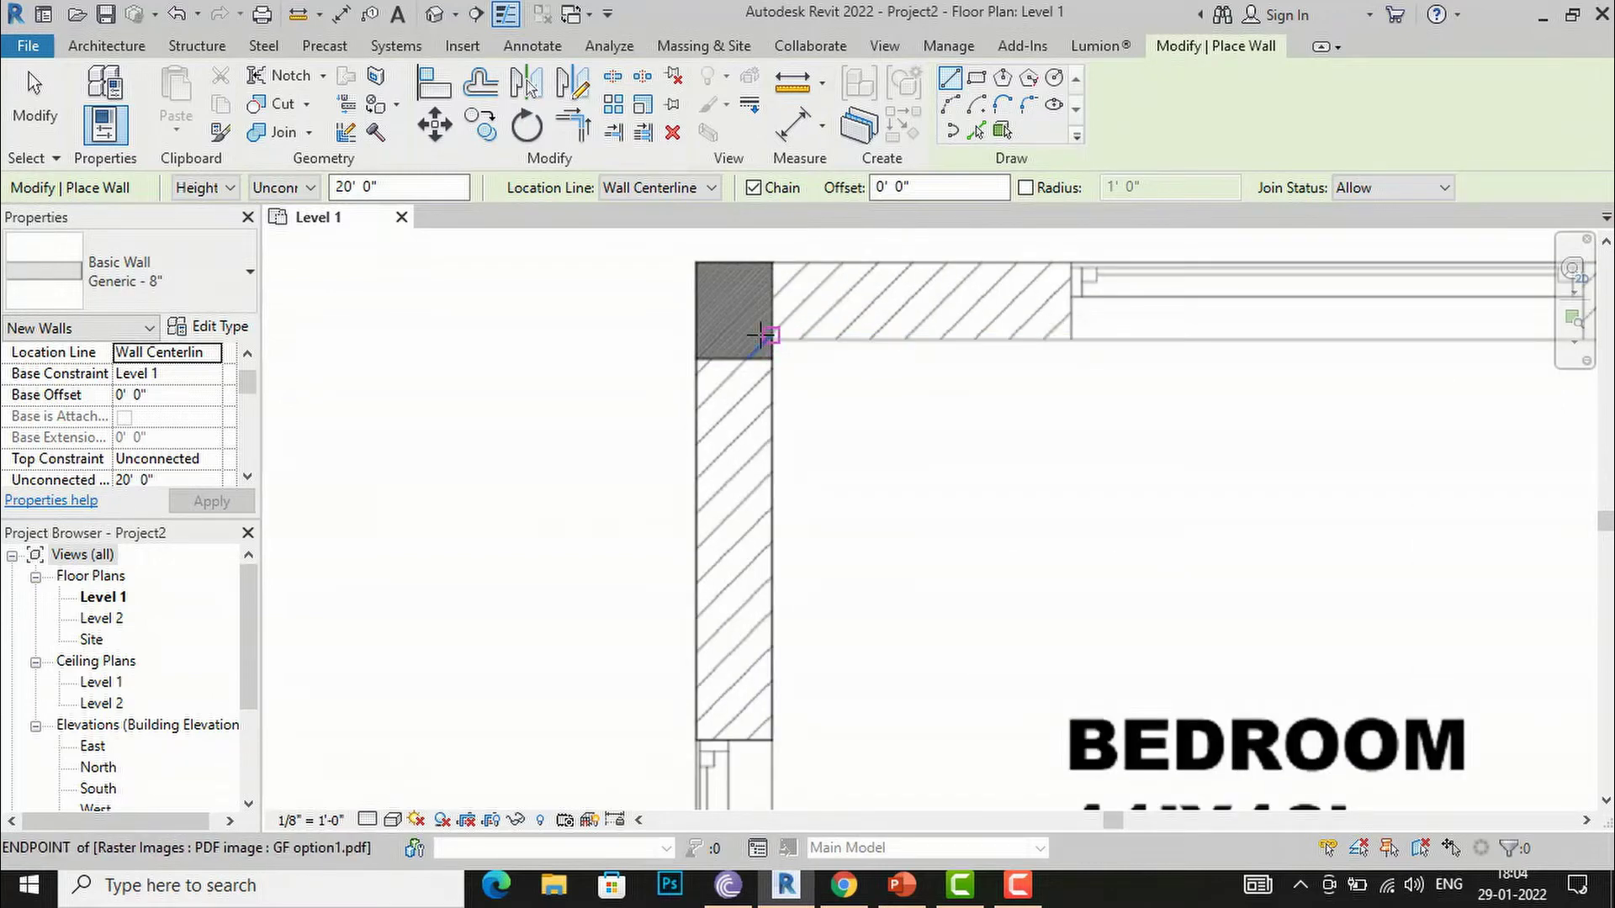
scroll(756, 333, "down", 3)
scroll(744, 317, "up", 1)
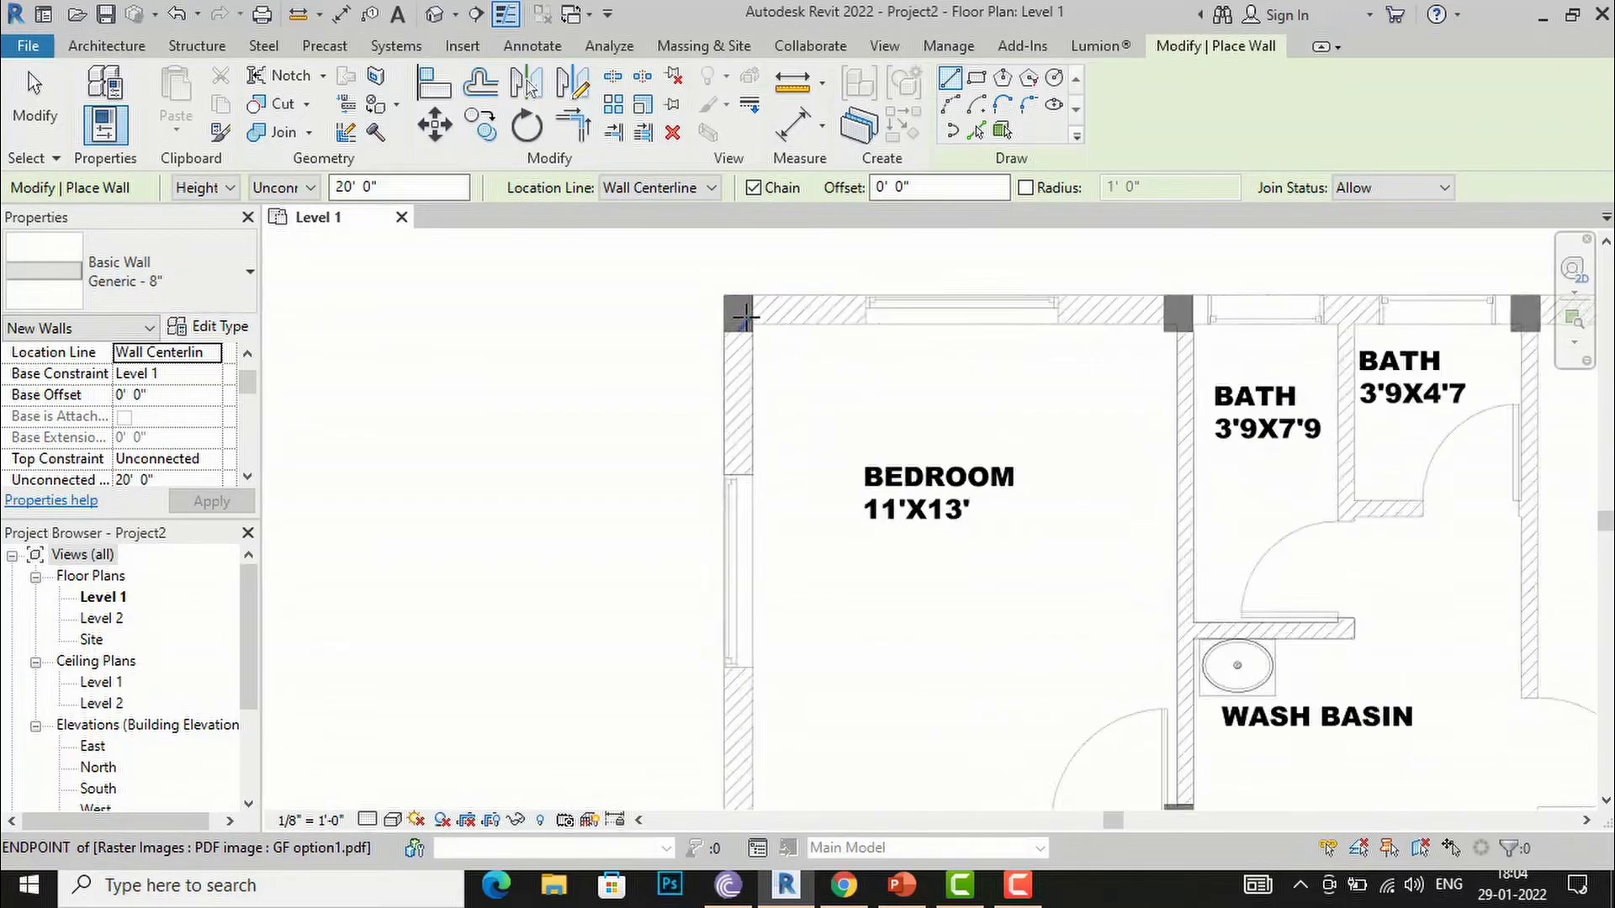
scroll(744, 316, "up", 1)
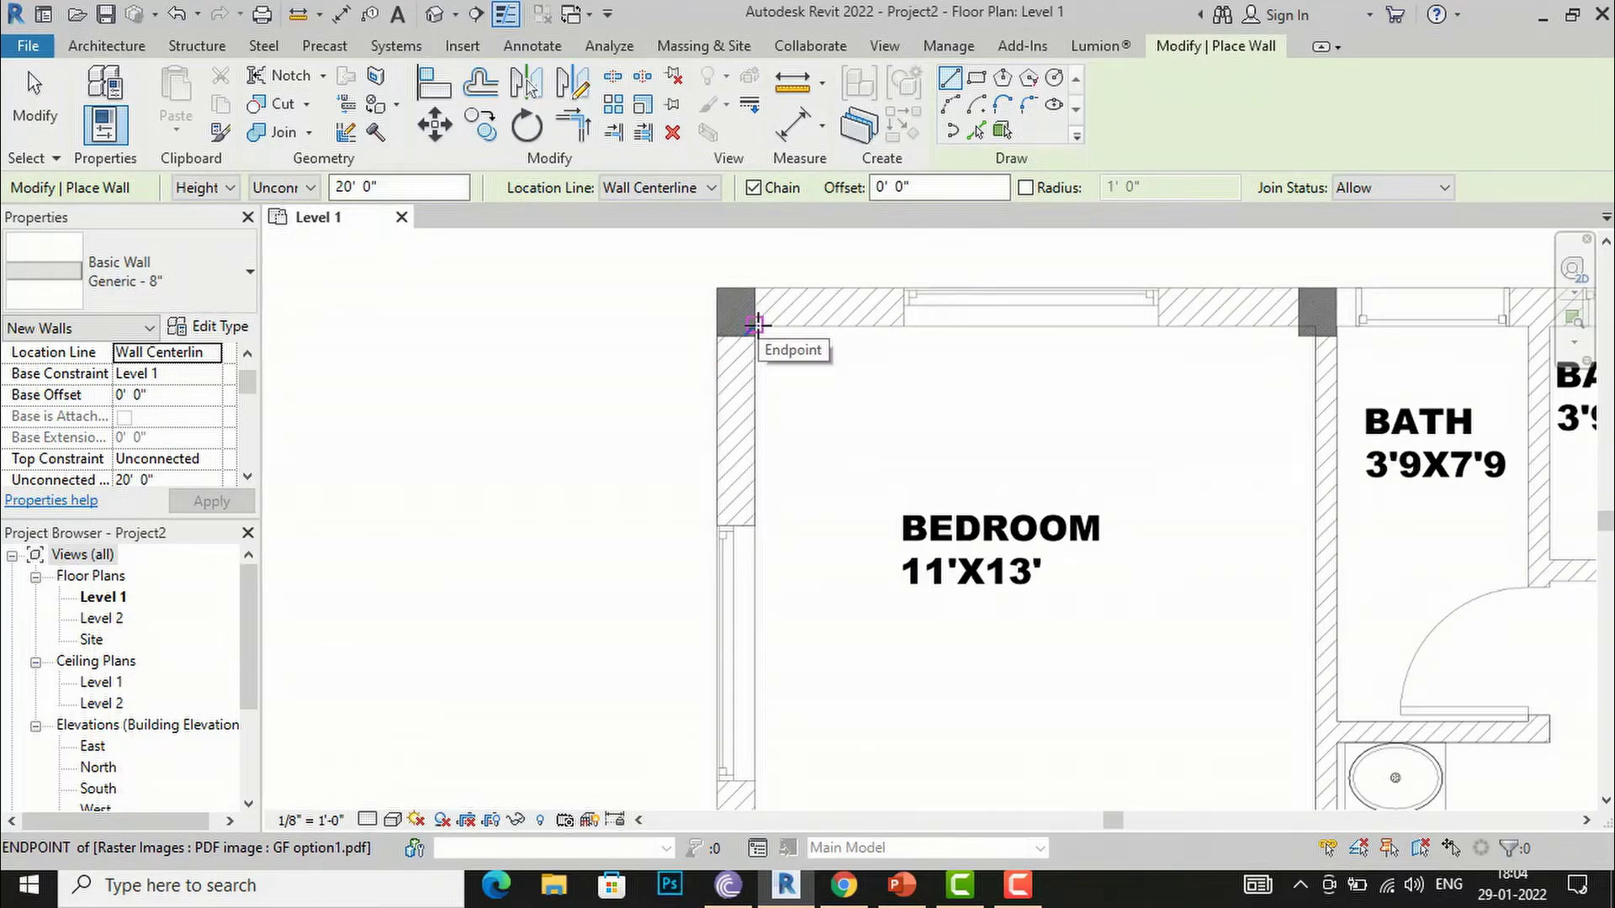
left_click(754, 324)
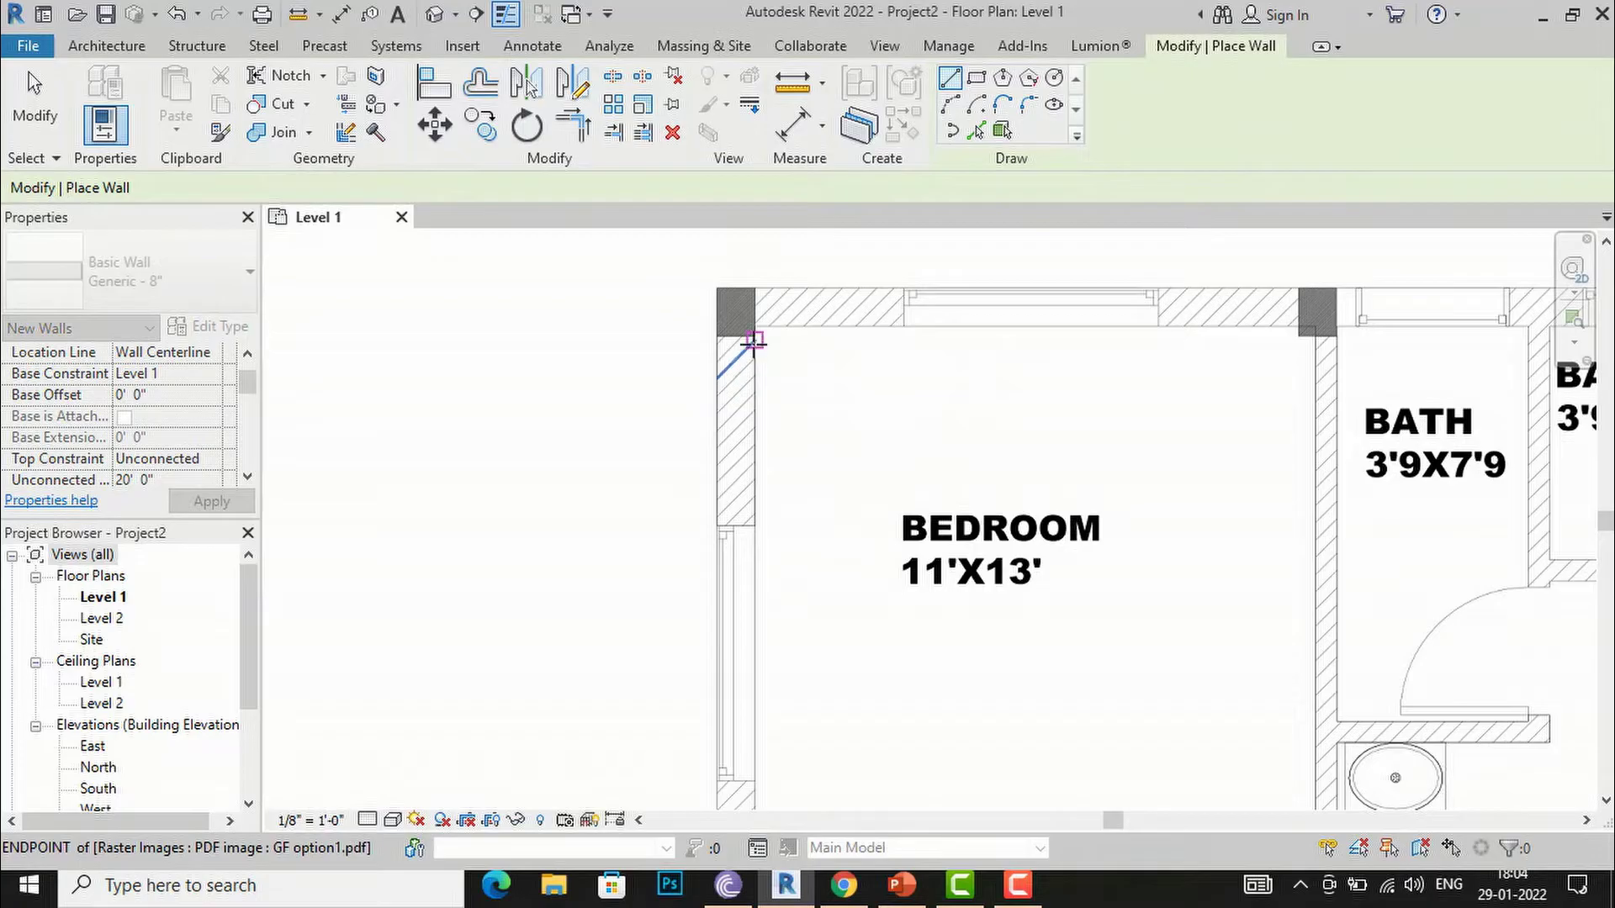
Step: Set the wall location line to Finish Face: Exterior and try a wall down the bedroom's left side from the column's inner corner
left_click(683, 188)
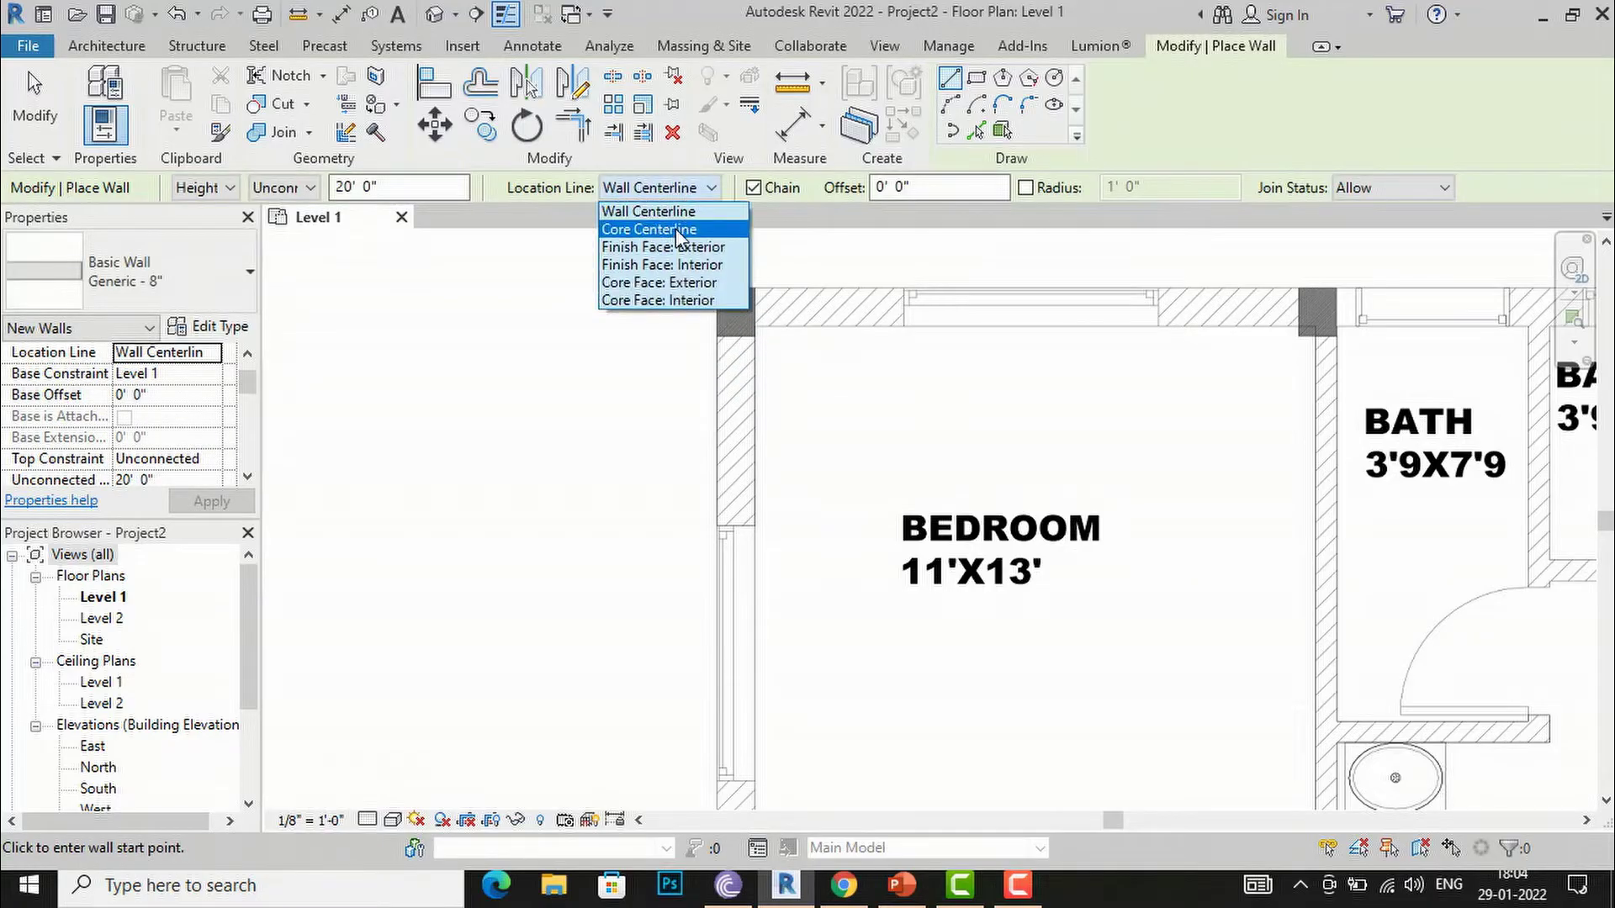
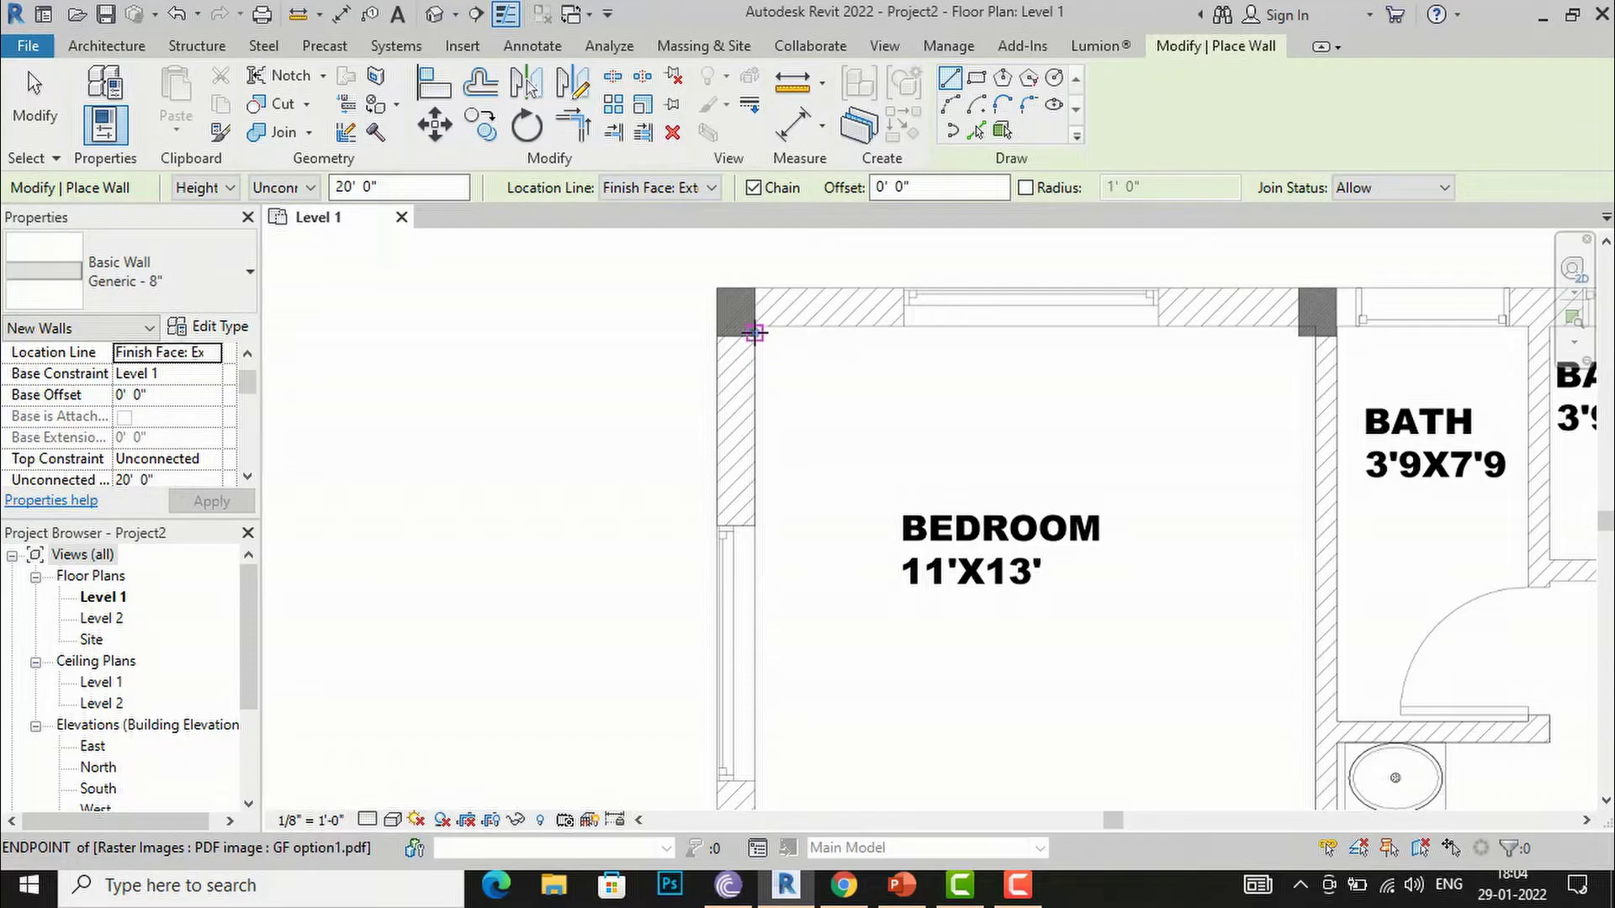
left_click(754, 333)
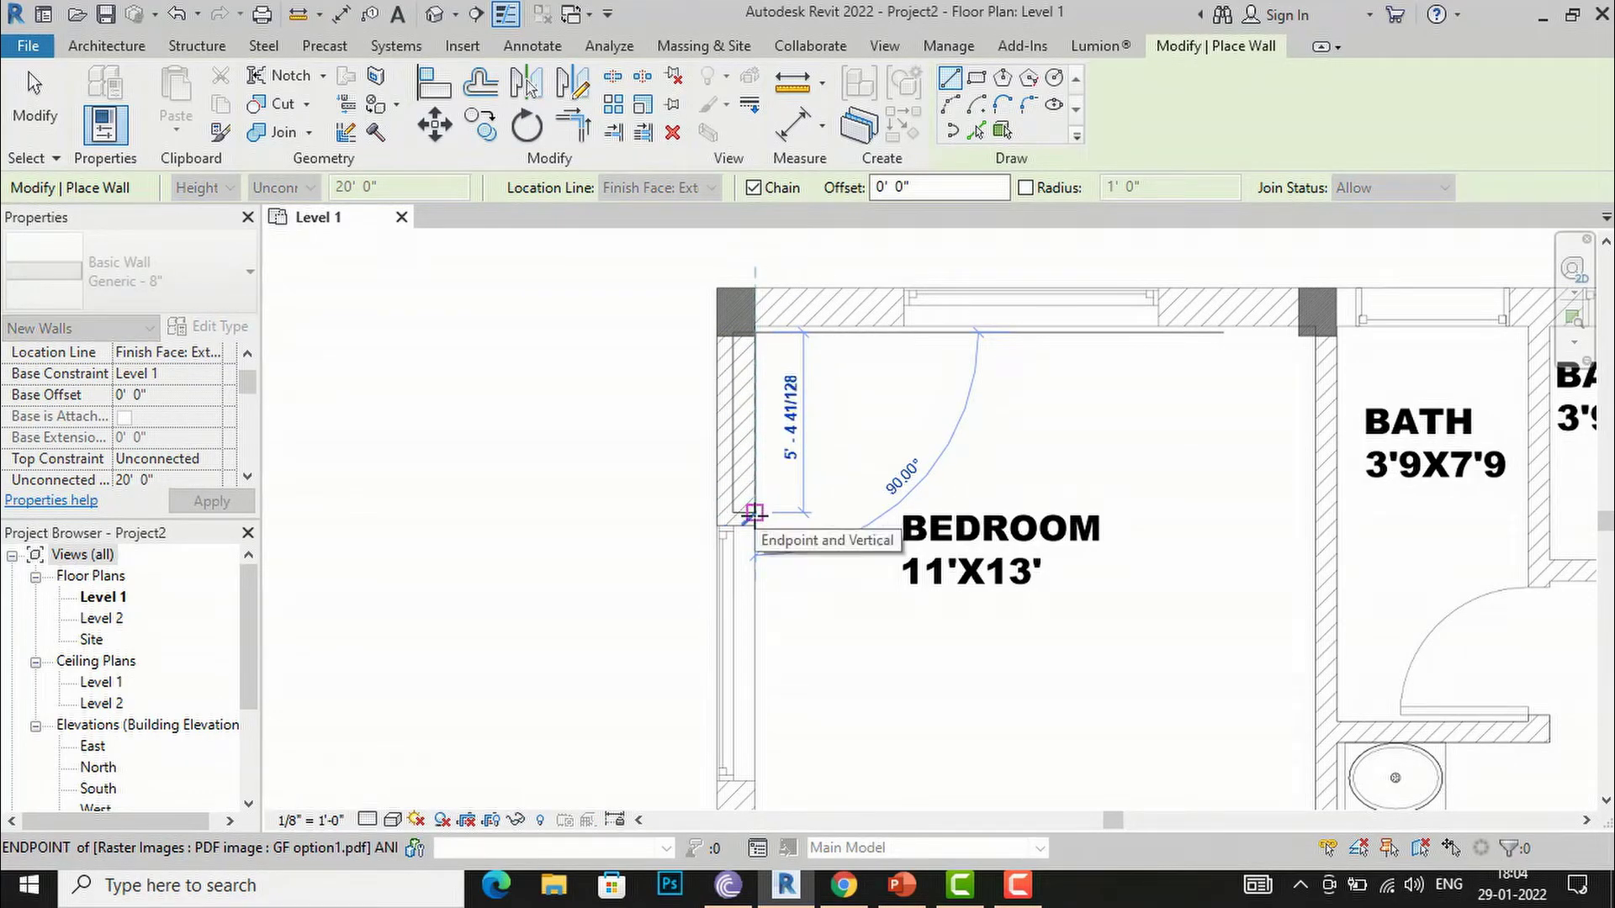
scroll(751, 522, "up", 5)
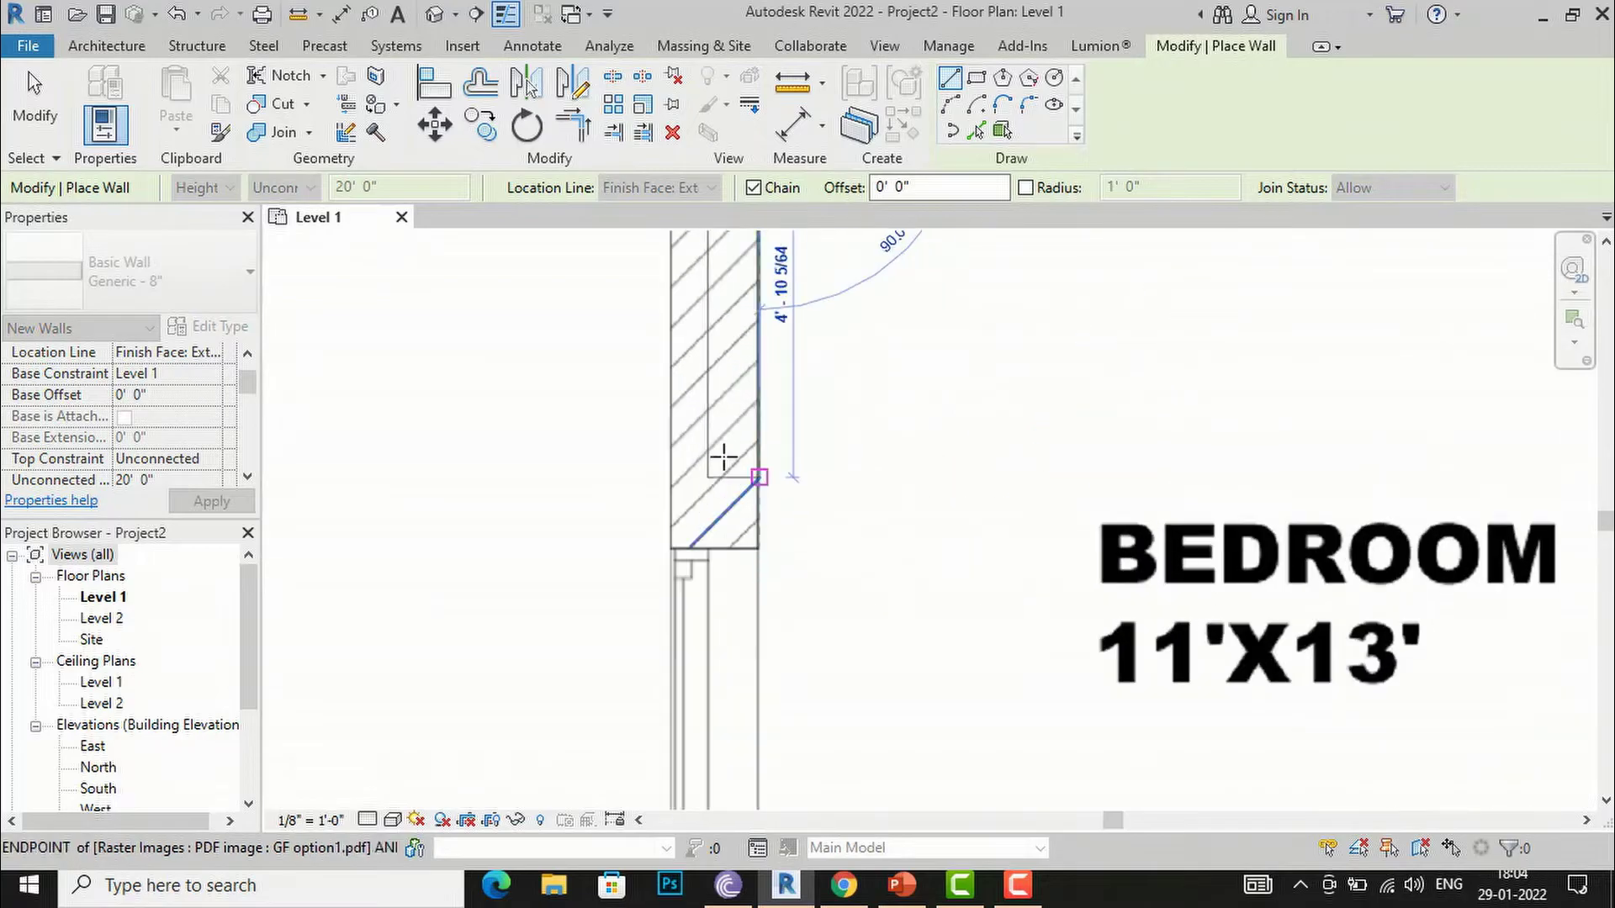
scroll(757, 551, "down", 1)
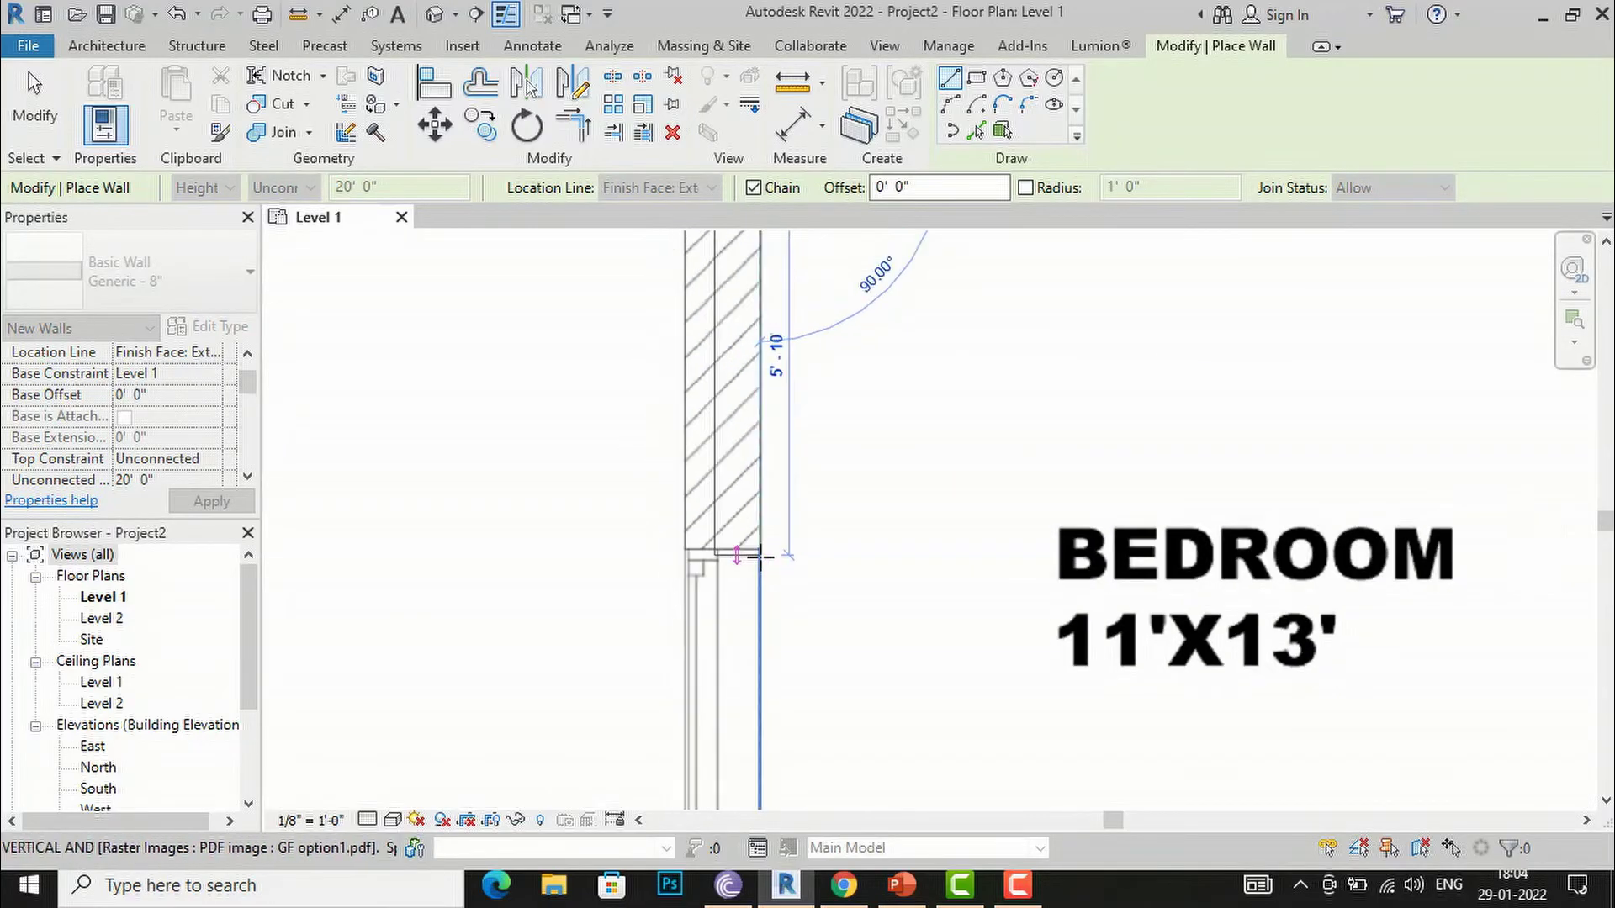
scroll(759, 555, "down", 3)
scroll(754, 552, "up", 1)
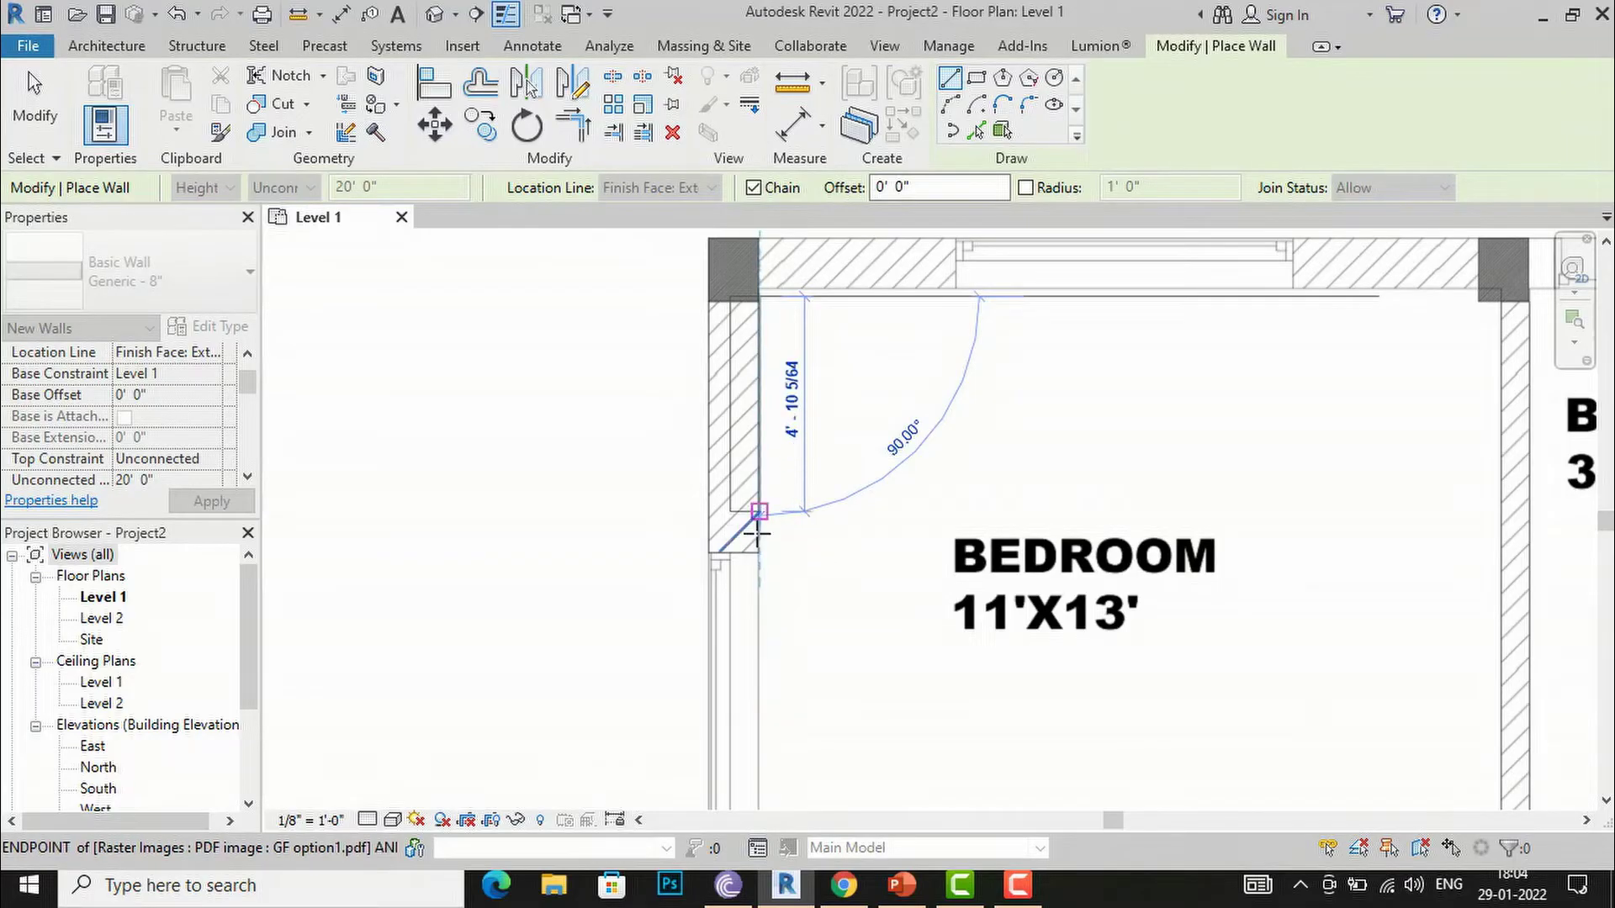
key("Escape")
key("Escape")
Step: Start another wall and duplicate the Generic - 8" wall type as 9"wall
scroll(665, 346, "down", 2)
scroll(709, 370, "down", 4)
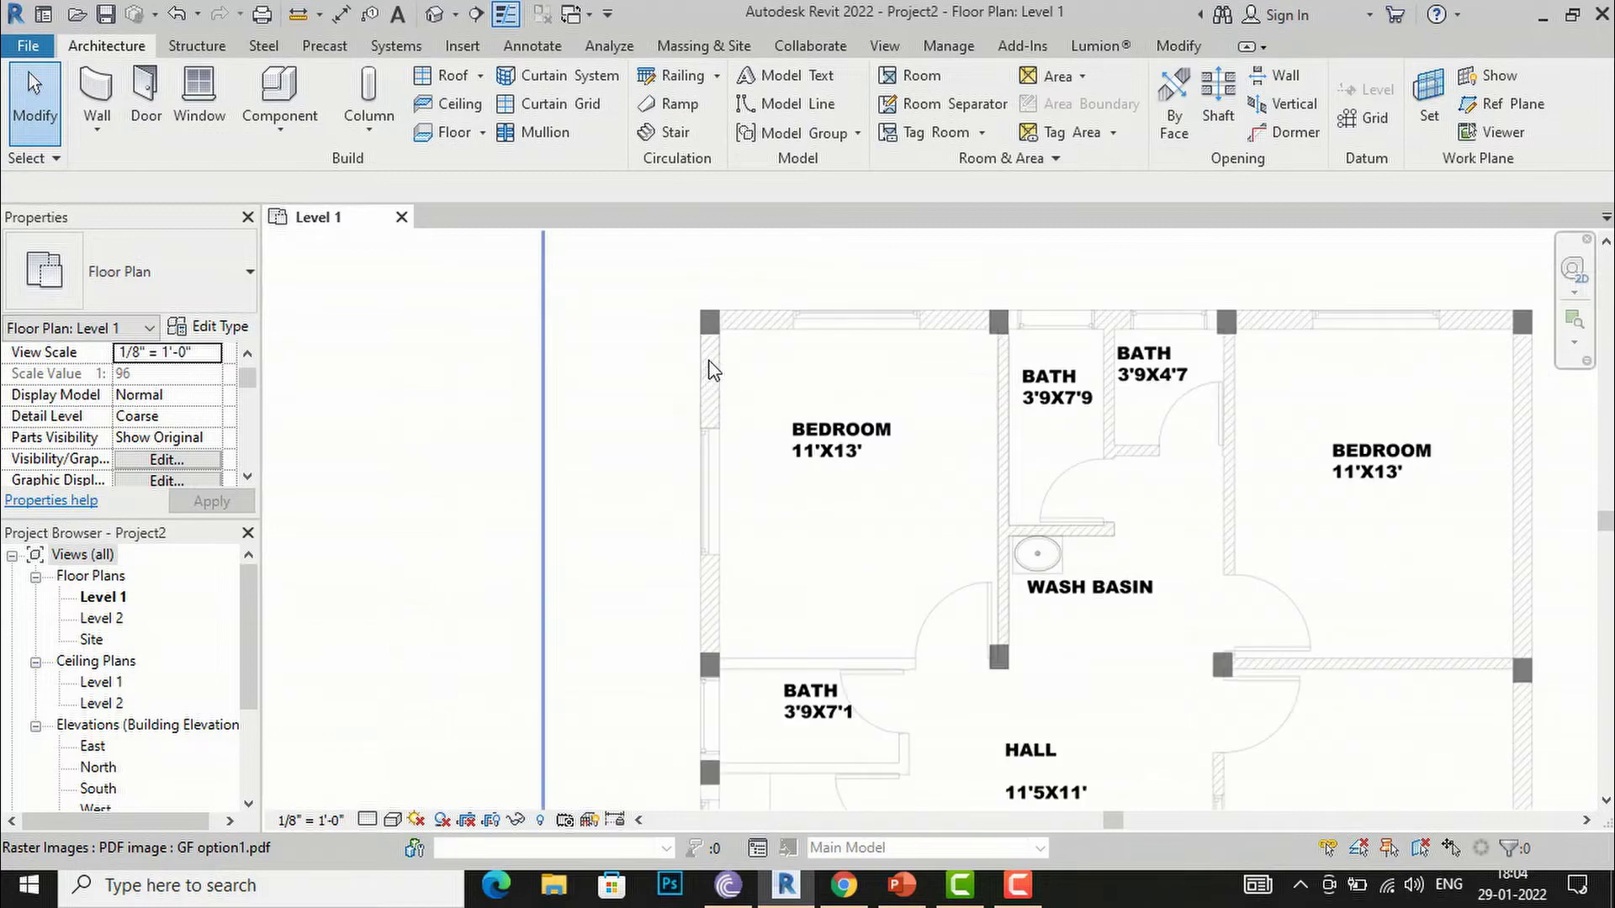
scroll(738, 436, "up", 2)
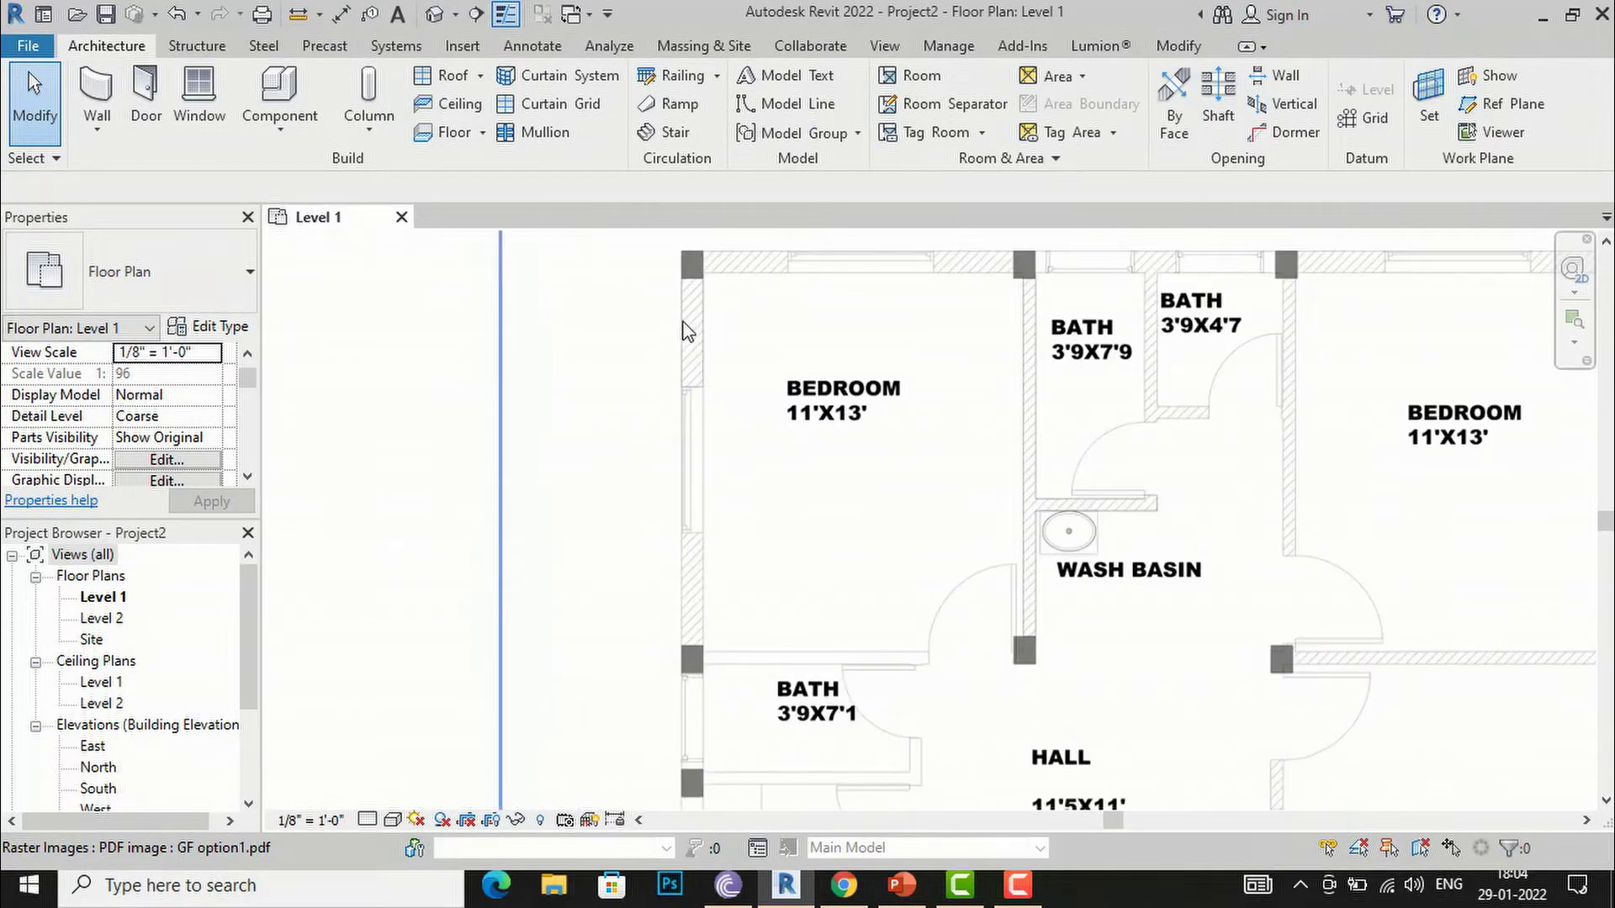
scroll(699, 251, "up", 3)
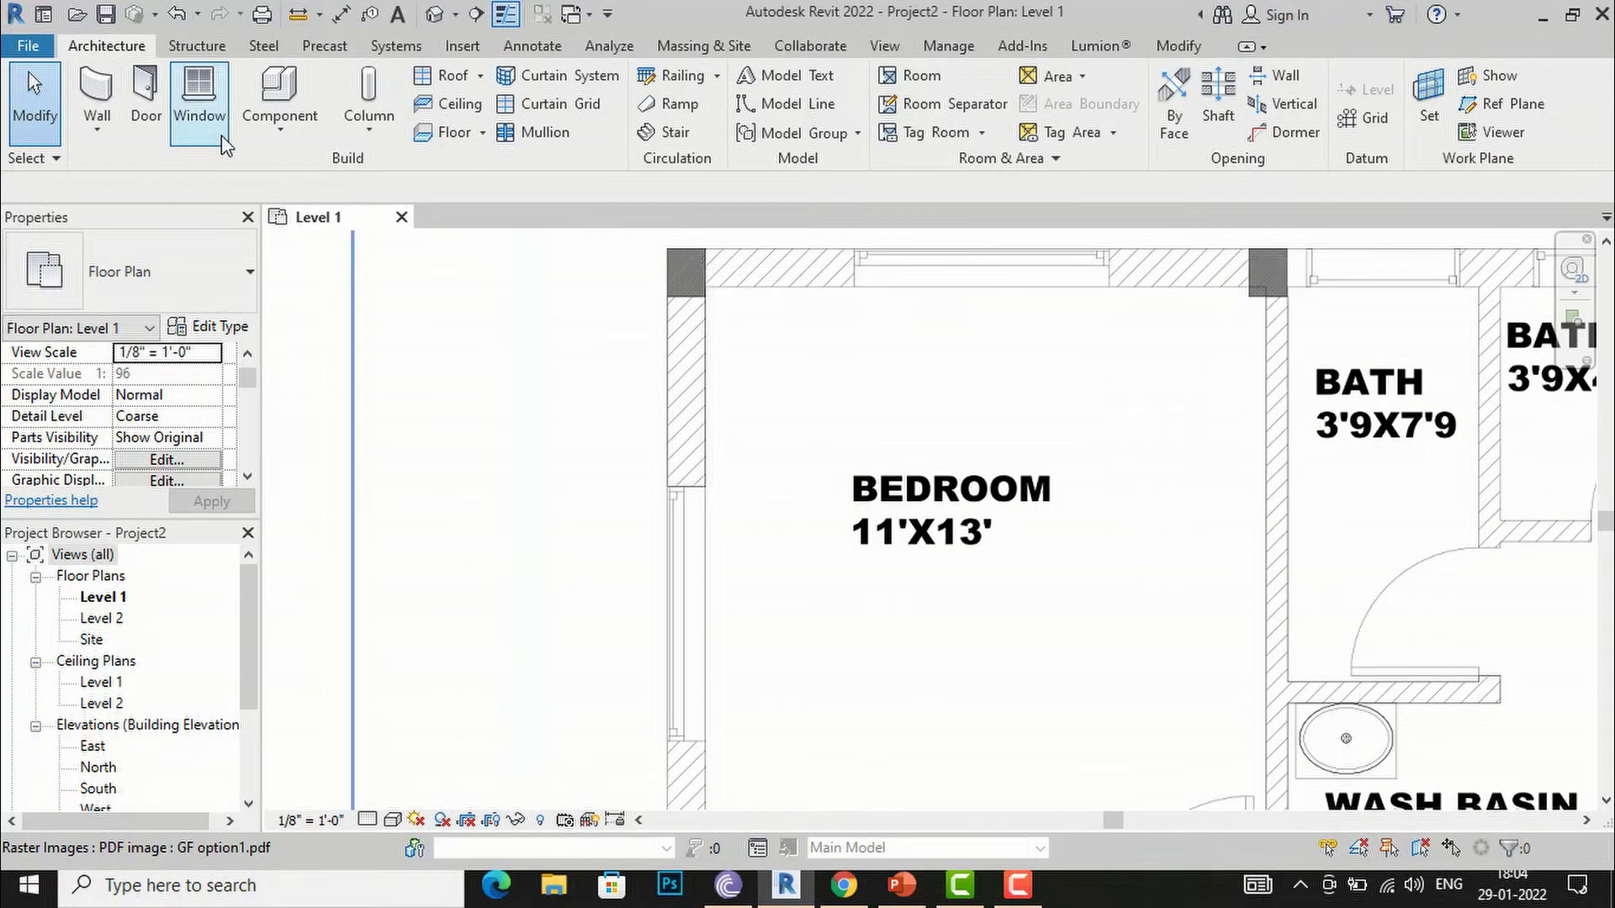
left_click(96, 93)
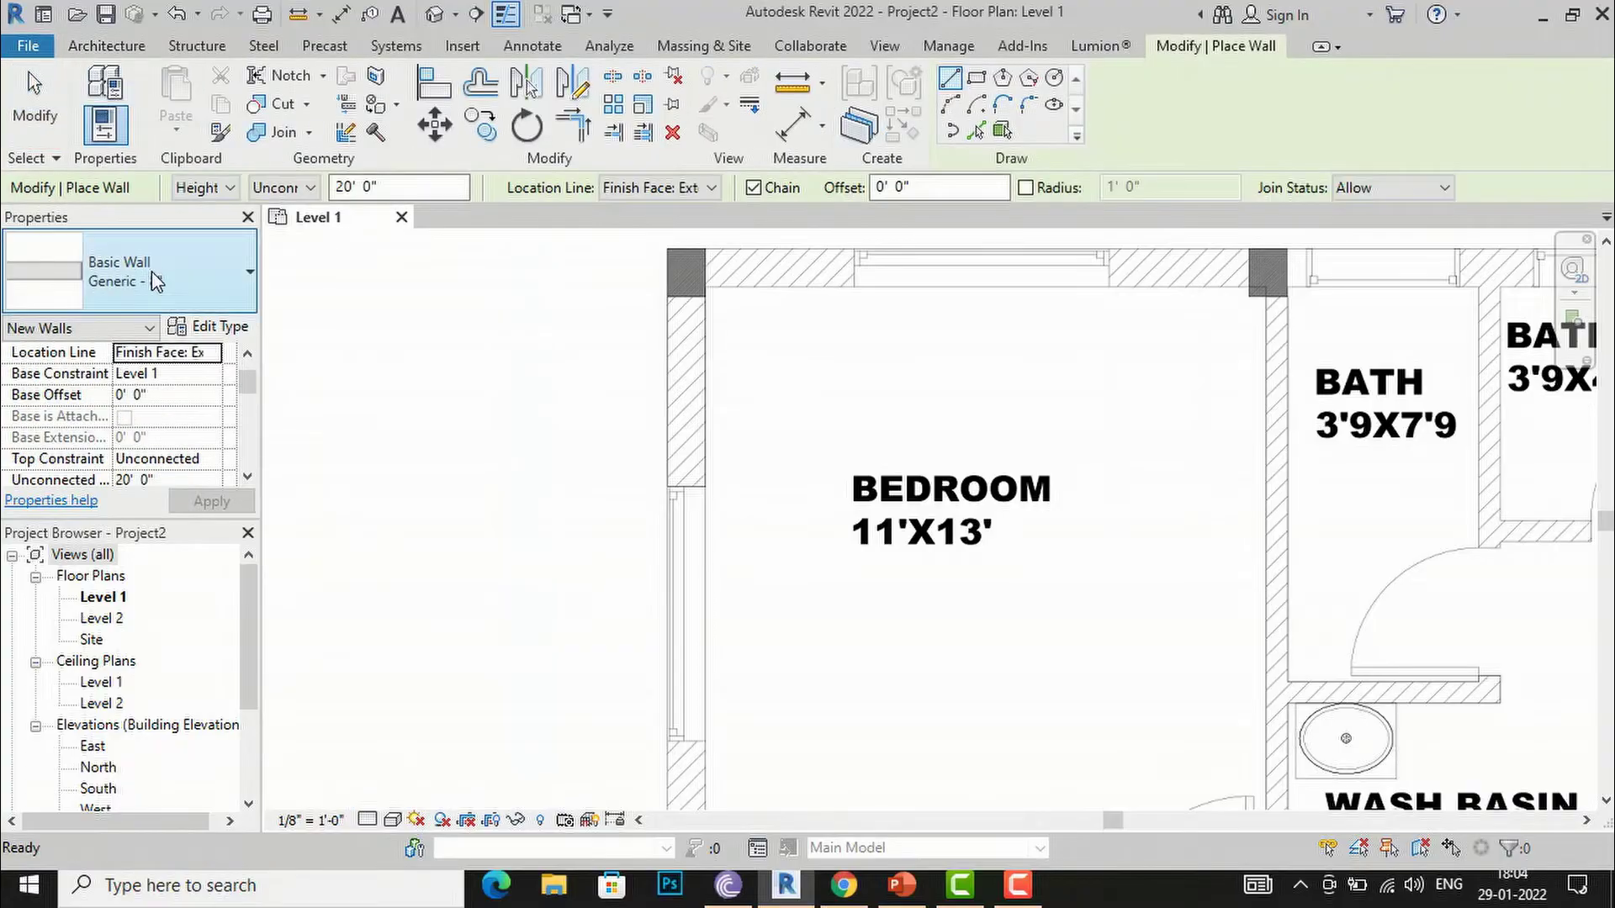
left_click(210, 327)
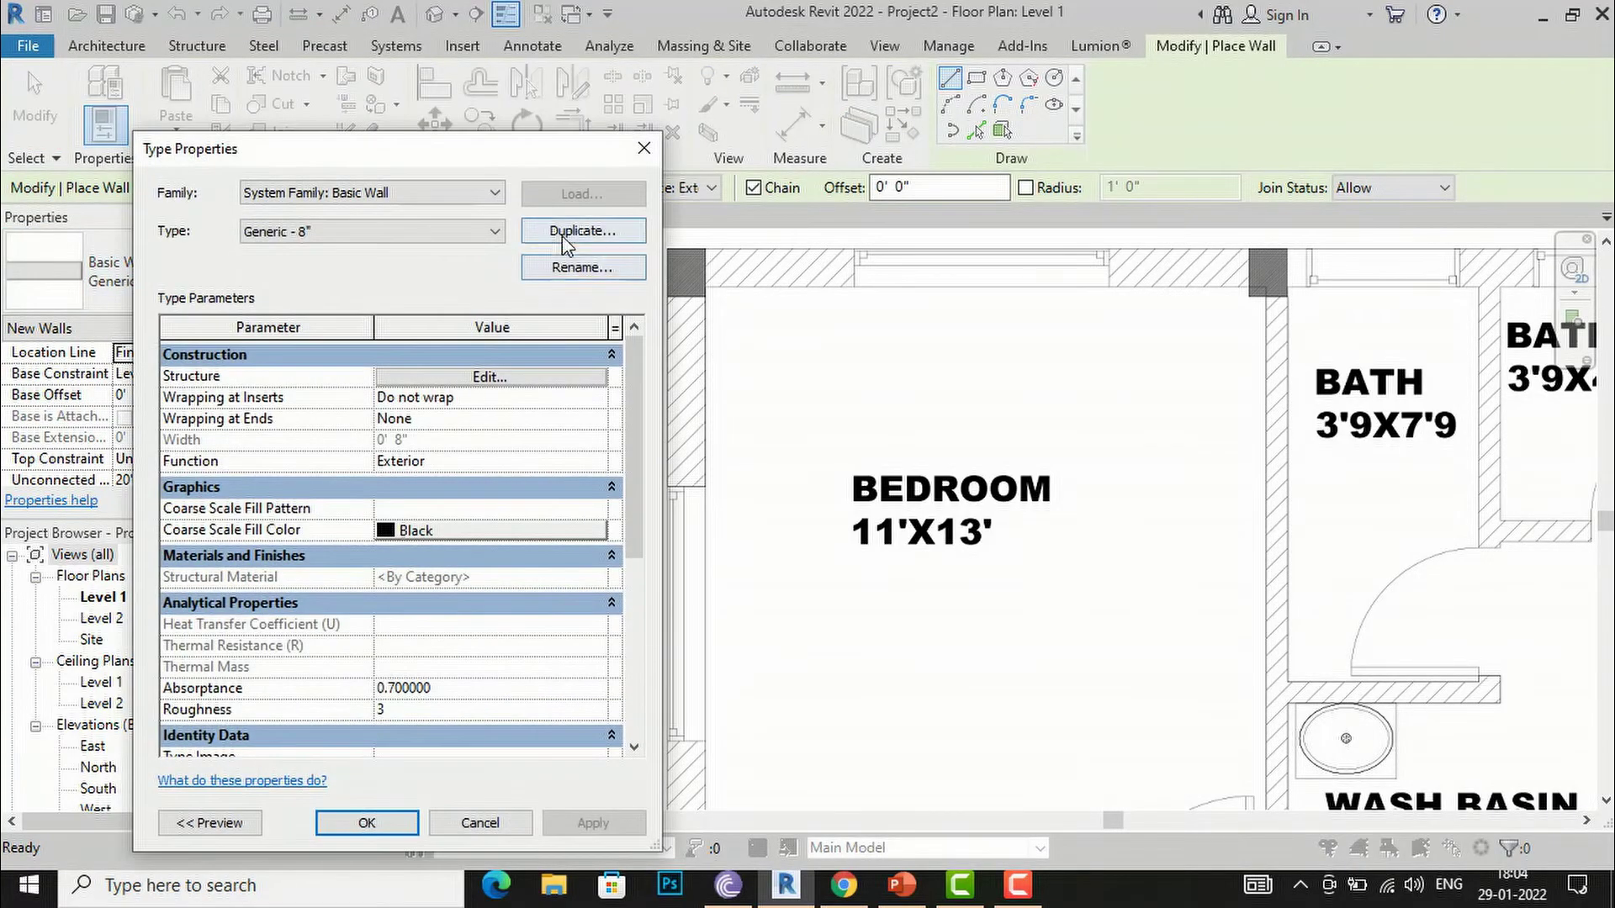
left_click(563, 241)
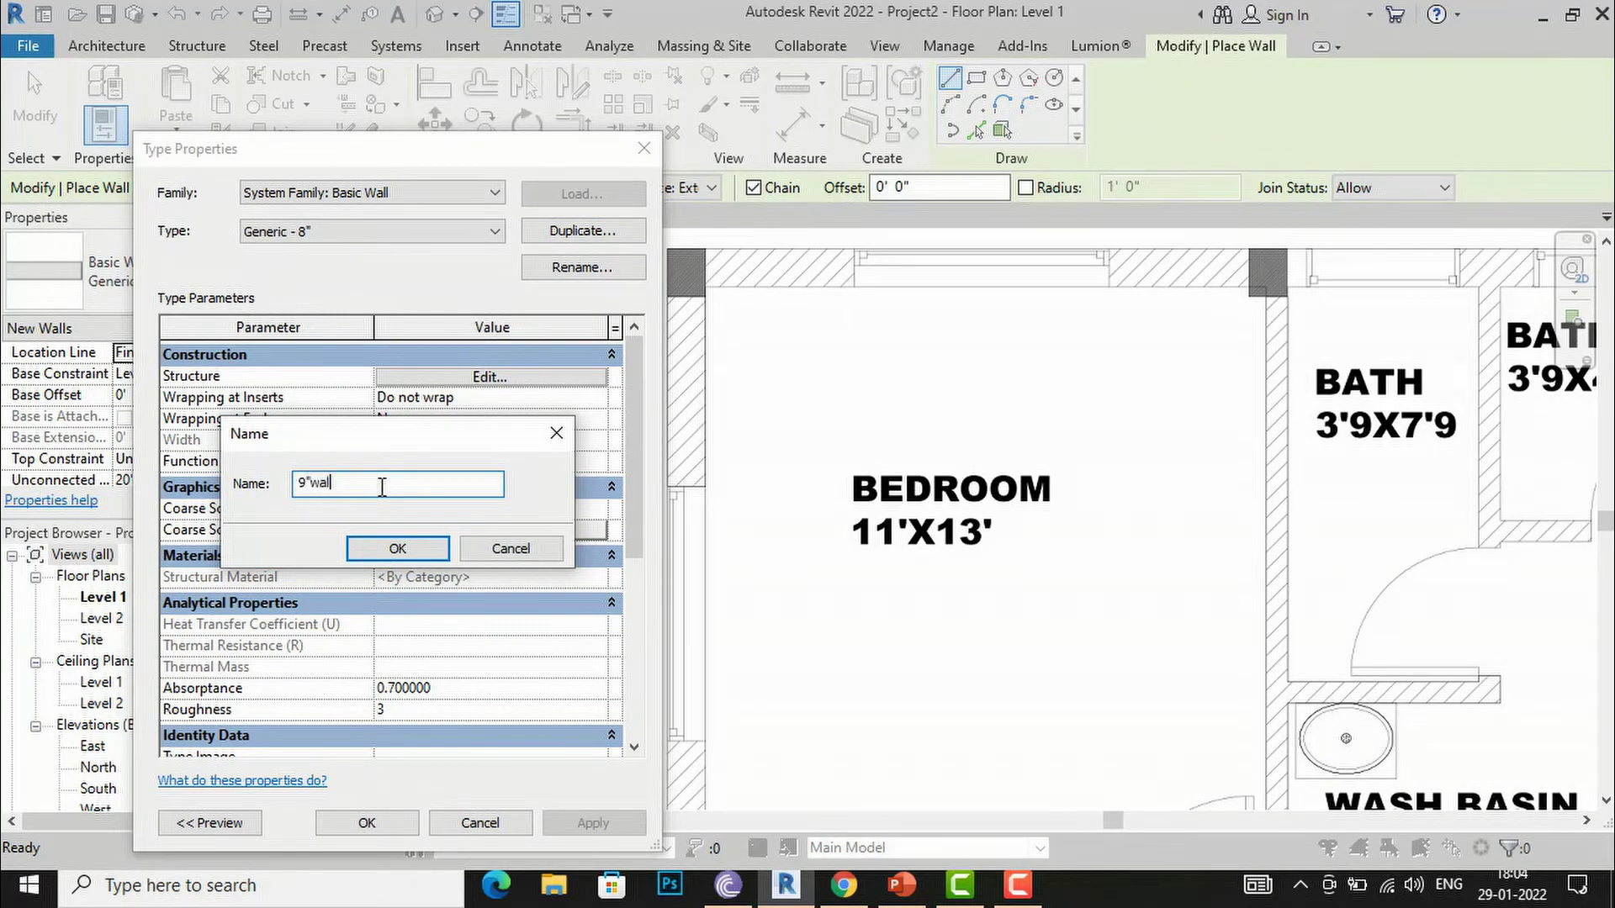
left_click(416, 552)
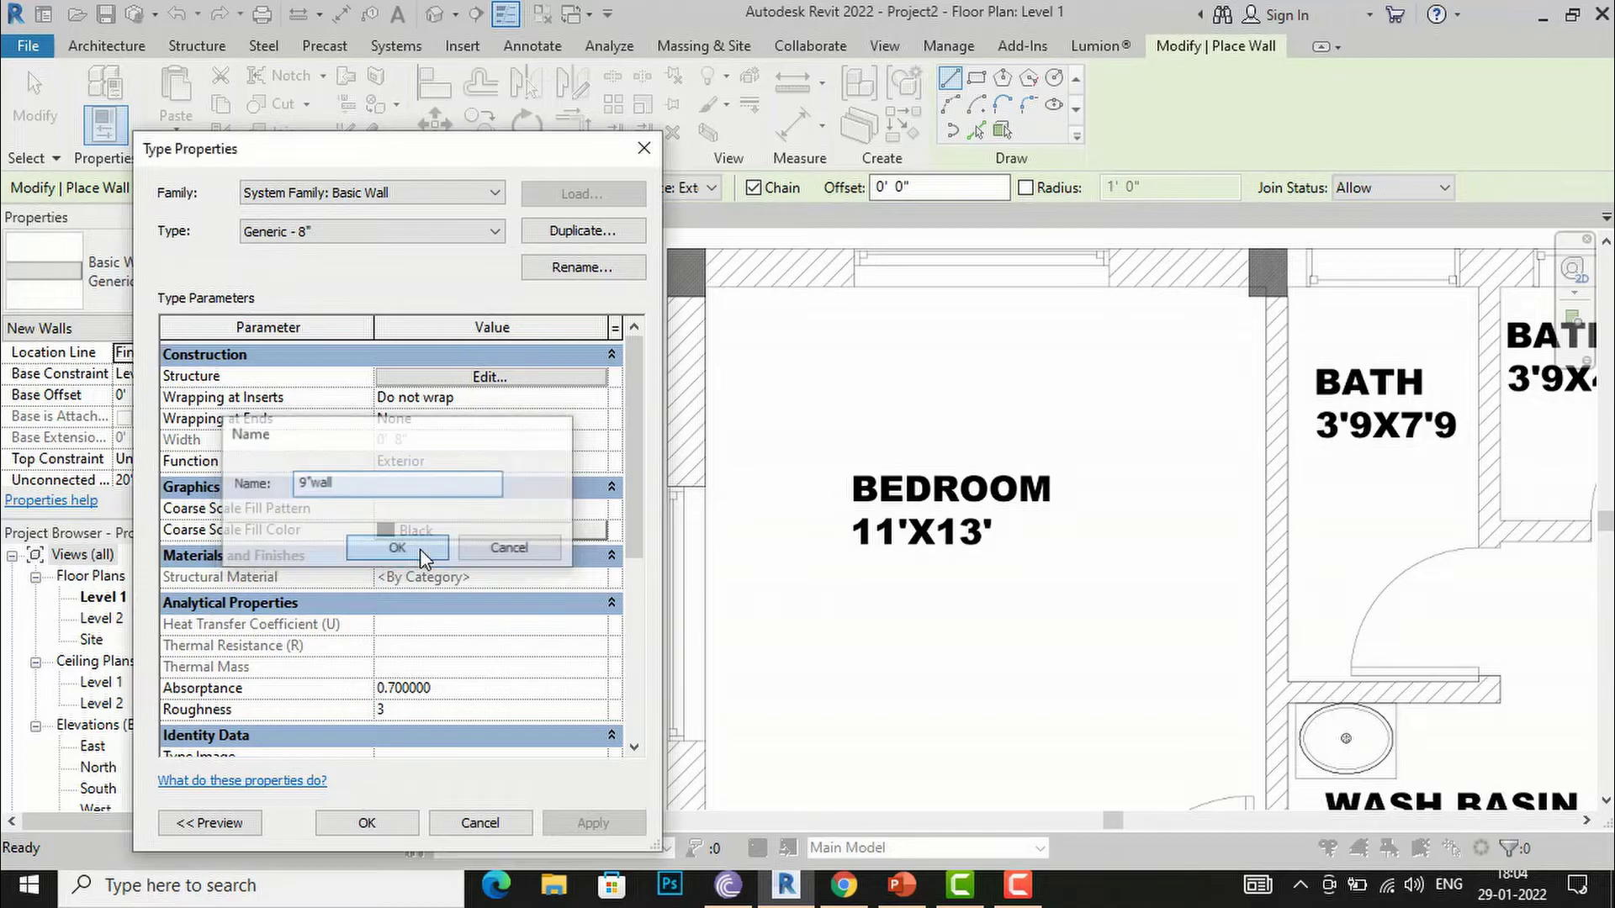
Step: Edit the Structure [1] layer thickness of the 9"wall type and set the wall height to 10' 0"
left_click(482, 378)
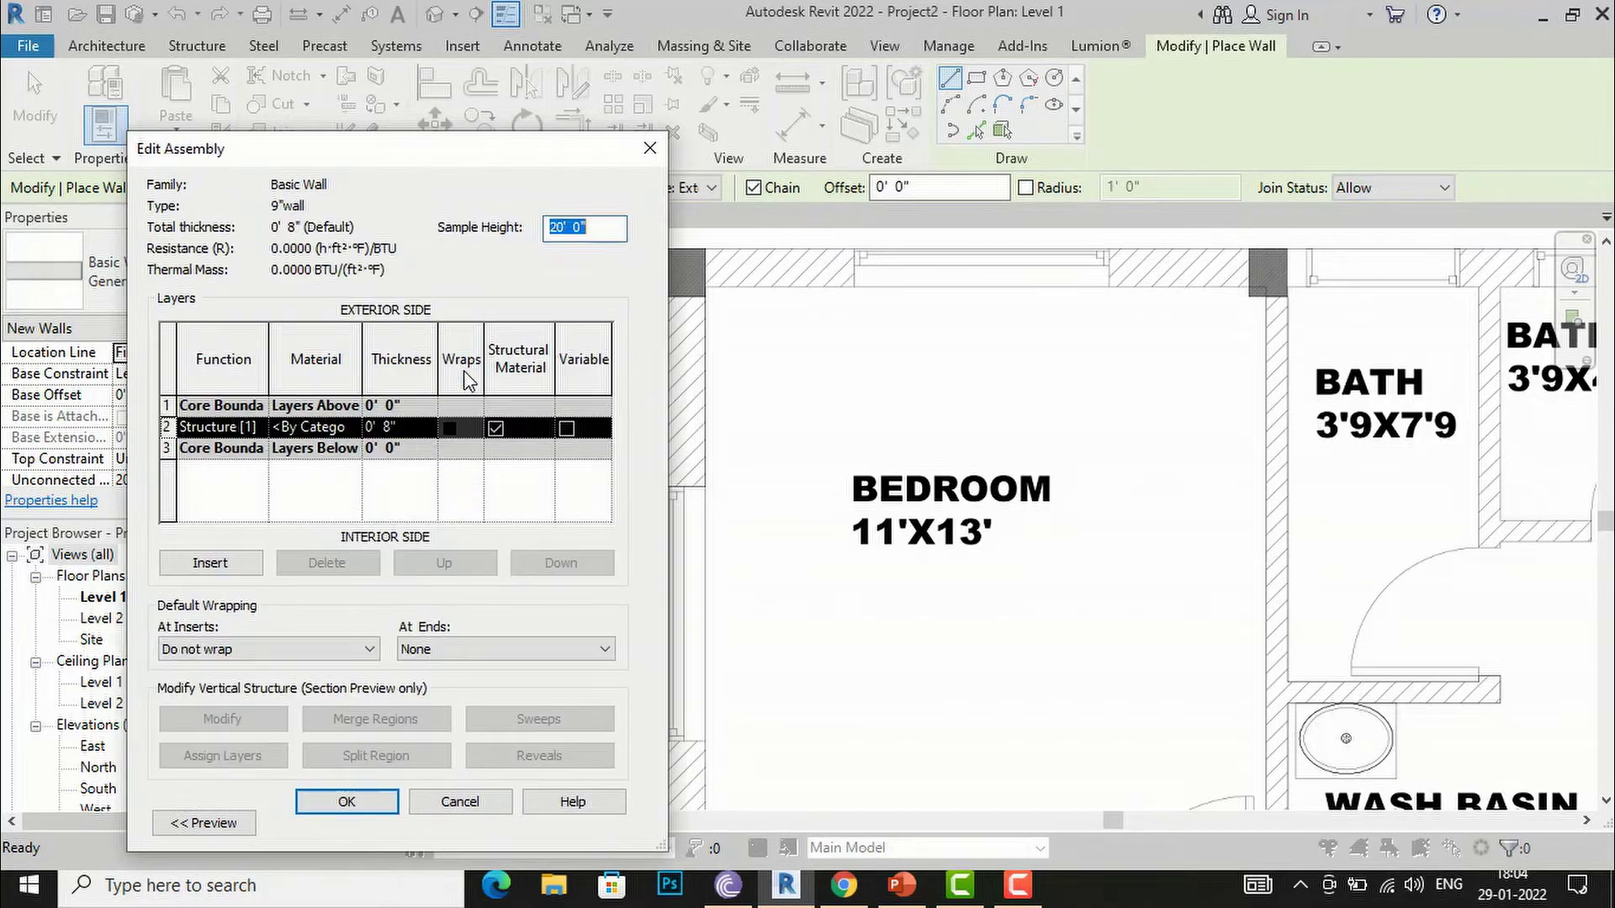
left_click(390, 427)
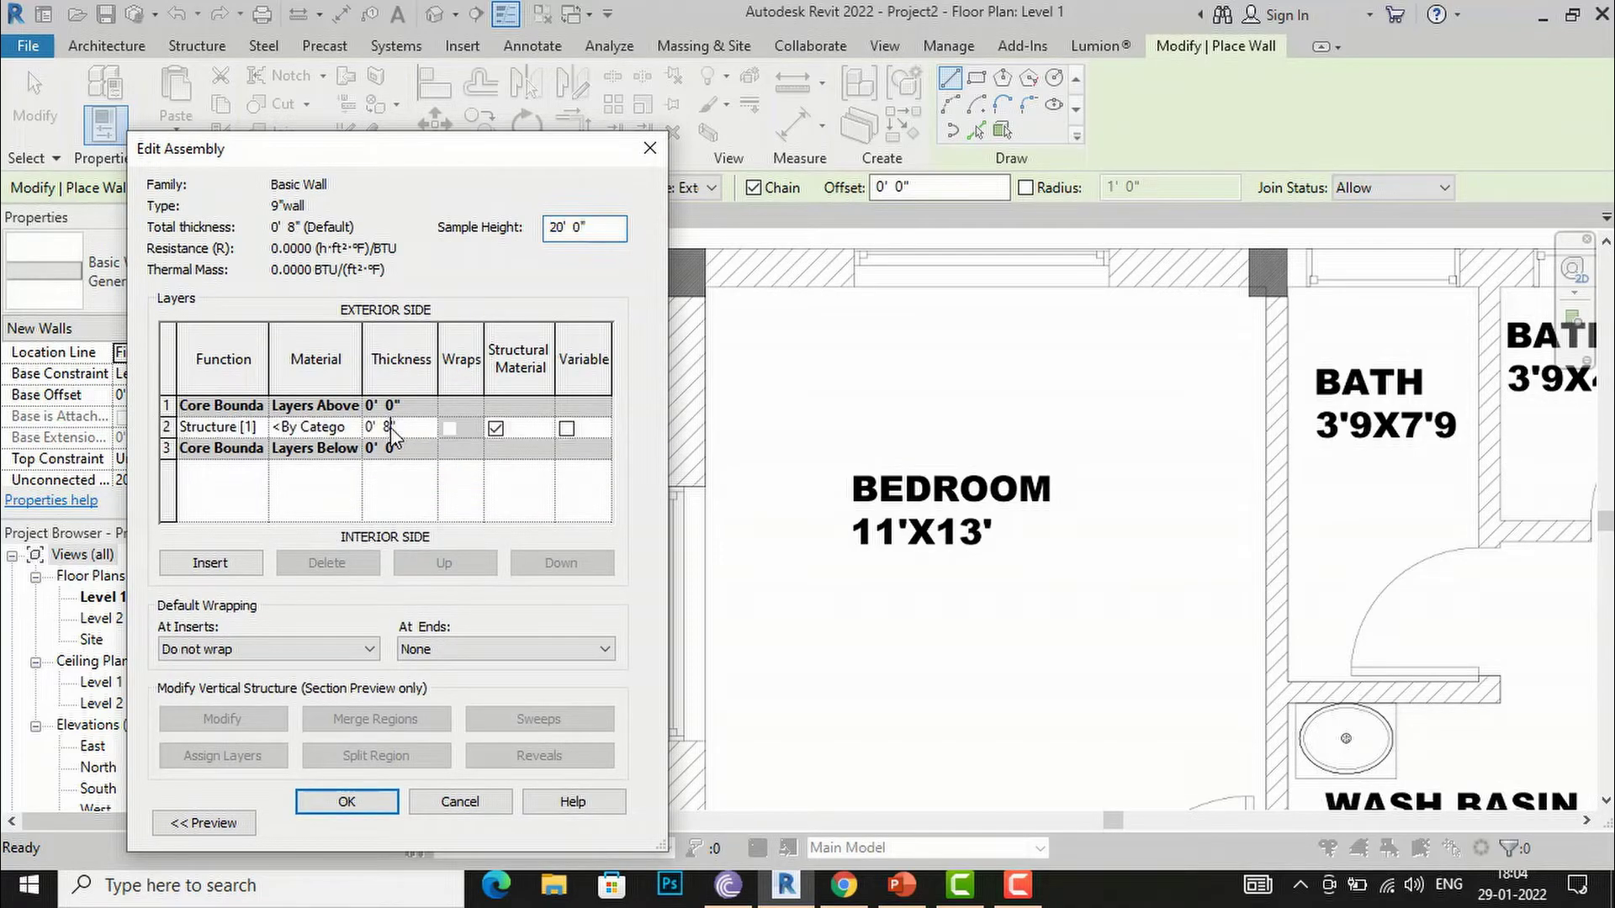
double_click(387, 427)
left_click(346, 801)
left_click(367, 824)
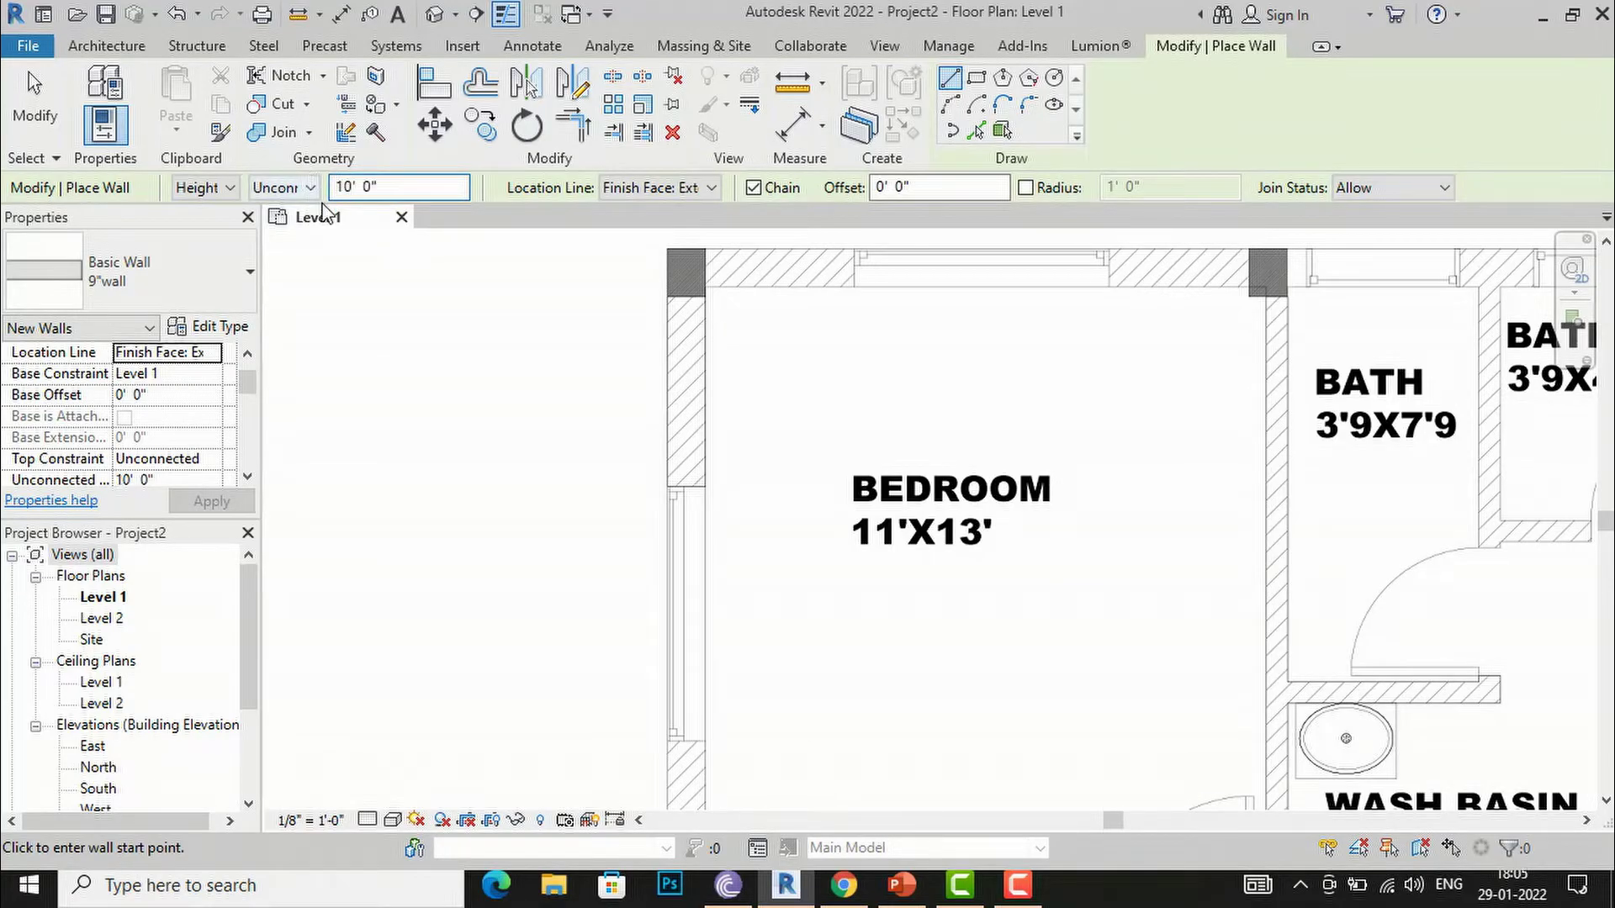
scroll(639, 349, "down", 3)
scroll(717, 351, "up", 4)
scroll(717, 351, "up", 1)
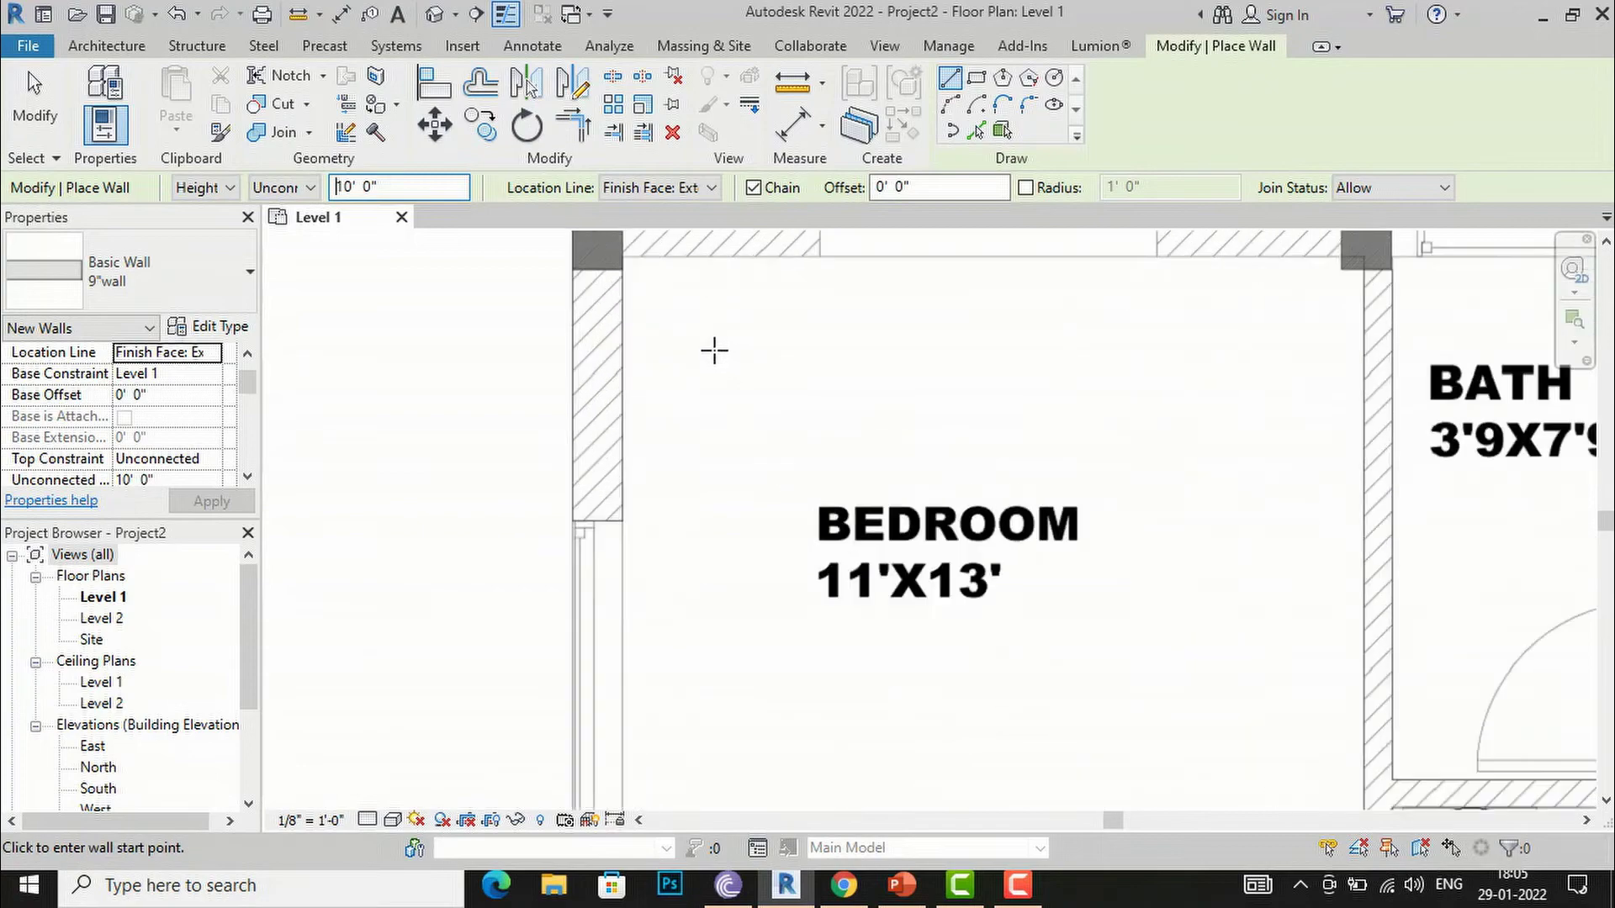
left_click(623, 267)
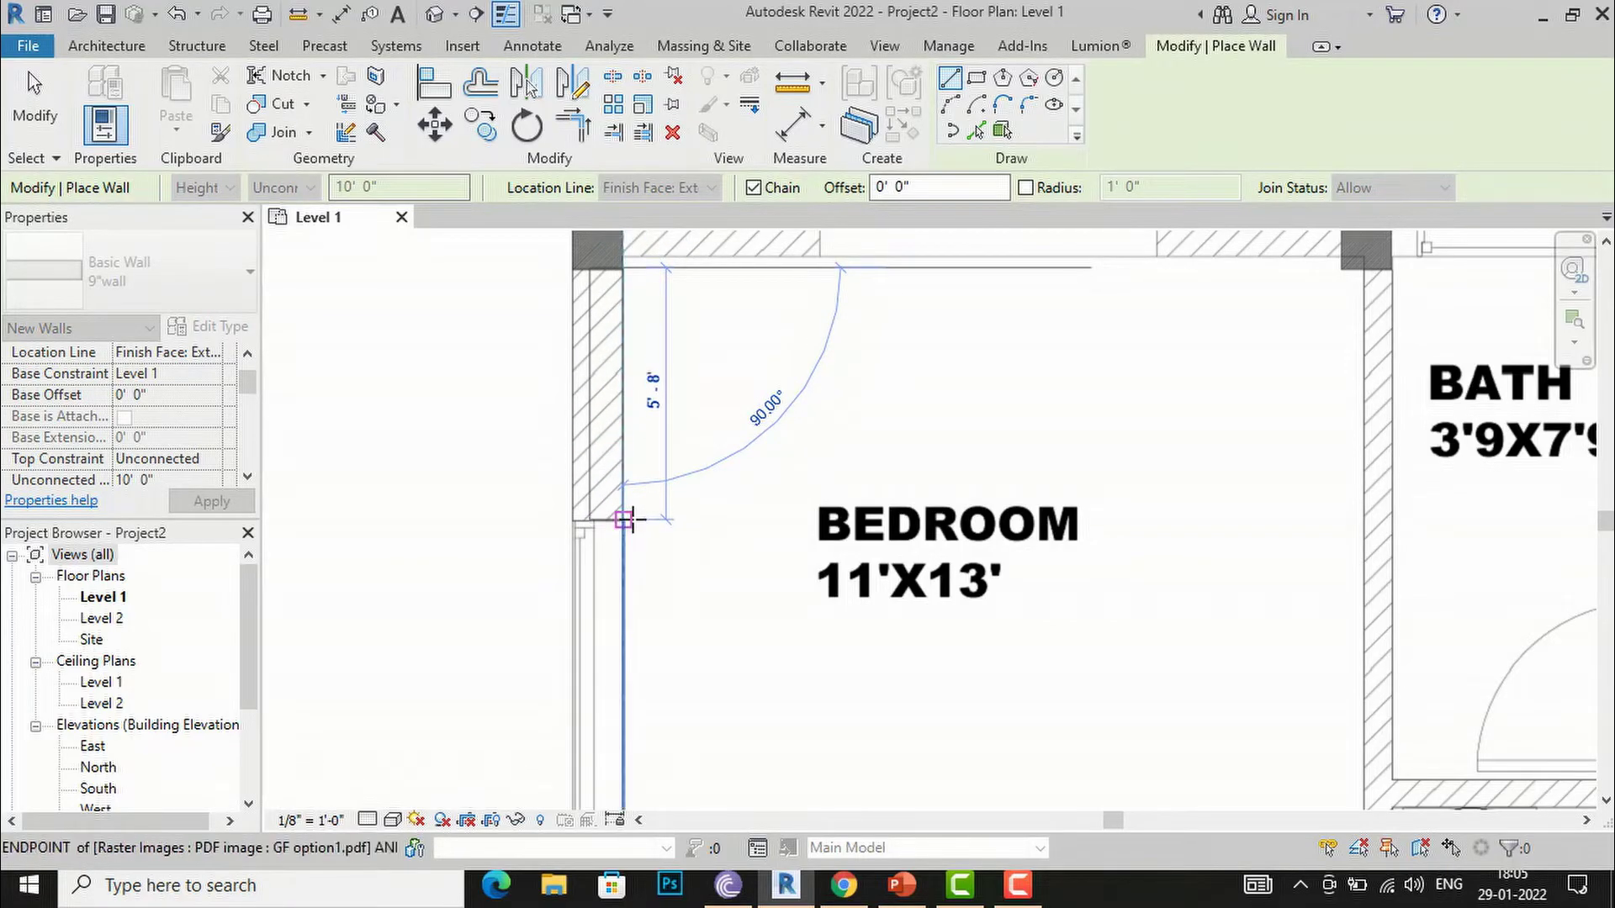
key("Escape")
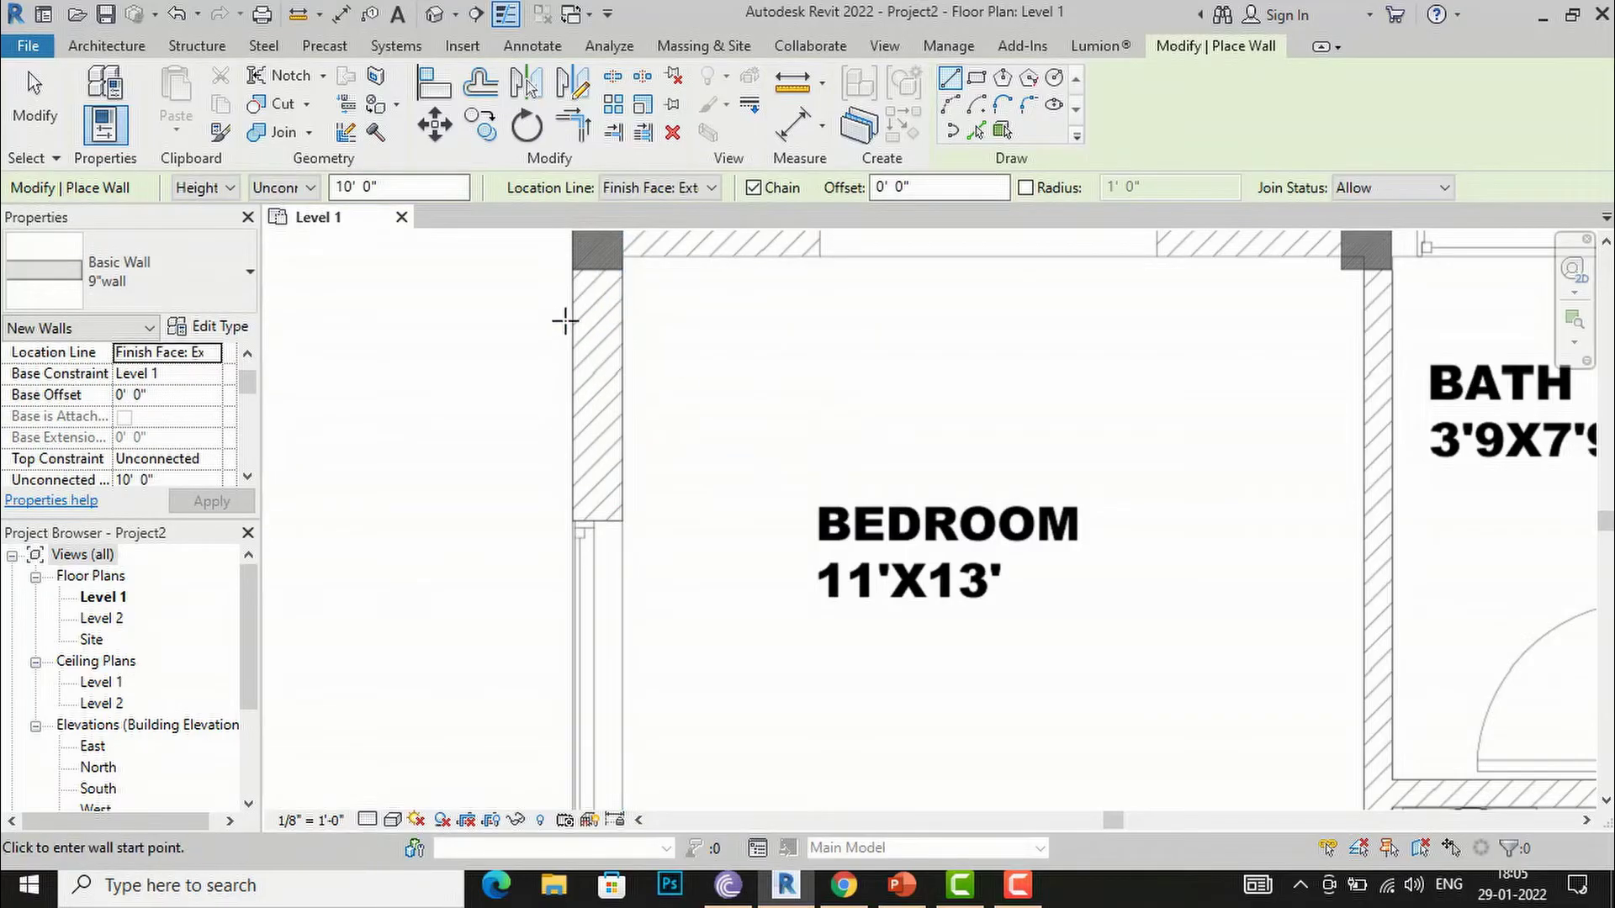
key("Escape")
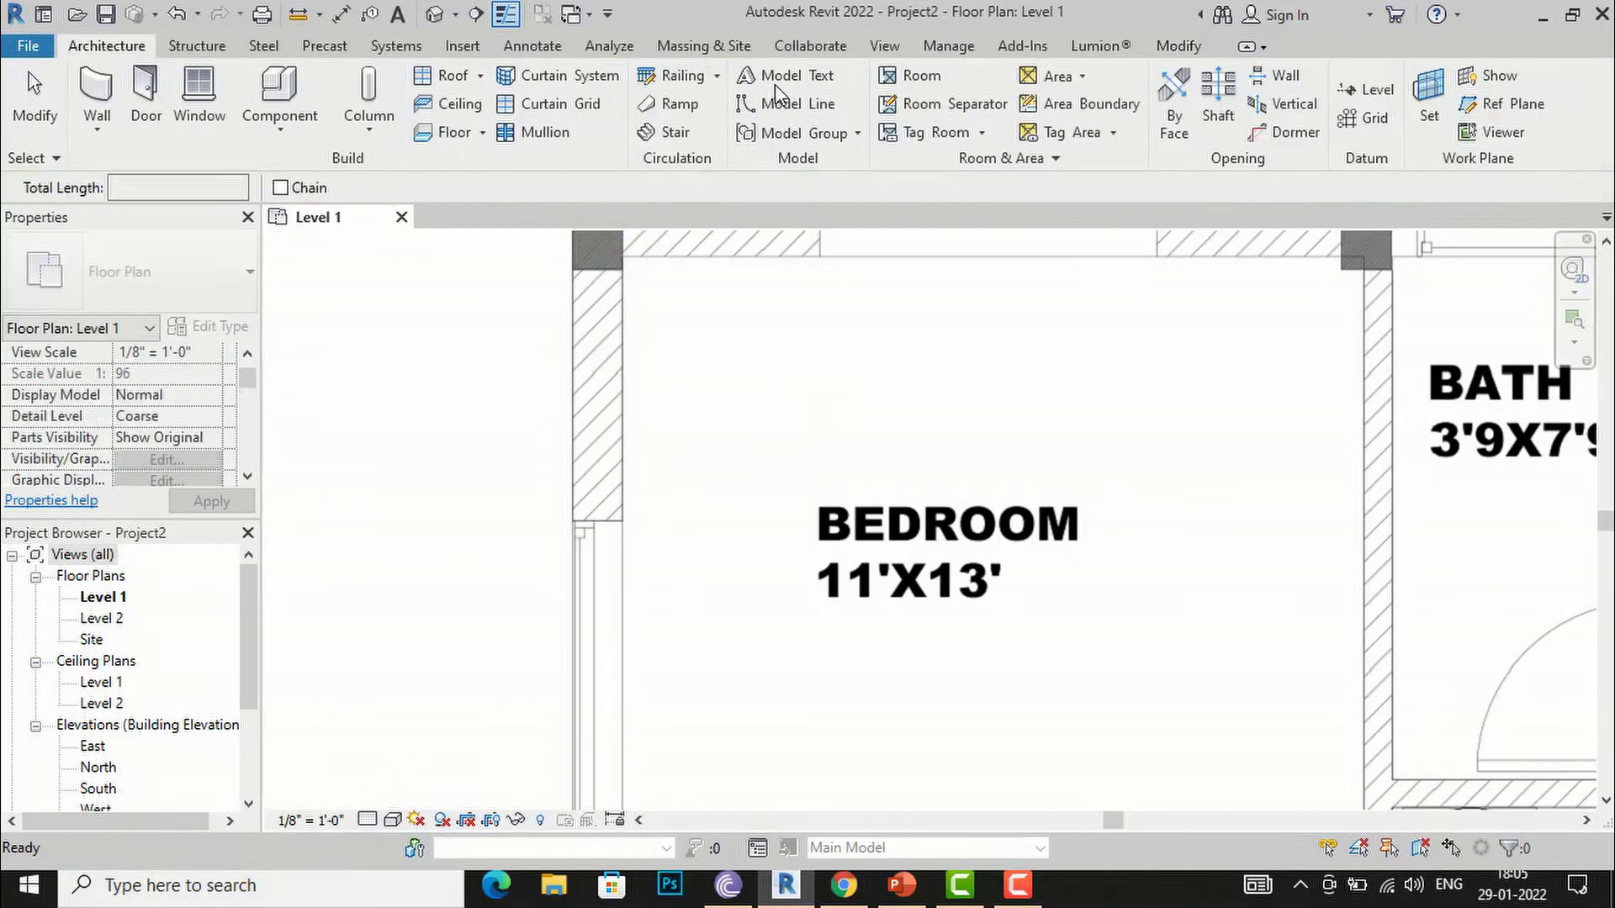
Step: Measure the thickness of the hatched left wall beside the upper-left 11'X13' bedroom
scroll(574, 378, "up", 3)
left_click(569, 374)
left_click(668, 370)
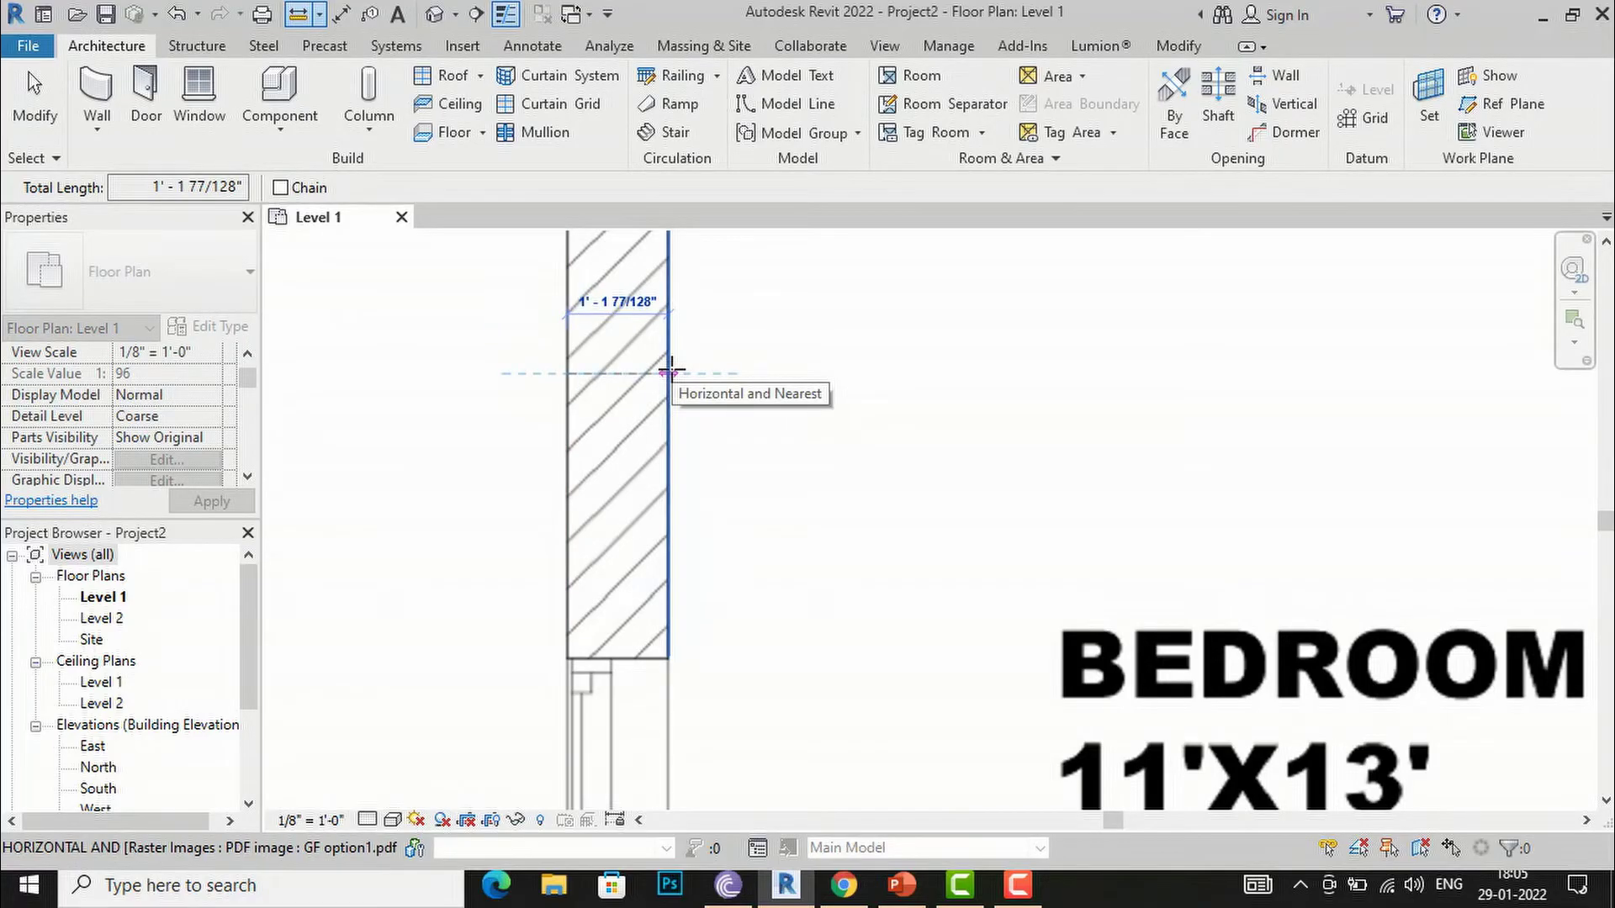
key("Escape")
key("Escape")
Step: Scale the GF option1.pdf image graphically across the left bedroom wall's thickness so that the wall measures 9"
scroll(723, 379, "down", 3)
scroll(569, 411, "down", 1)
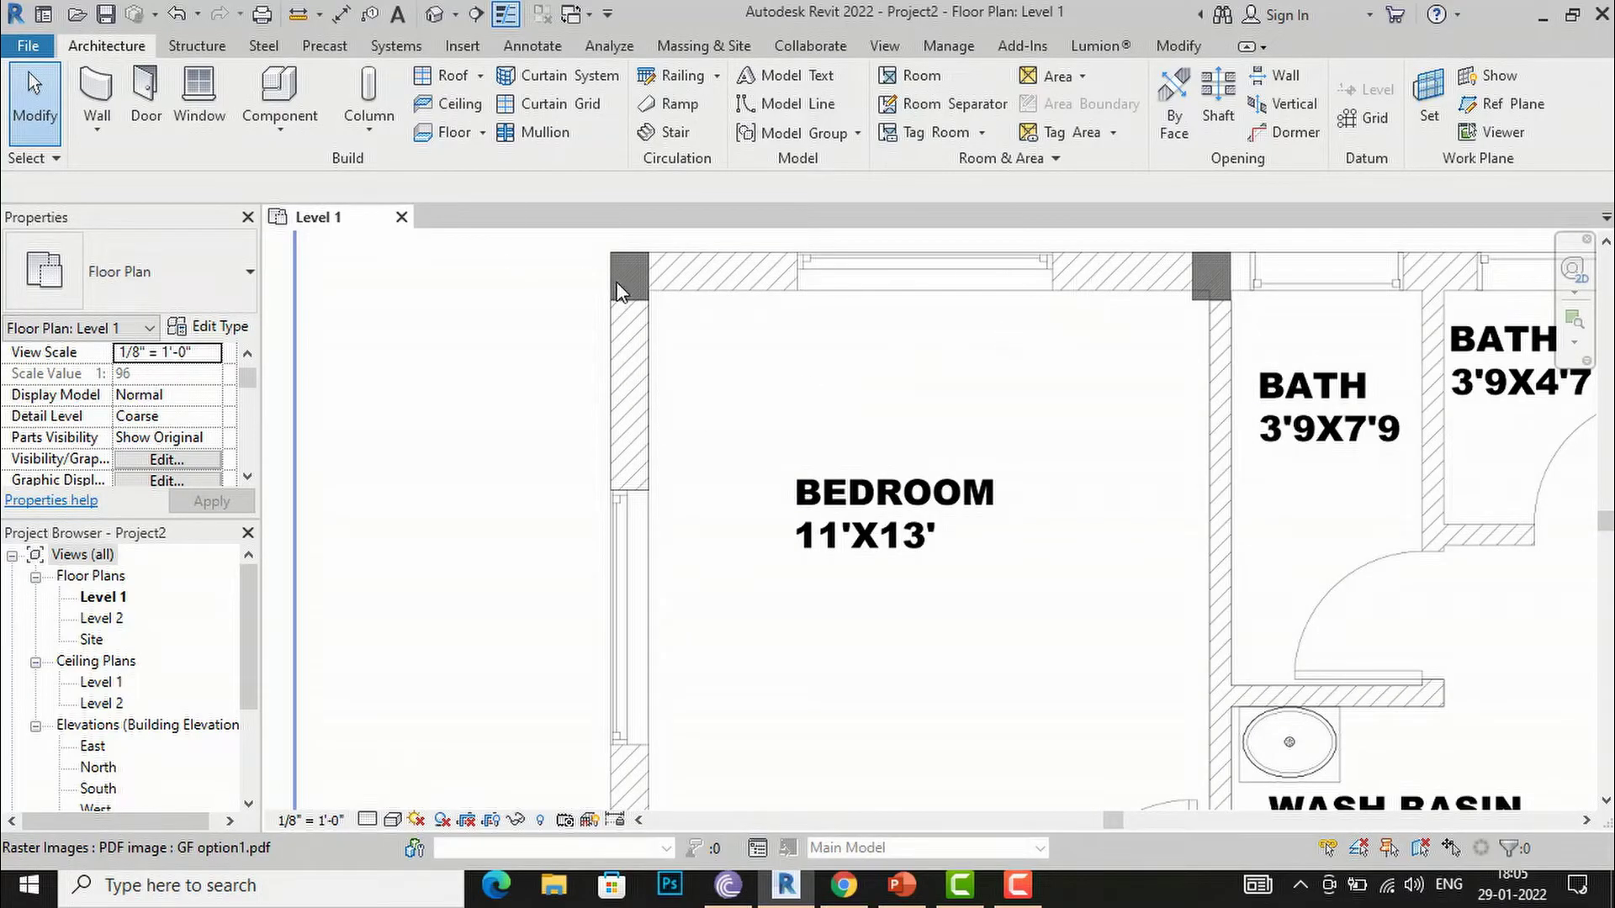
scroll(618, 281, "down", 5)
left_click(594, 357)
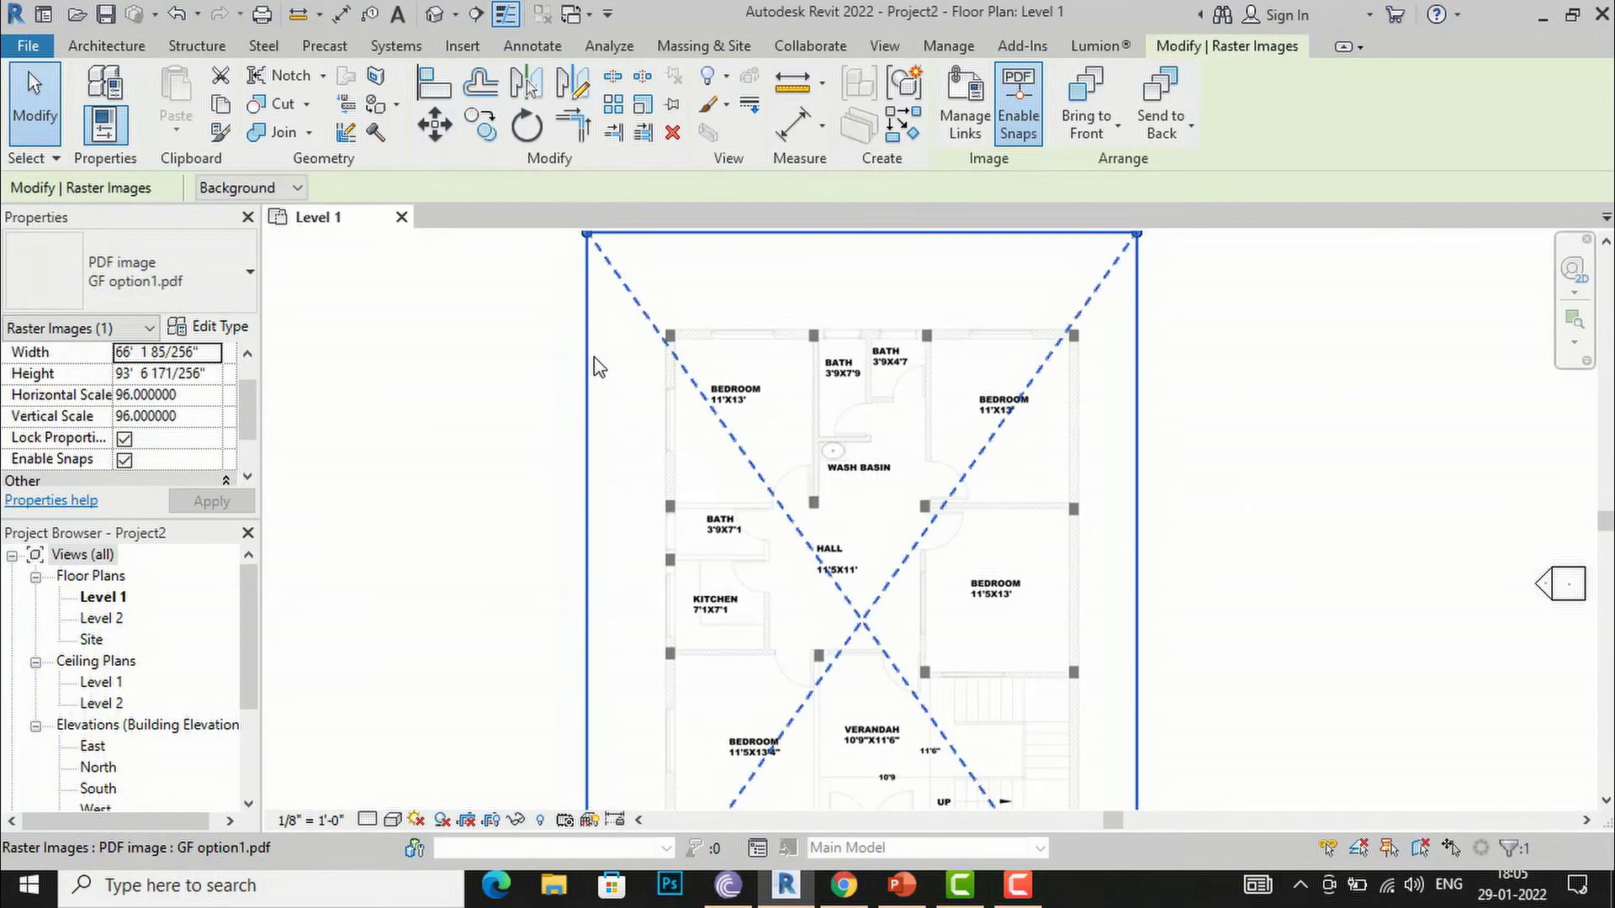
left_click(641, 107)
scroll(674, 379, "up", 6)
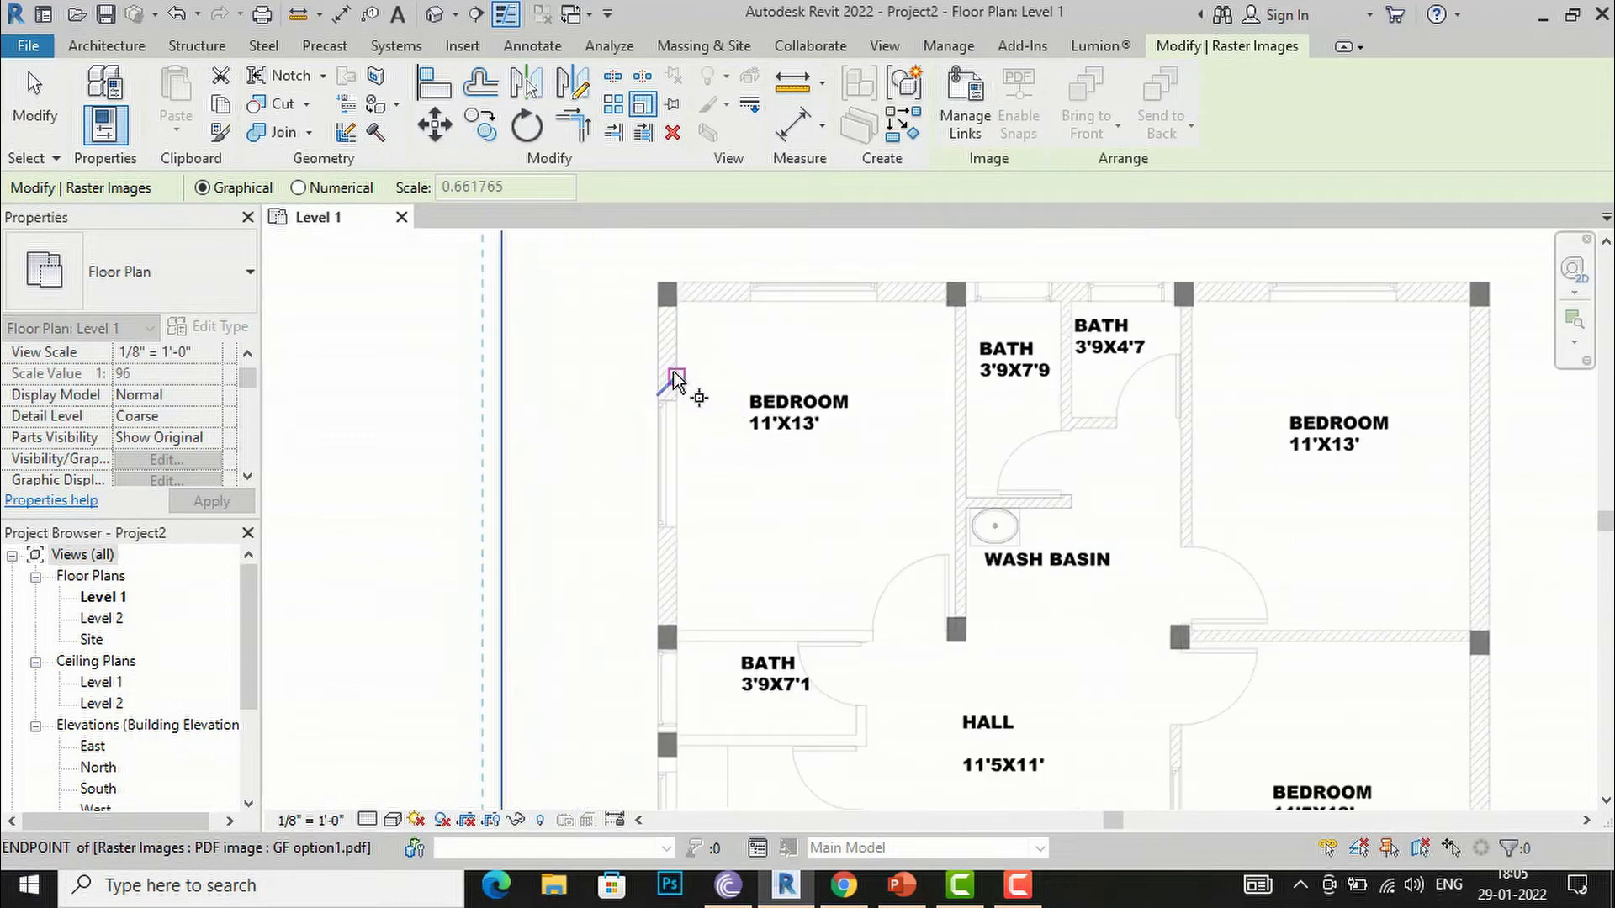
scroll(674, 378, "up", 3)
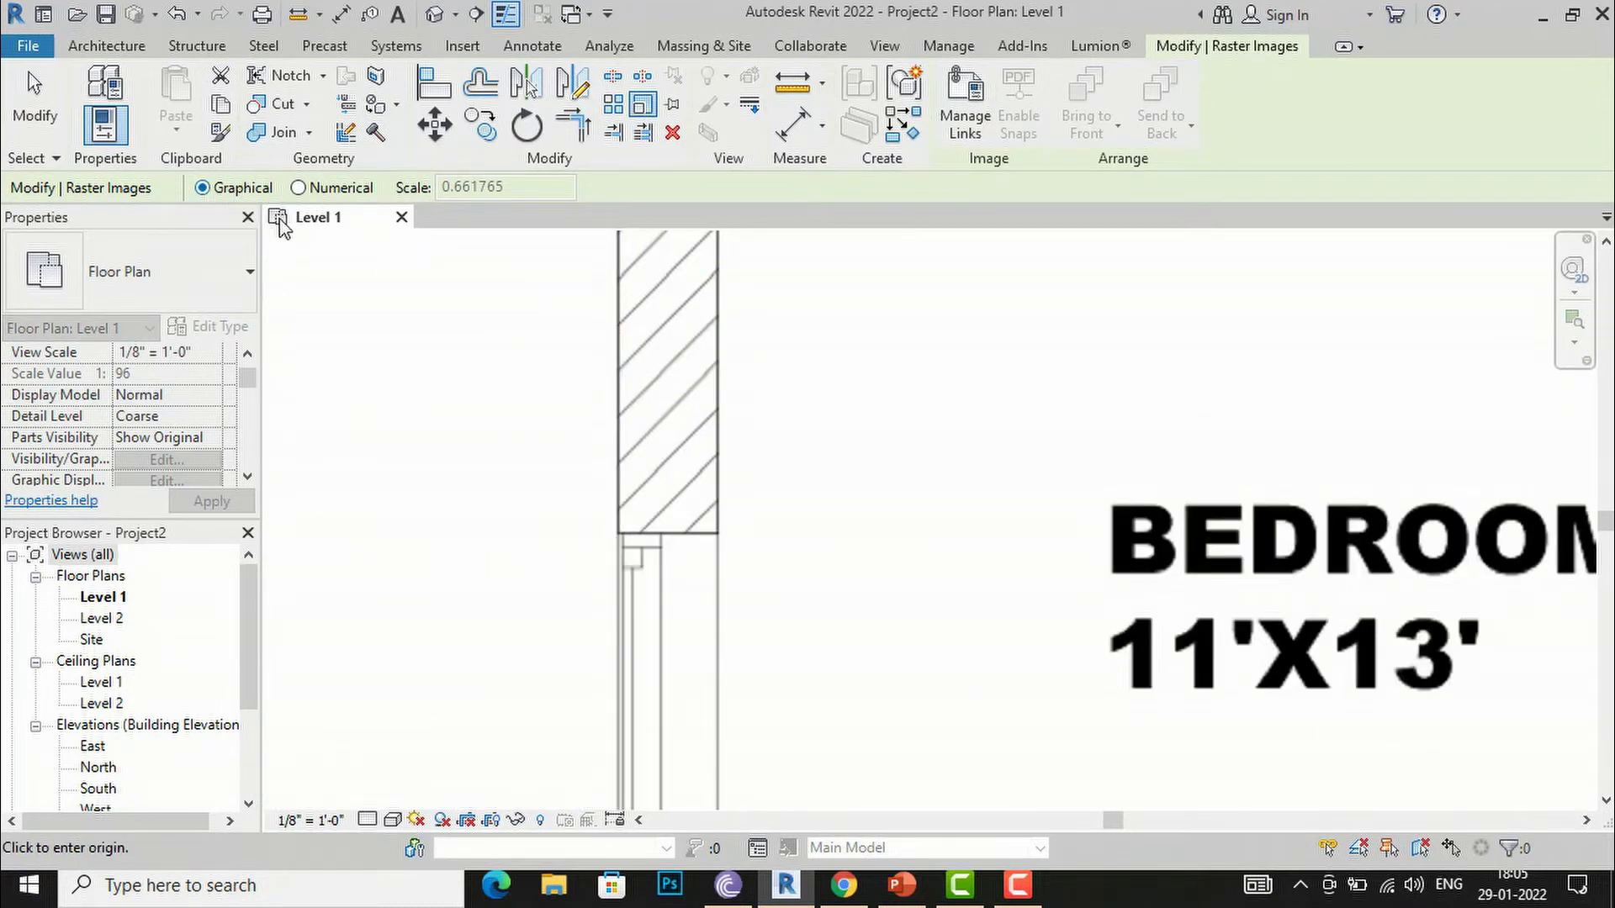
left_click(618, 392)
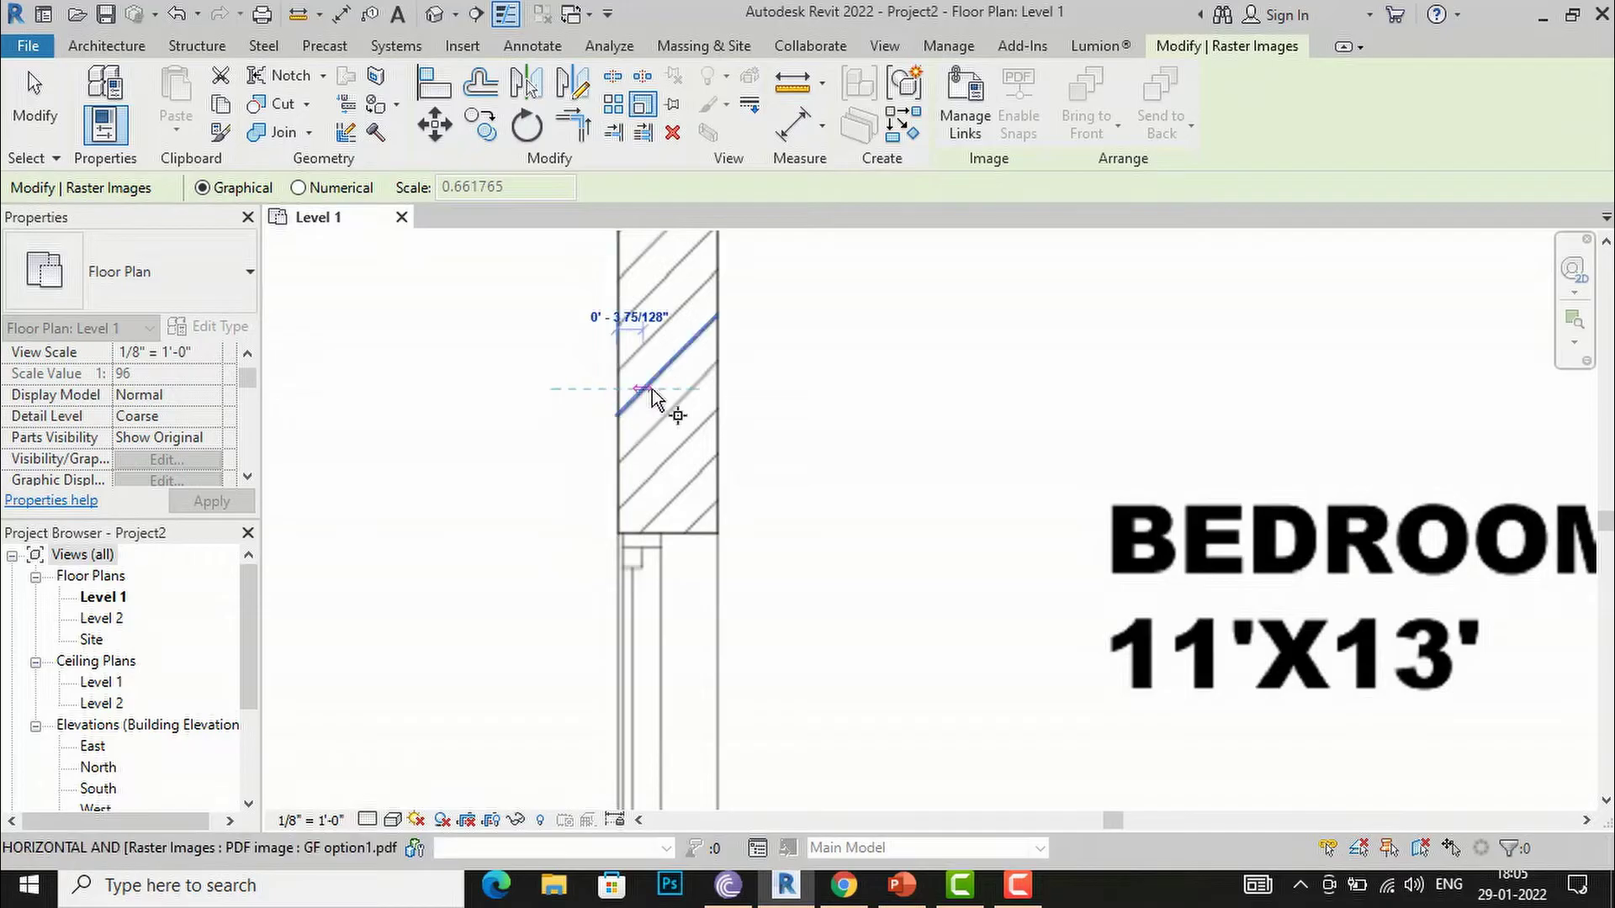
left_click(717, 392)
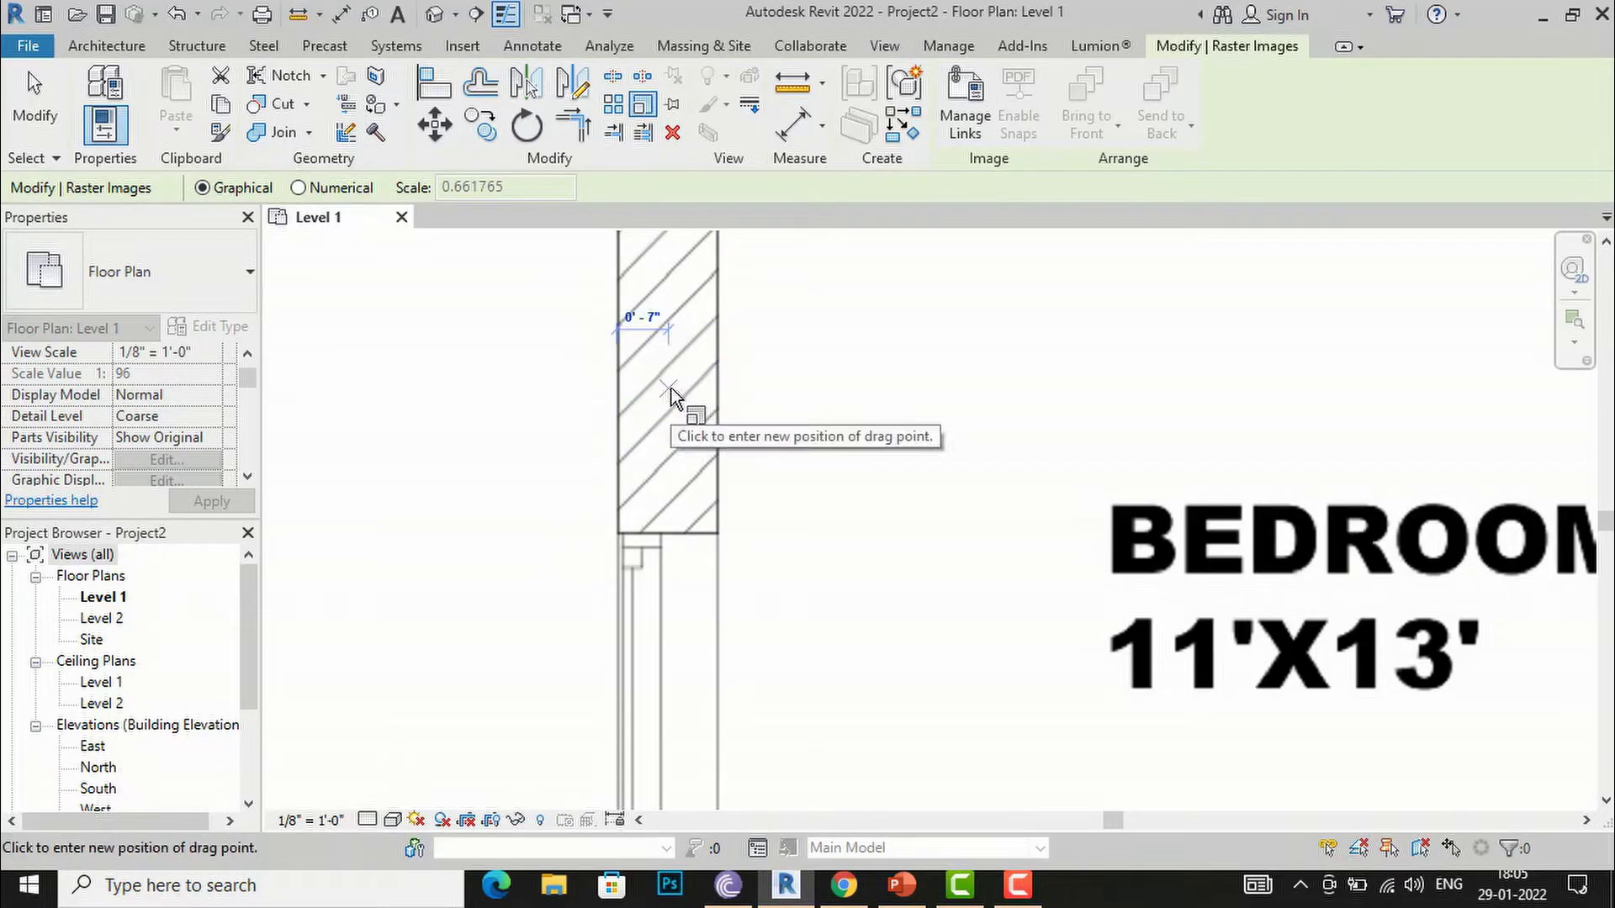
type("9")
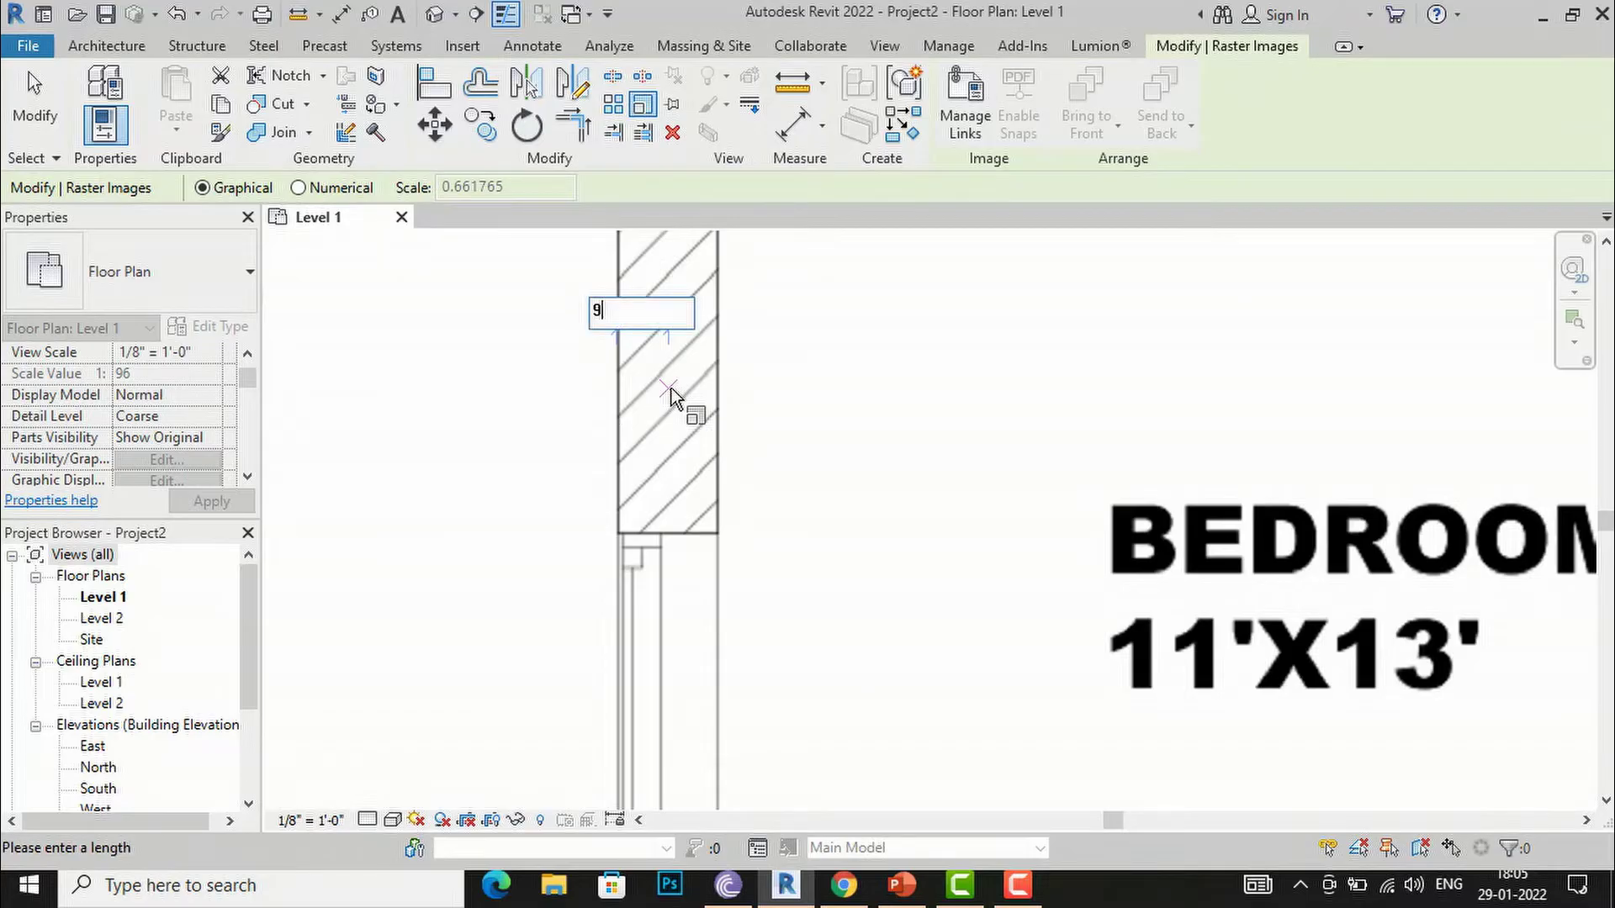
type("\"")
key("Return")
scroll(608, 397, "down", 15)
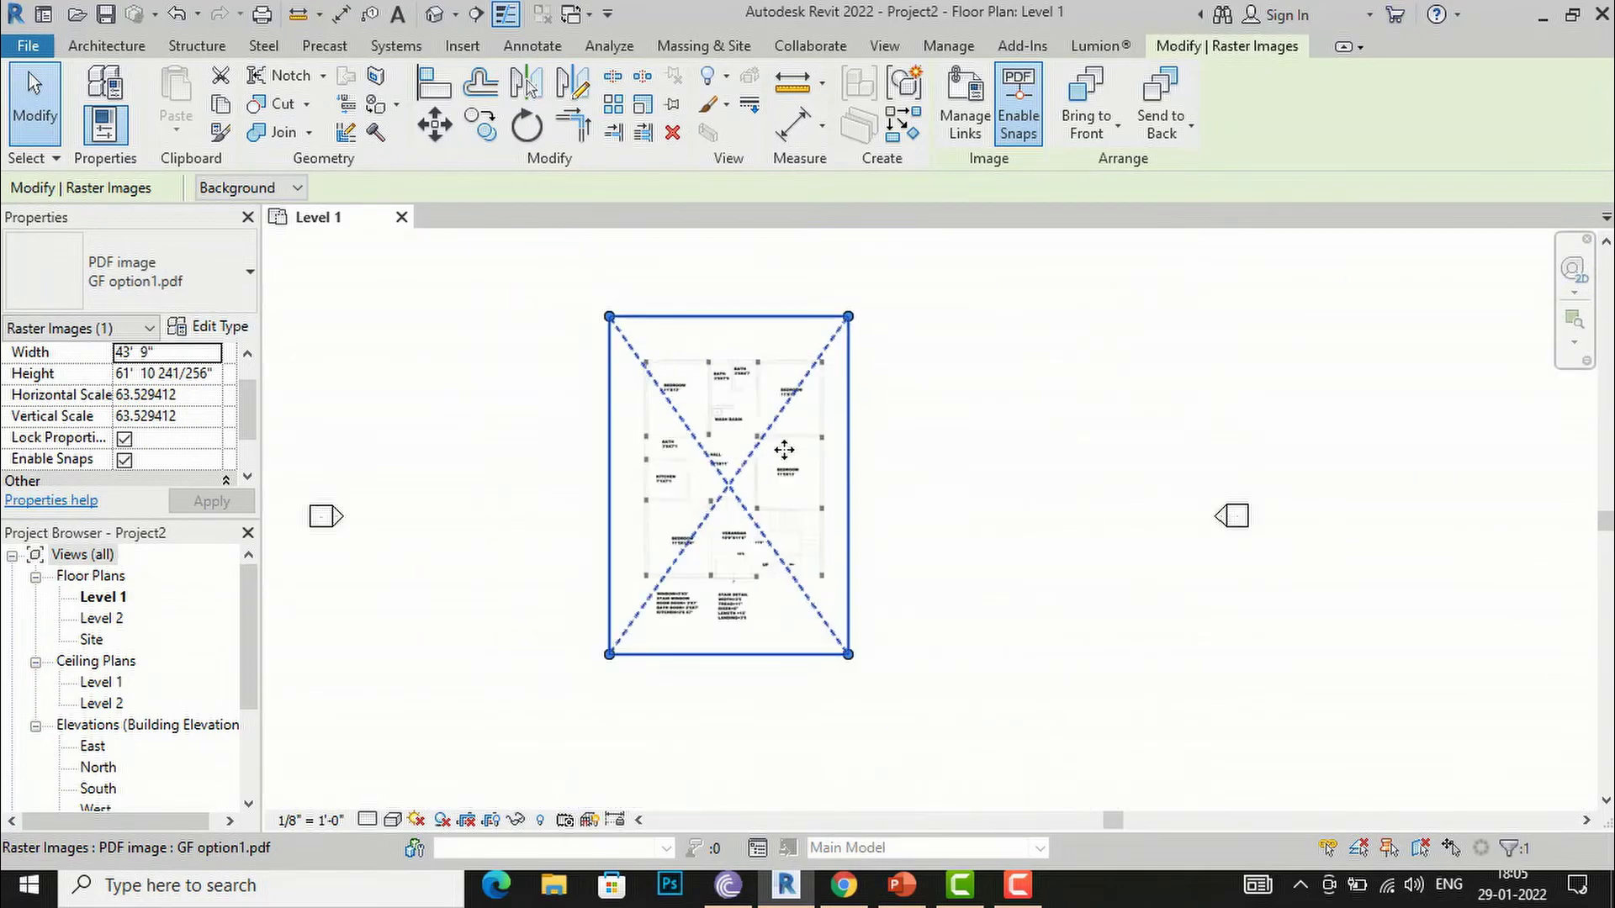
scroll(783, 450, "up", 10)
scroll(634, 523, "down", 3)
key("Escape")
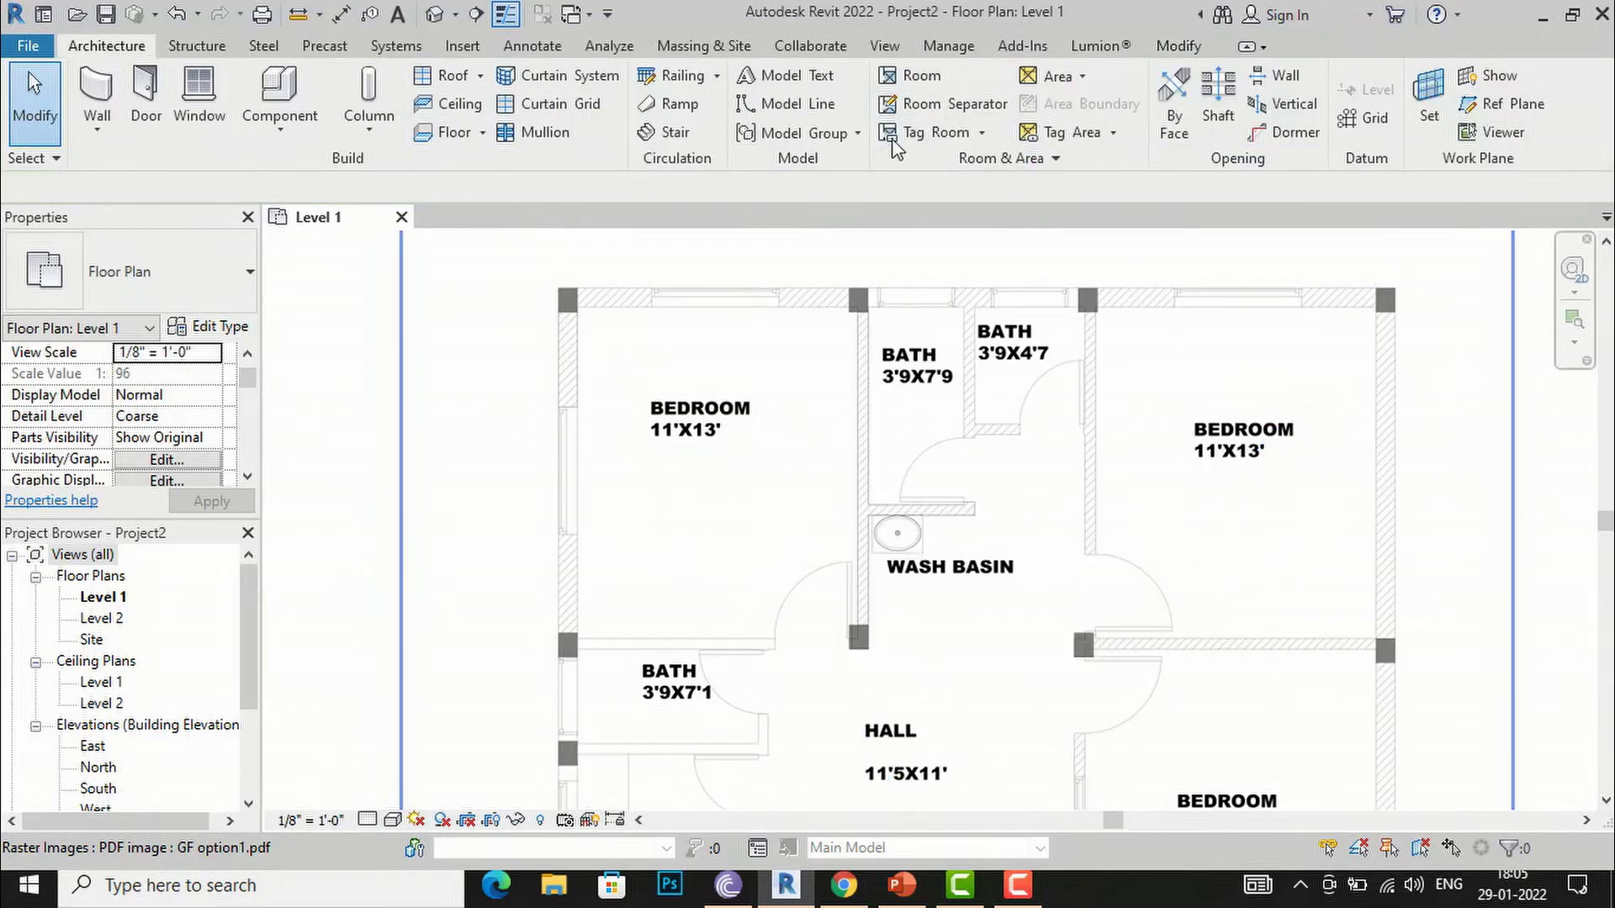
Step: Measure the left bedroom wall's thickness again on the rescaled plan
left_click(566, 303)
left_click(797, 96)
scroll(551, 363, "up", 8)
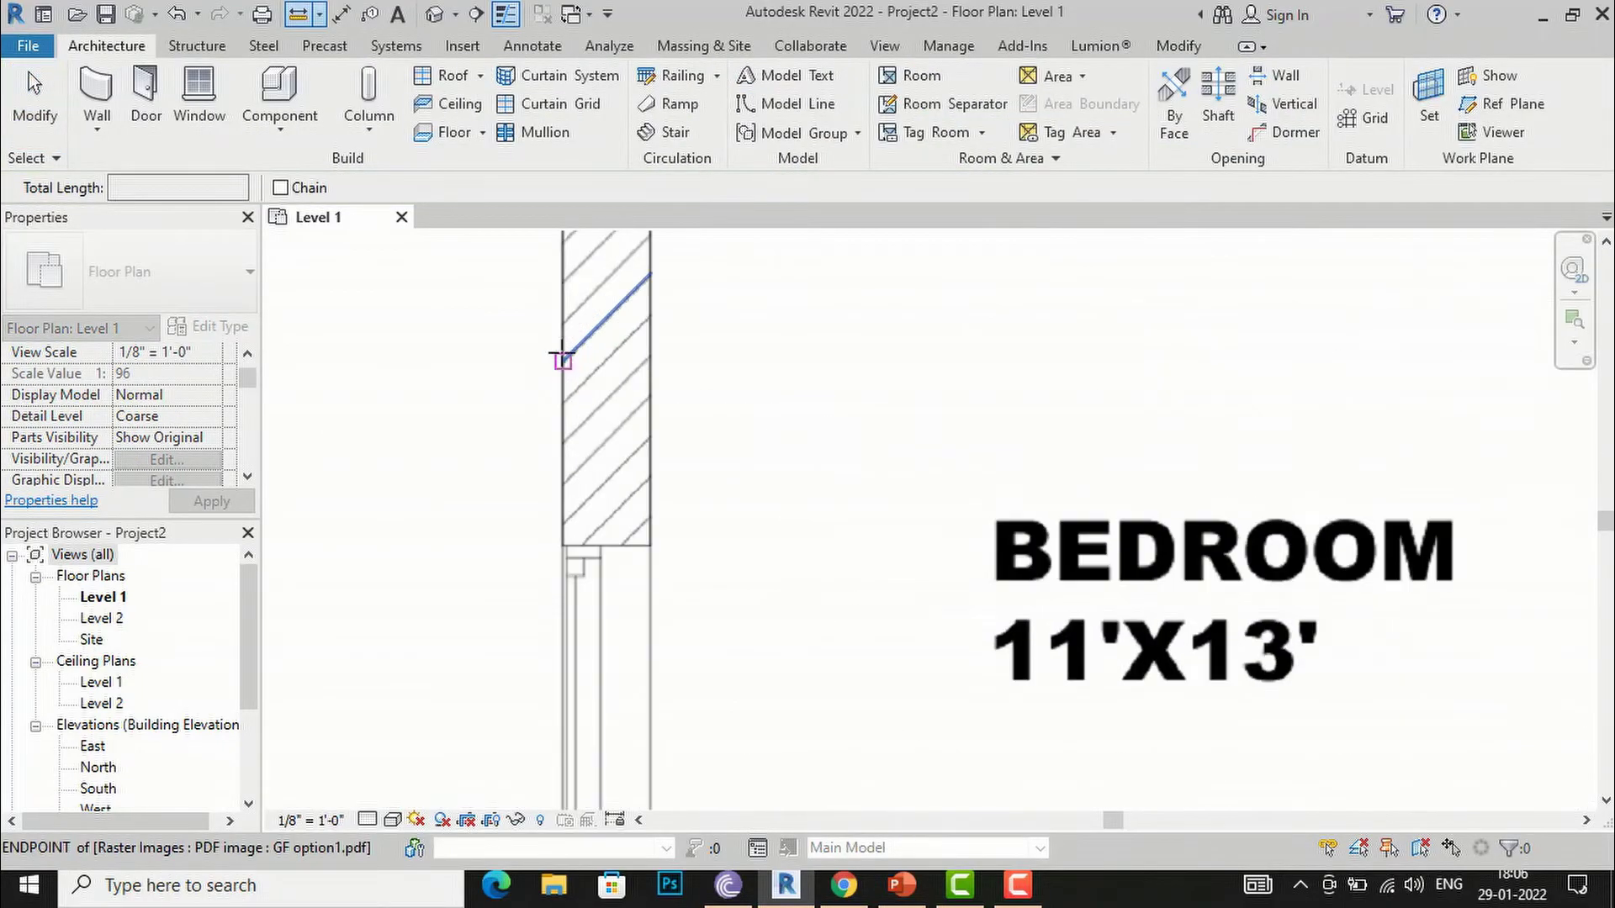
left_click(559, 333)
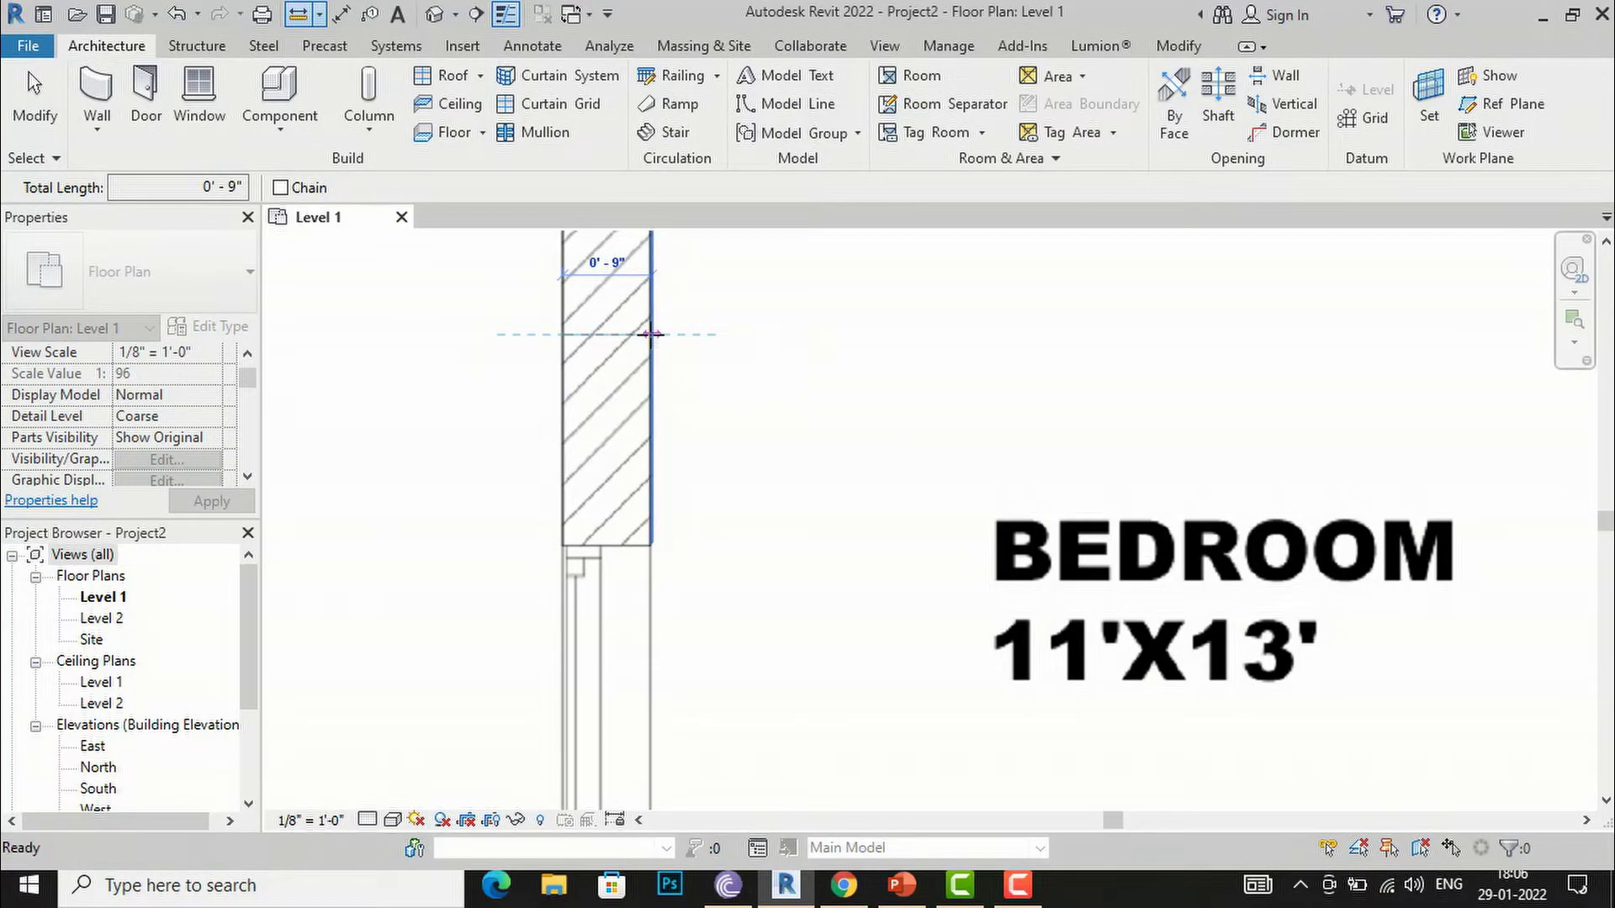
key("Escape")
key("Escape")
Step: Draw a 9"wall down the plan's left side from the upper-left column's lower inner corner to the lower-left column's bottom edge
scroll(559, 461, "down", 5)
scroll(538, 380, "down", 2)
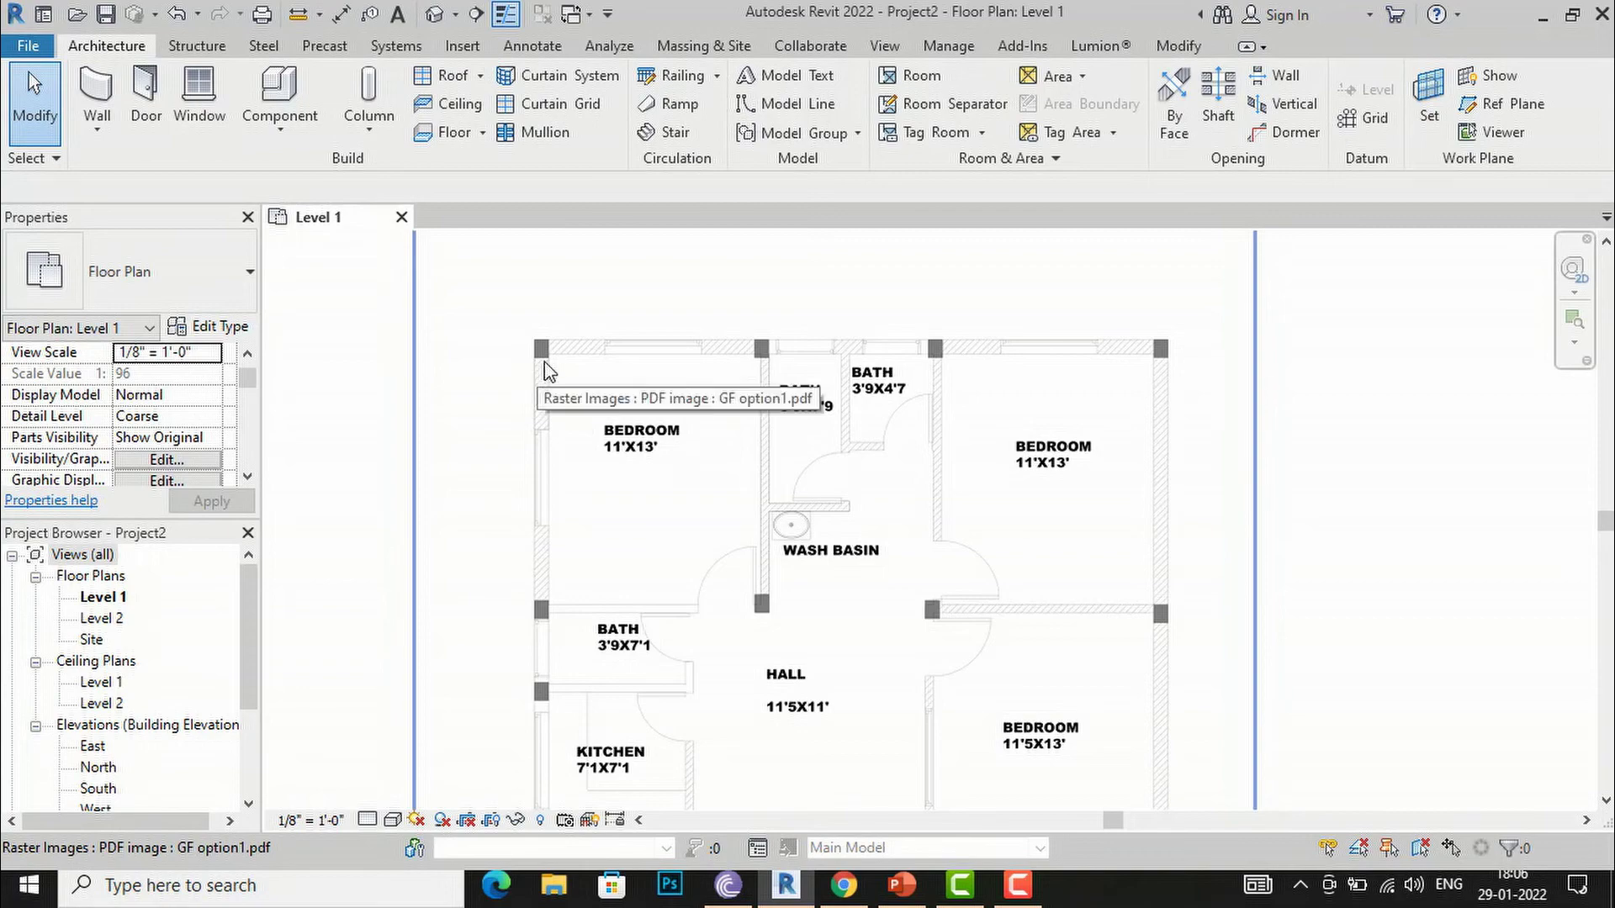
left_click(105, 92)
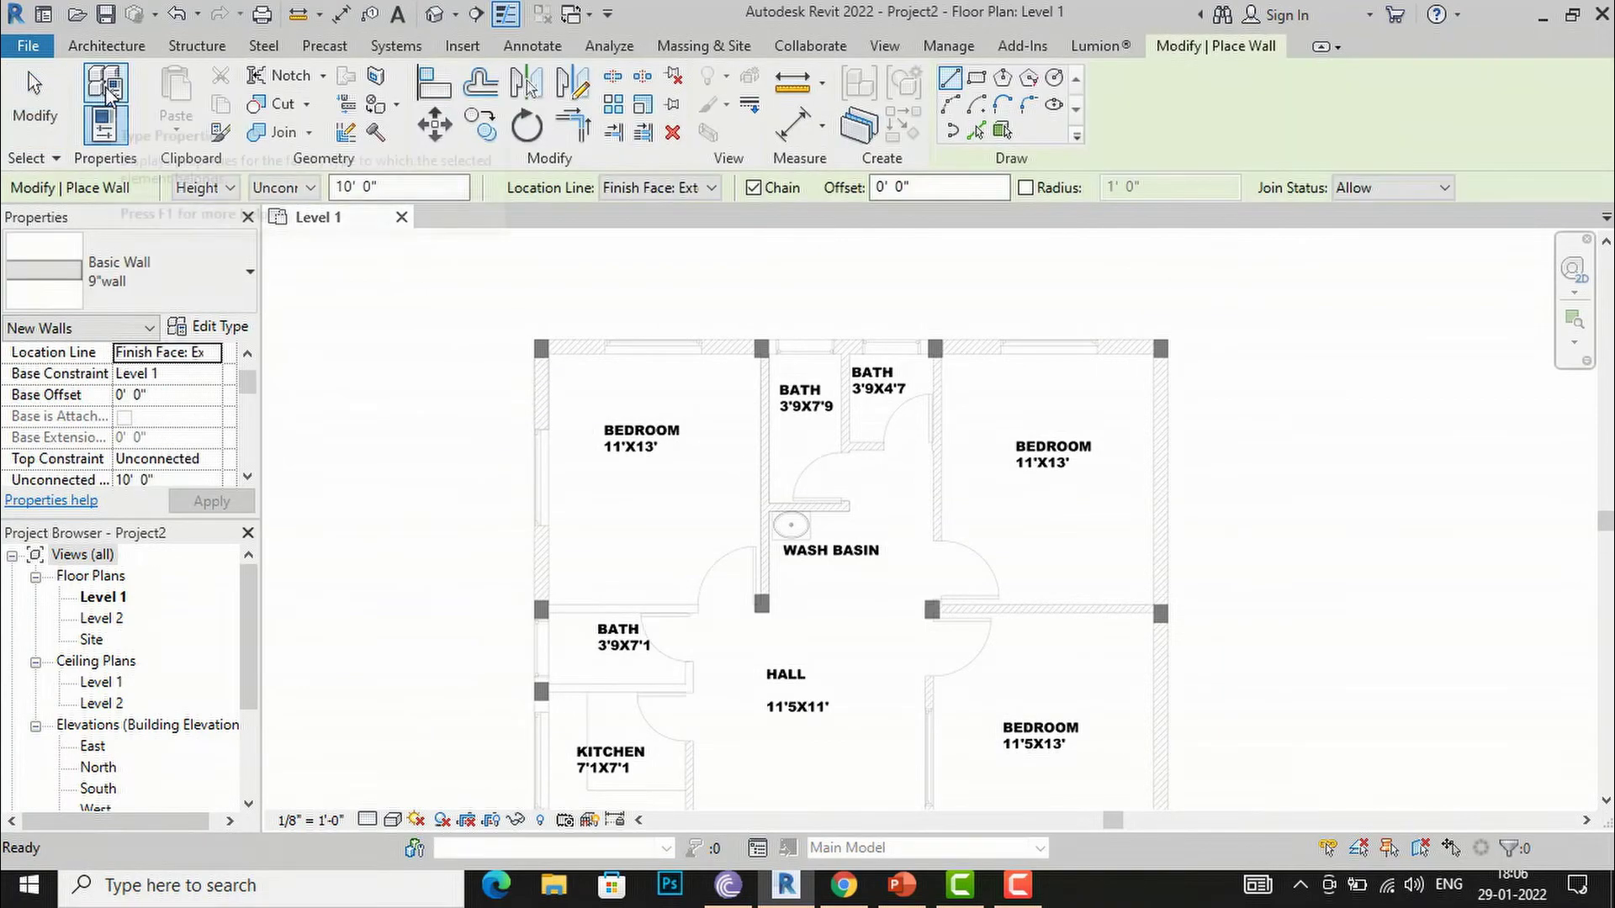
scroll(541, 347, "up", 5)
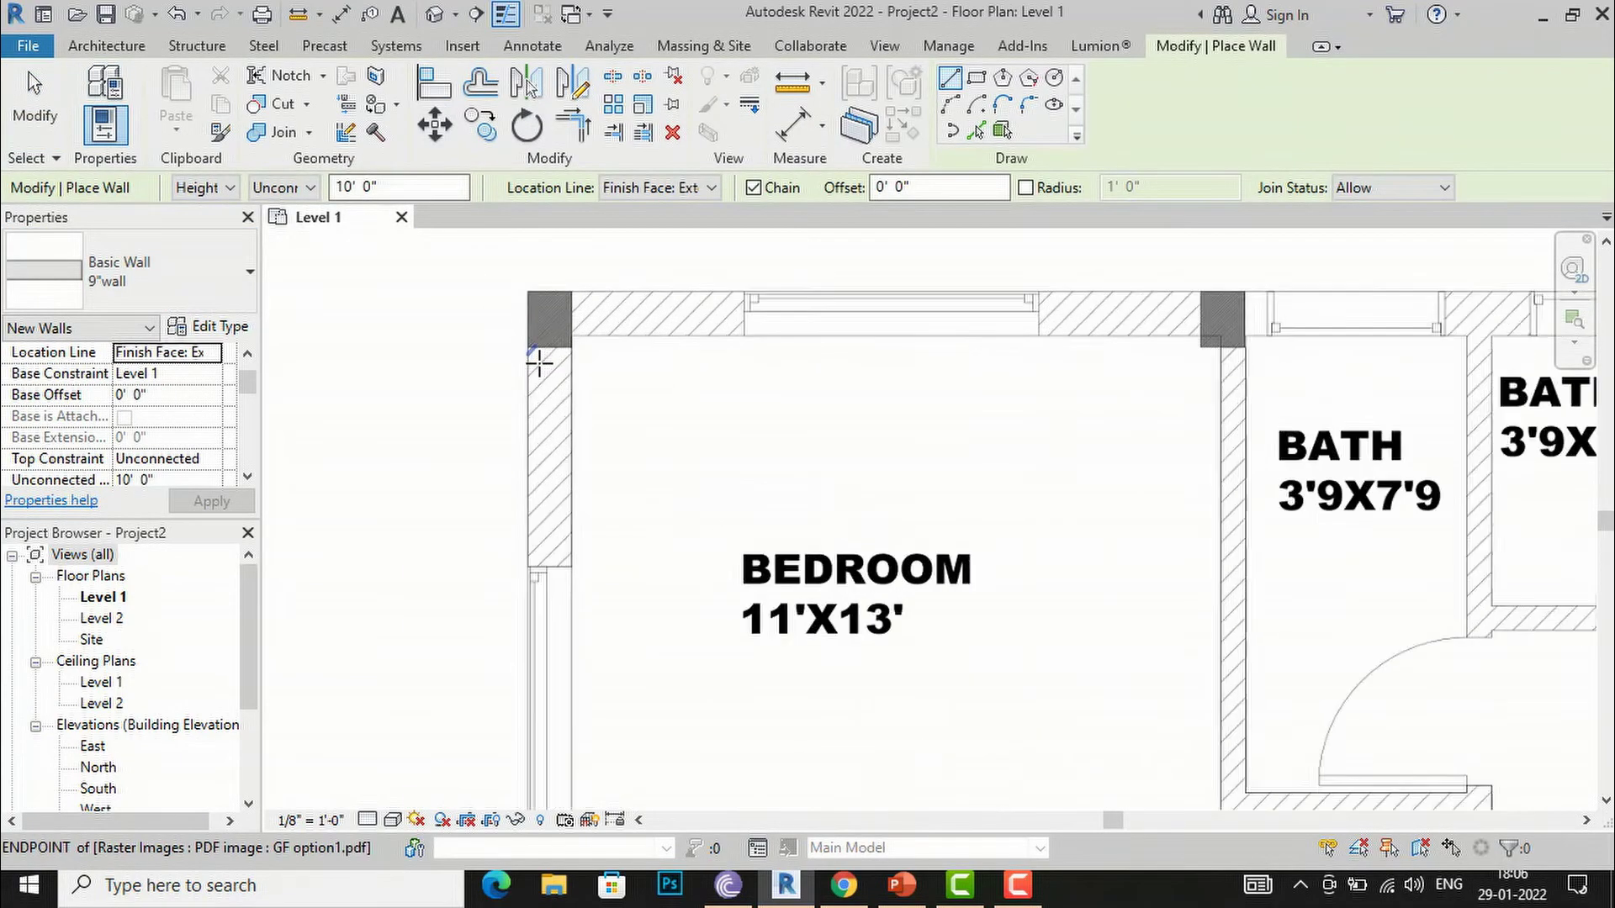
left_click(581, 340)
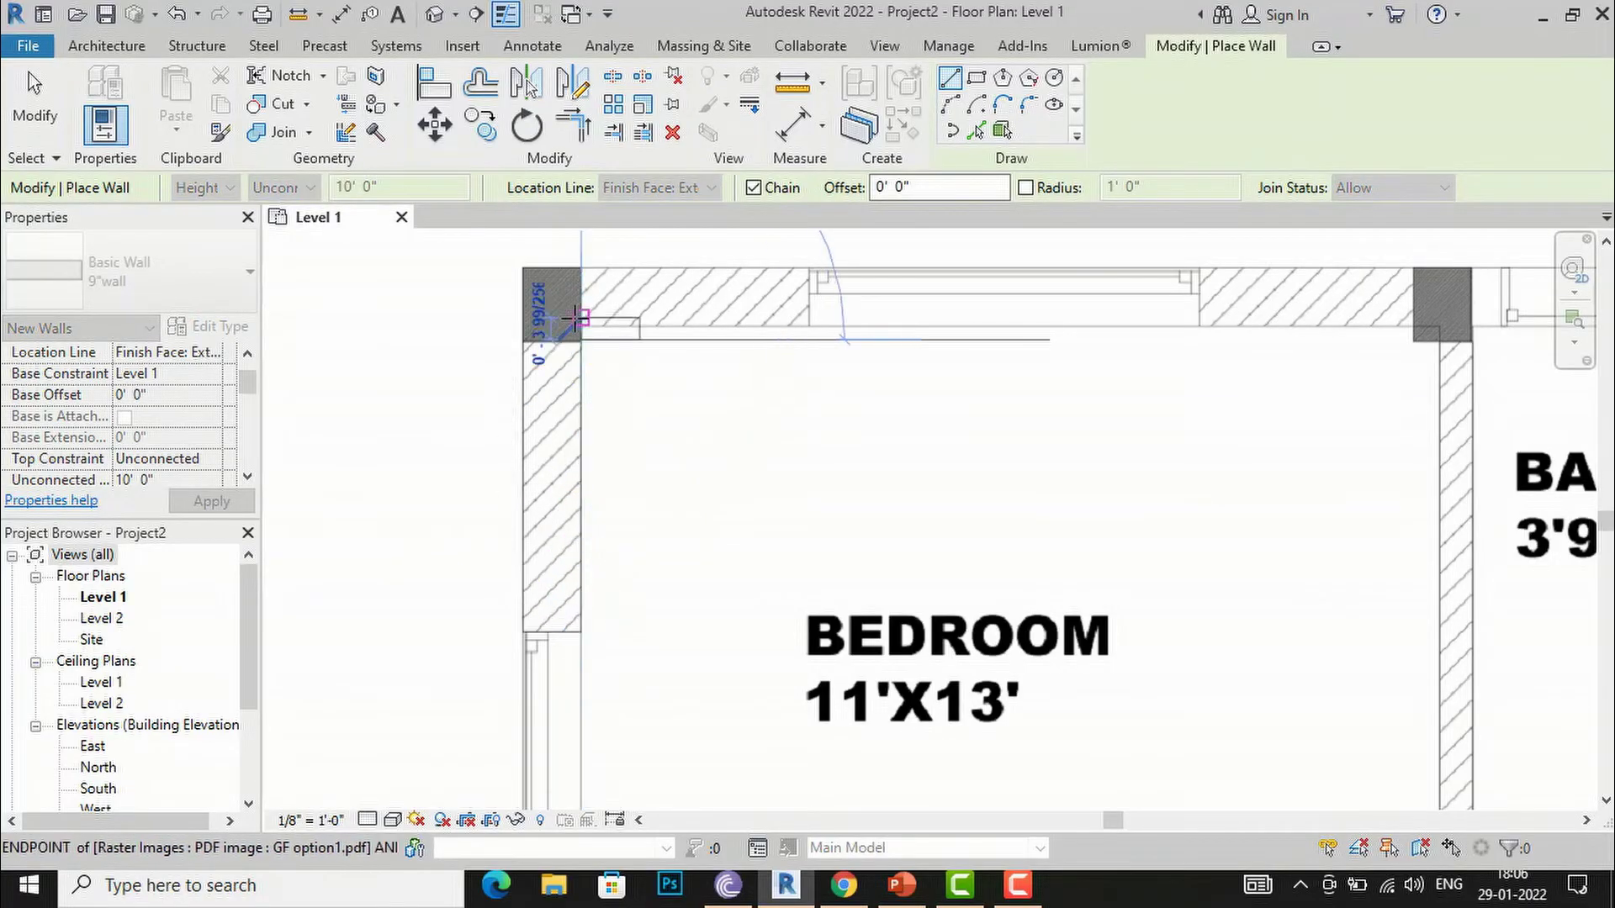
scroll(577, 320, "down", 5)
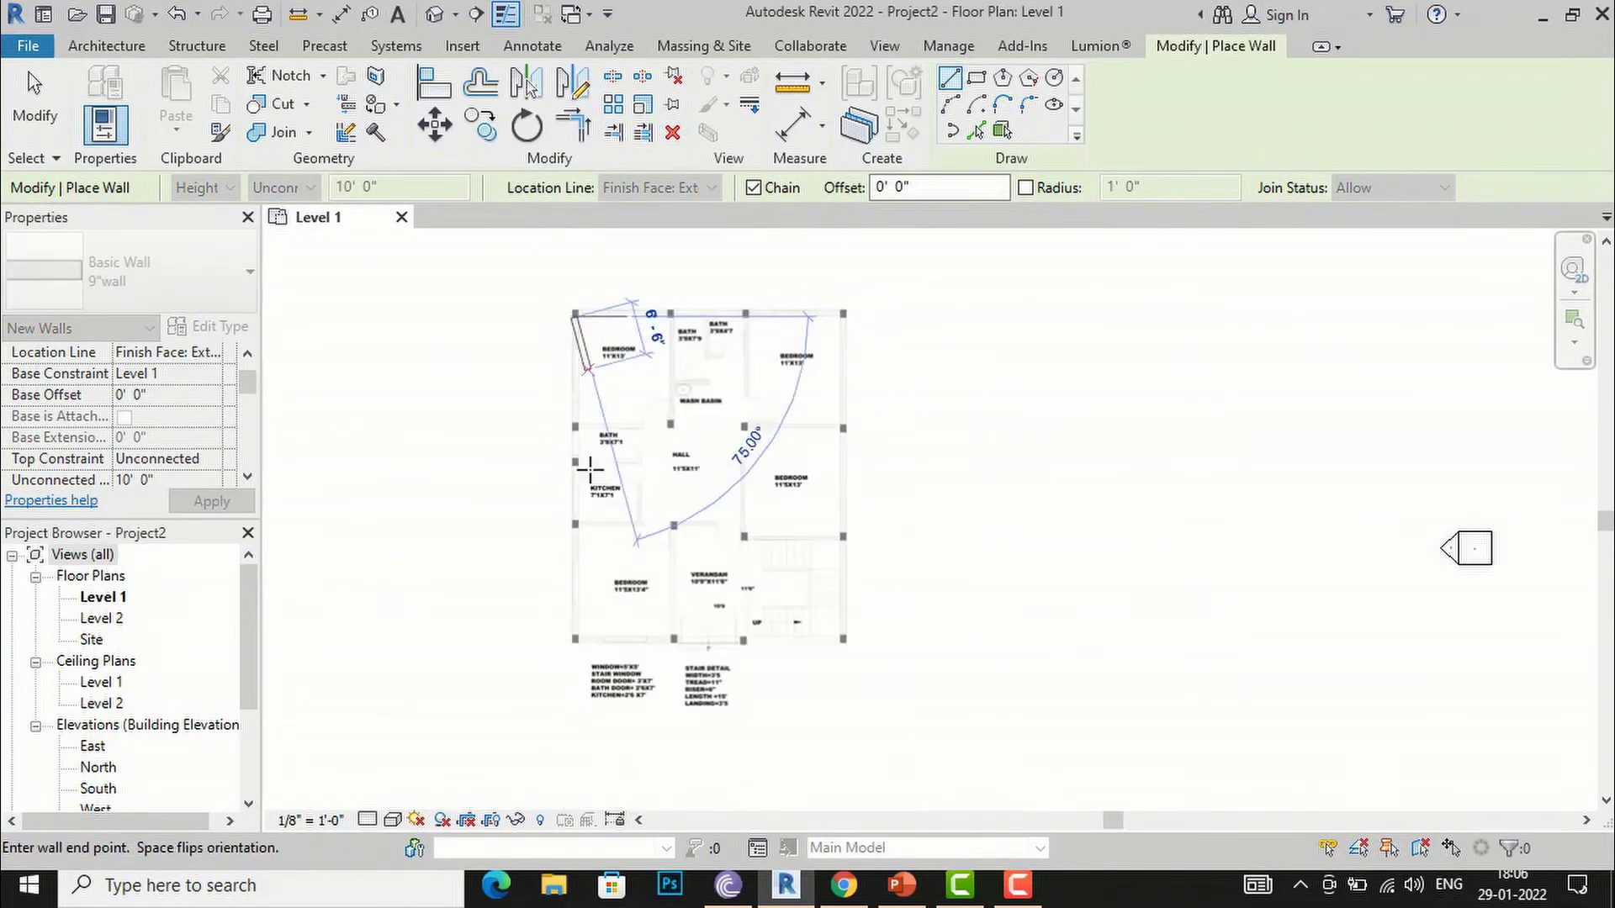
scroll(572, 643, "up", 5)
scroll(570, 646, "up", 3)
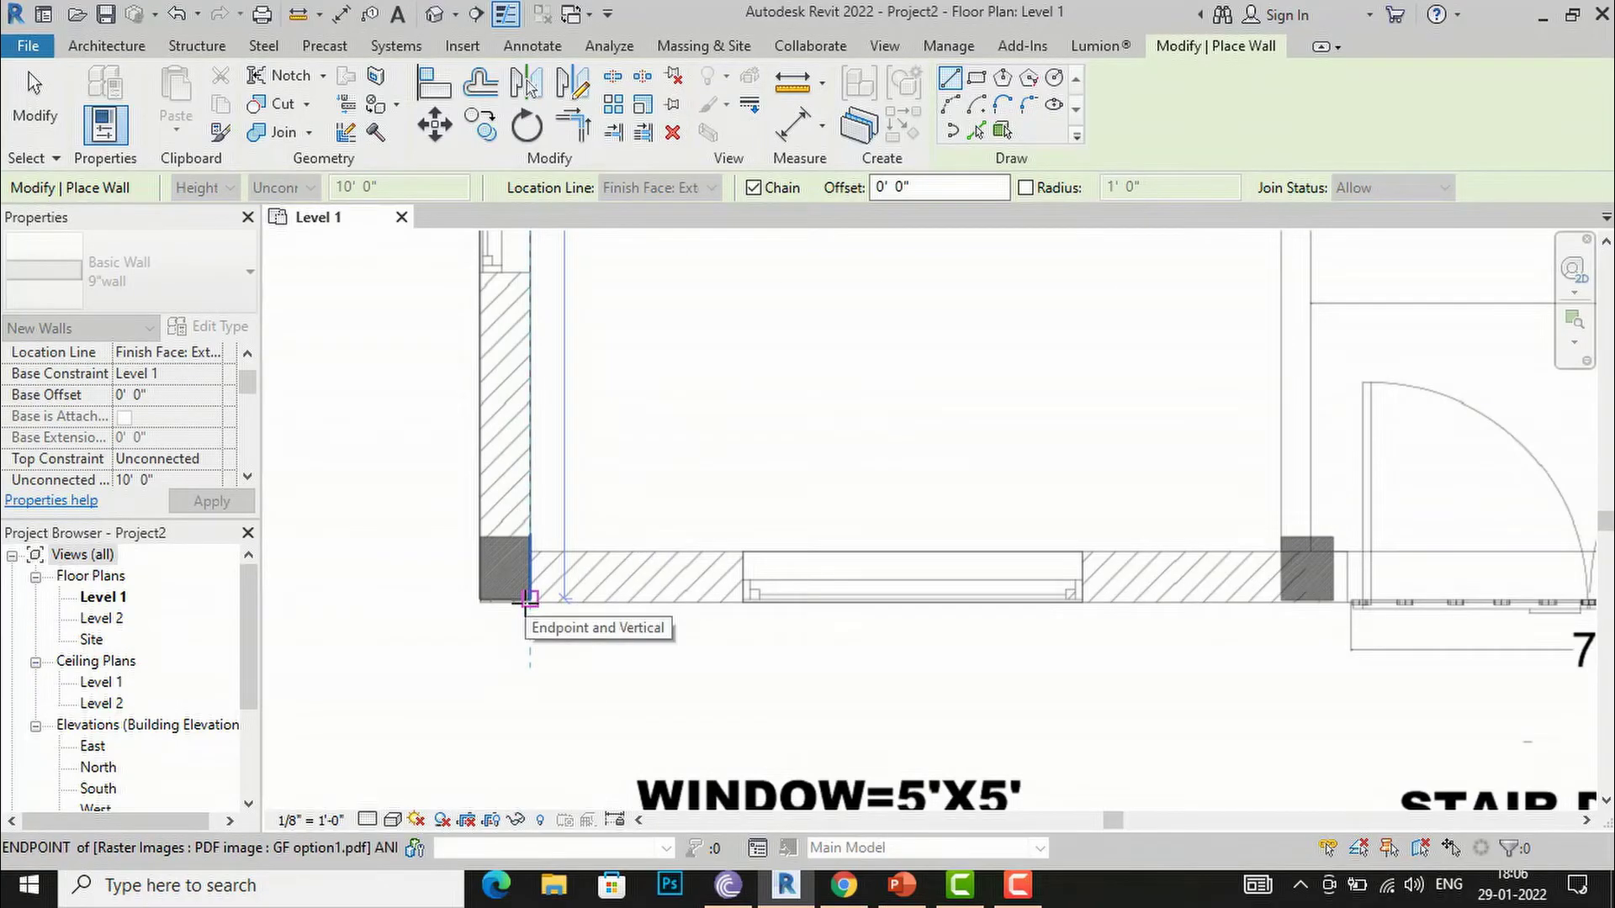
scroll(529, 598, "up", 3)
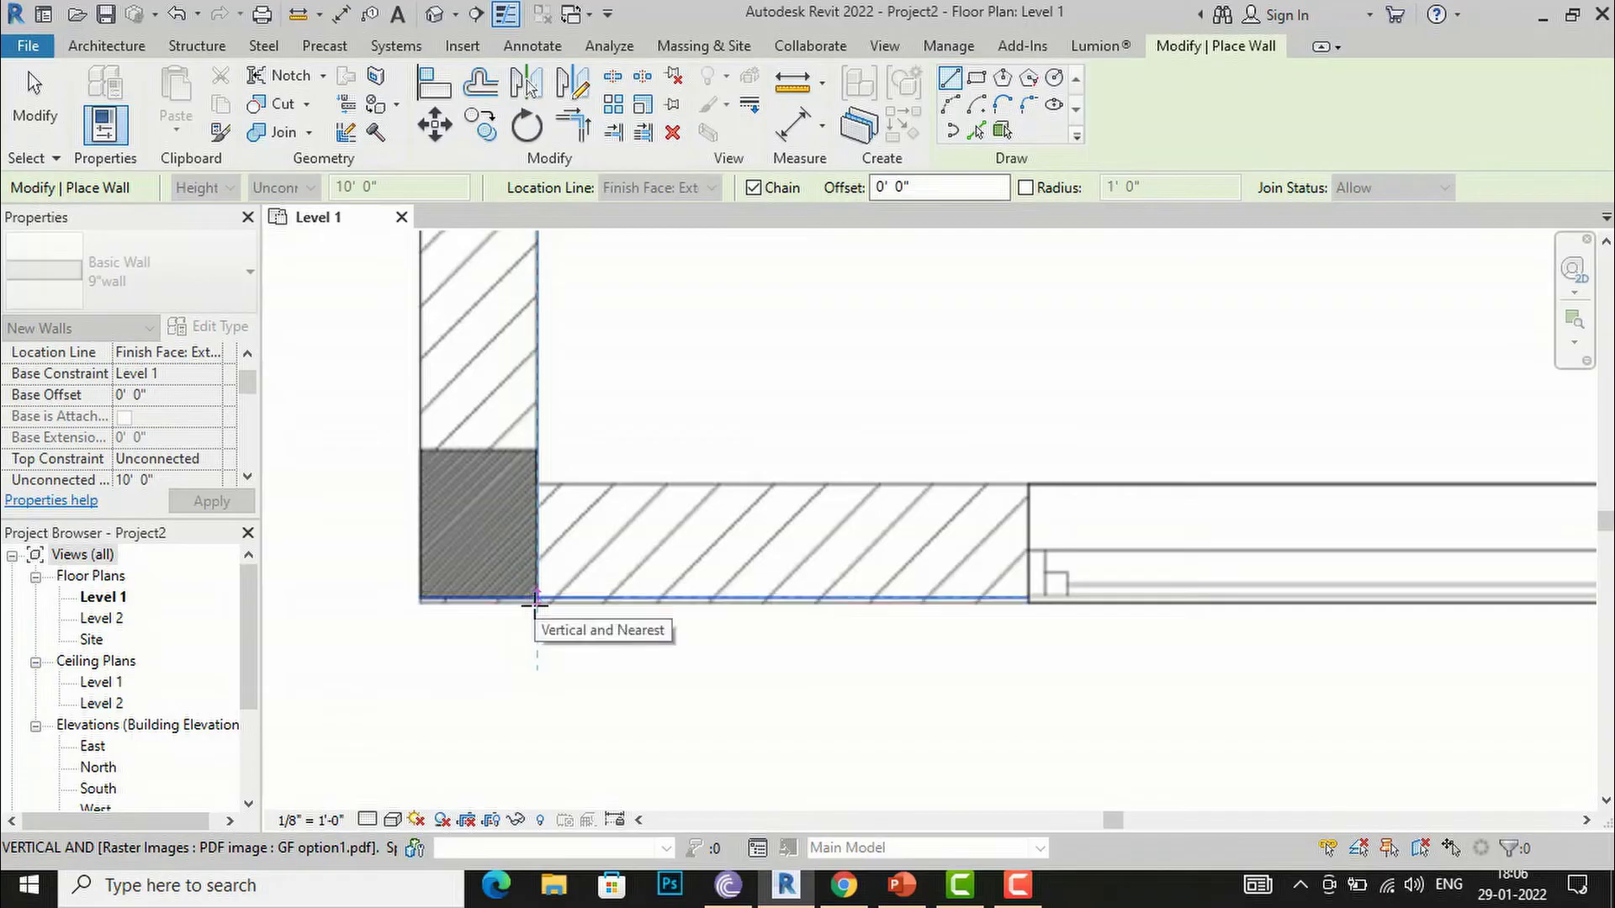
key("Escape")
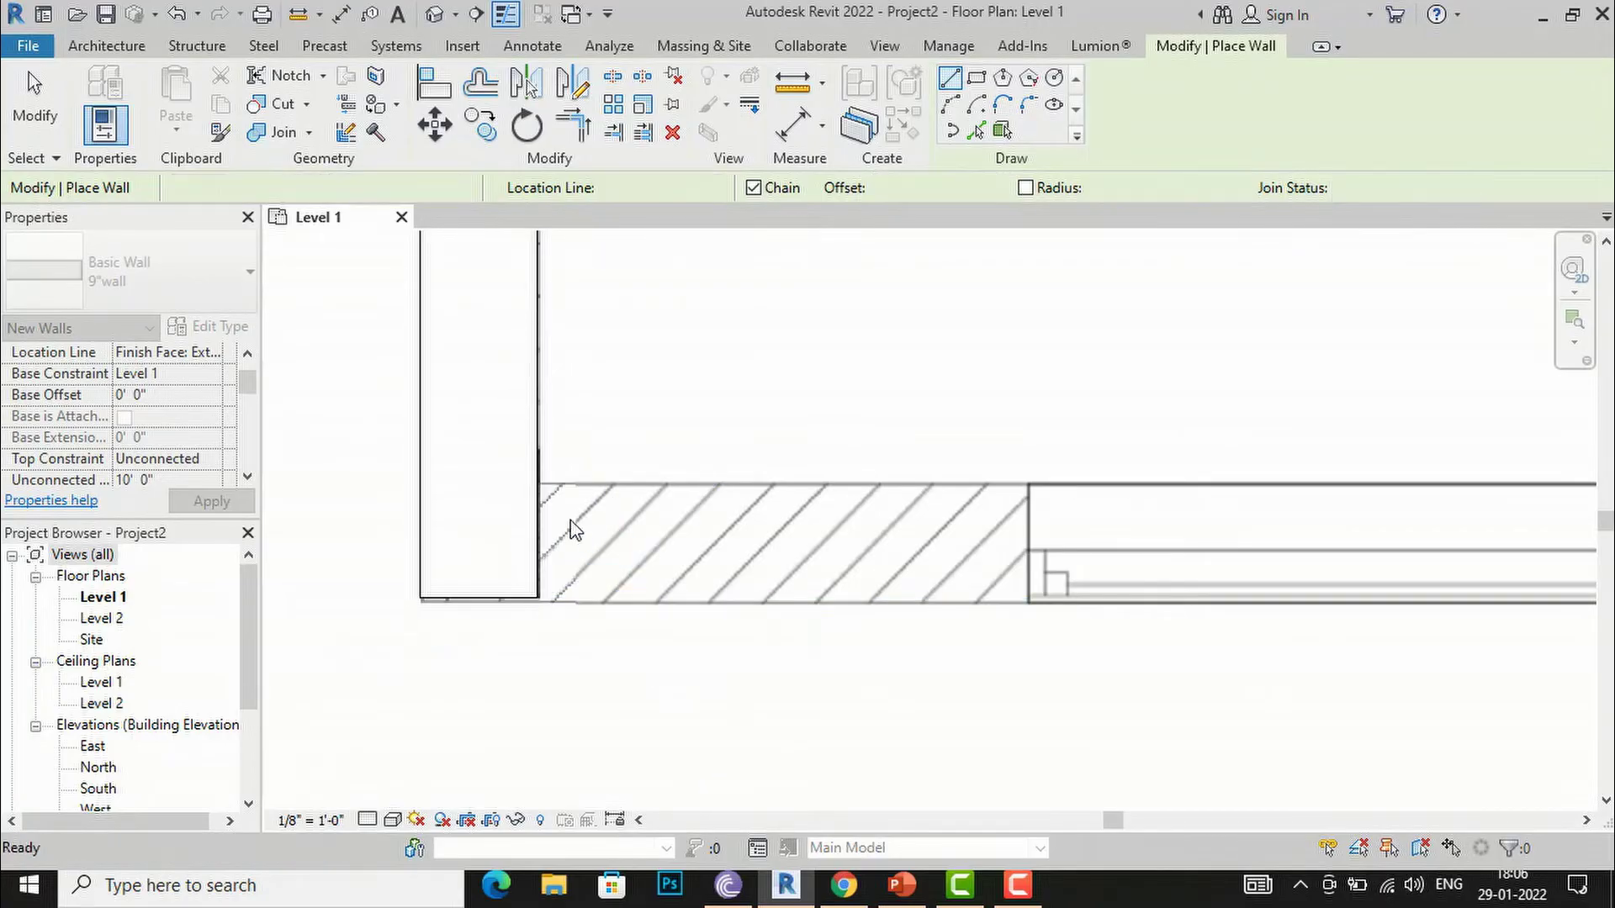
Step: Draw a 9"wall along the plan's bottom side from the left wall's inner face to the lower-right column's outer edge
left_click(536, 483)
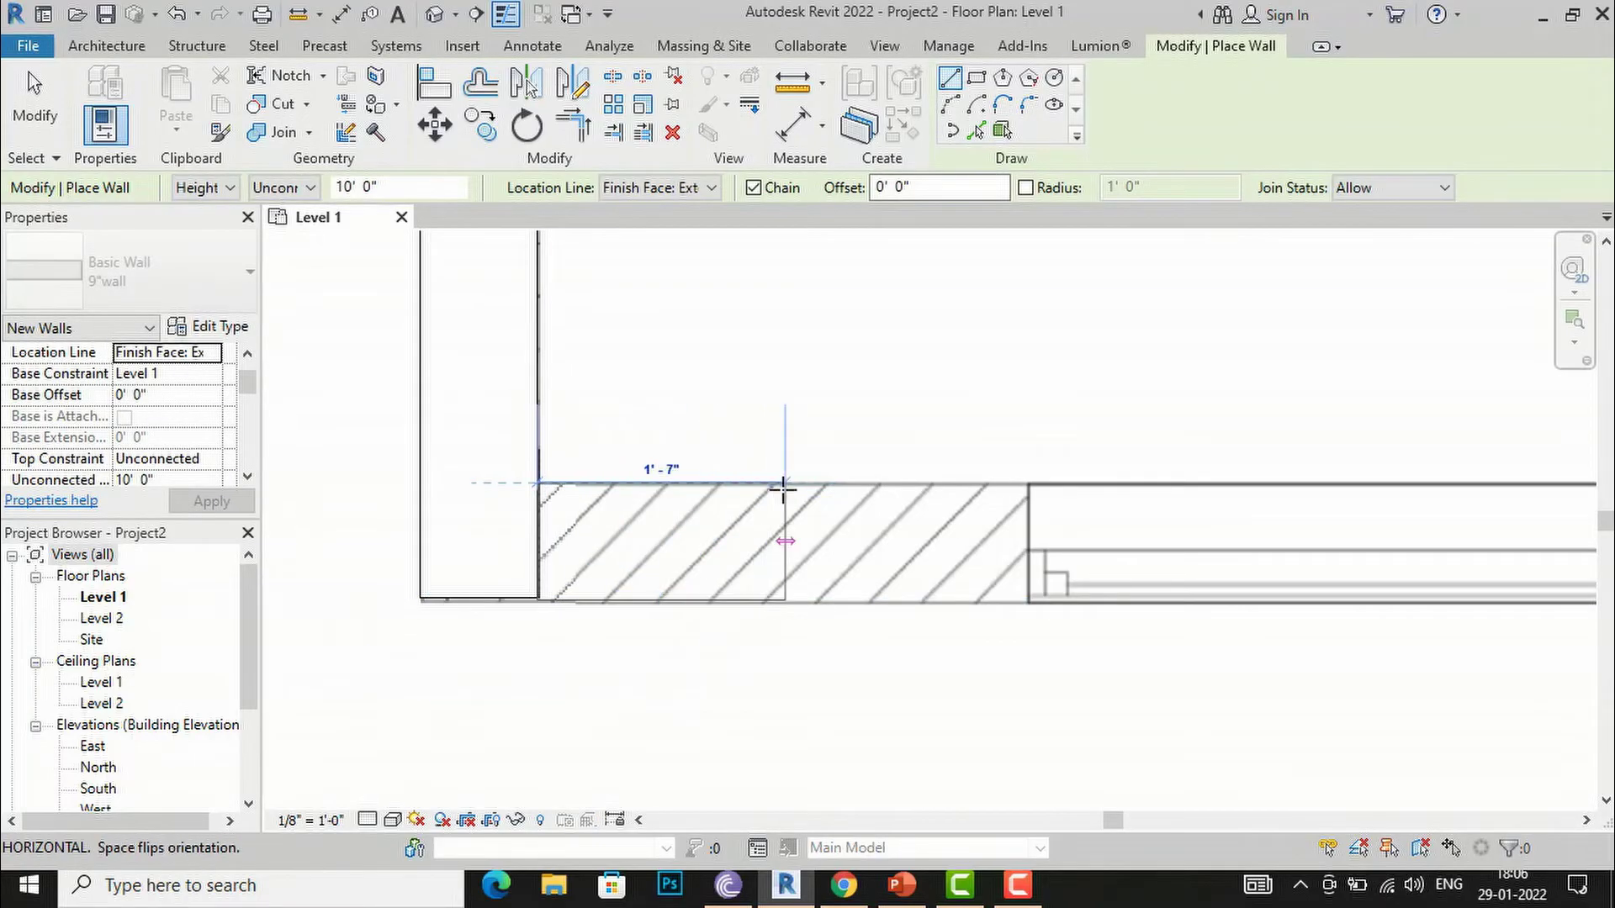
scroll(572, 480, "down", 4)
scroll(586, 487, "down", 3)
scroll(1153, 489, "up", 3)
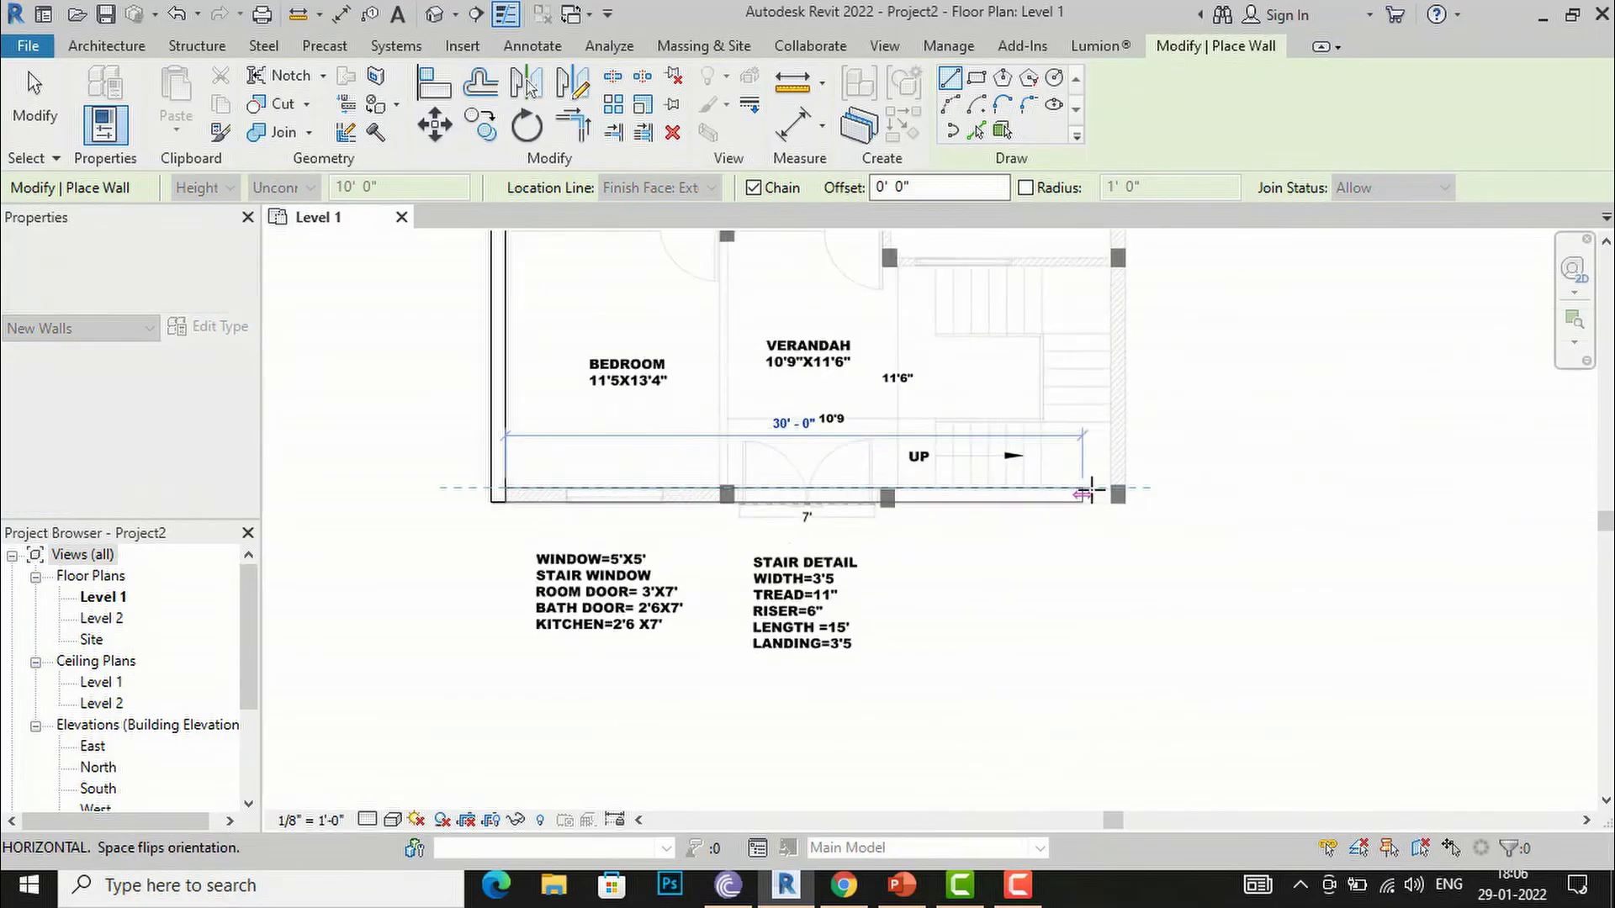
scroll(1153, 492, "up", 3)
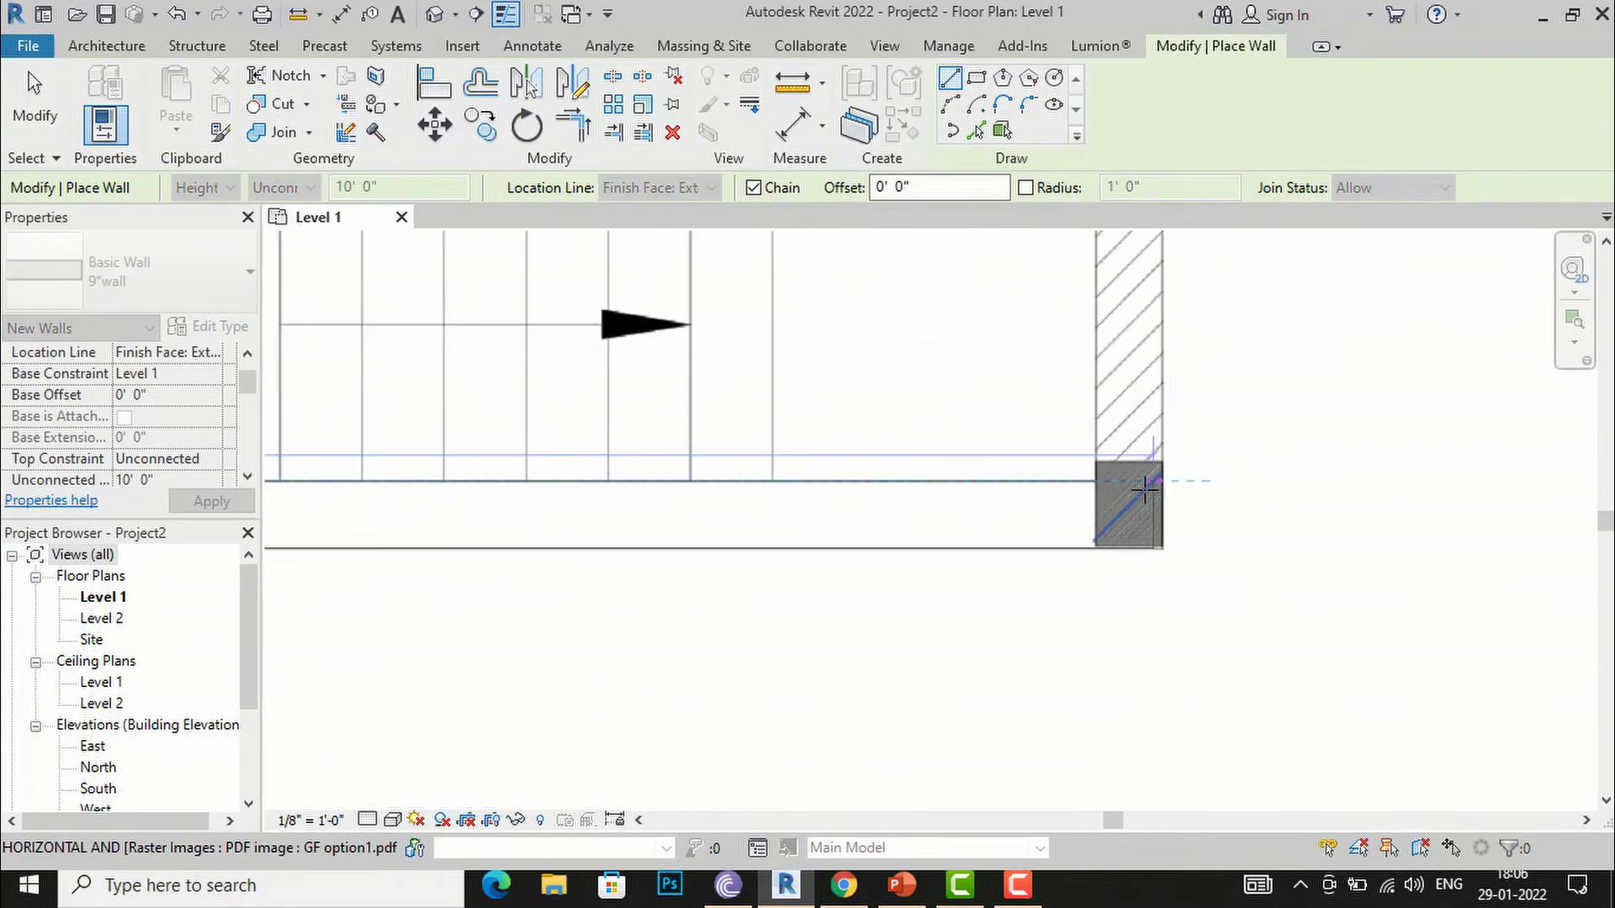
scroll(1159, 481, "up", 3)
left_click(1156, 476)
scroll(926, 562, "down", 6)
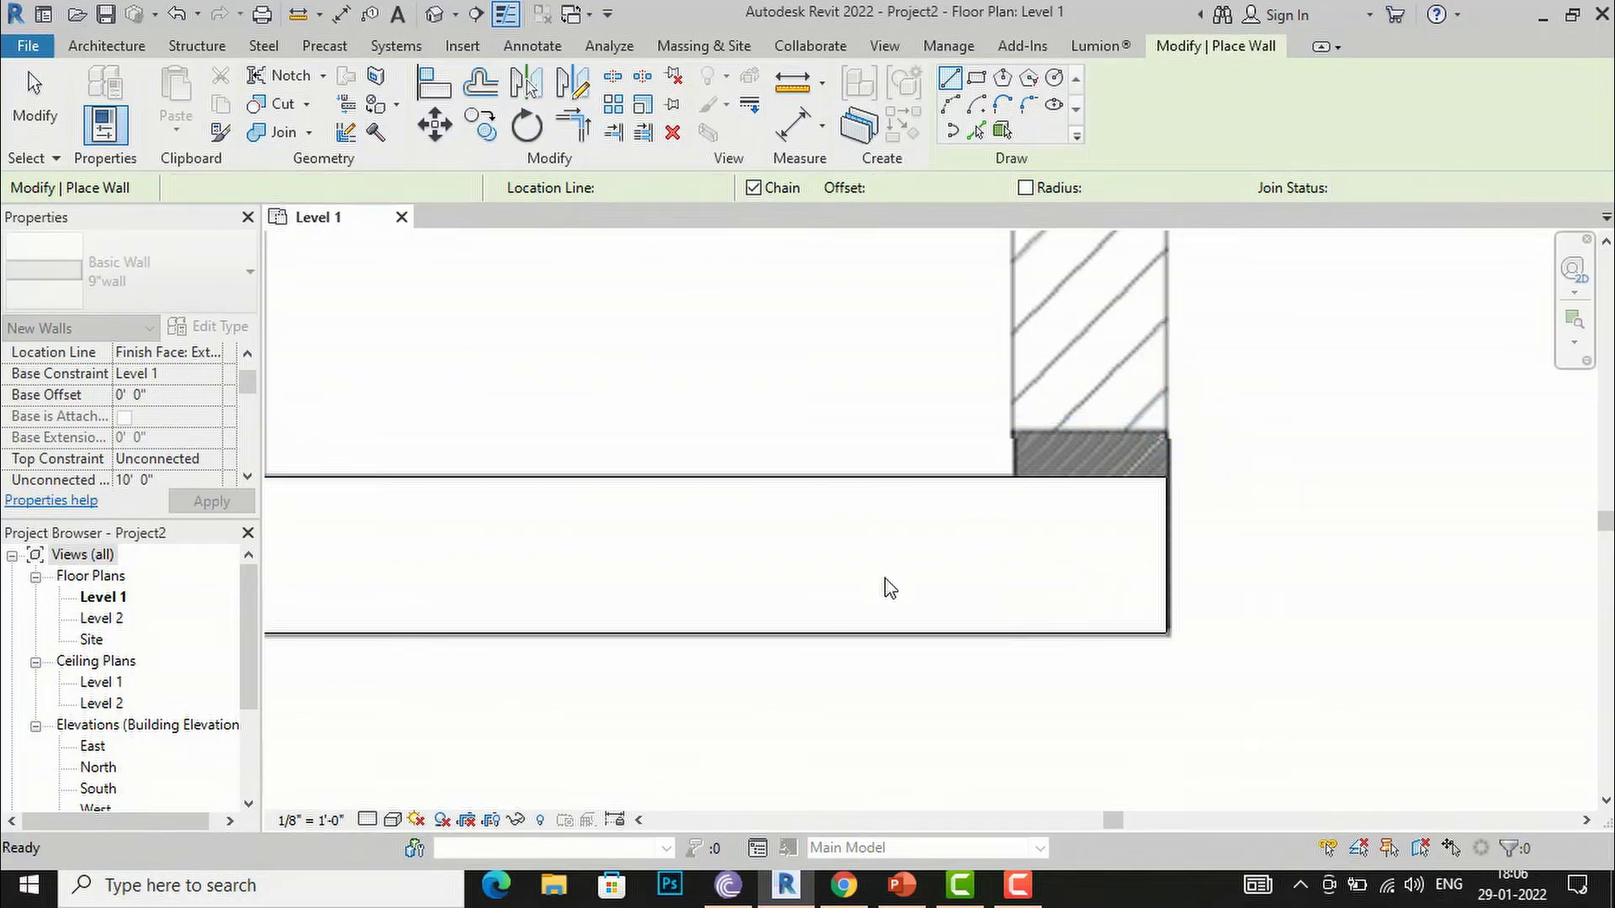
left_click(754, 646)
Step: Draw a 9"wall about 39' 8" long down the plan's right side from the upper-right column's outer corner to the bottom wall
scroll(754, 646, "down", 2)
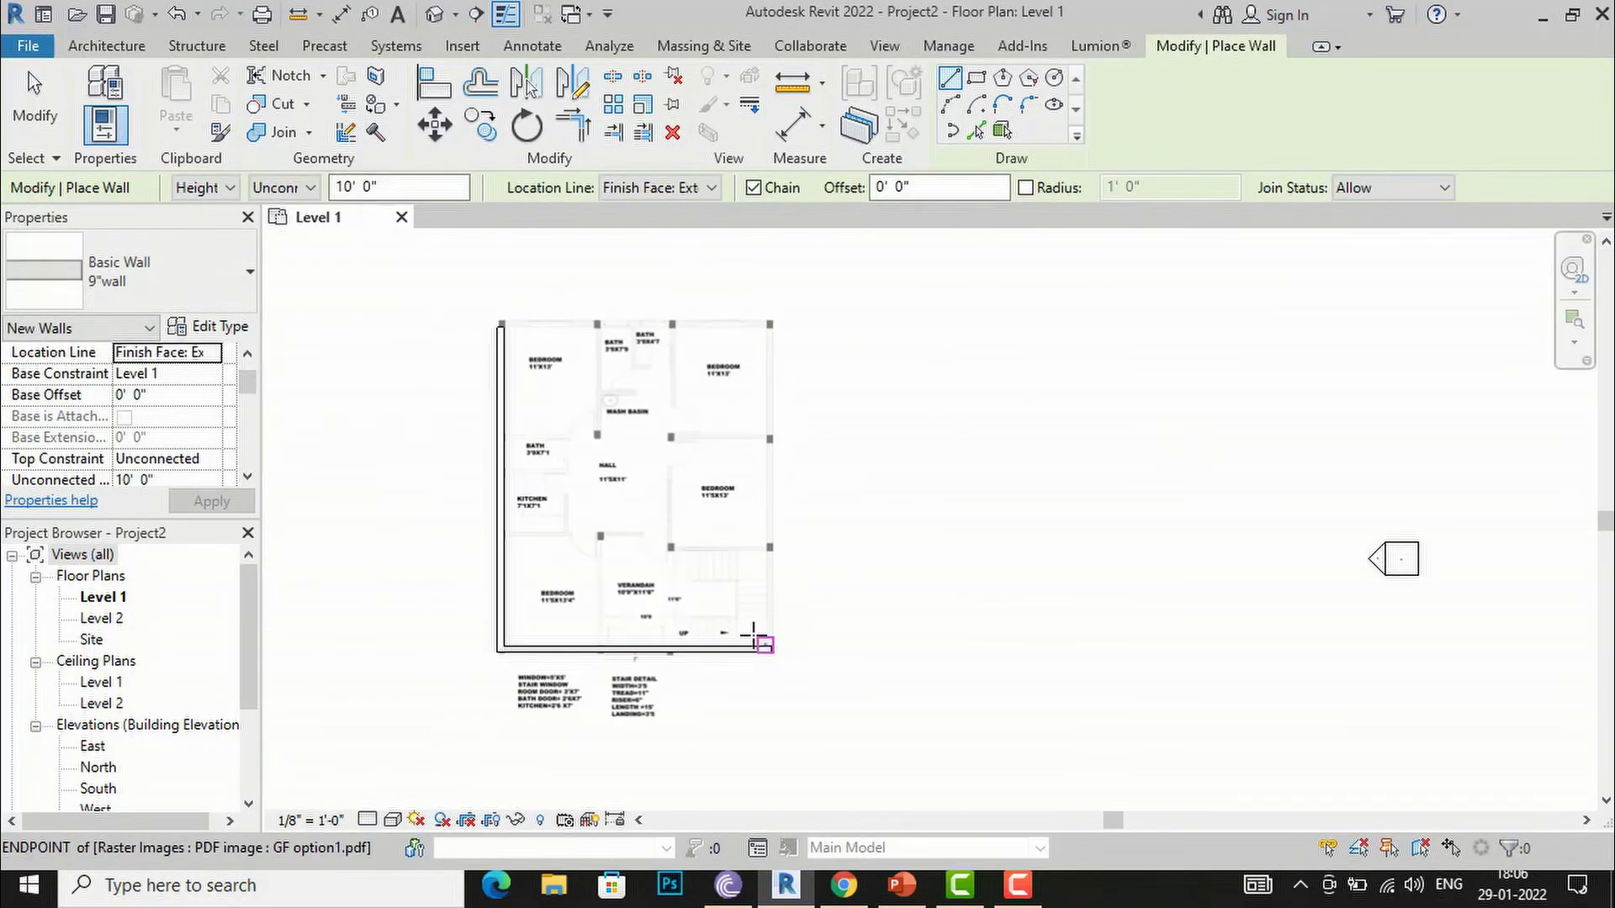
scroll(757, 318, "up", 5)
scroll(748, 317, "up", 1)
left_click(725, 310)
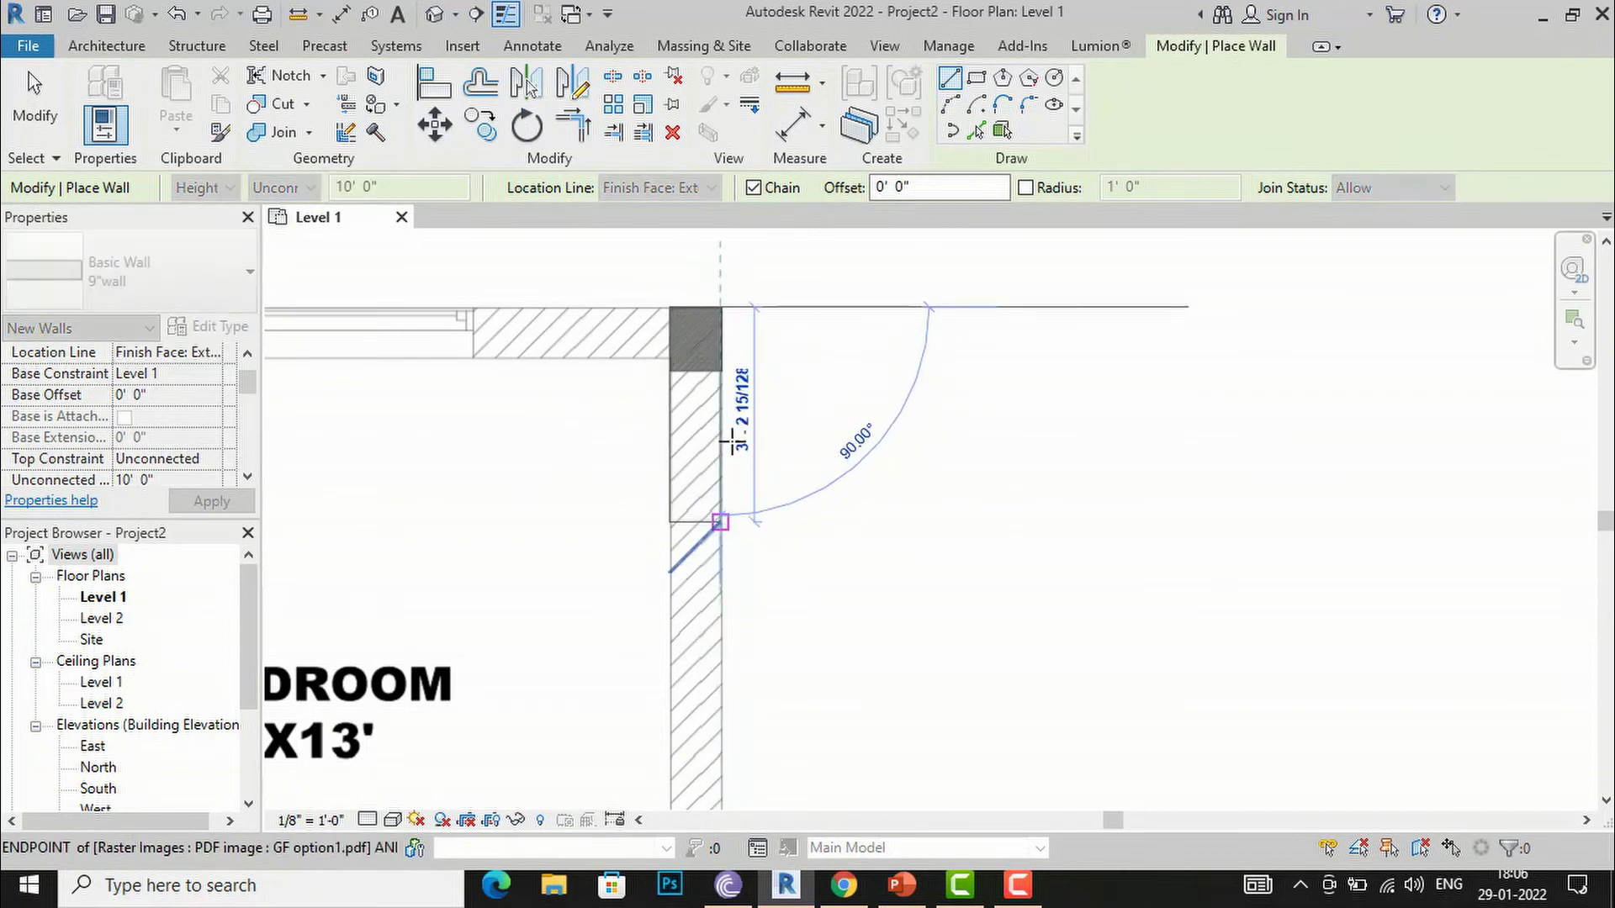
scroll(721, 538, "down", 5)
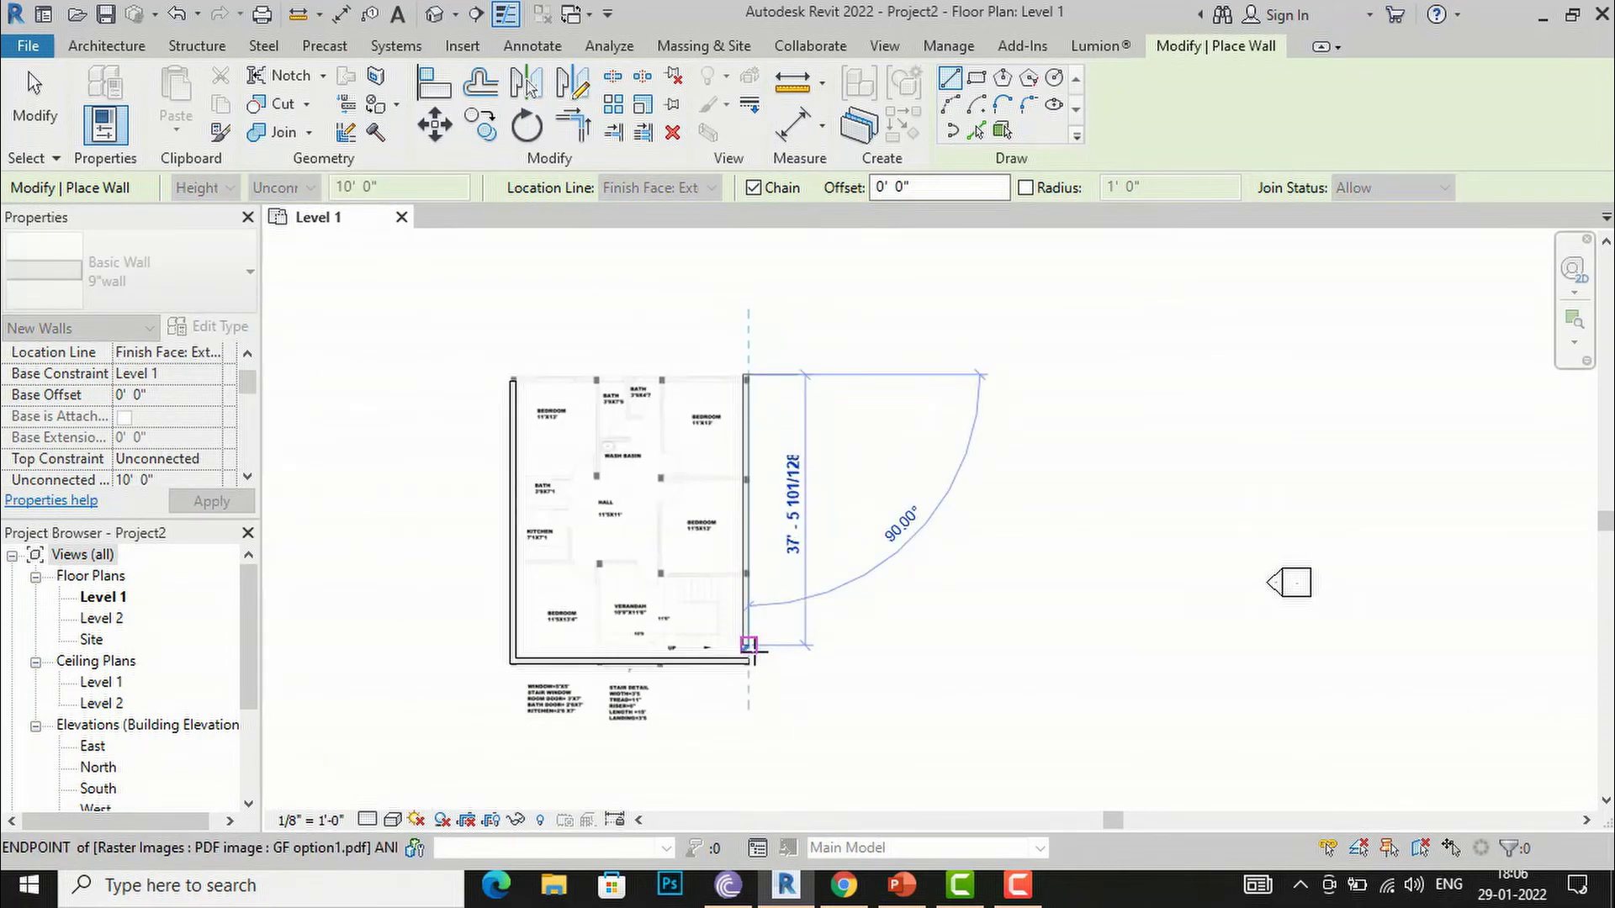
scroll(748, 655, "up", 3)
left_click(740, 673)
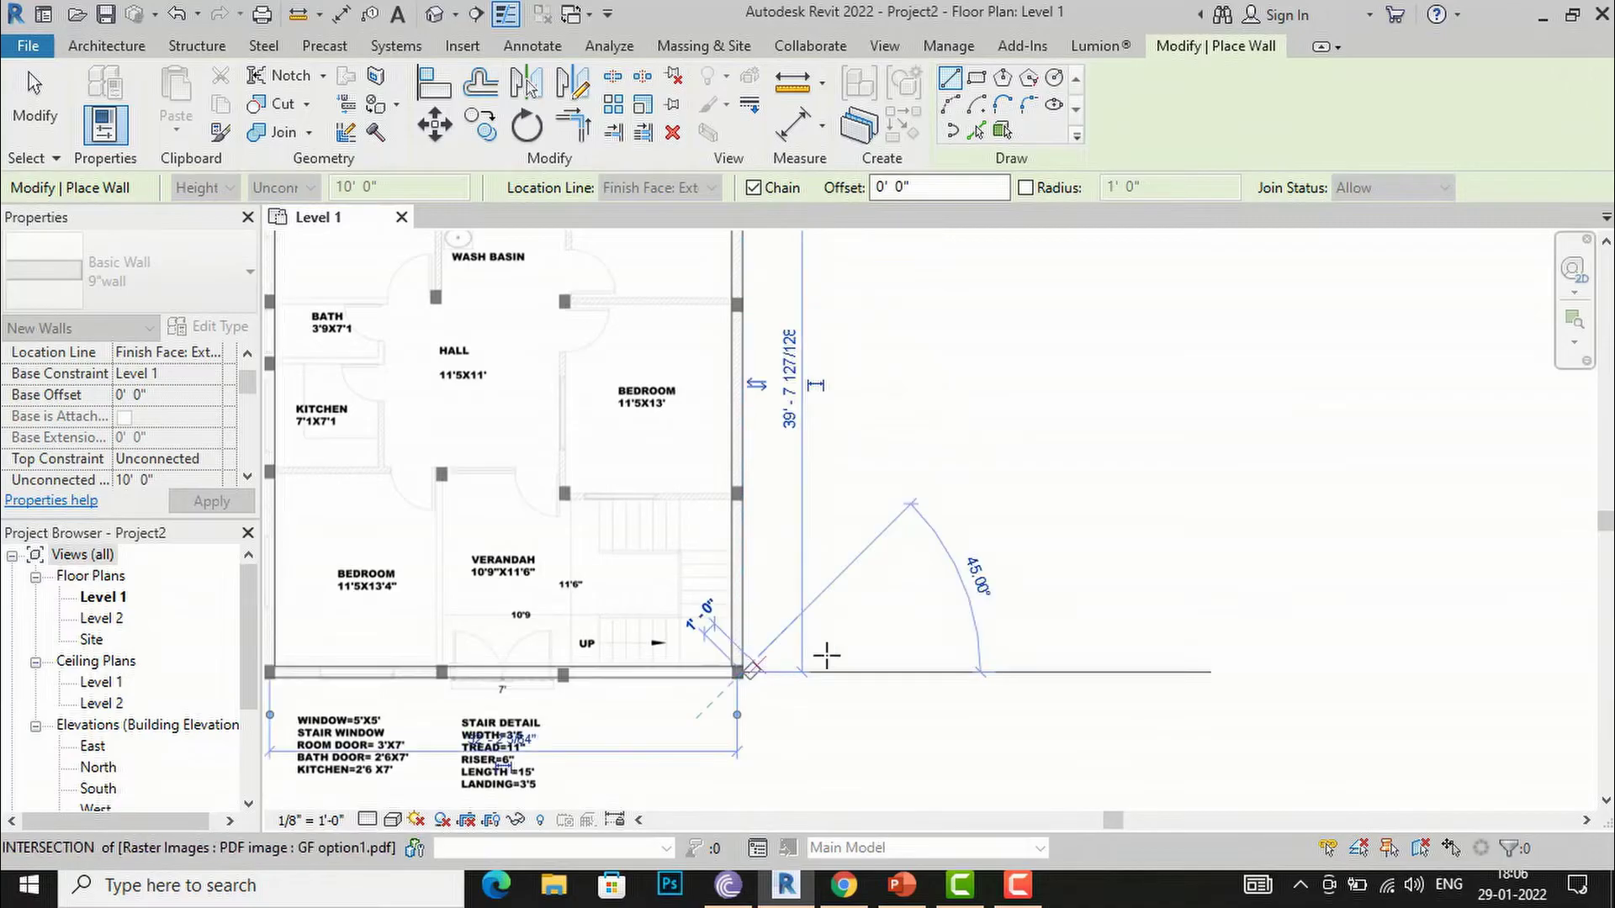
key("Escape")
Step: Draw a 9"wall about 32' 6" long along the plan's top side from the upper-left column's outer corner to the right wall
scroll(900, 648, "down", 4)
scroll(706, 472, "up", 5)
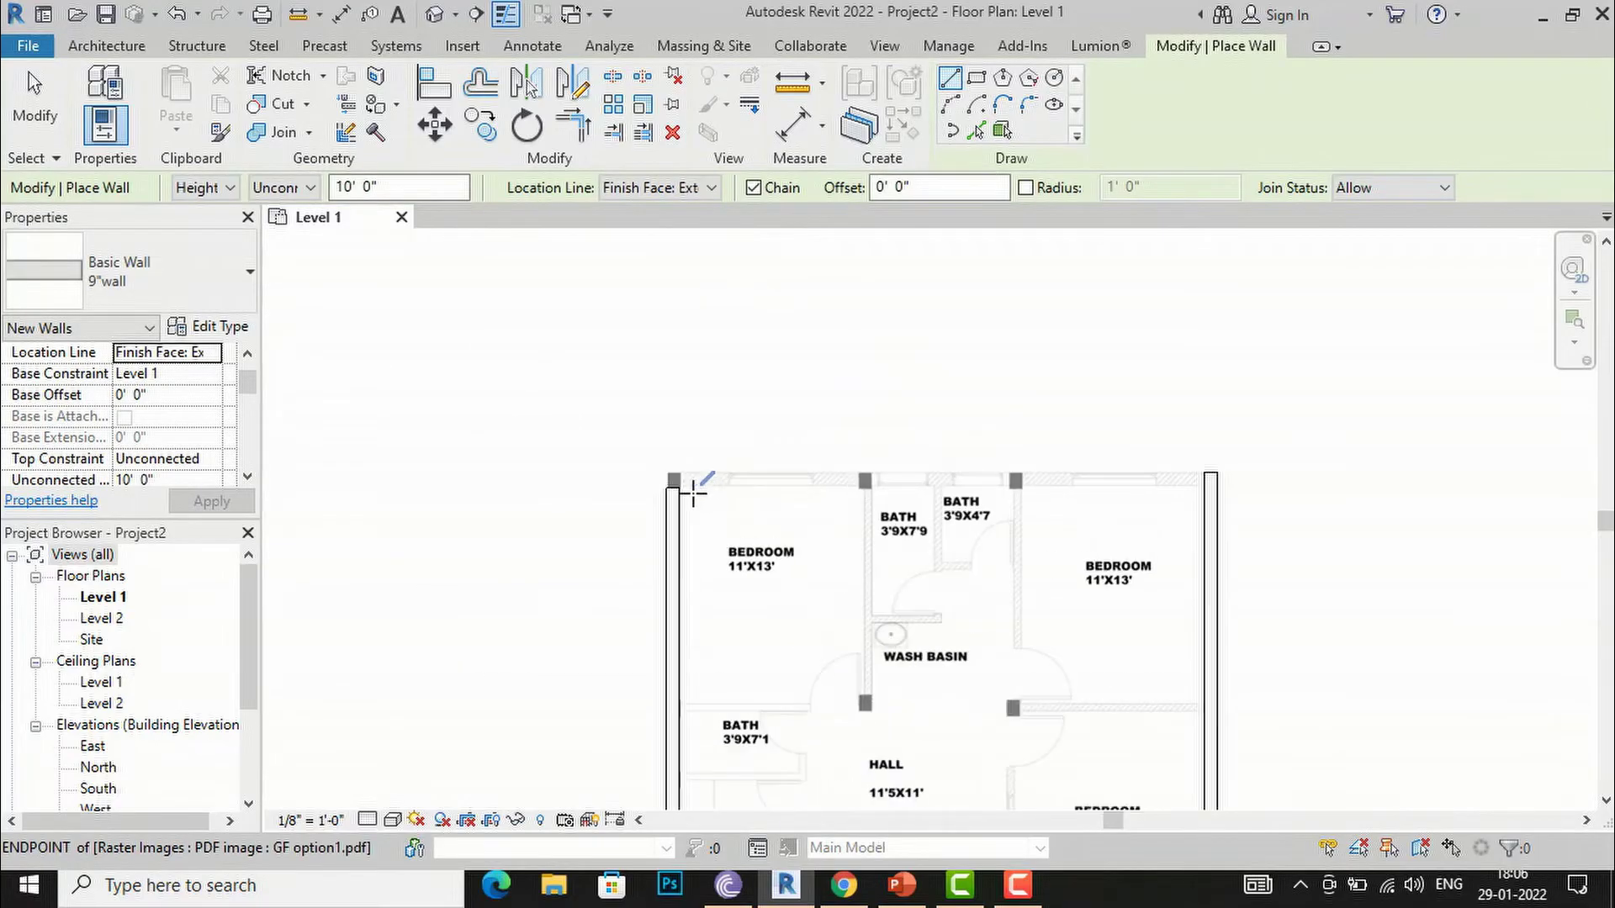
left_click(645, 455)
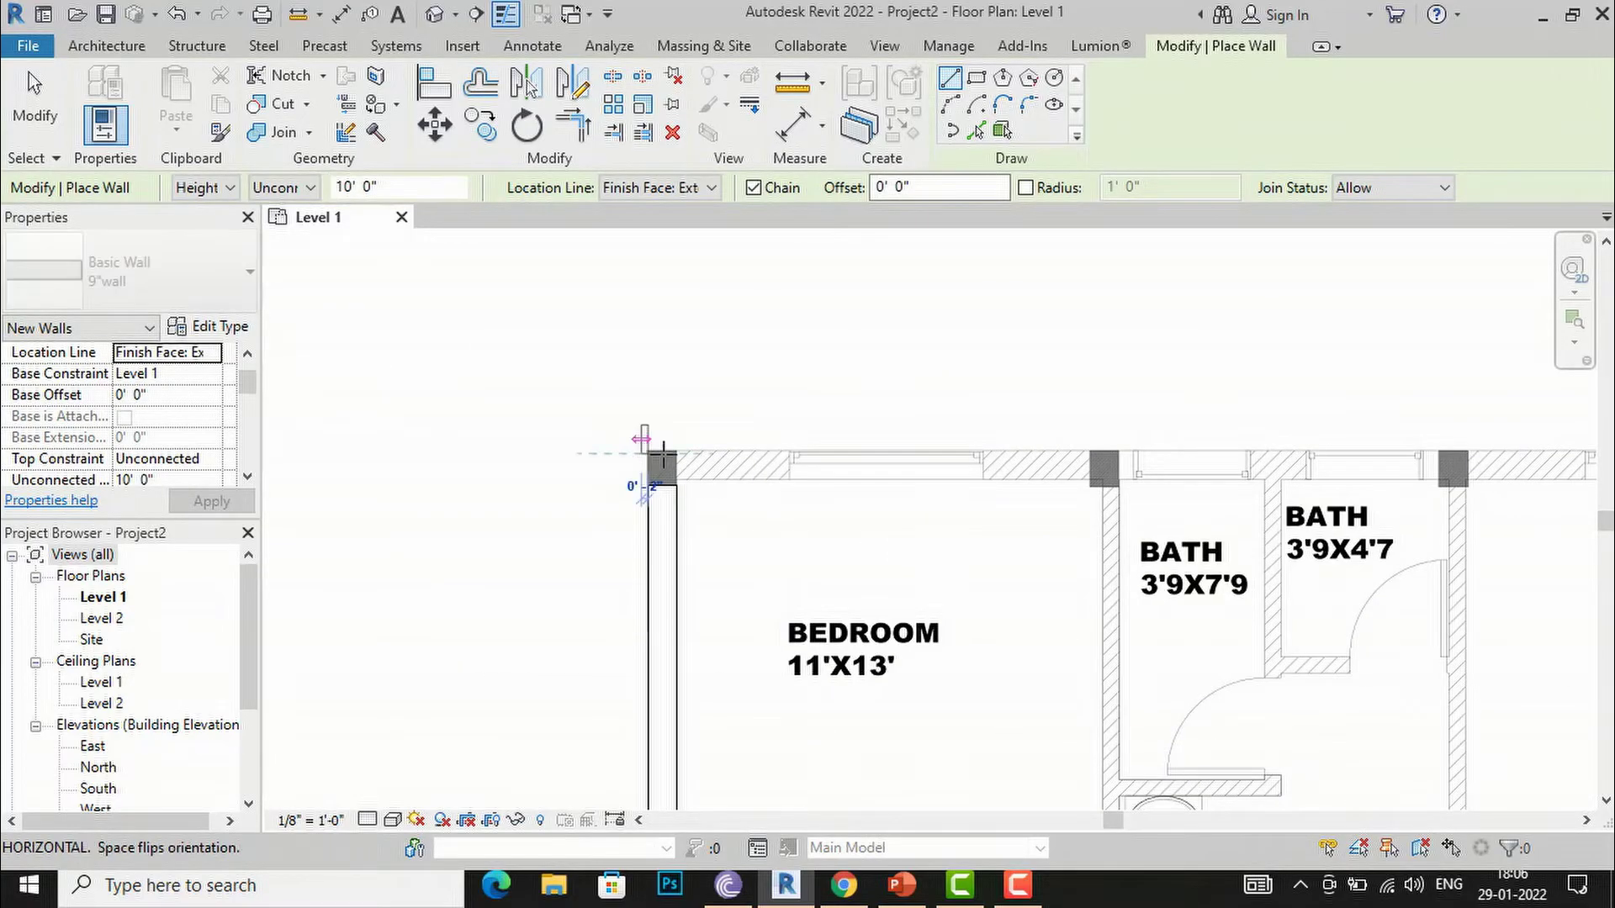
scroll(587, 469, "down", 2)
scroll(588, 468, "down", 2)
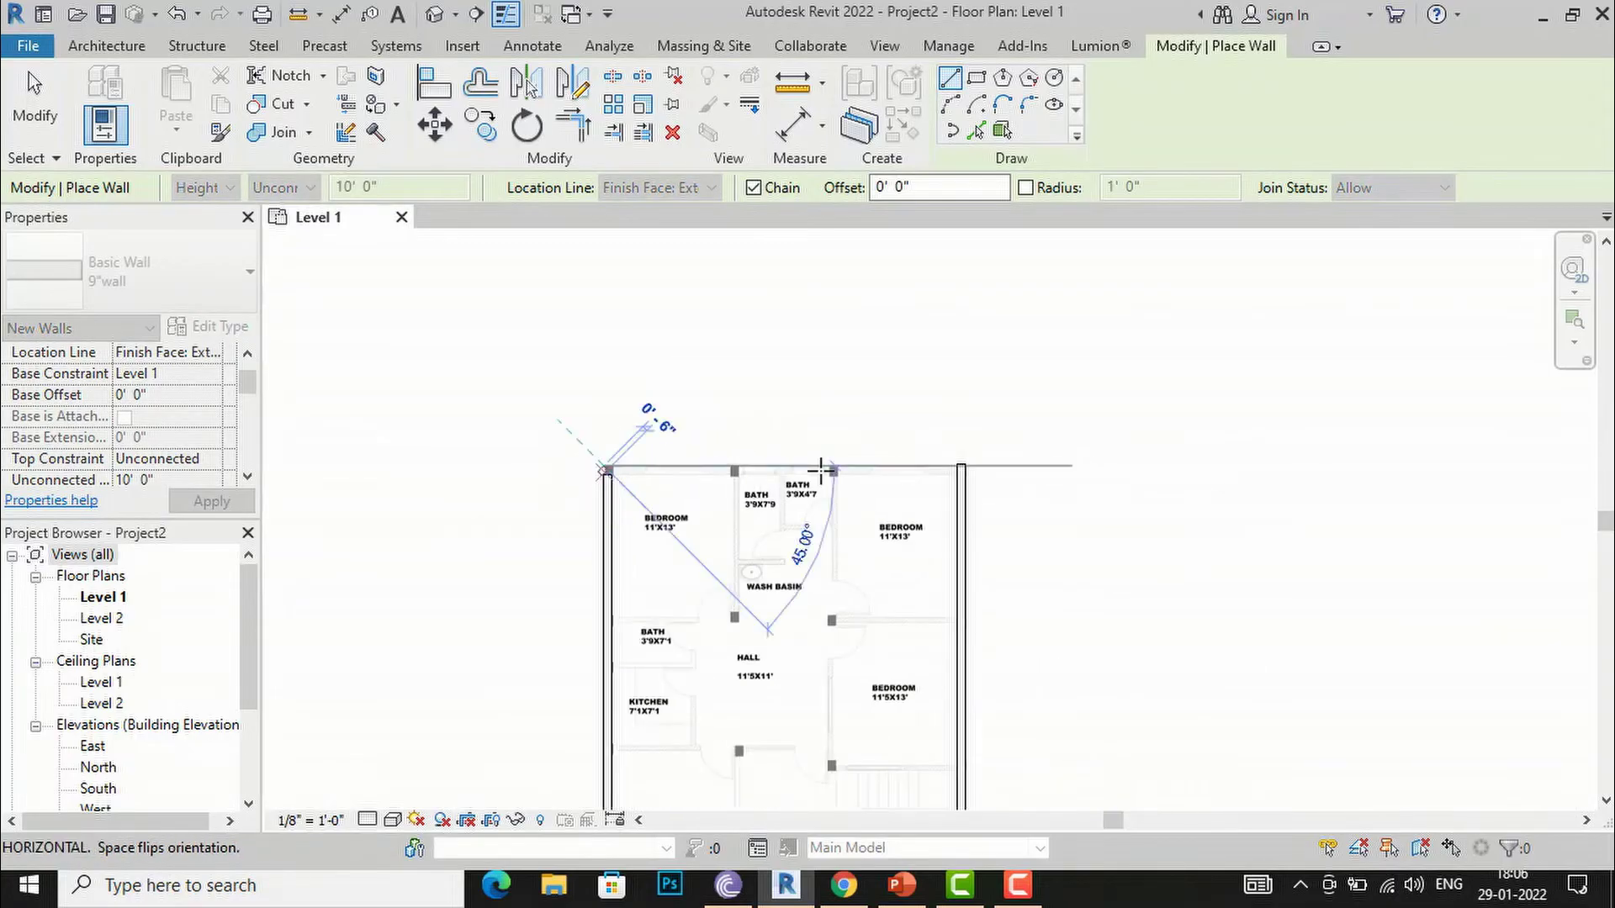
scroll(984, 464, "up", 3)
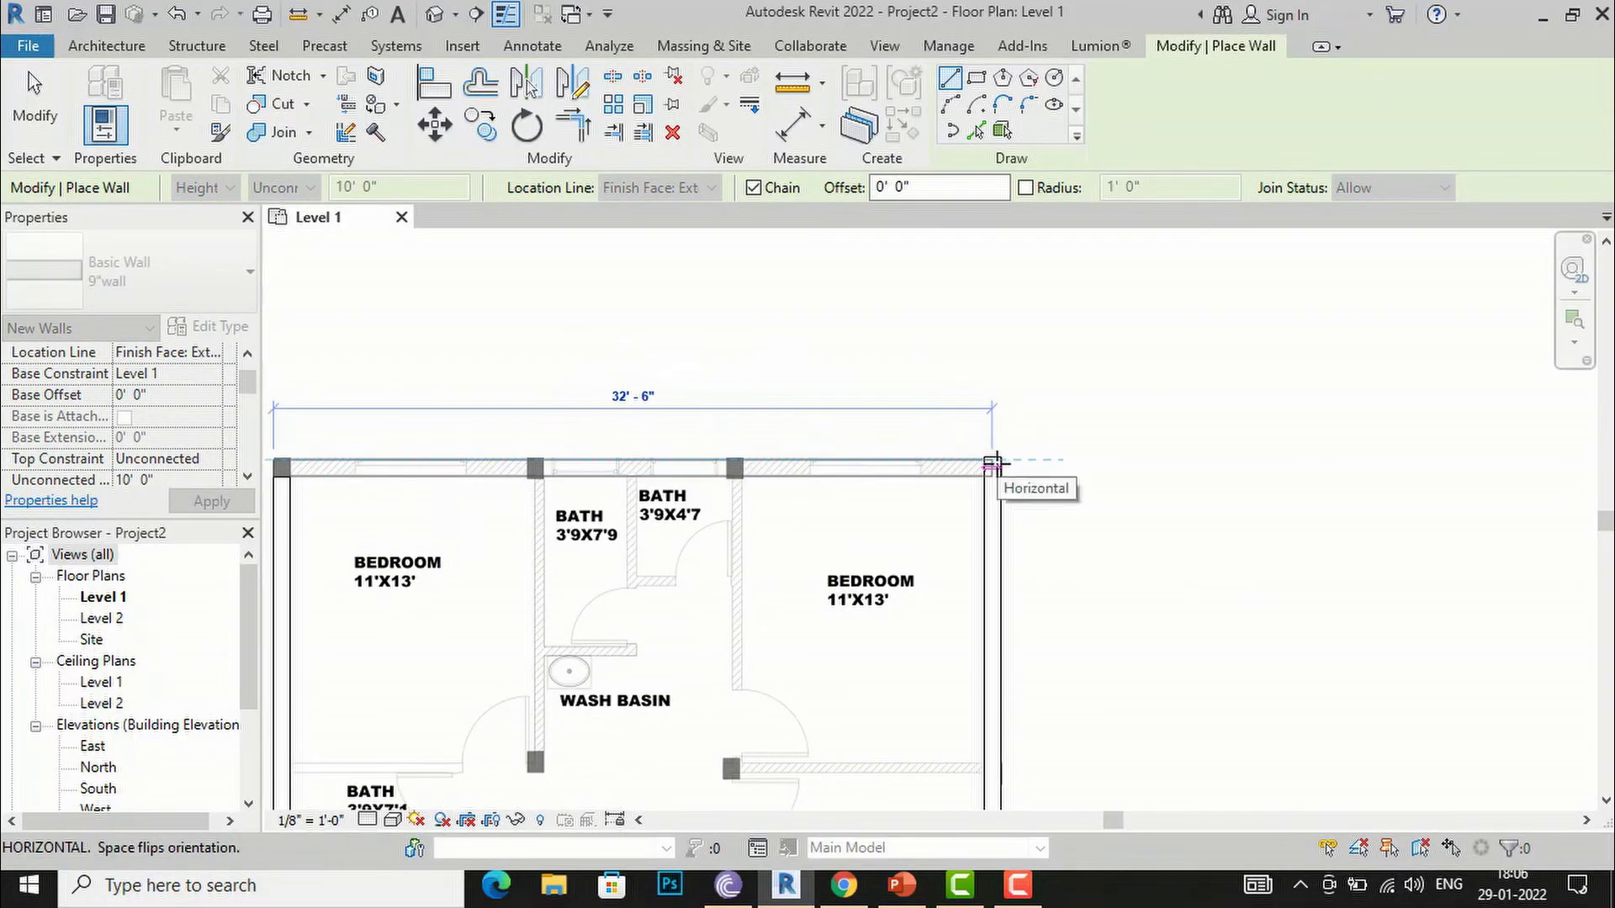
left_click(993, 462)
key("Escape")
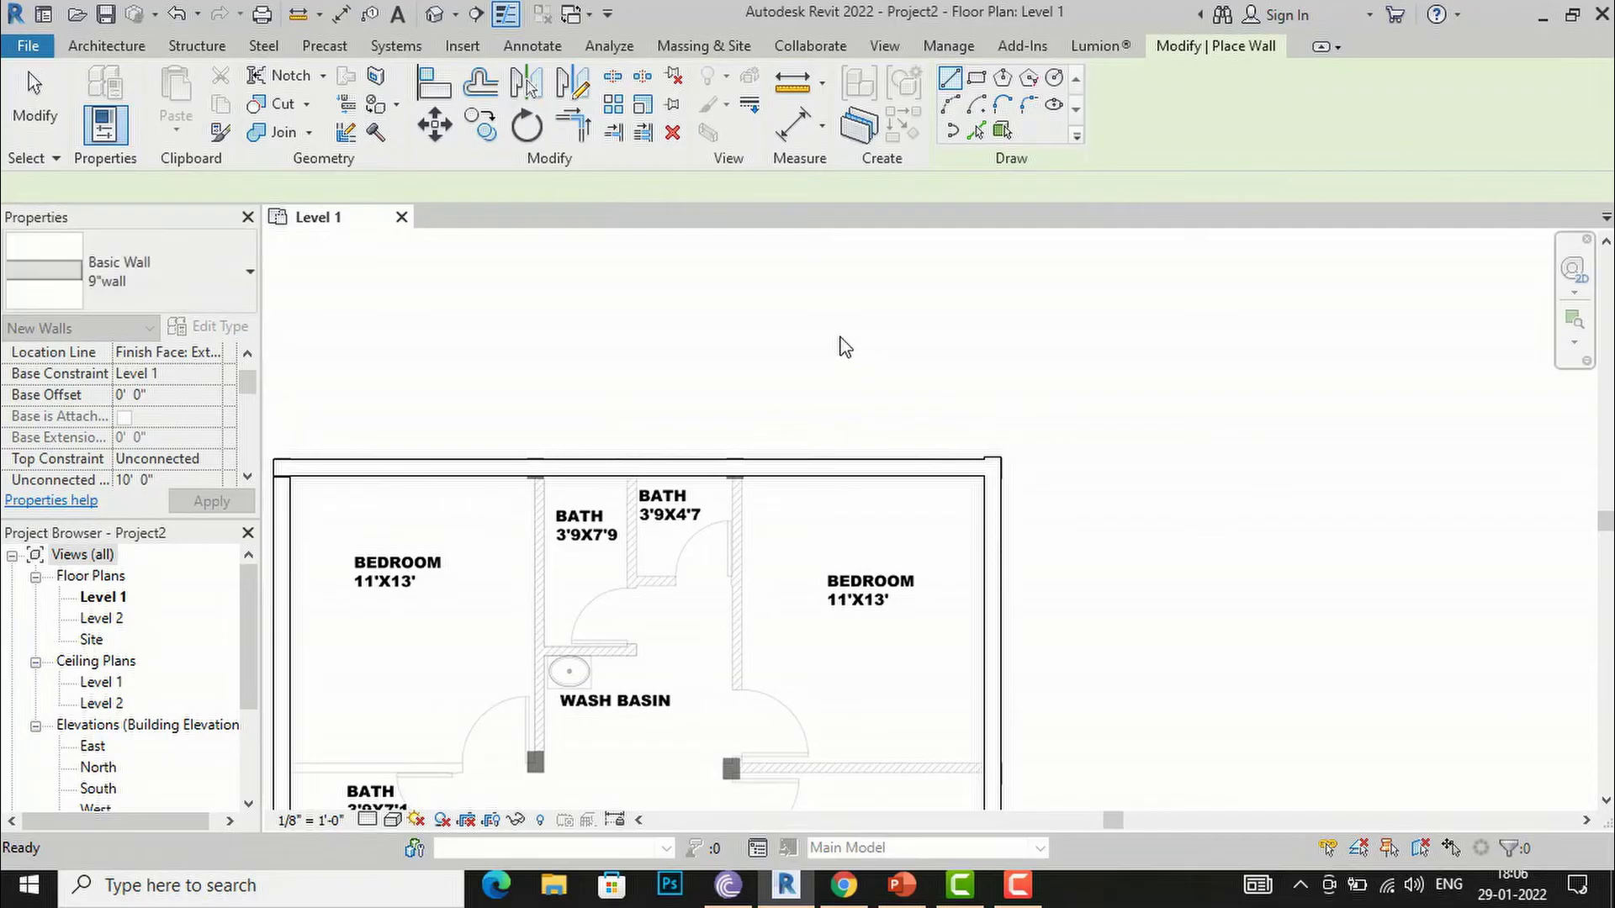
key("Escape")
Step: Trim the top wall and the right wall to meet in a clean corner
scroll(847, 338, "down", 2)
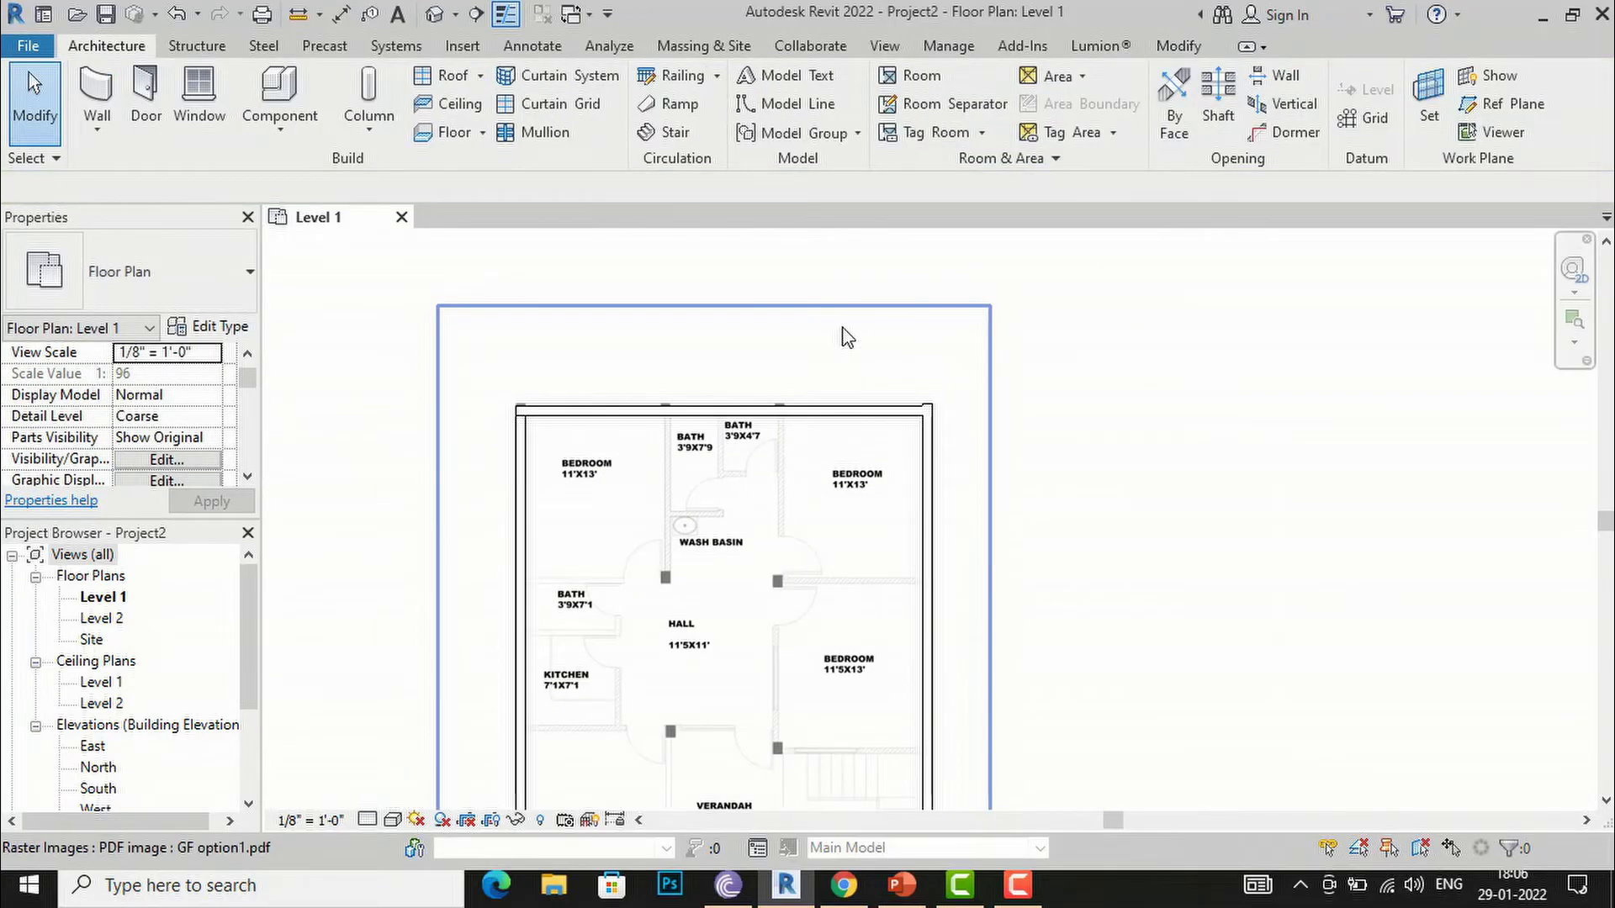
left_click(522, 471)
left_click(584, 130)
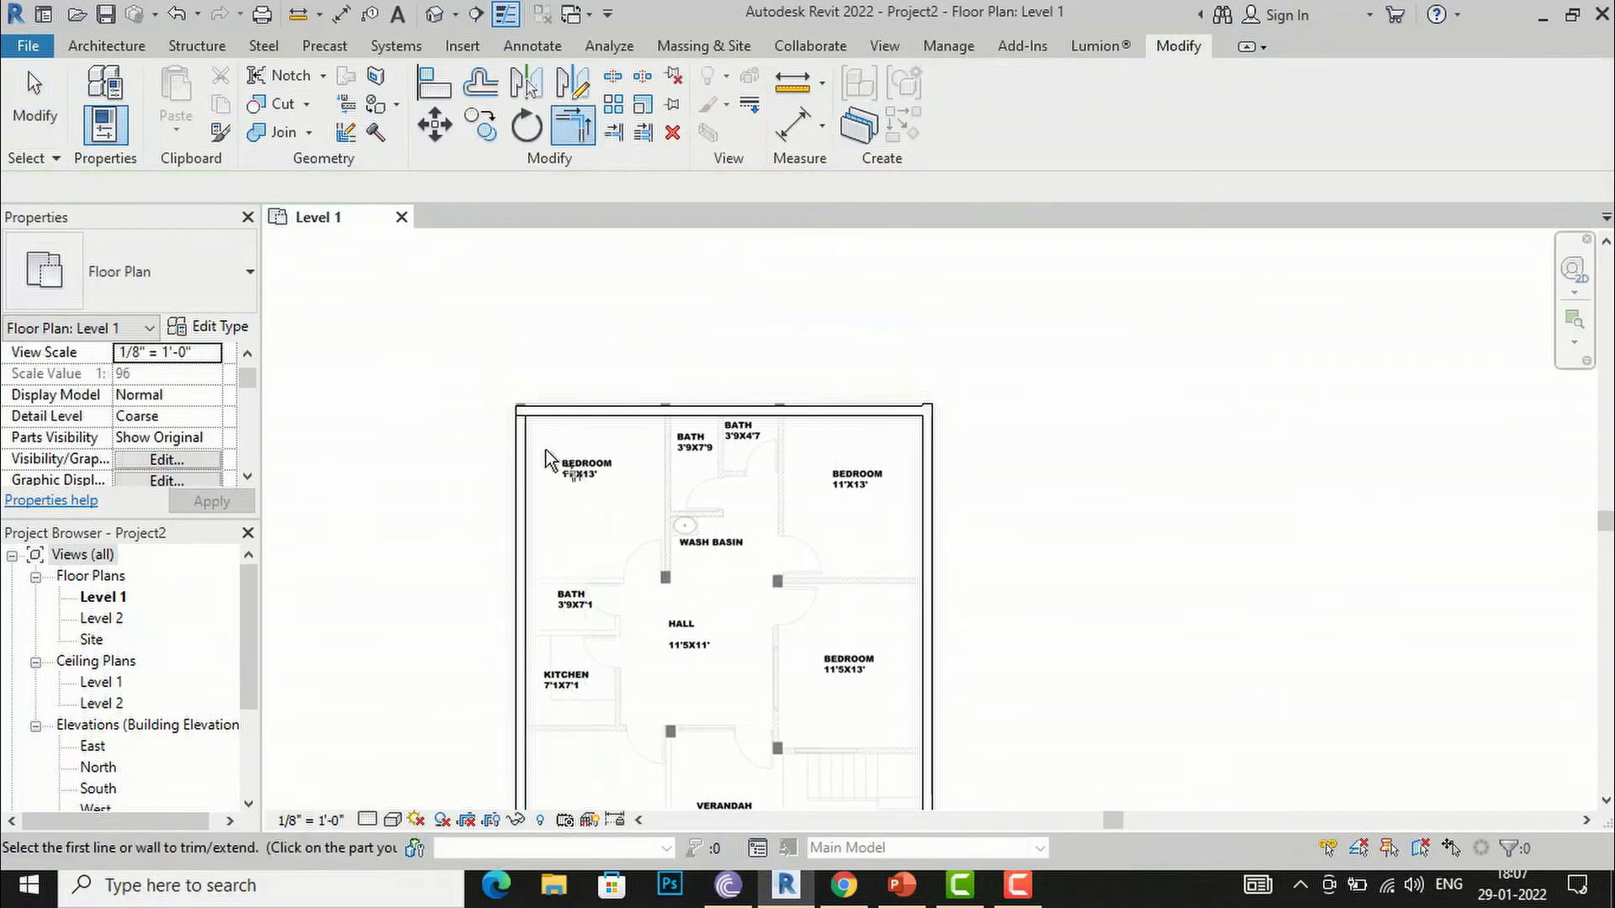
left_click(873, 408)
left_click(929, 450)
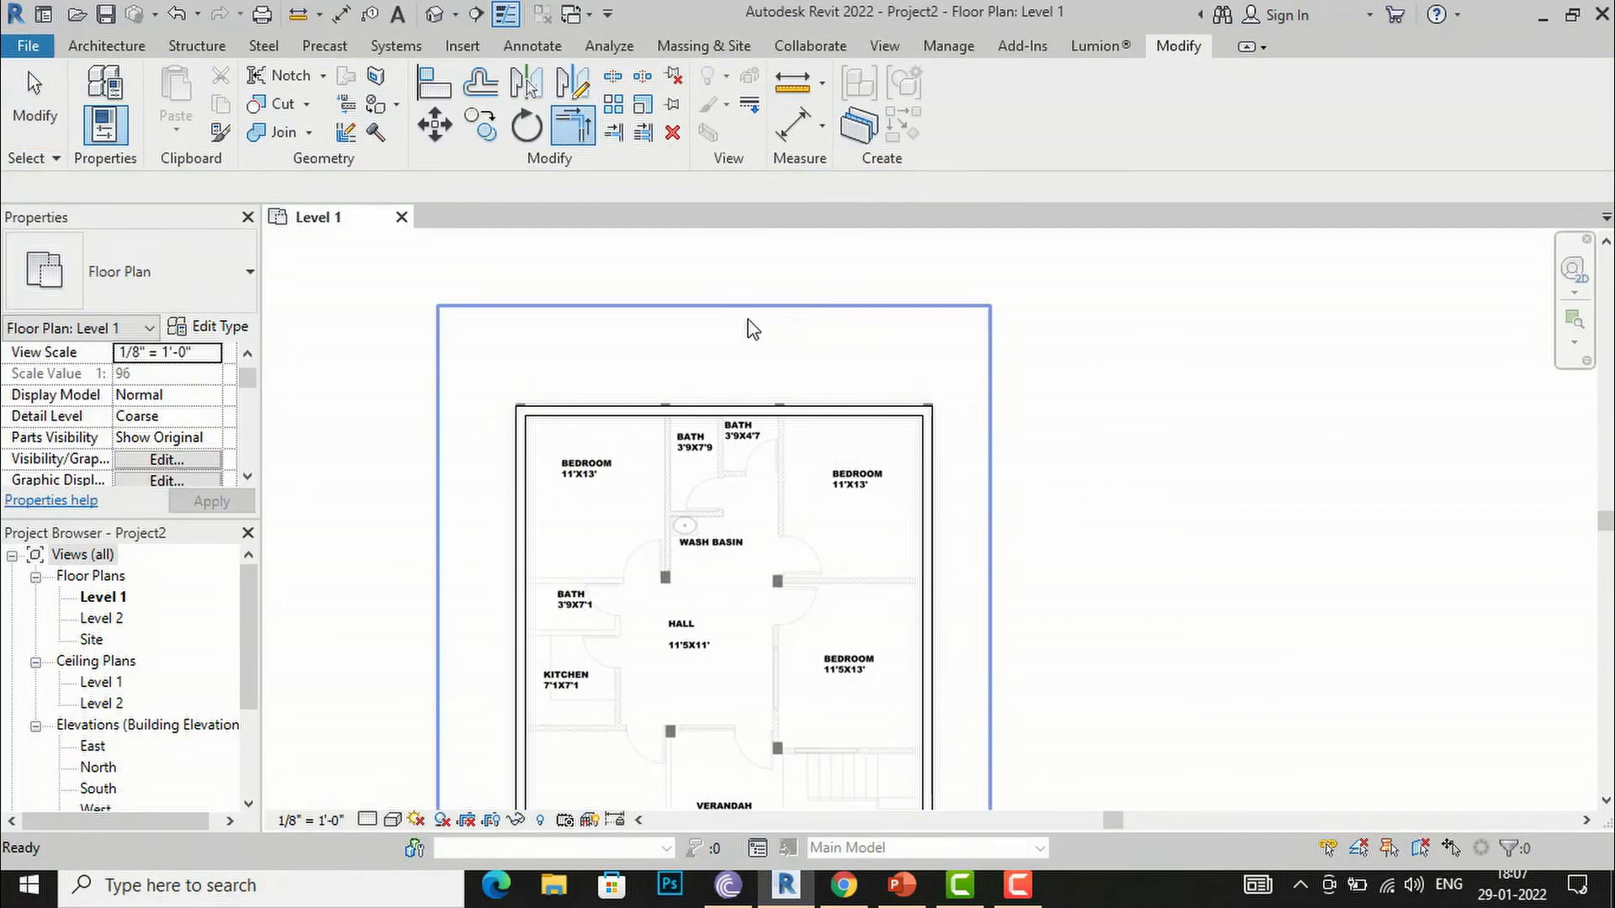
key("Escape")
key("Escape")
Step: Open the default 3D view and display the four outer walls with shaded surfaces
scroll(721, 300, "down", 4)
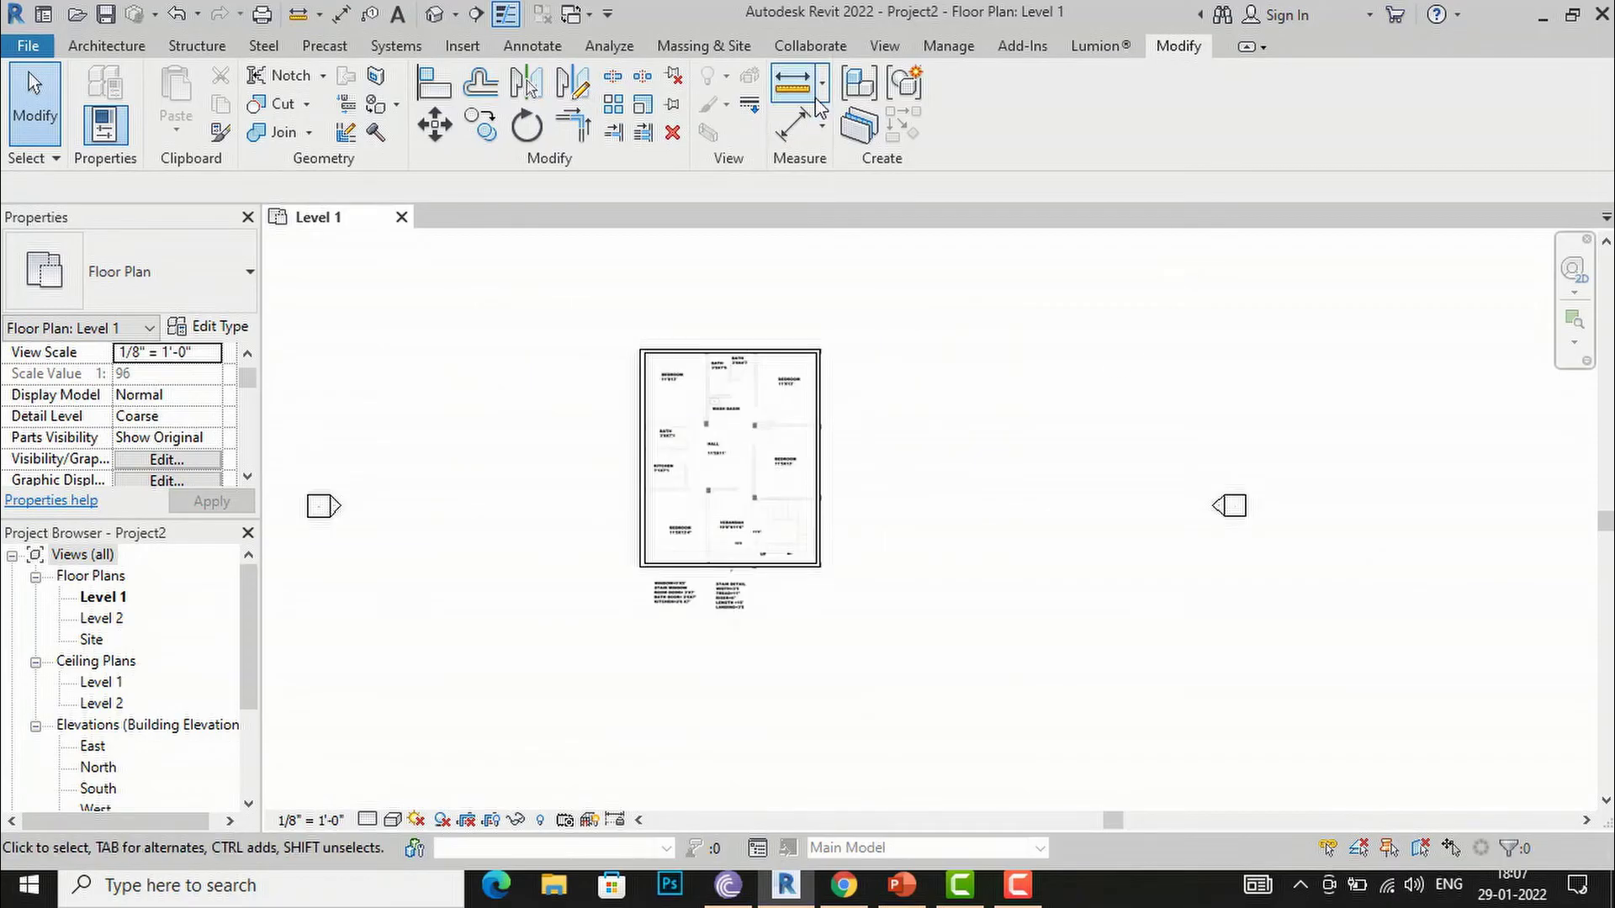
left_click(883, 47)
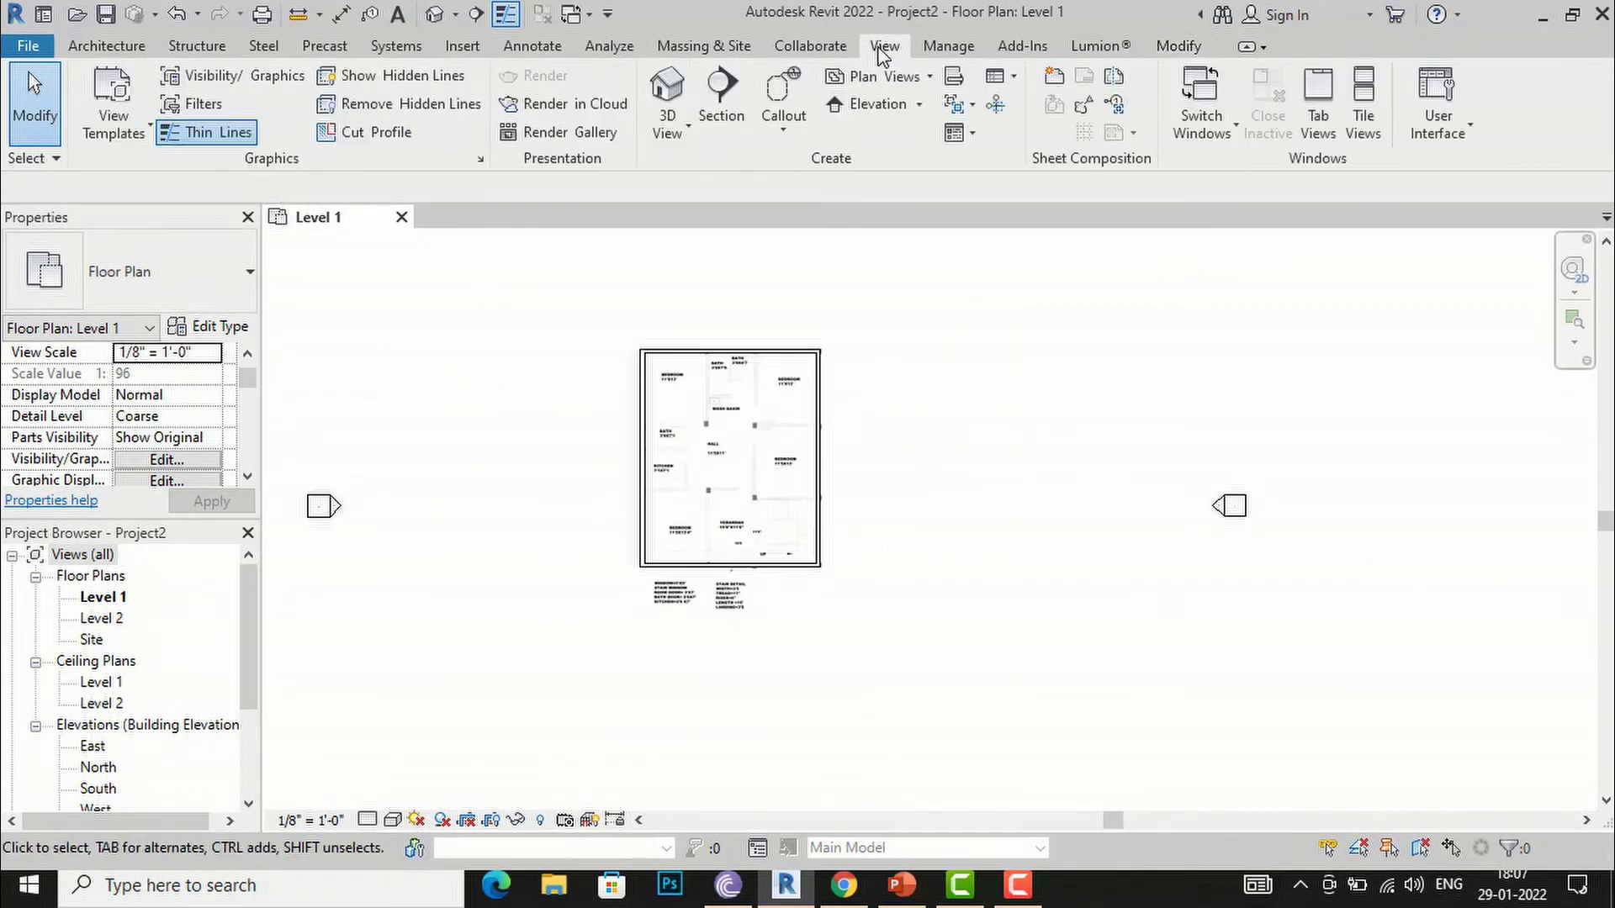
left_click(663, 93)
scroll(1124, 525, "up", 3)
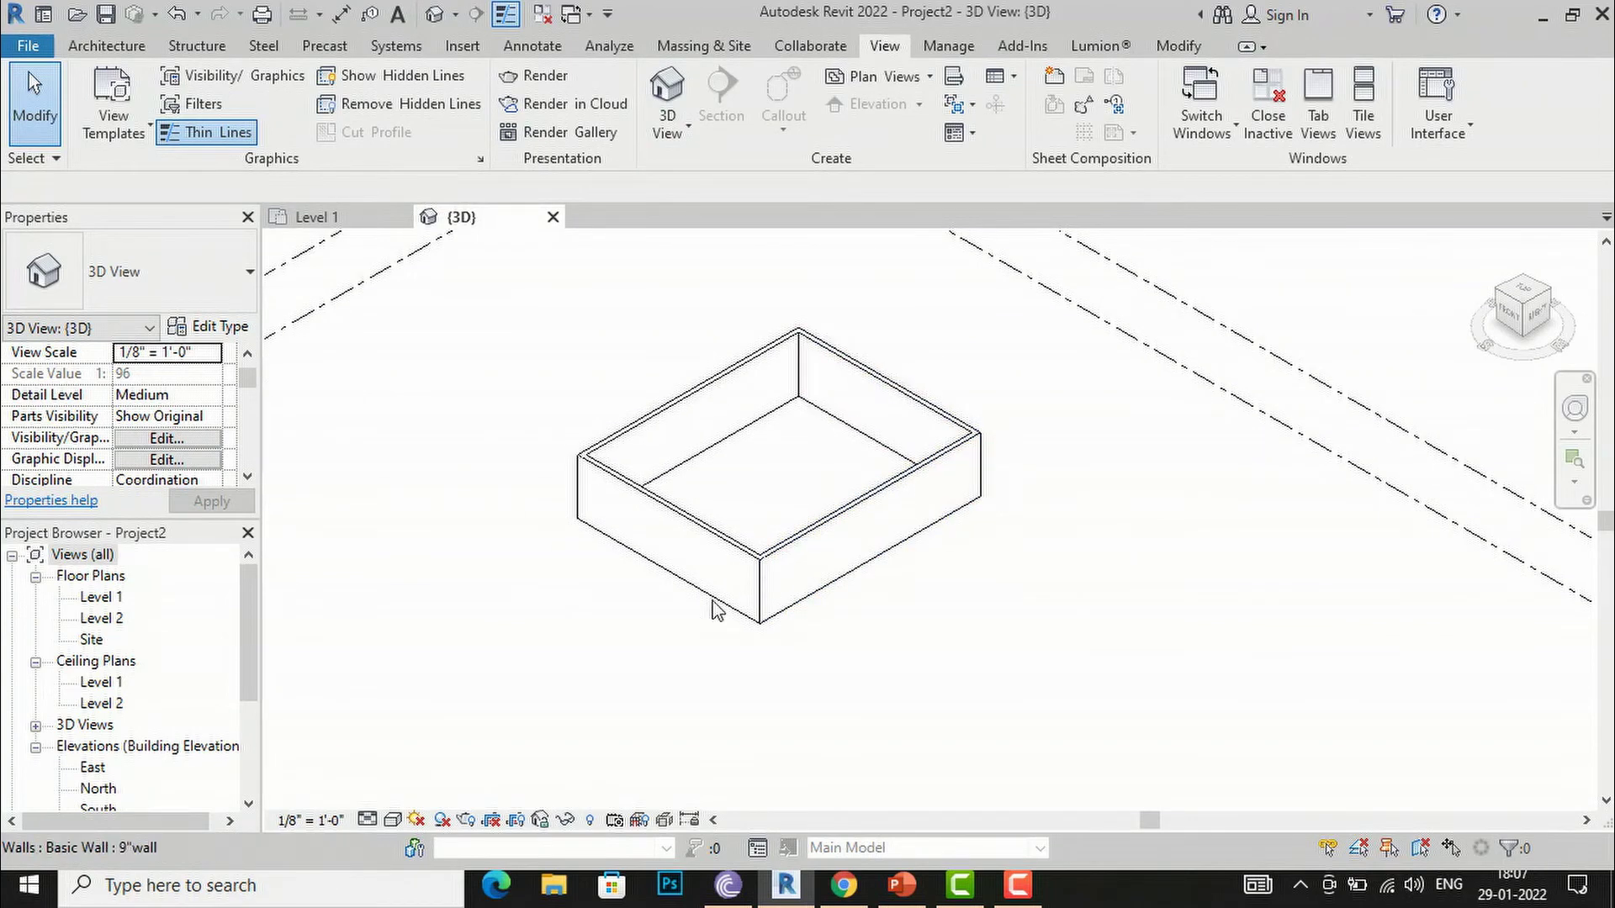
left_click(395, 820)
left_click(412, 790)
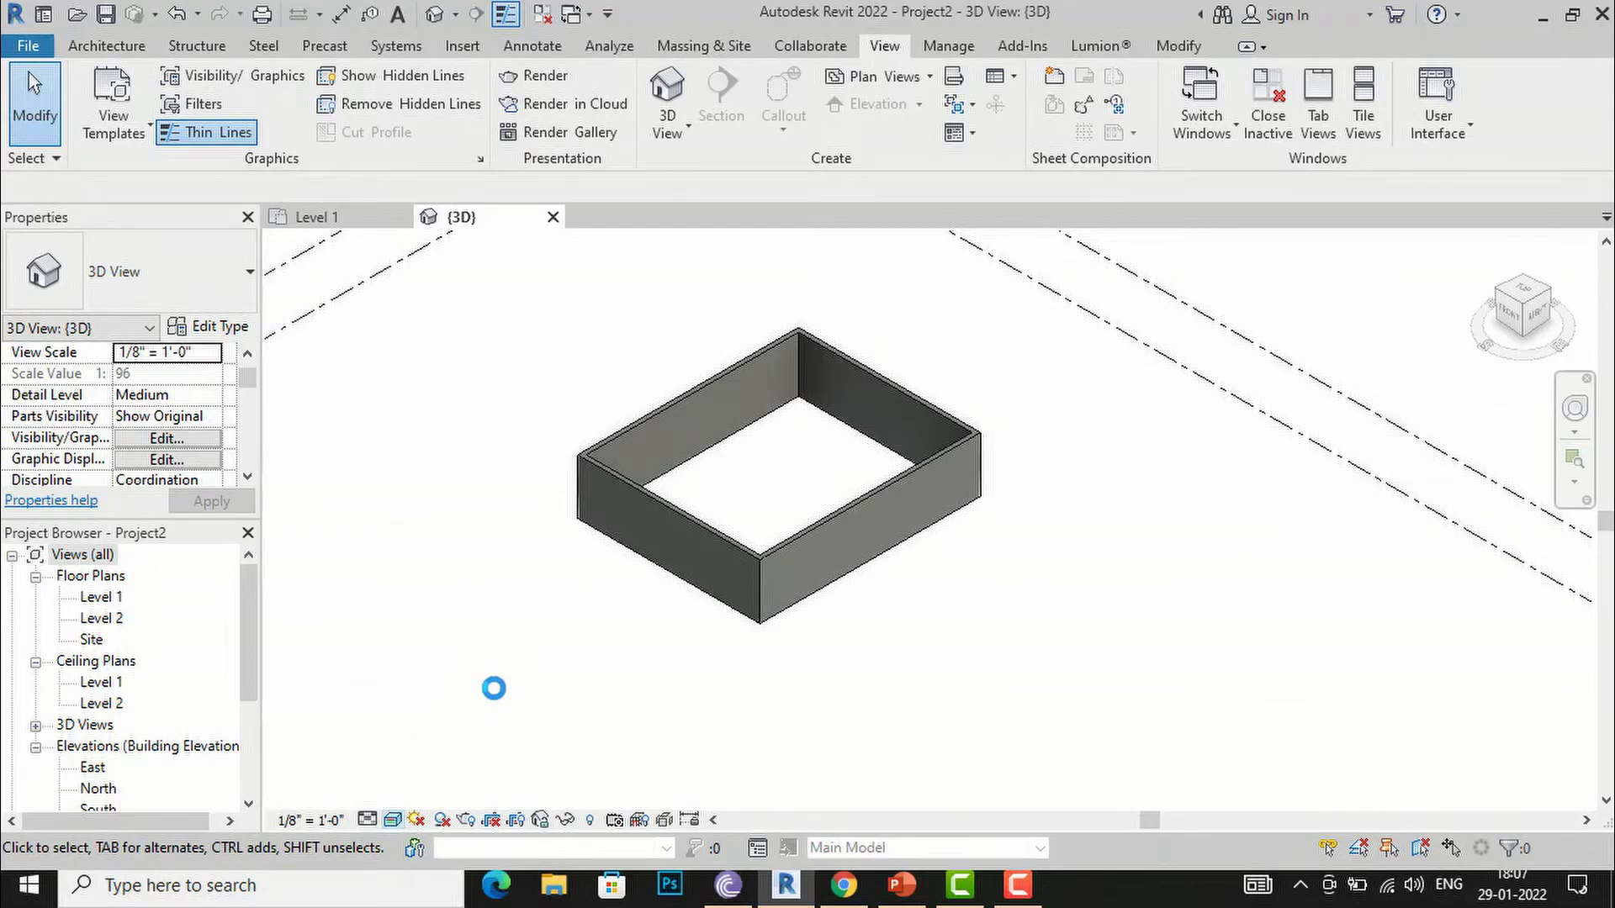
Step: Return to the Level 1 floor plan and inspect the imported PDF's Enable Snaps option
double_click(101, 598)
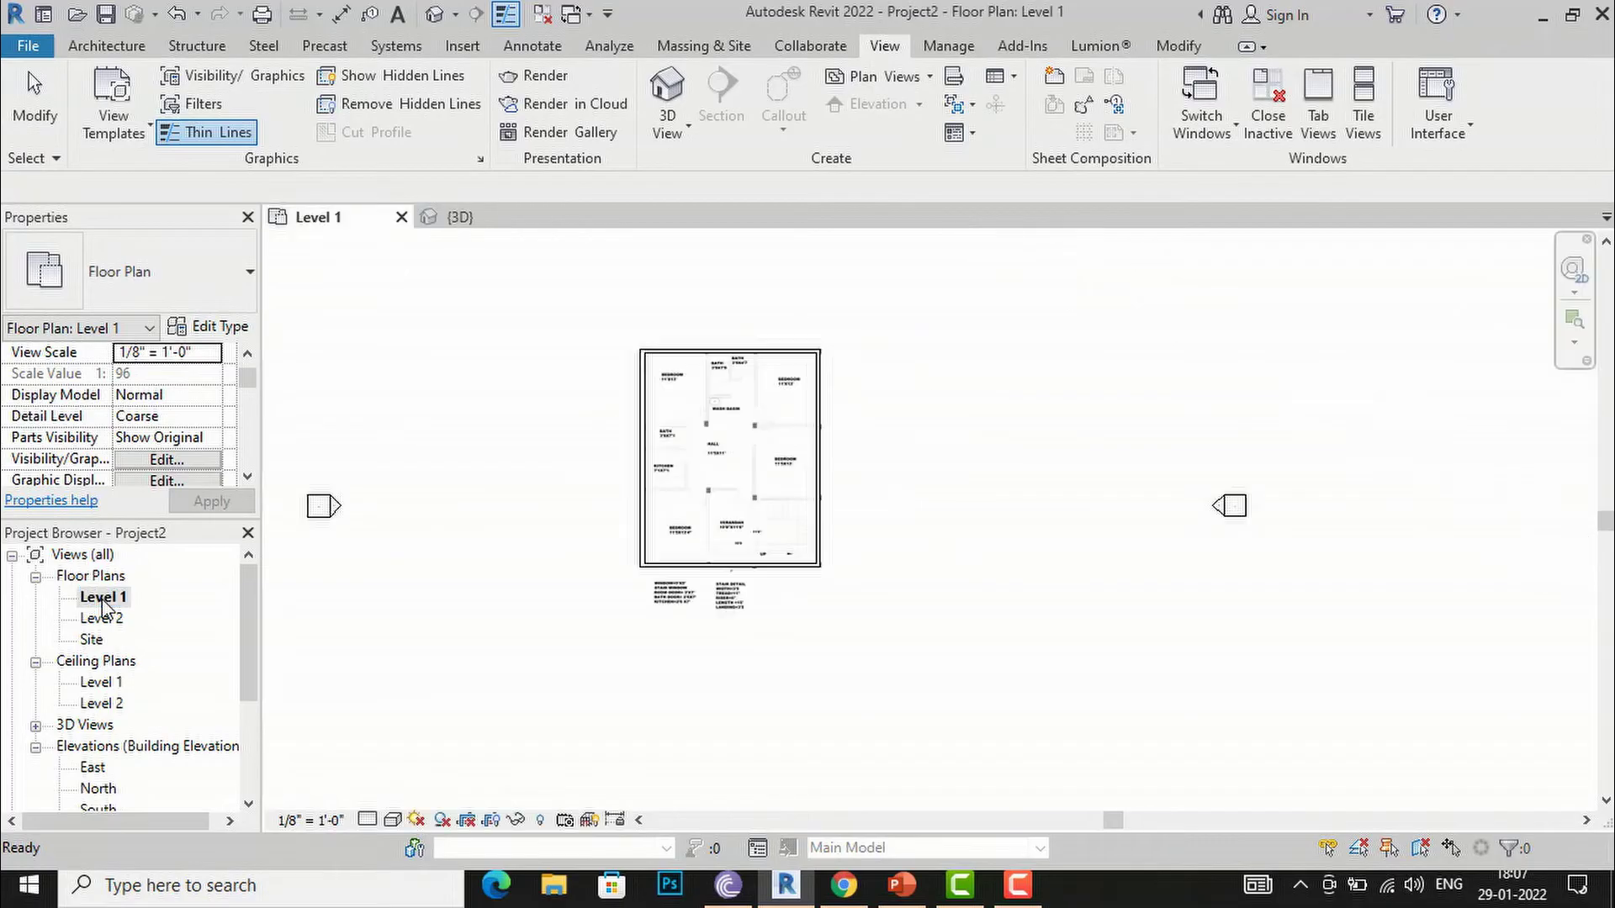
left_click(795, 424)
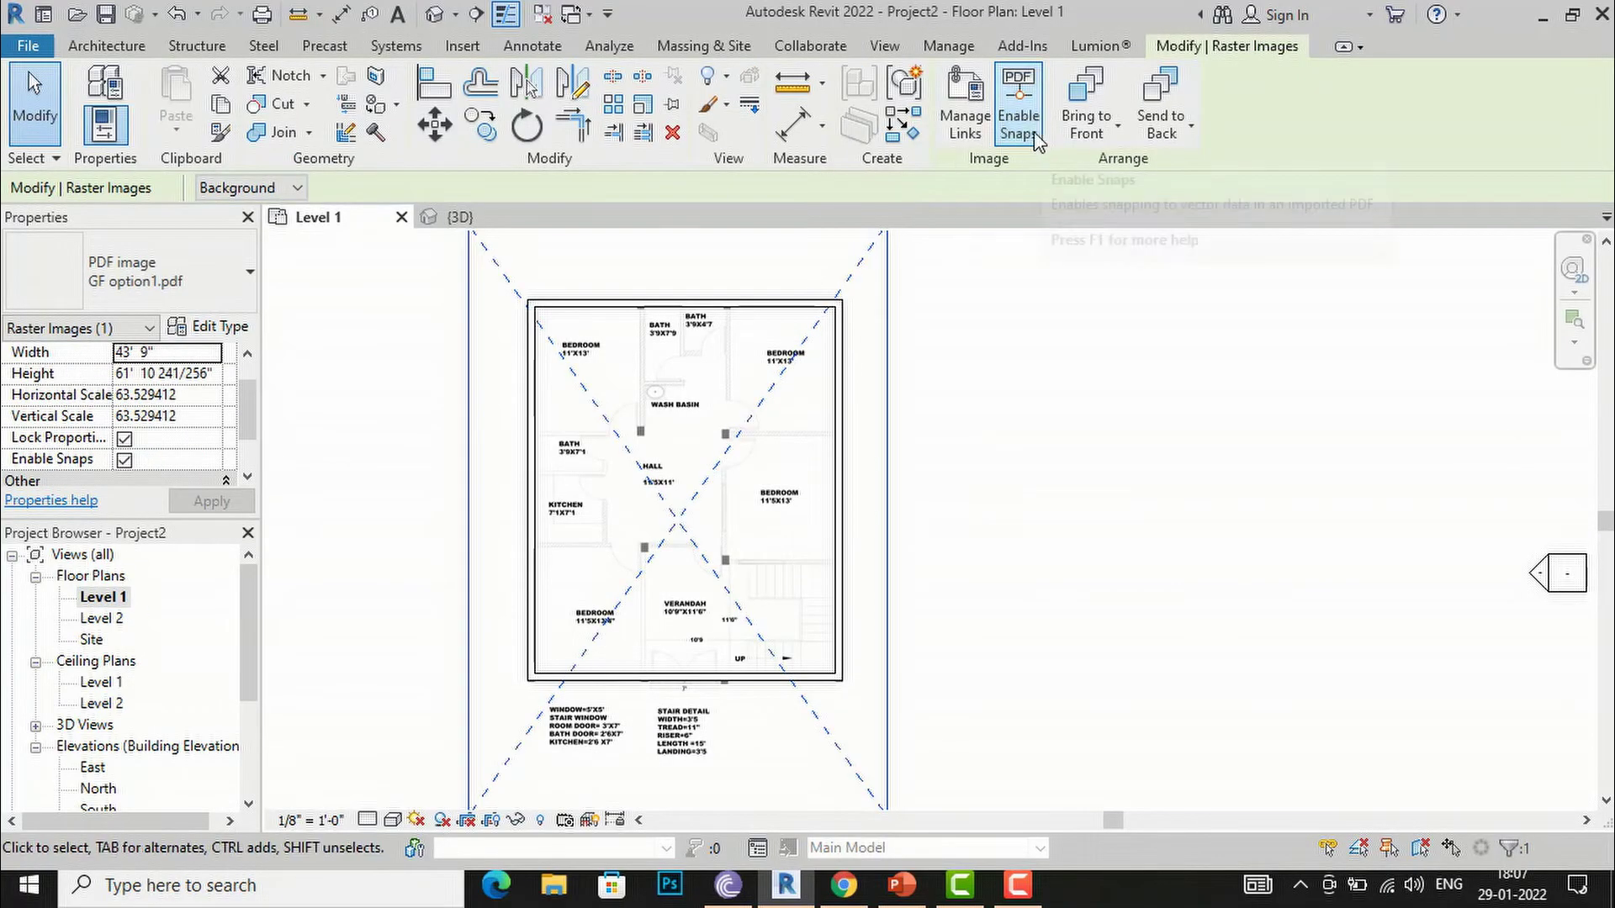
left_click(1023, 576)
scroll(649, 459, "down", 3)
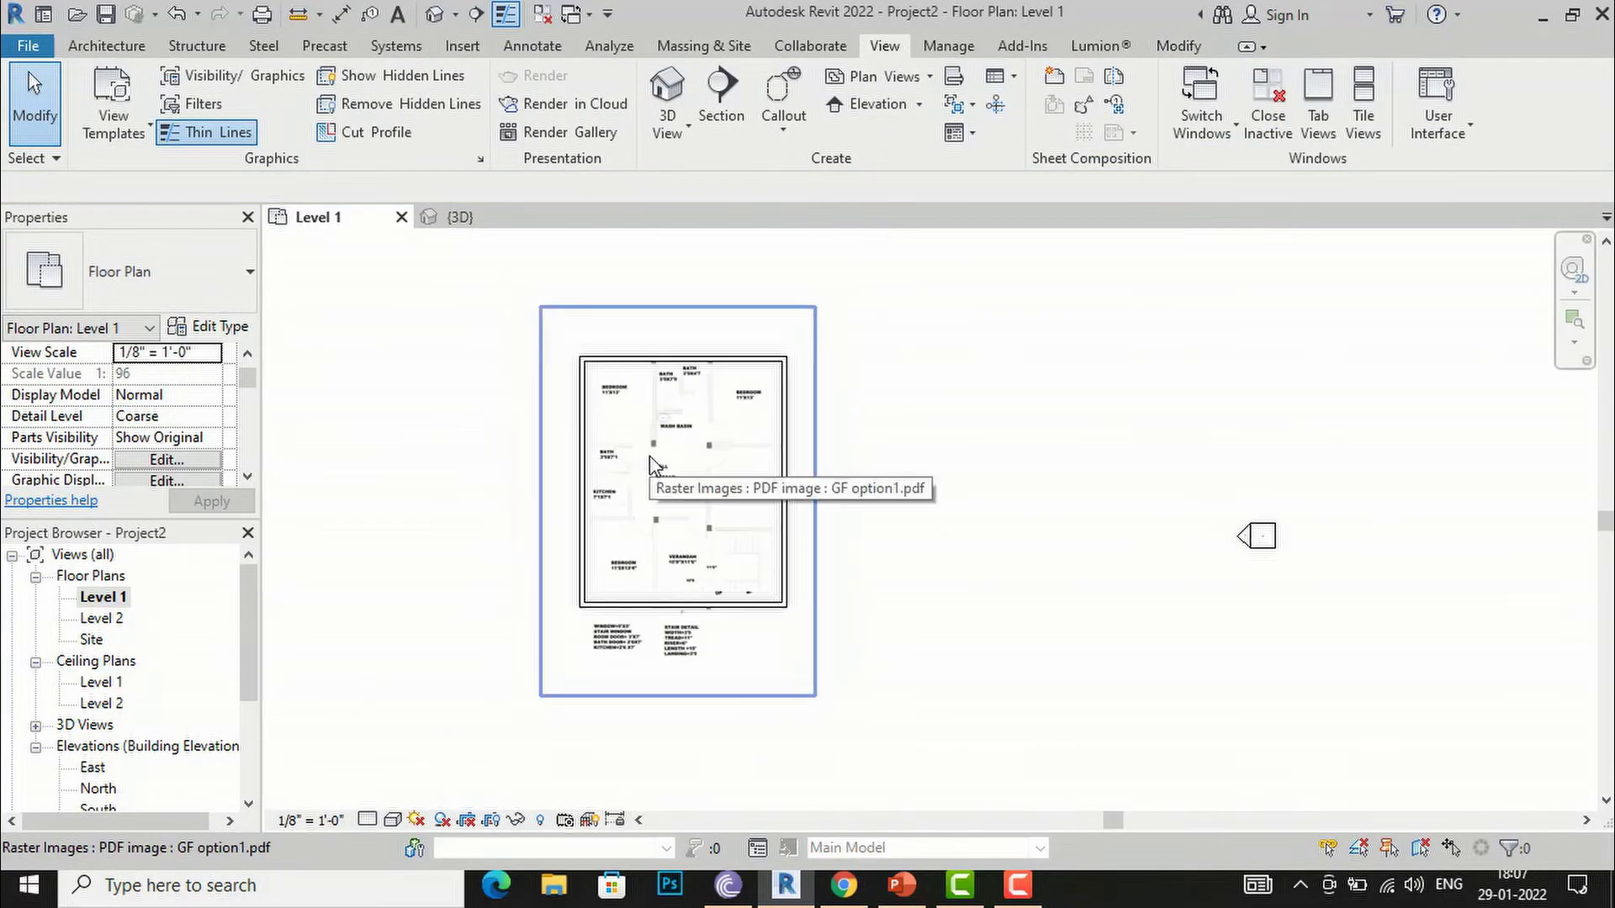
scroll(494, 454, "down", 2)
scroll(494, 454, "up", 1)
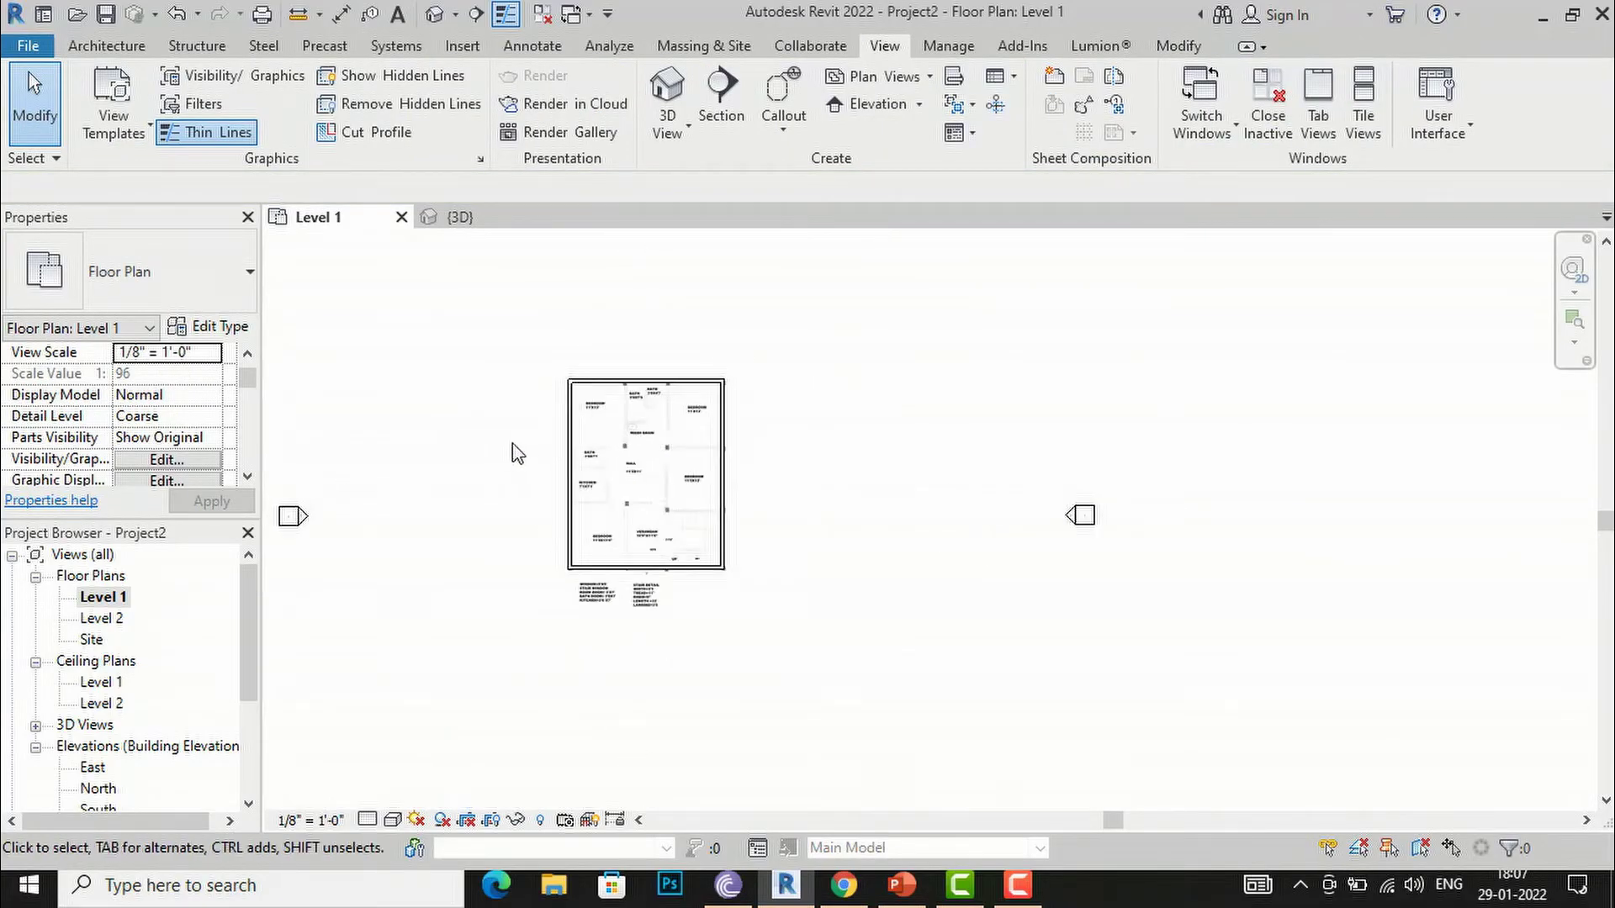
Step: Close the Level 1 and 3D views and leave Project2 without saving its changes
left_click(401, 217)
left_click(401, 218)
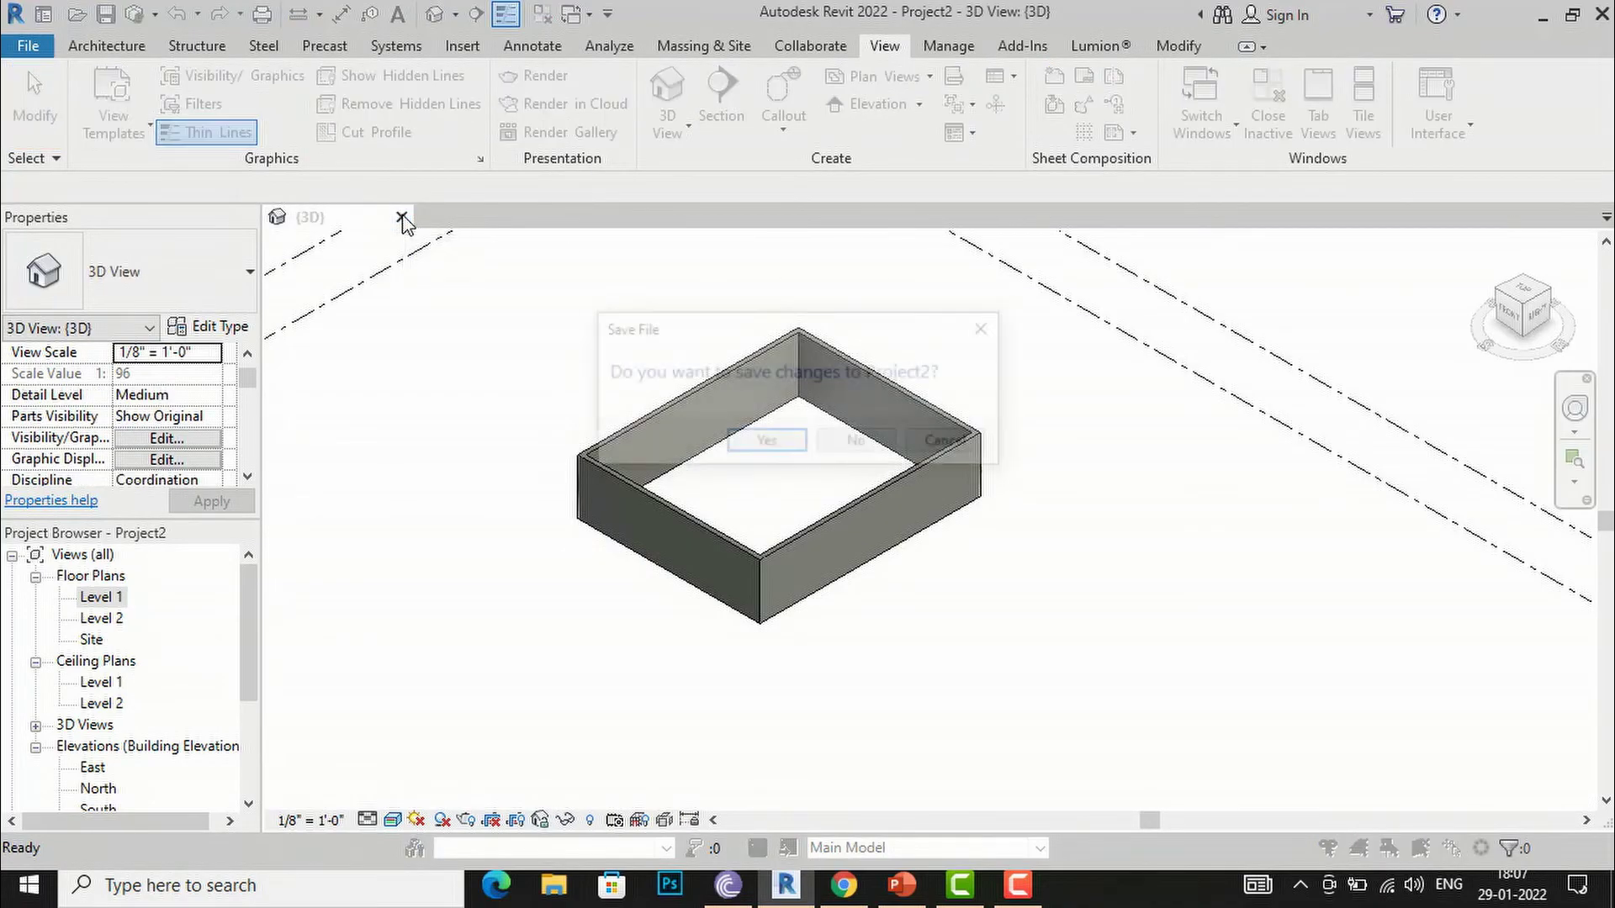
left_click(859, 444)
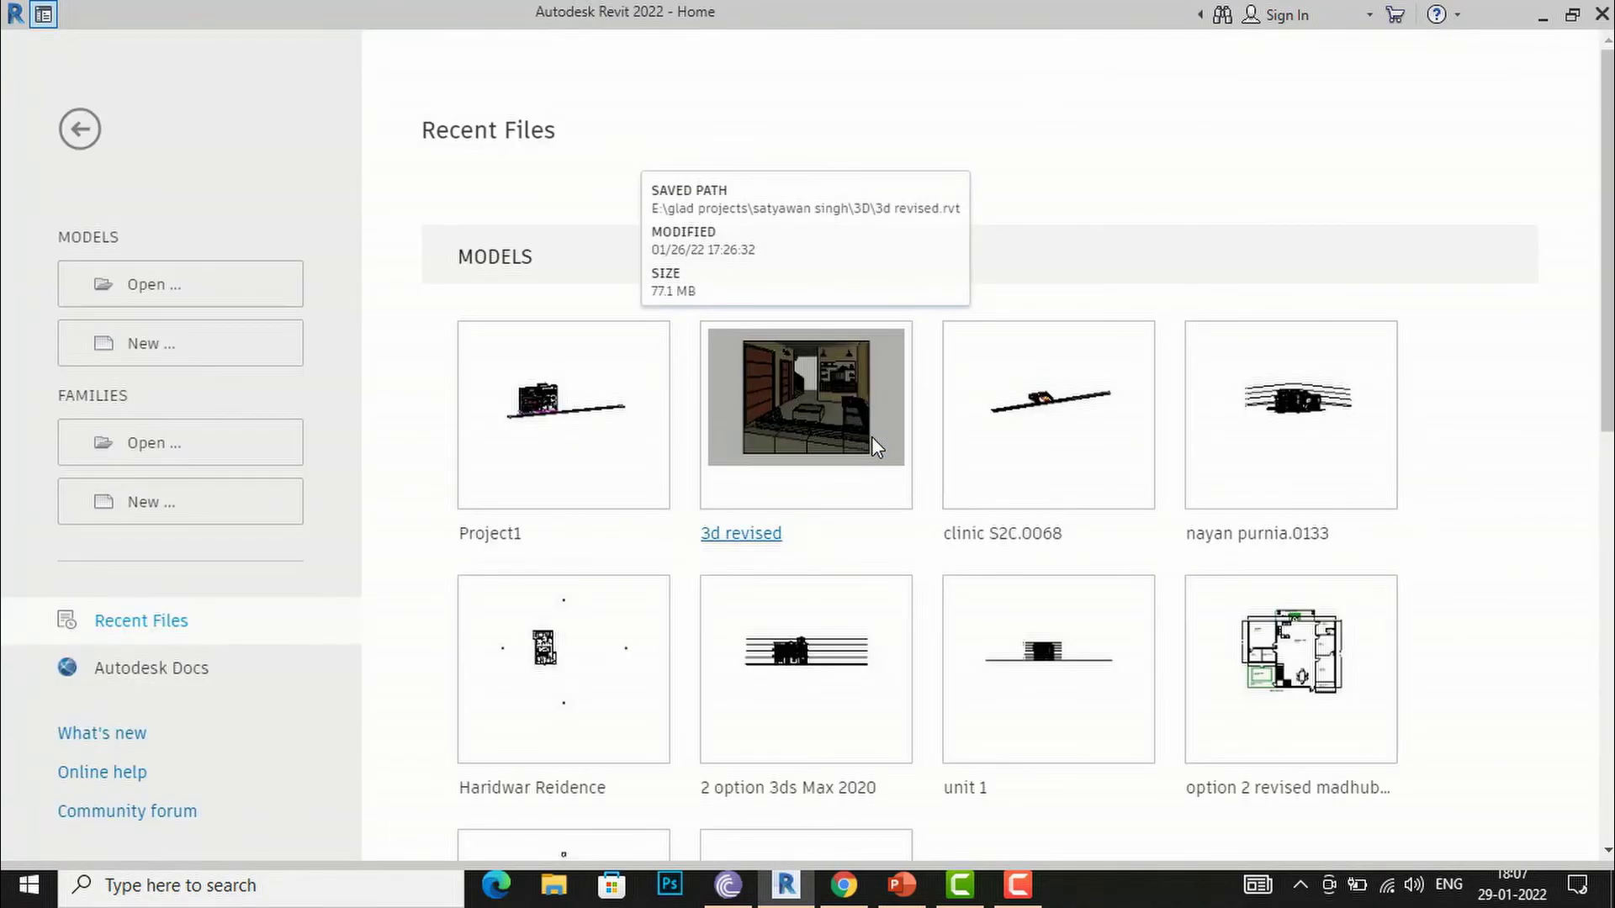
Step: Create a new project from the Architectural Template
left_click(173, 345)
left_click(697, 393)
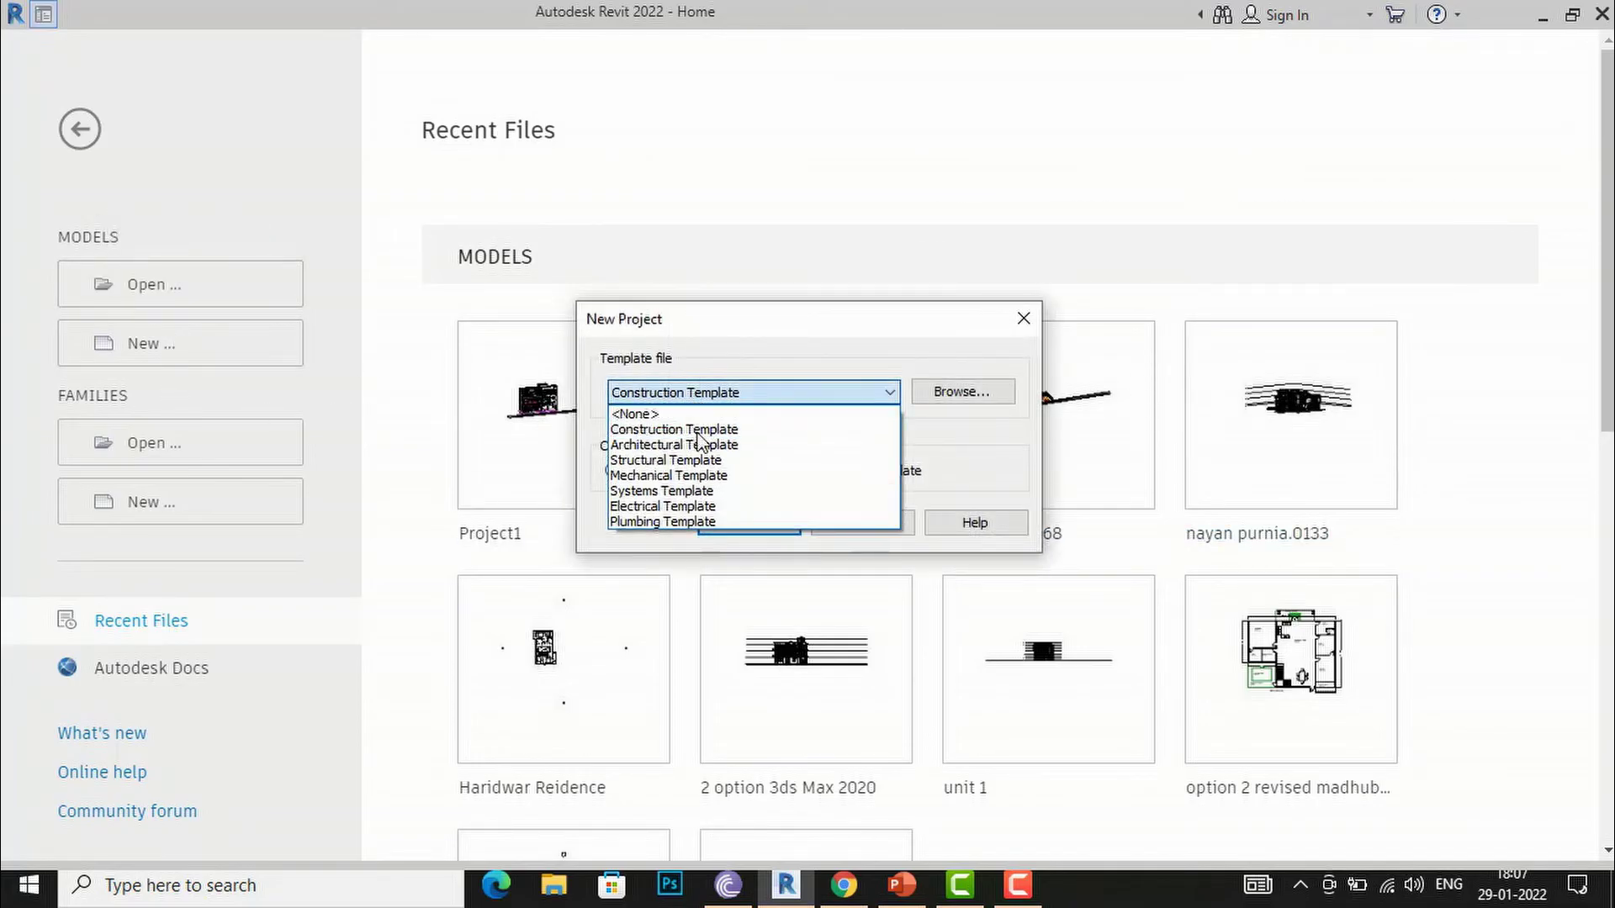
left_click(715, 443)
left_click(748, 522)
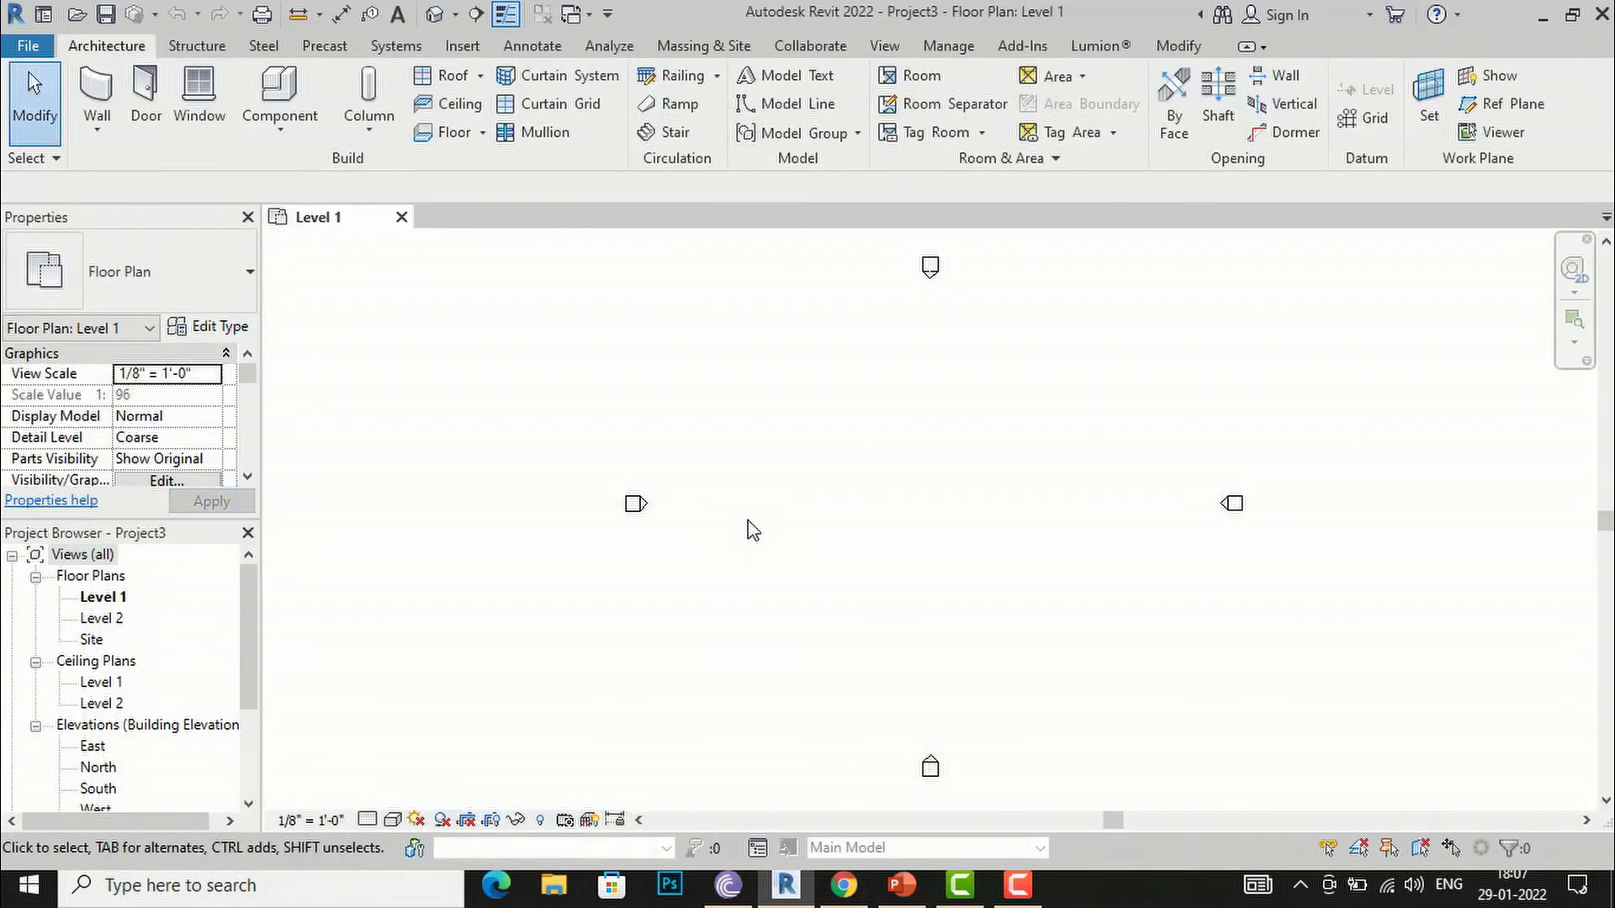
Step: Import the image GROUND FLOOR 20-1-18 (1)_page-0001.jpg from the jpeg folder in Downloads and place it between the elevation markers on Level 1
left_click(464, 47)
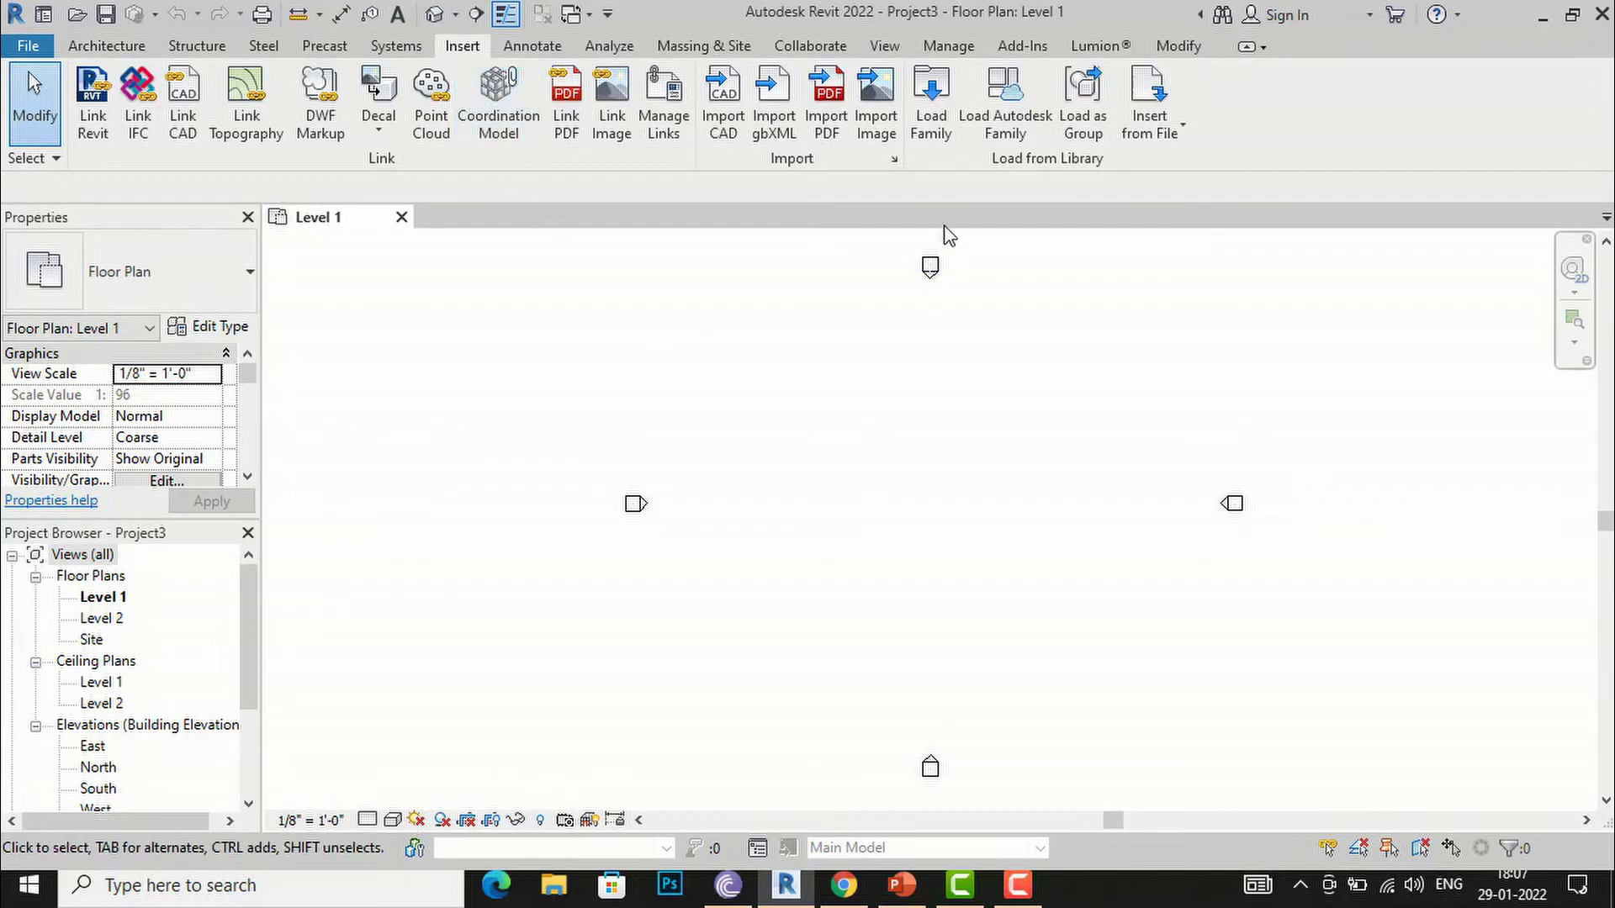
left_click(872, 132)
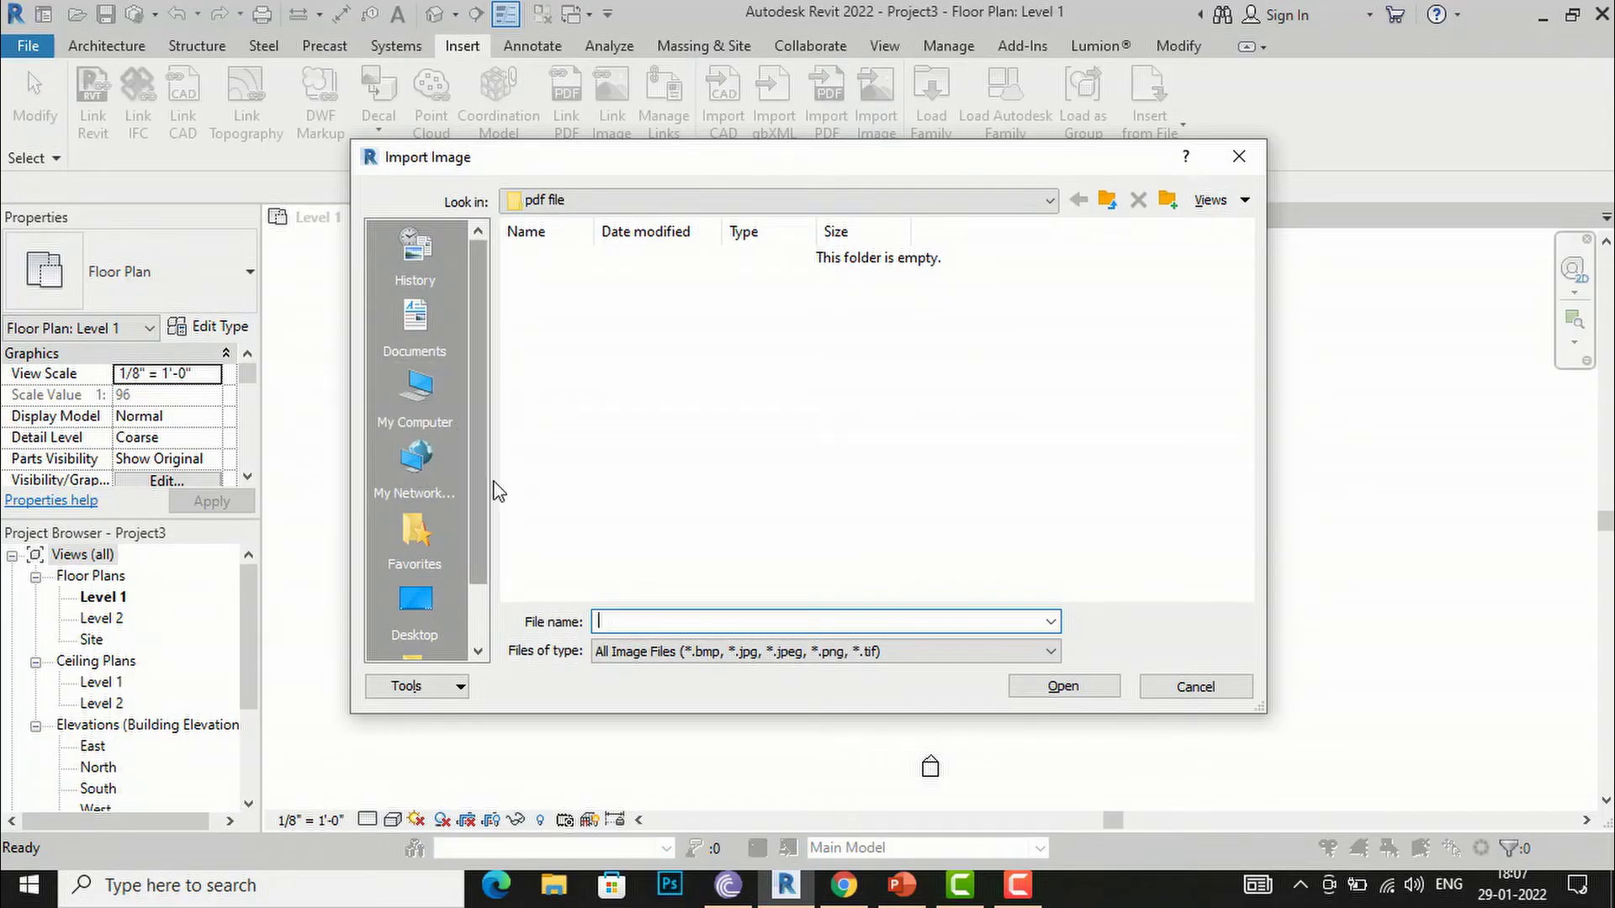
left_click(401, 602)
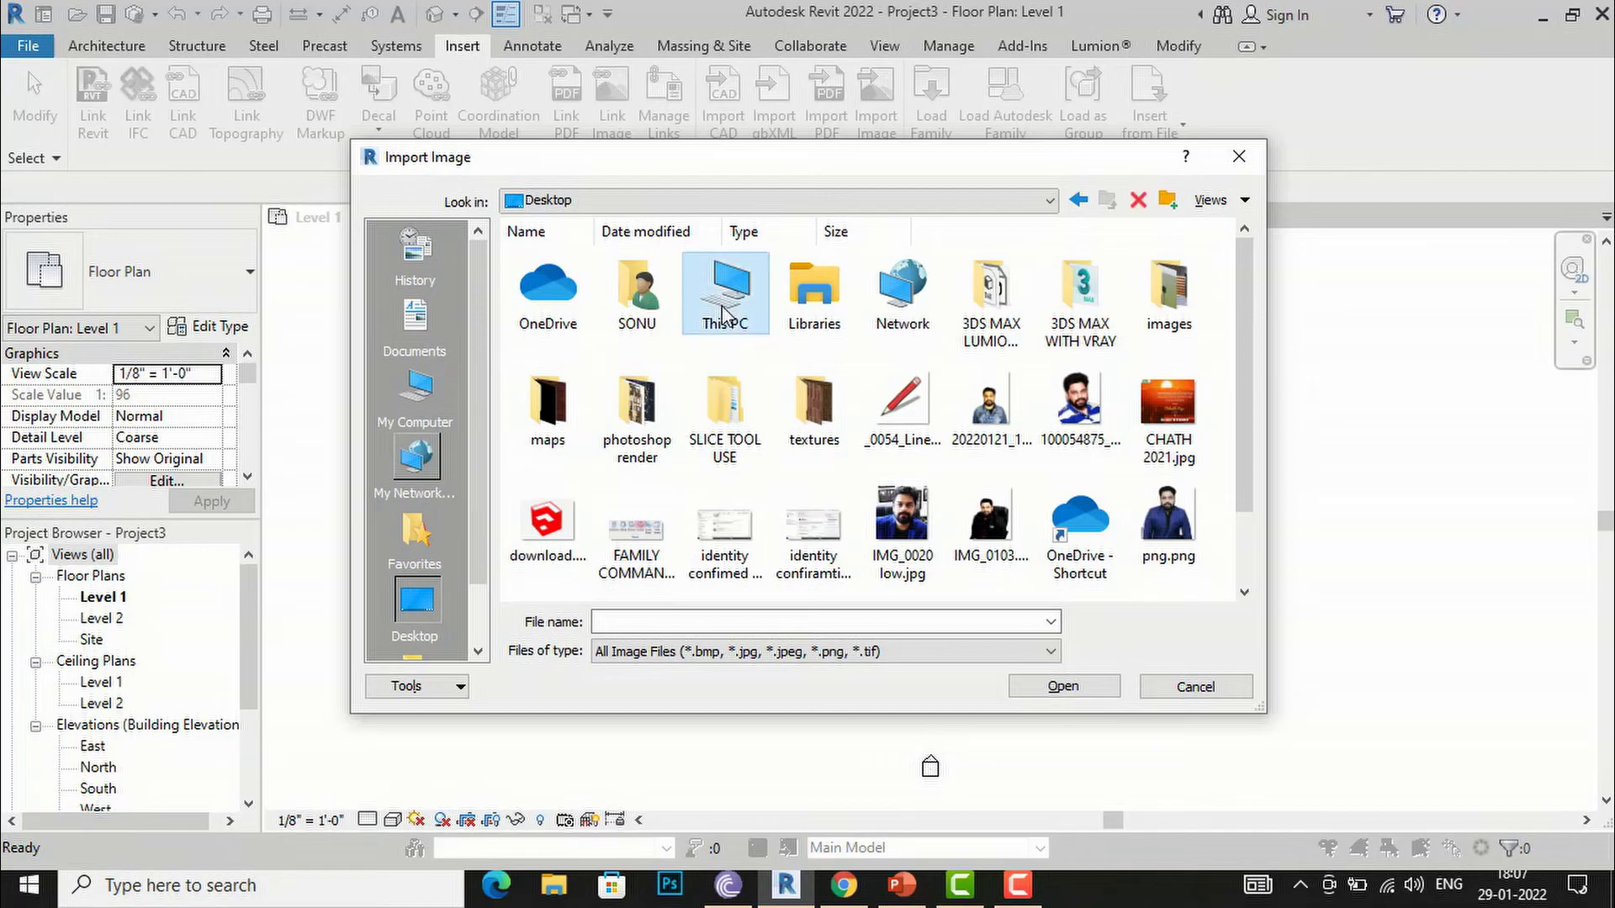
double_click(722, 315)
double_click(812, 313)
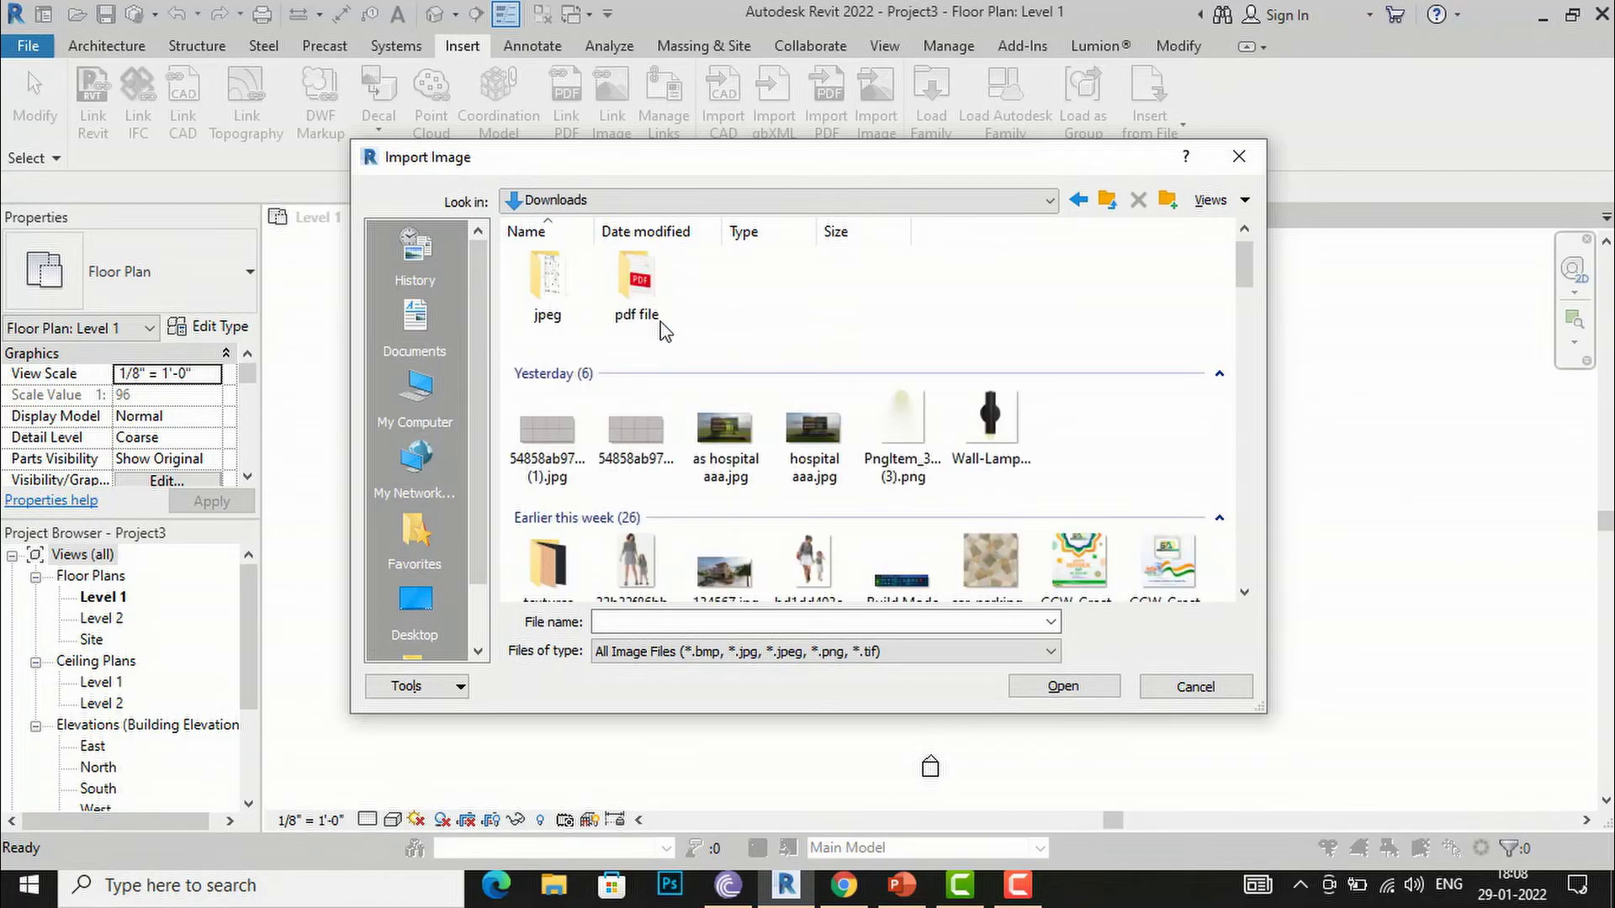
double_click(545, 299)
left_click(543, 305)
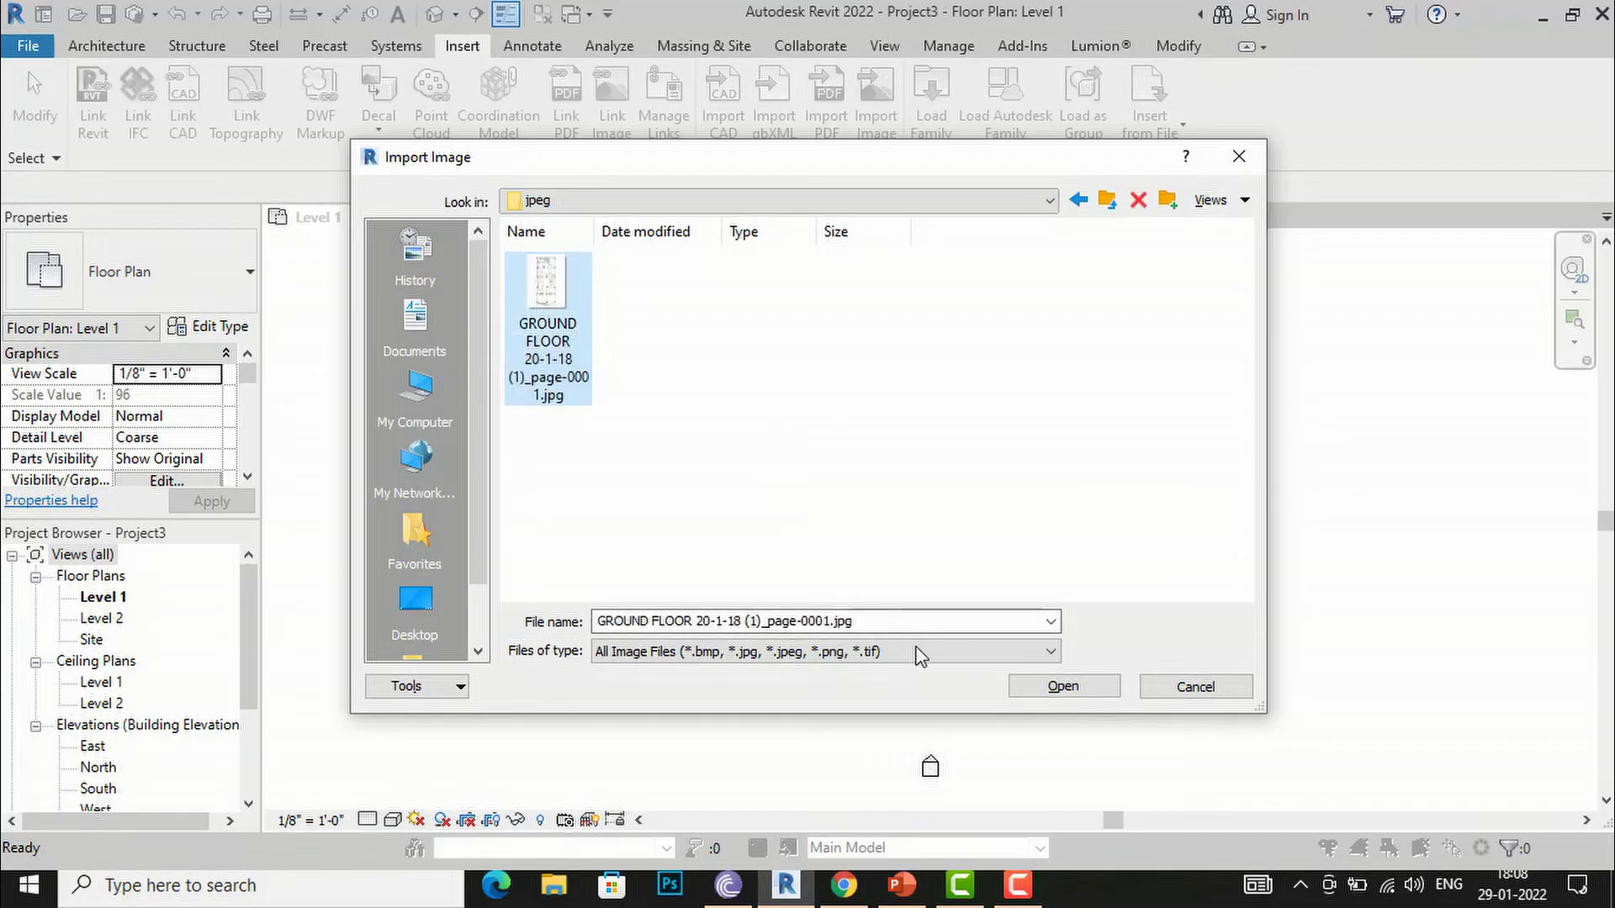
left_click(1039, 686)
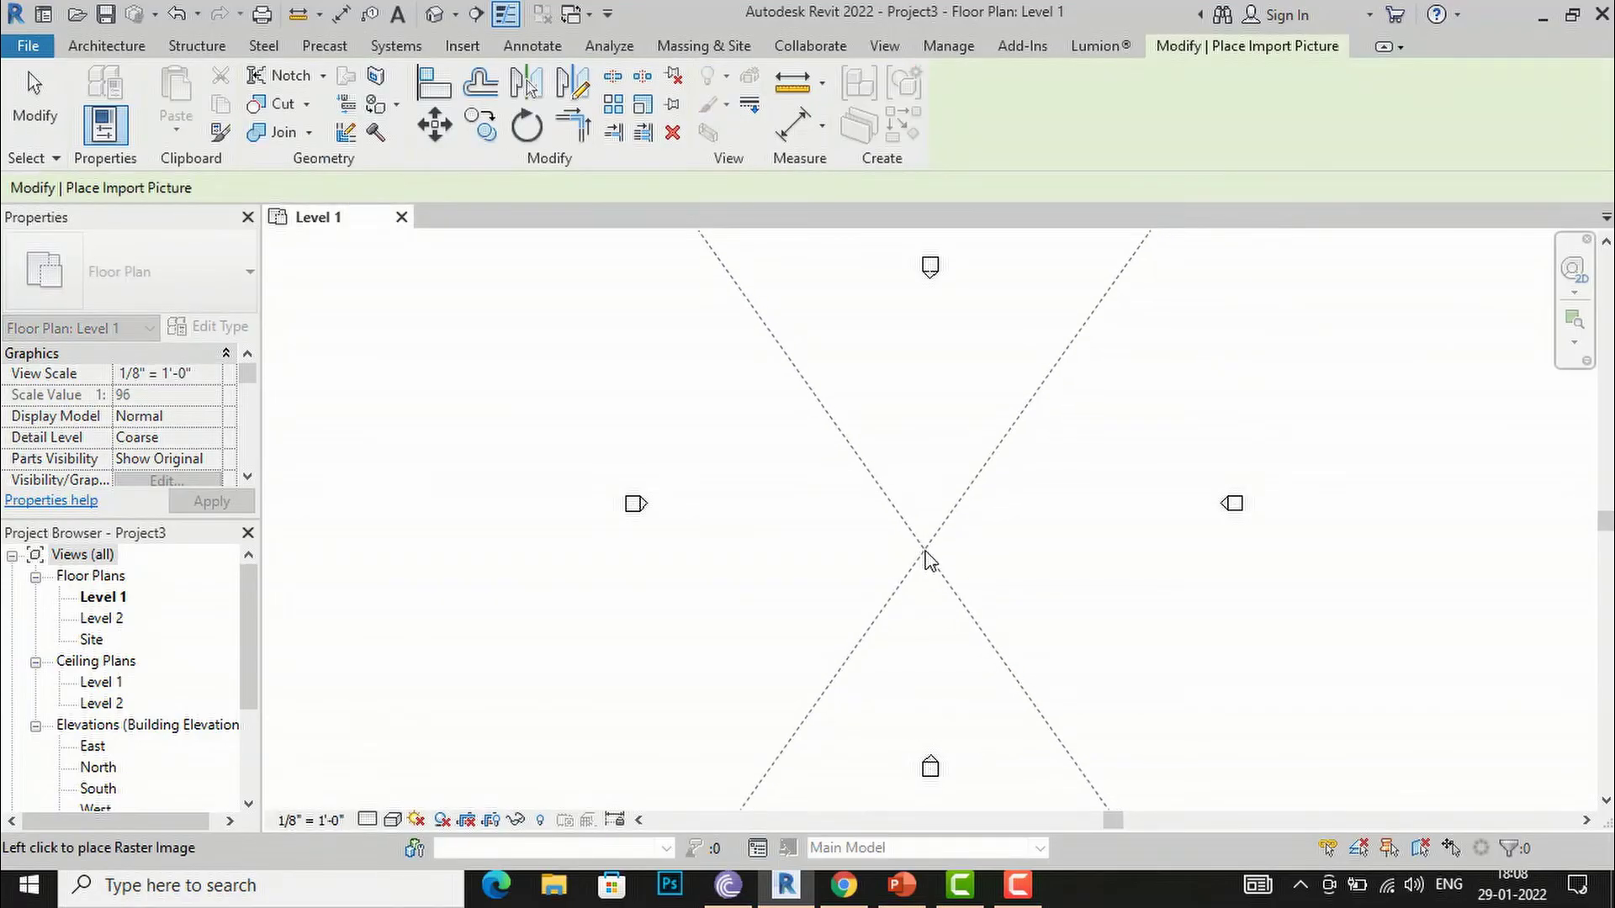
left_click(927, 559)
left_click(1148, 492)
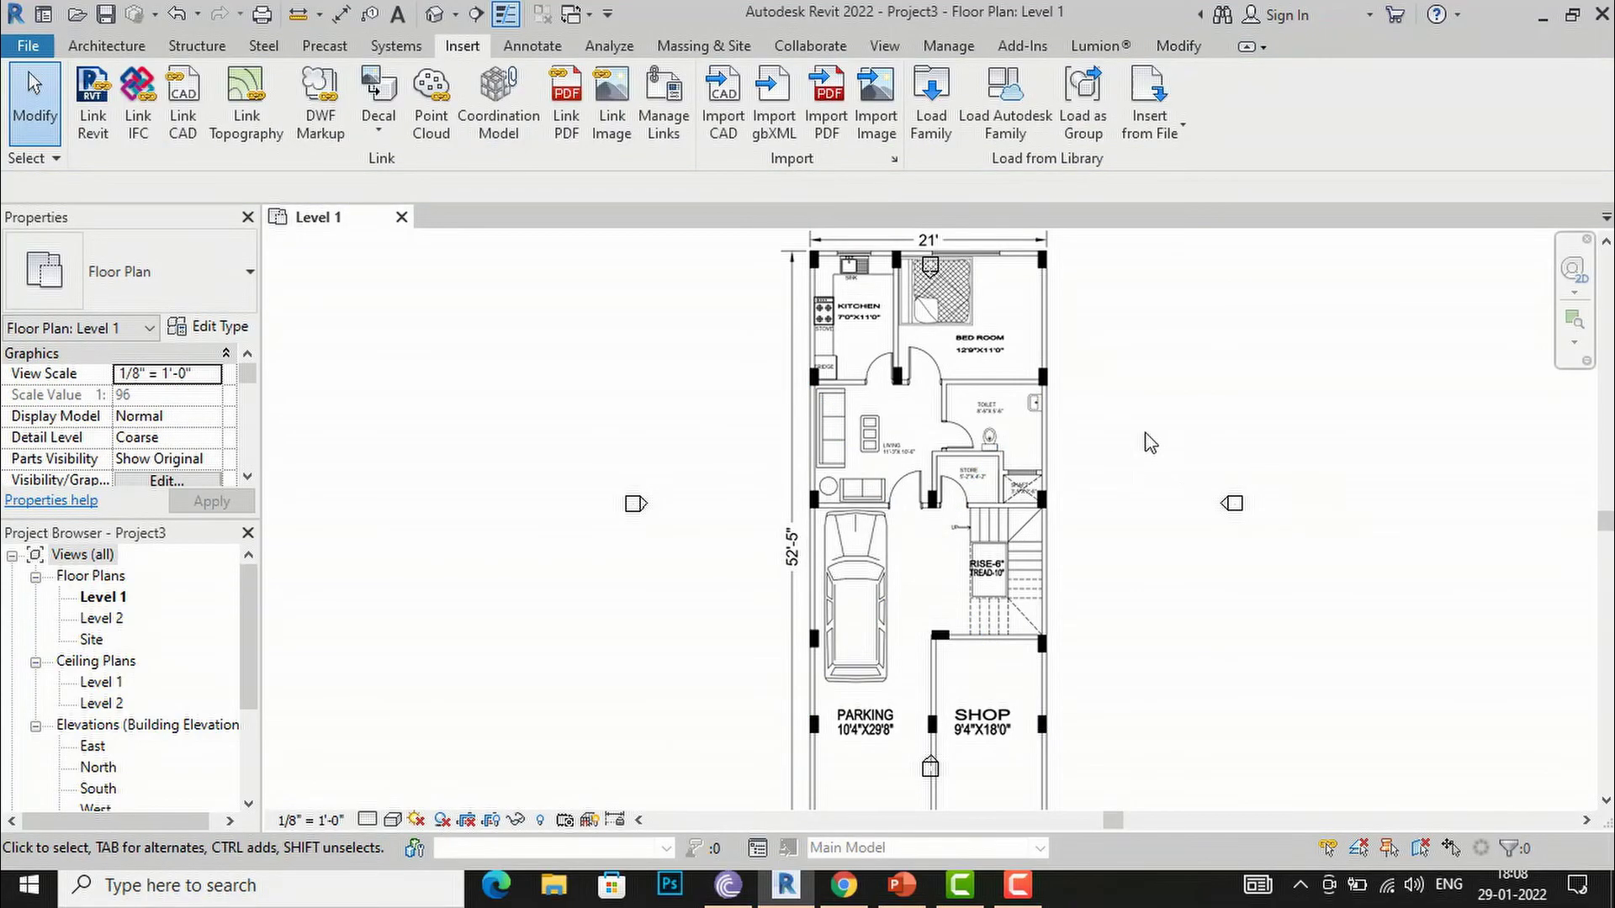
Step: Select the imported ground floor image and measure its left outer wall's thickness beside the kitchen stove
scroll(1063, 371, "up", 1)
scroll(673, 435, "down", 1)
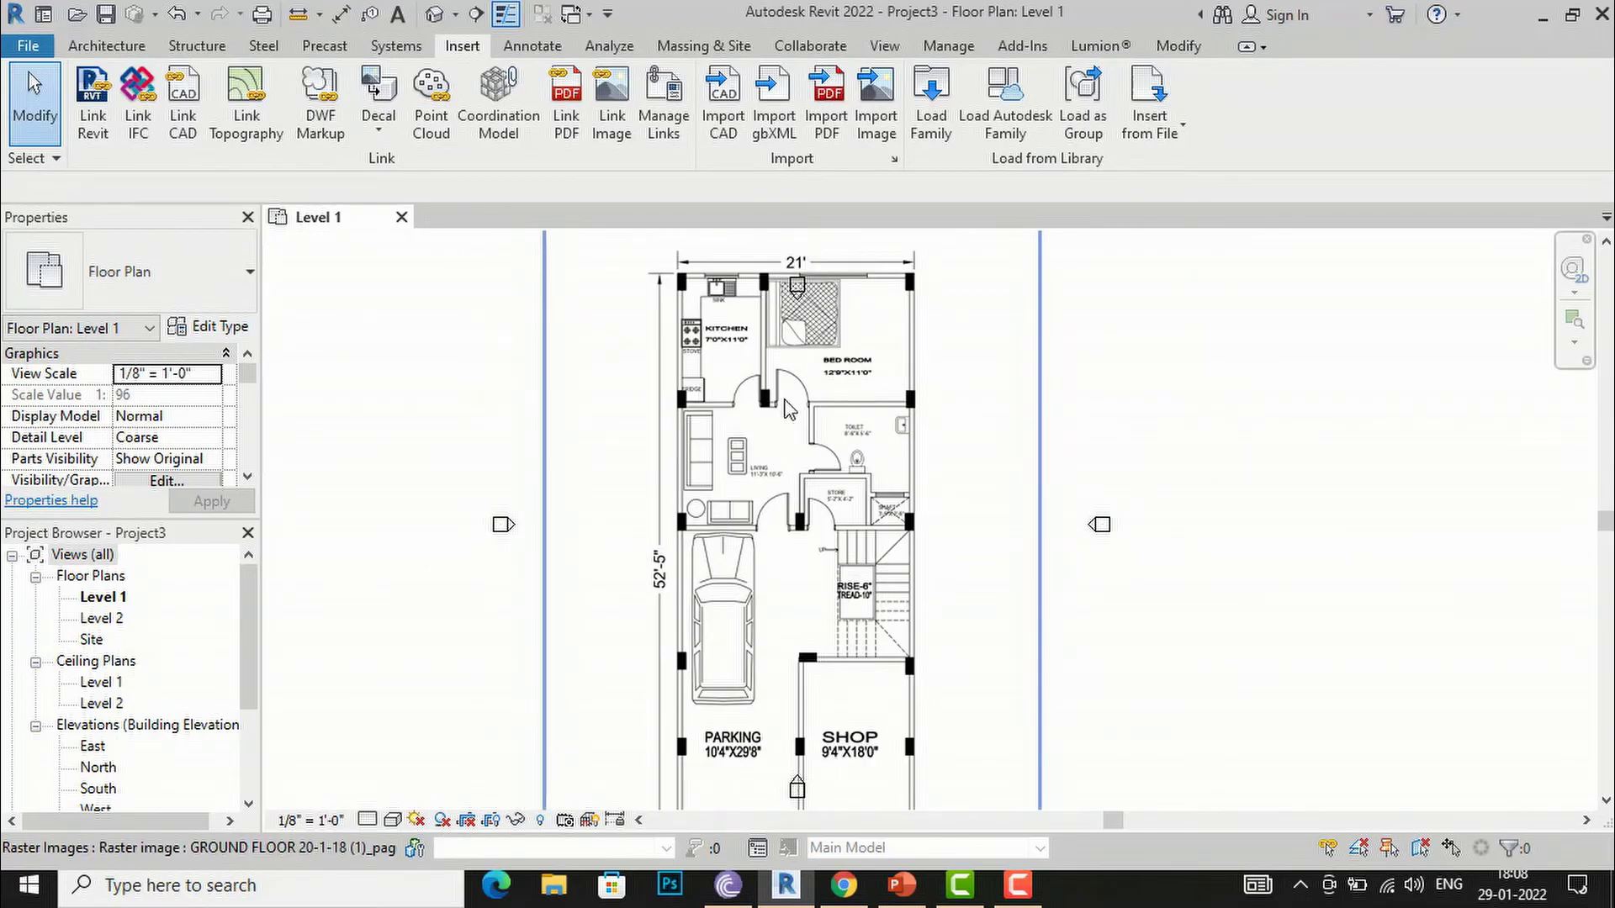
scroll(730, 296, "down", 1)
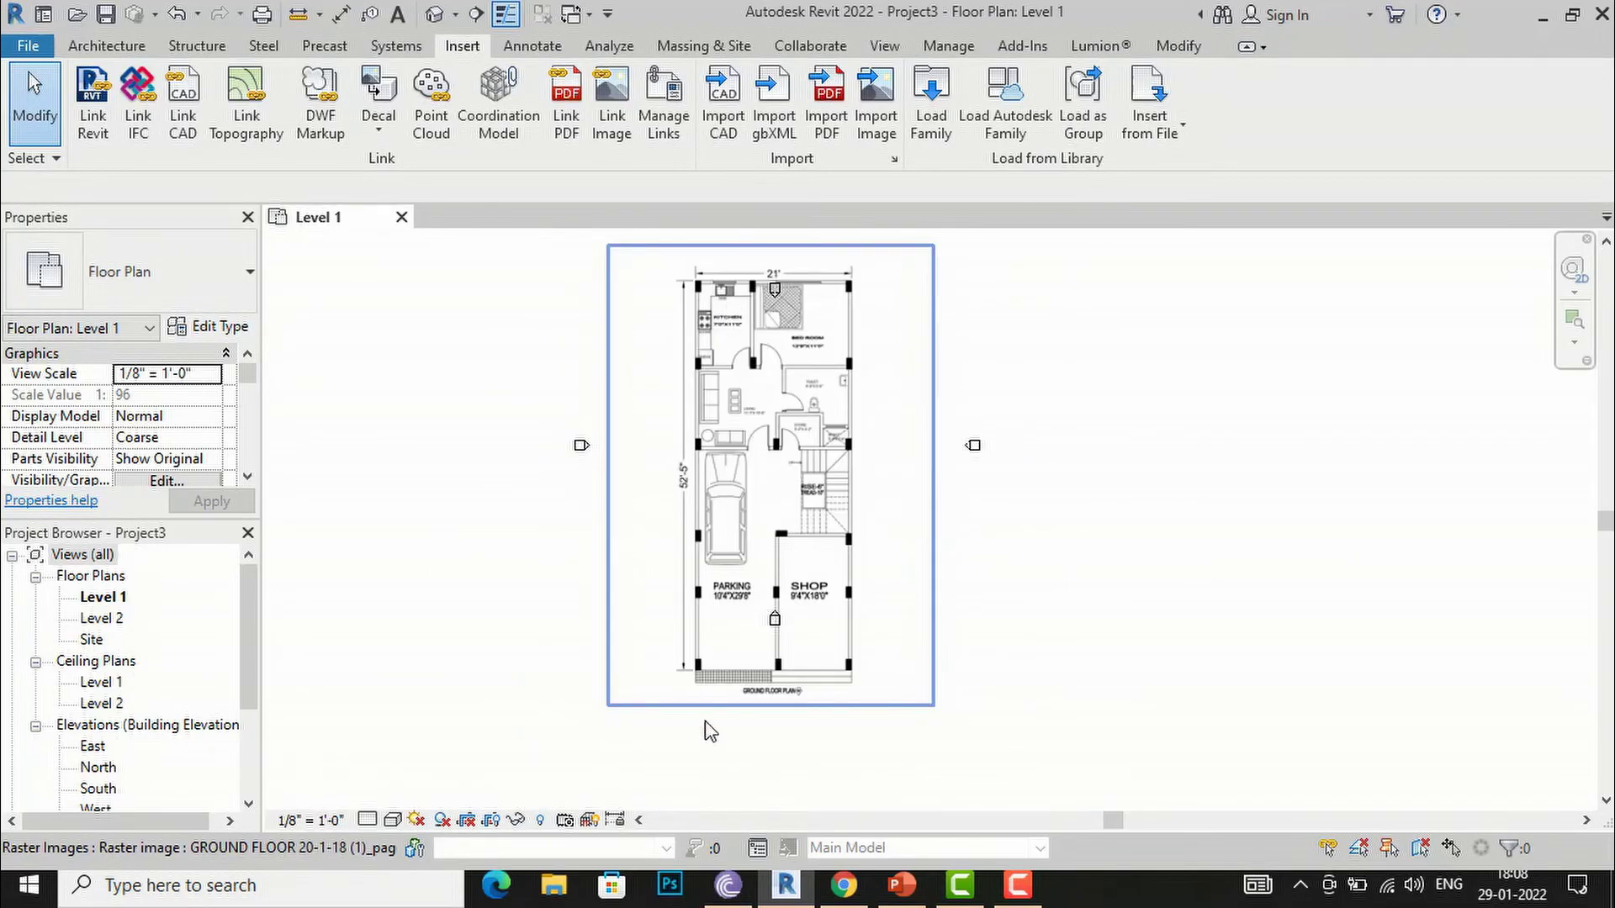
scroll(717, 303, "up", 2)
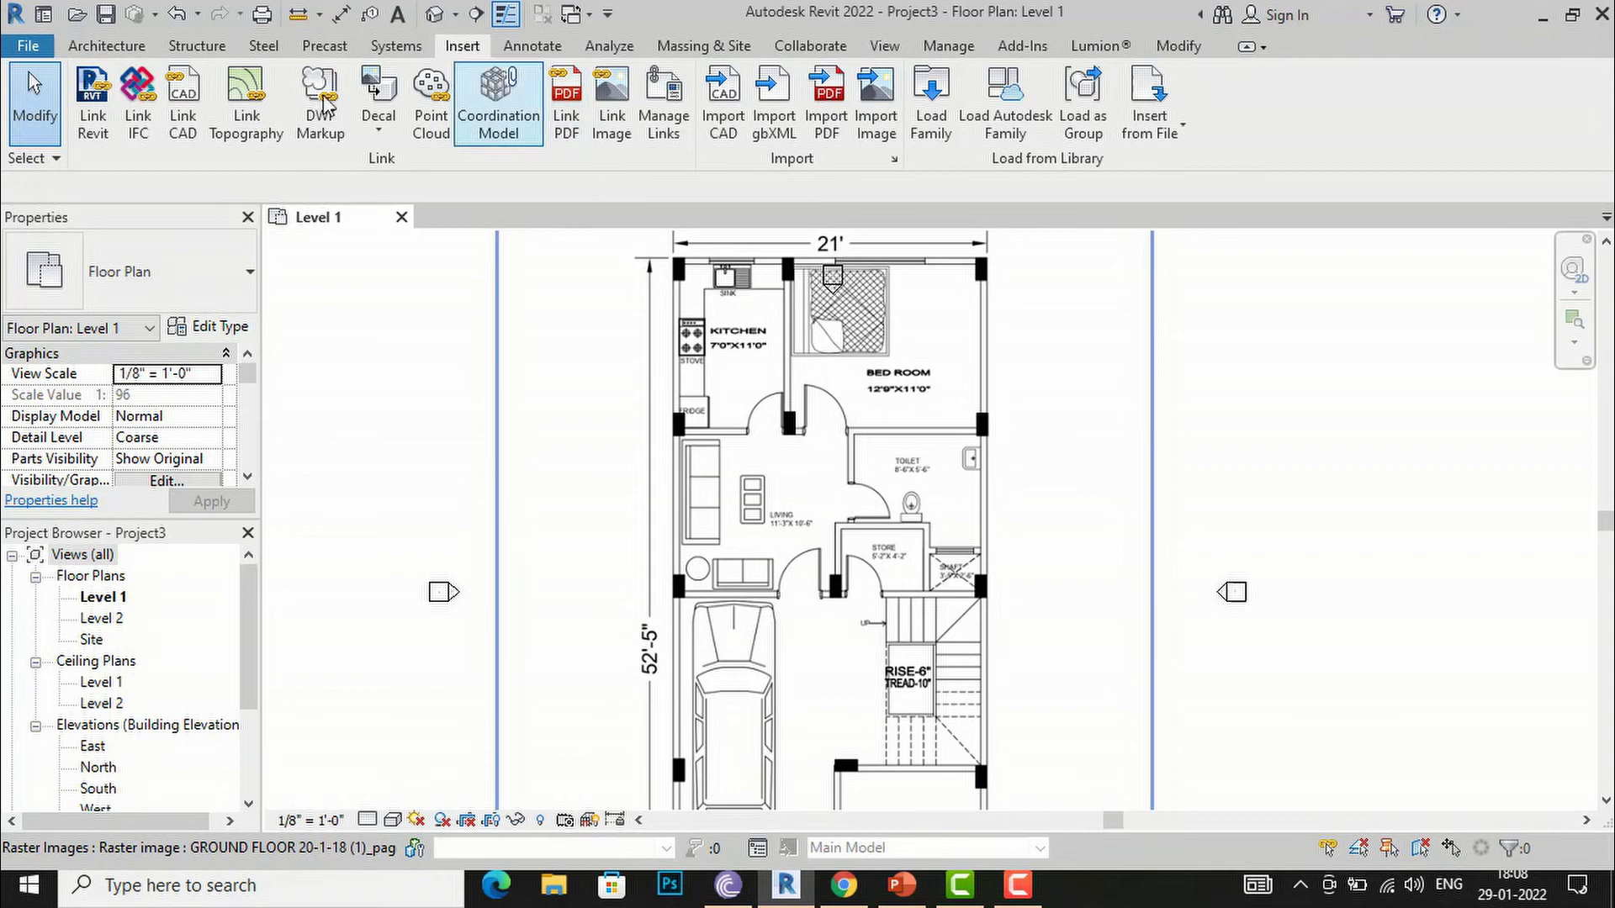
left_click(649, 345)
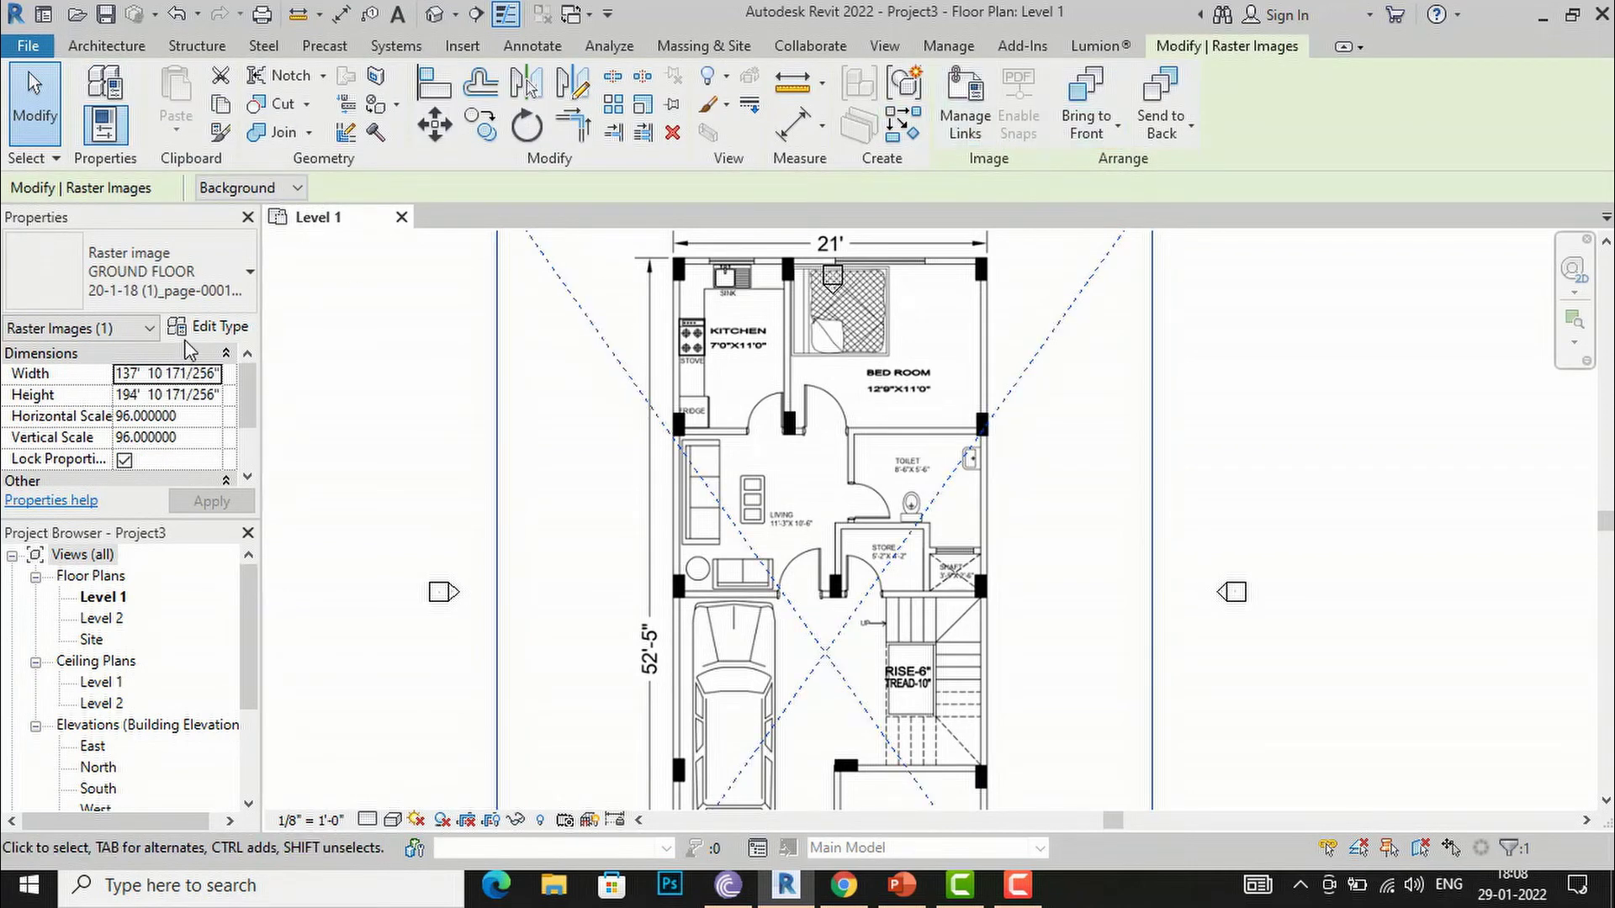
left_click(792, 91)
scroll(698, 381, "up", 2)
scroll(698, 381, "up", 4)
left_click(638, 376)
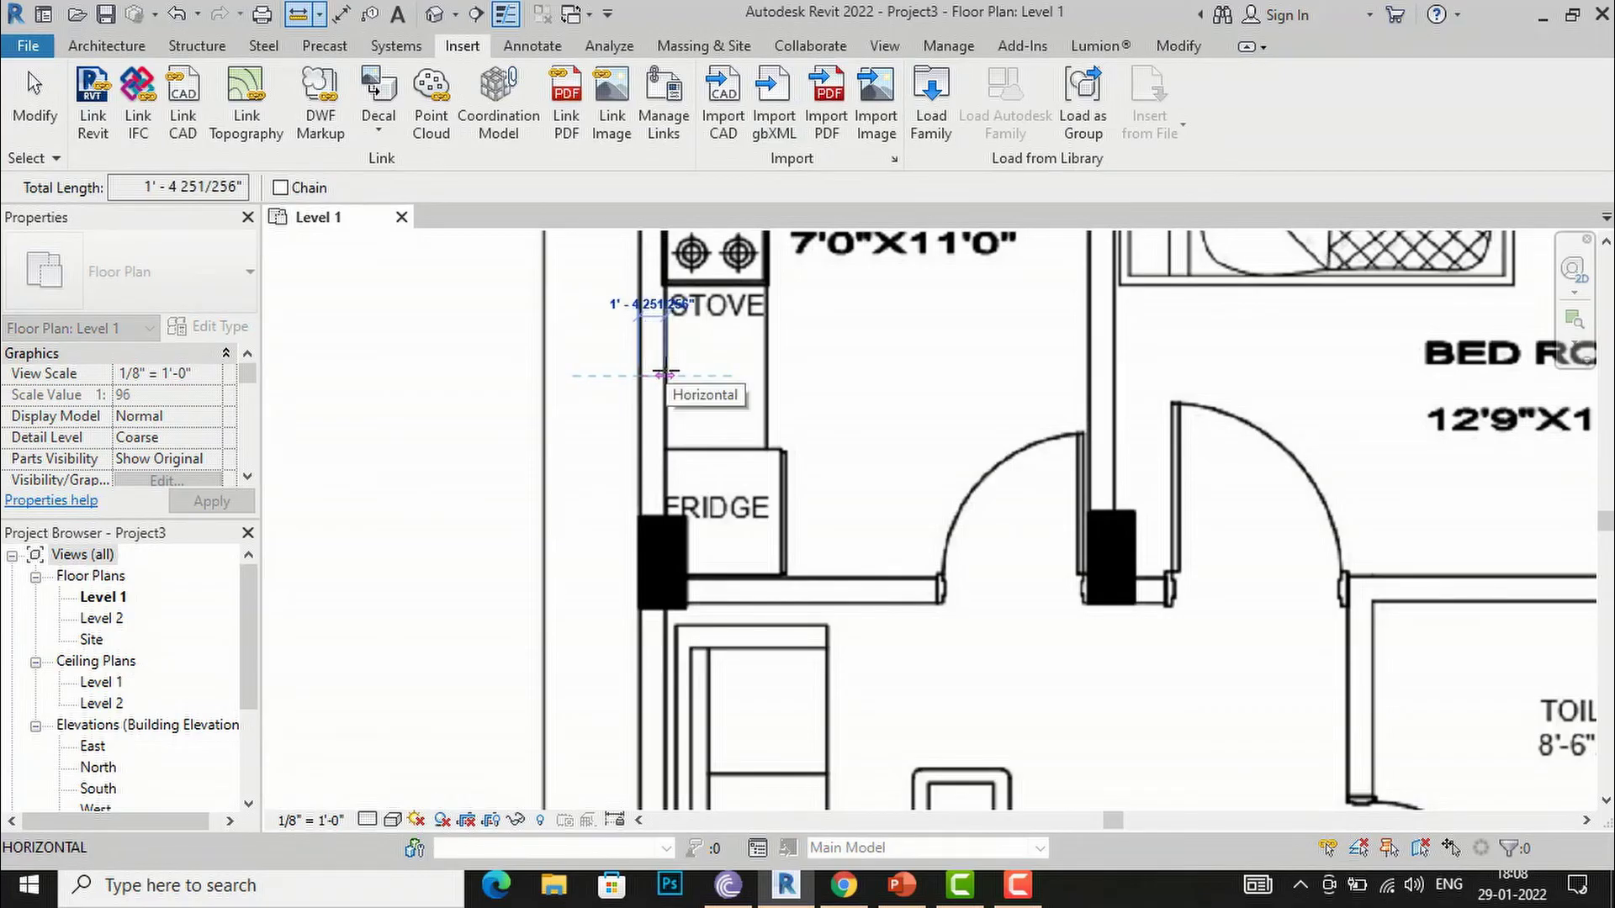
scroll(677, 387, "down", 4)
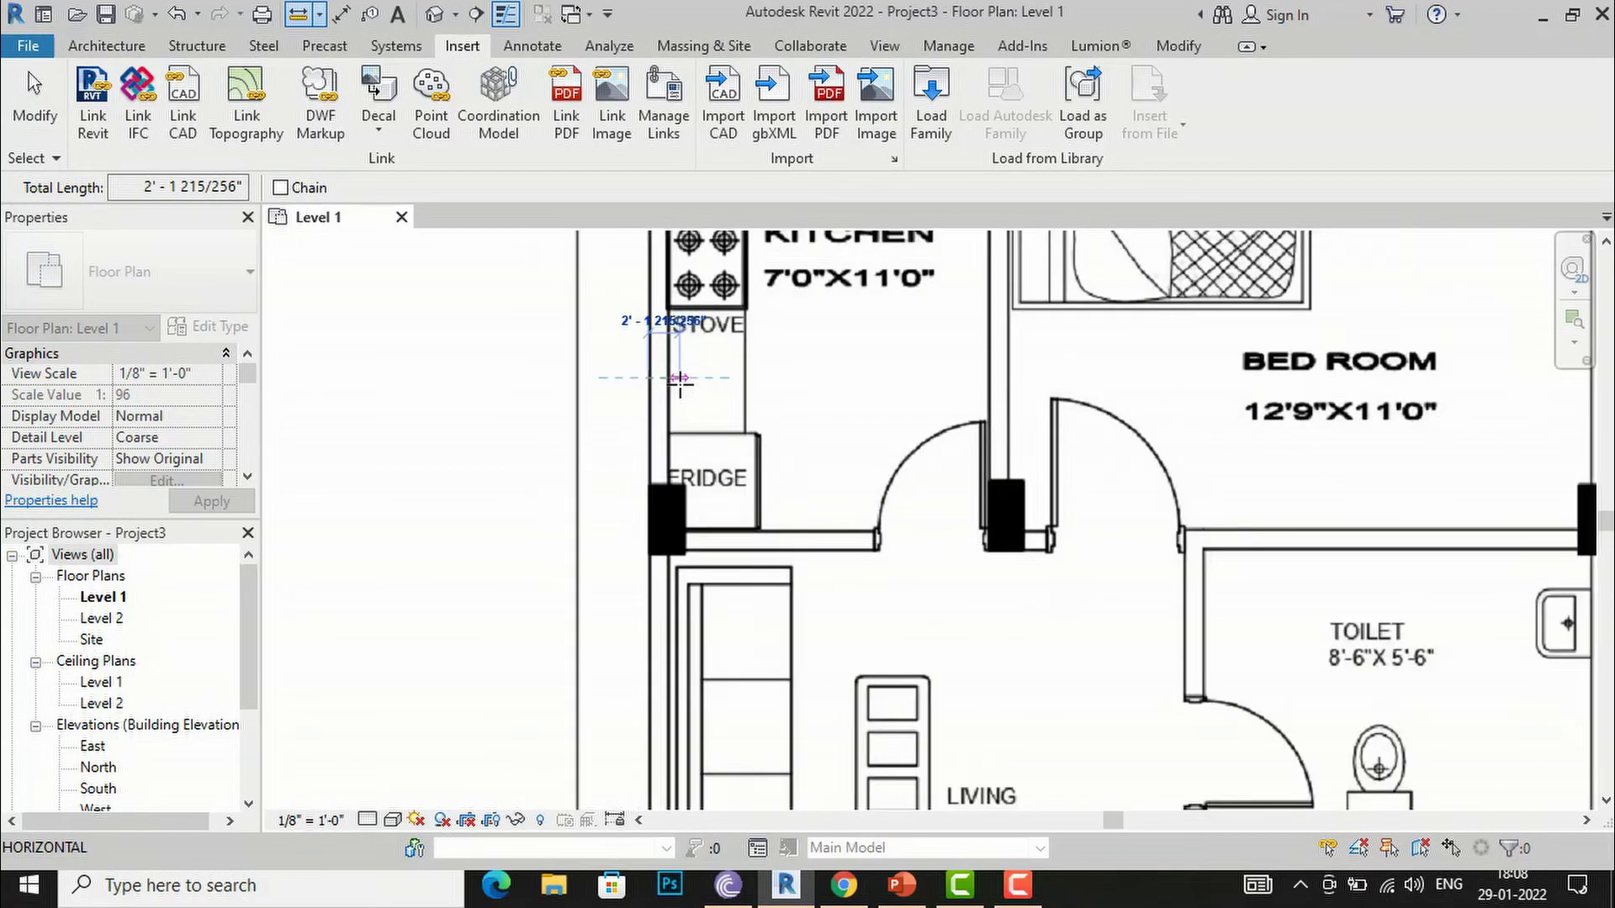
key("Escape")
key("Escape")
scroll(686, 398, "down", 2)
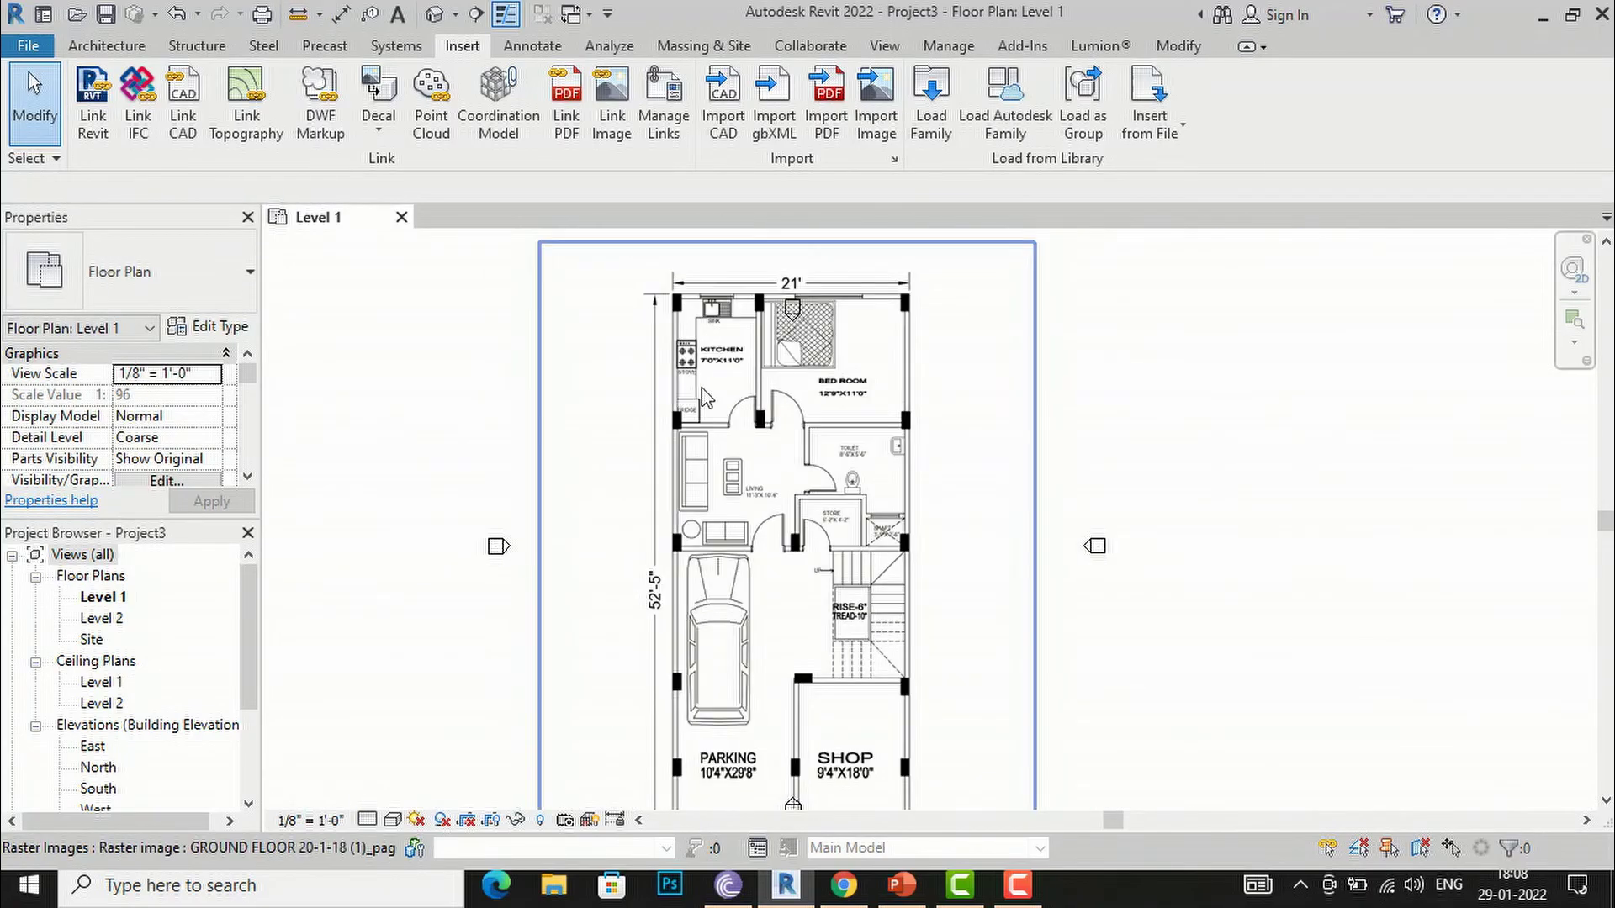
Step: Select the ground floor image again and review its size, scale and draw layer properties
left_click(705, 397)
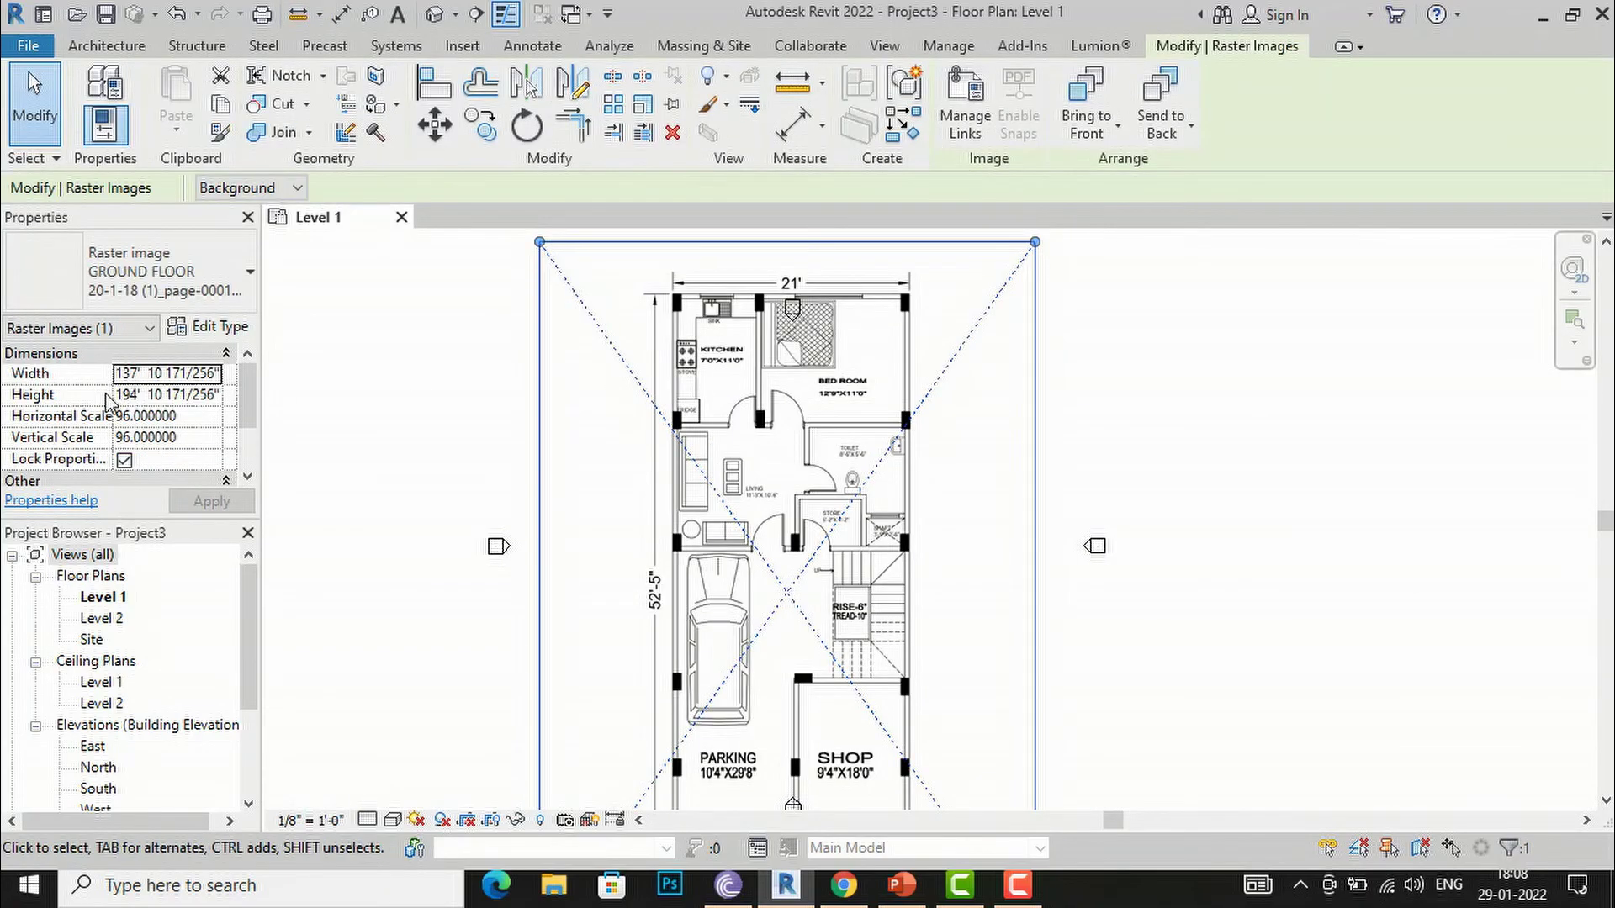
scroll(108, 408, "down", 2)
scroll(86, 421, "up", 2)
scroll(88, 424, "down", 2)
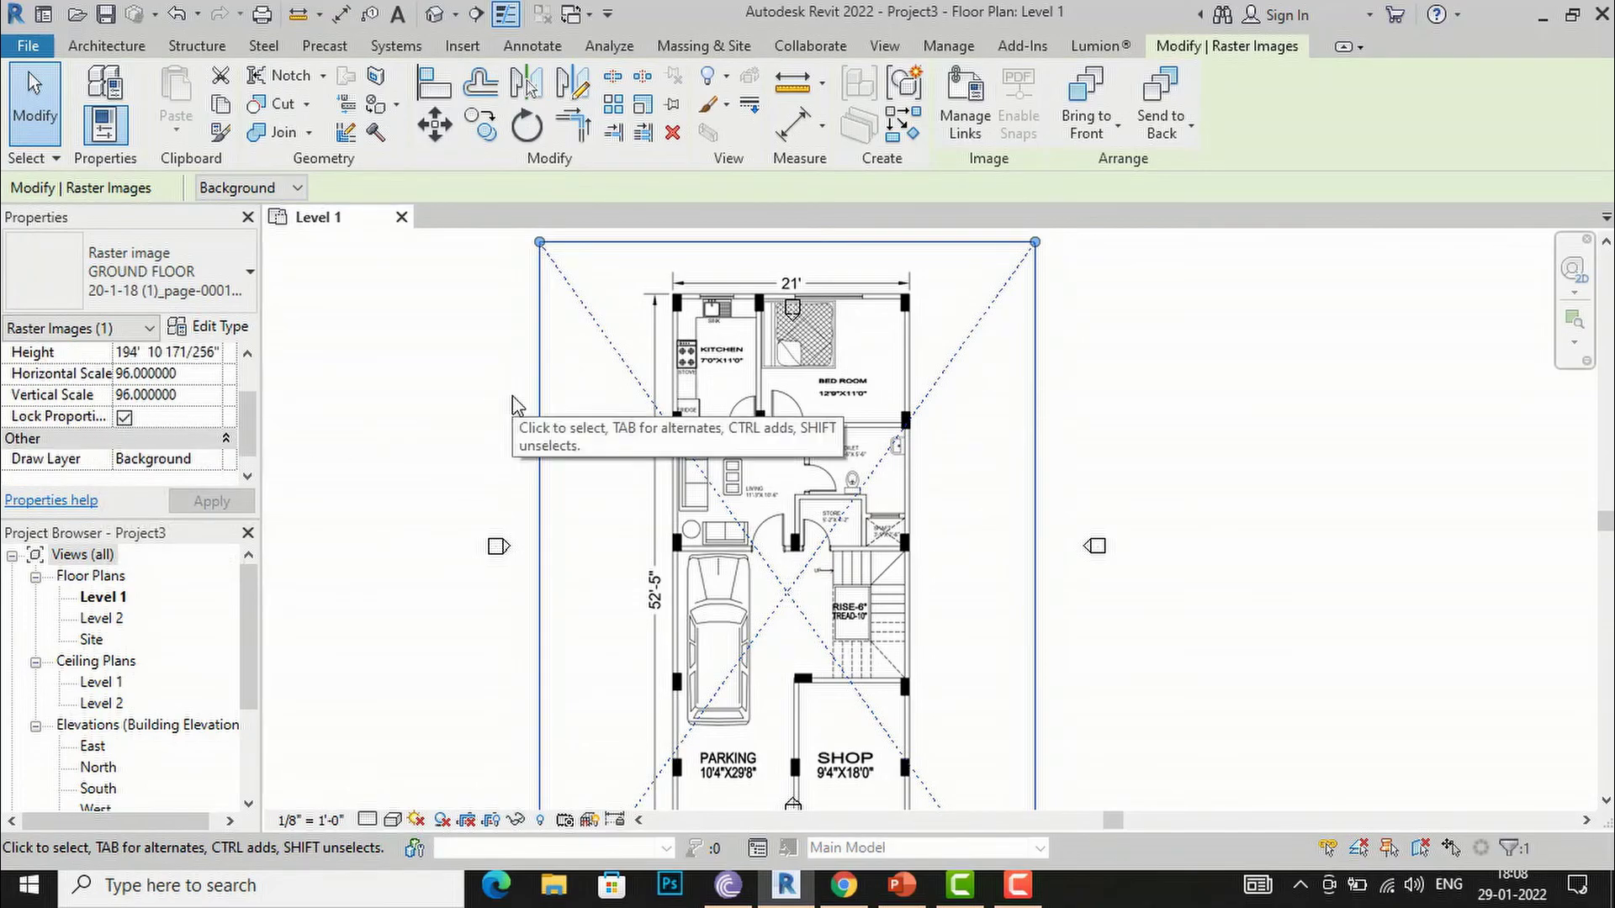
scroll(692, 409, "down", 2)
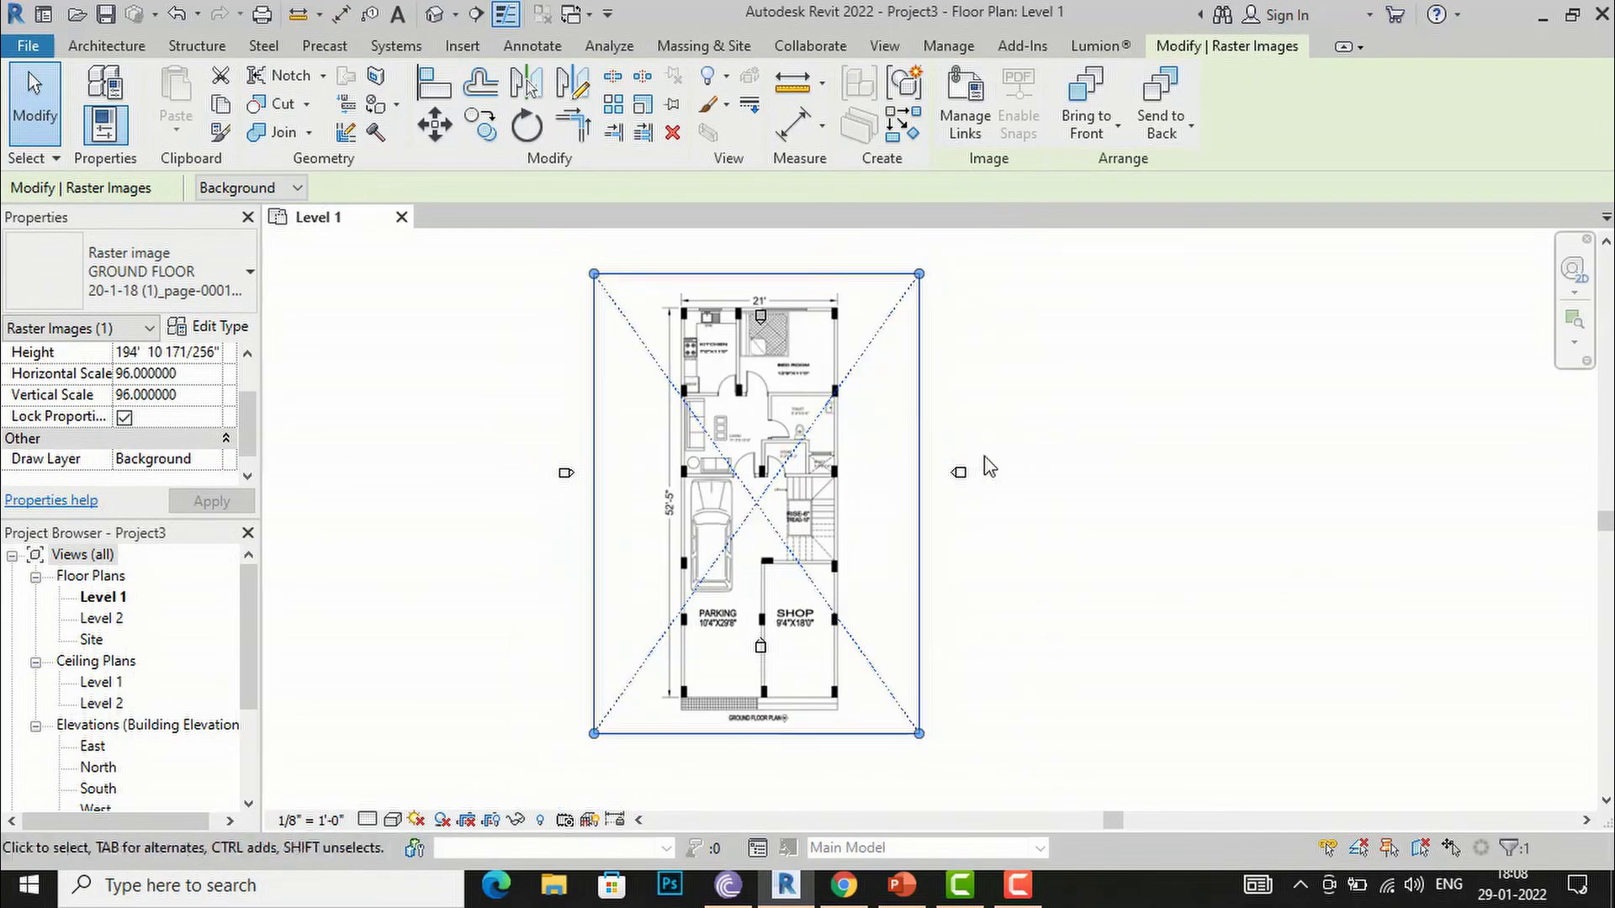
Step: Delete the ground floor image from Level 1
left_click(1083, 577)
left_click(745, 551)
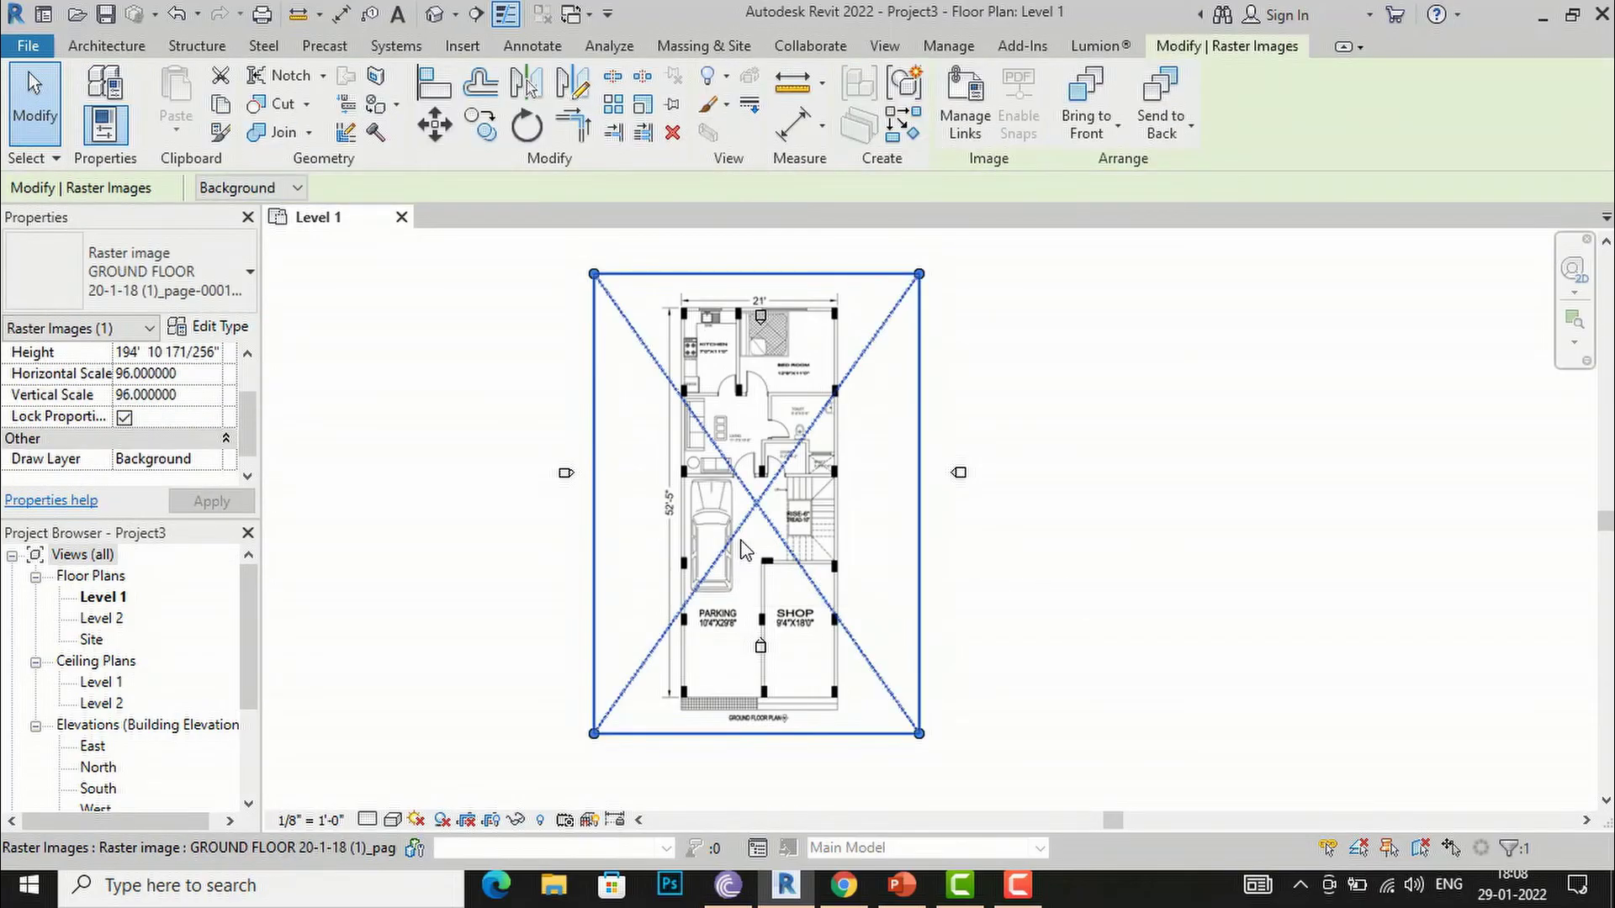
key("Delete")
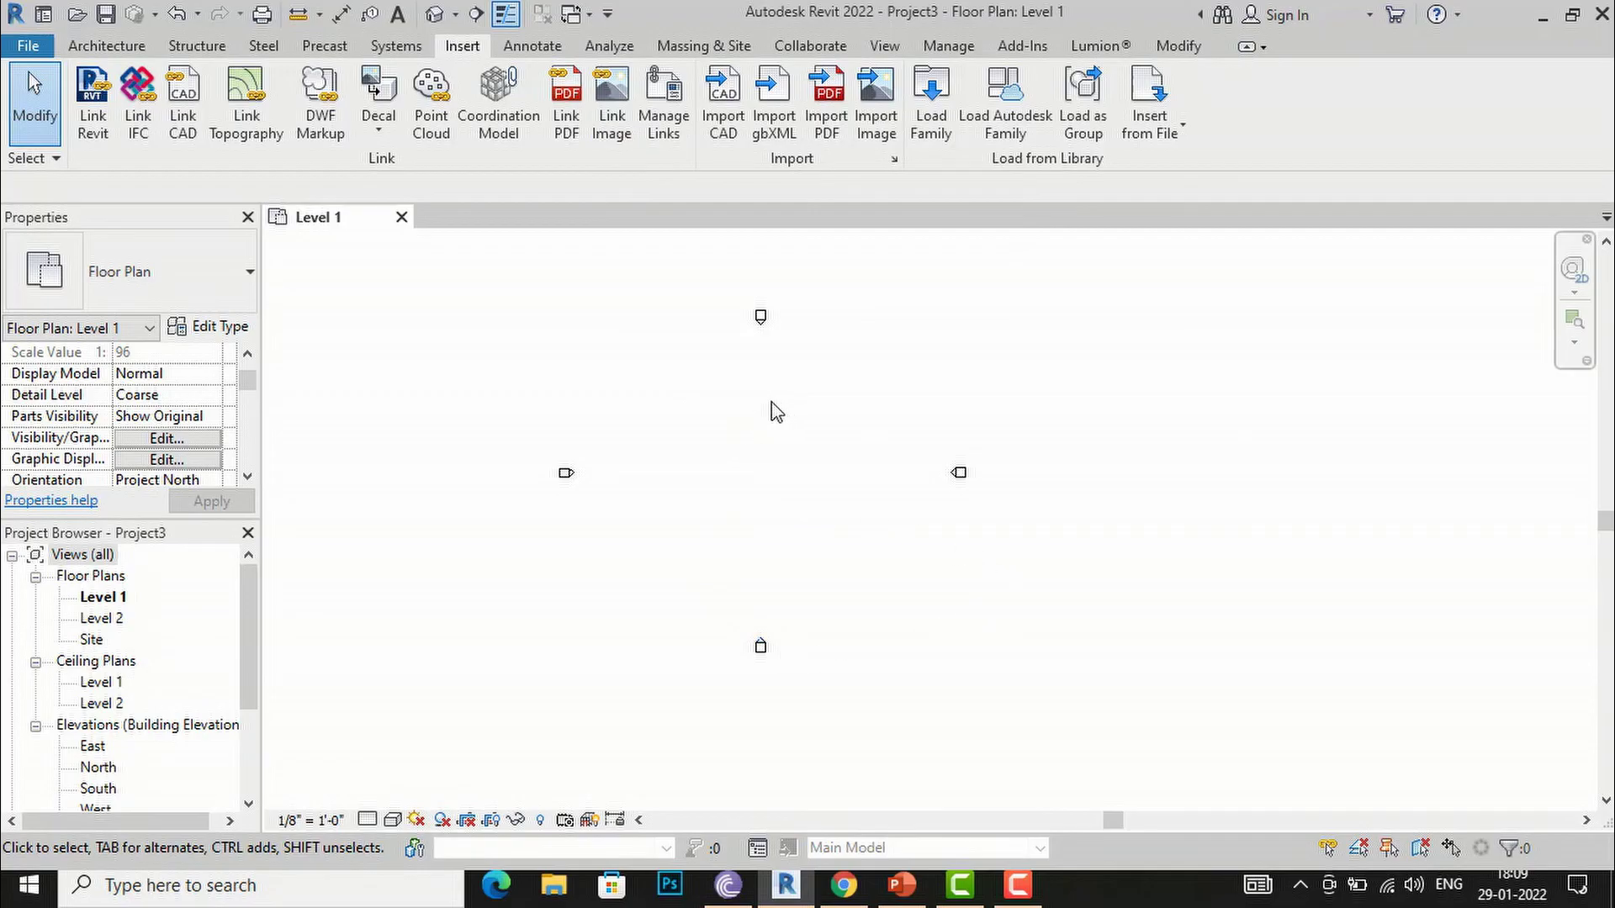
scroll(643, 409, "up", 2)
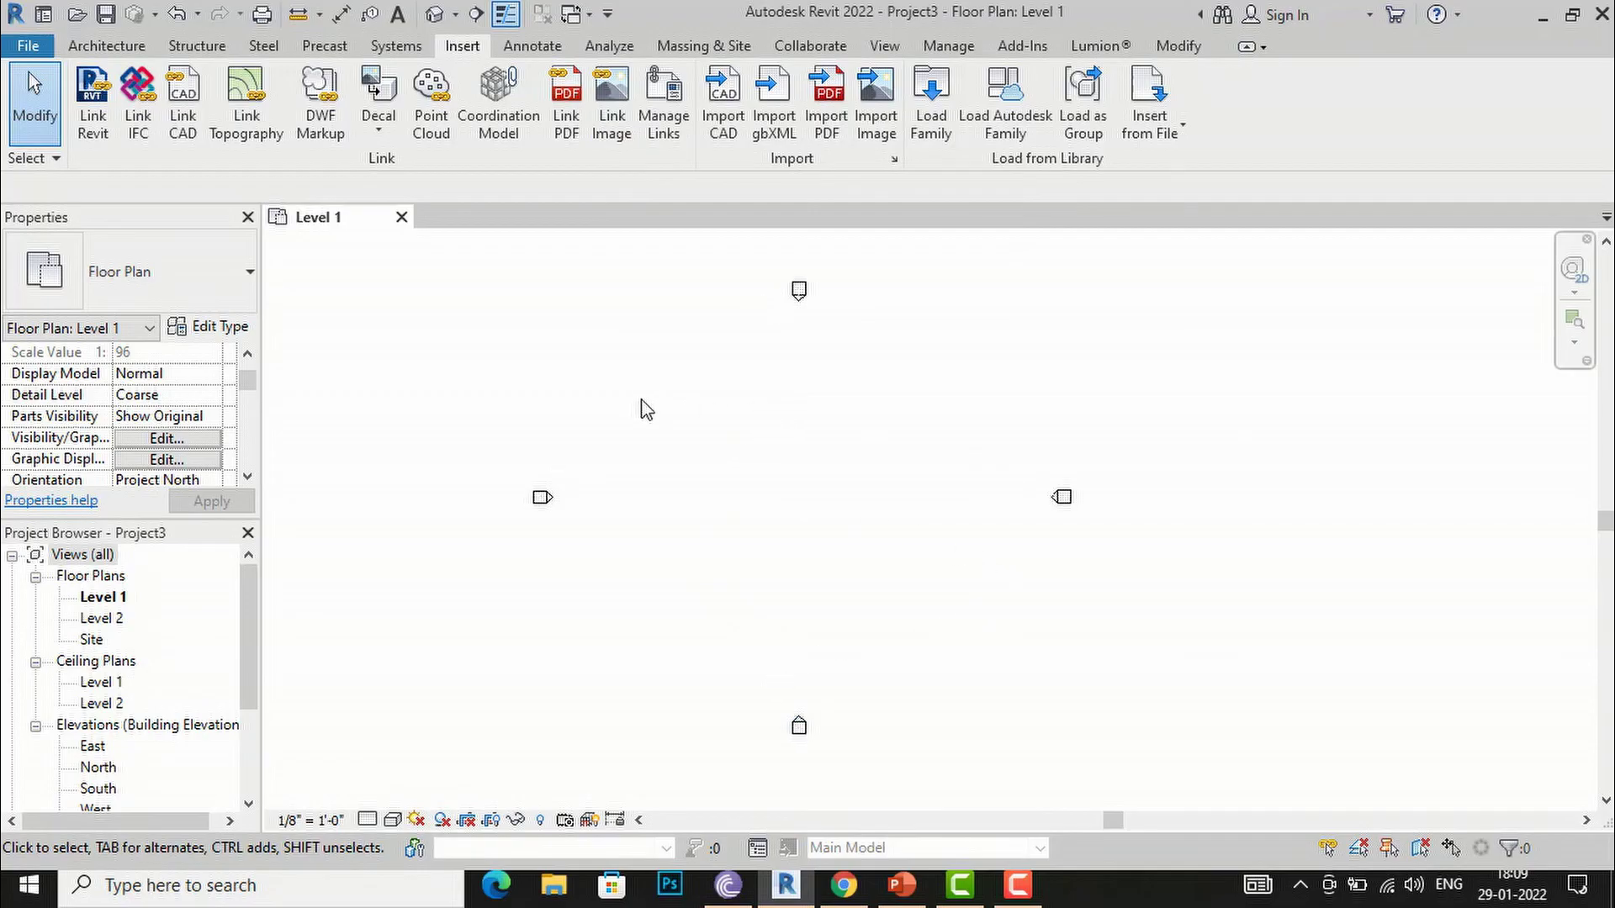